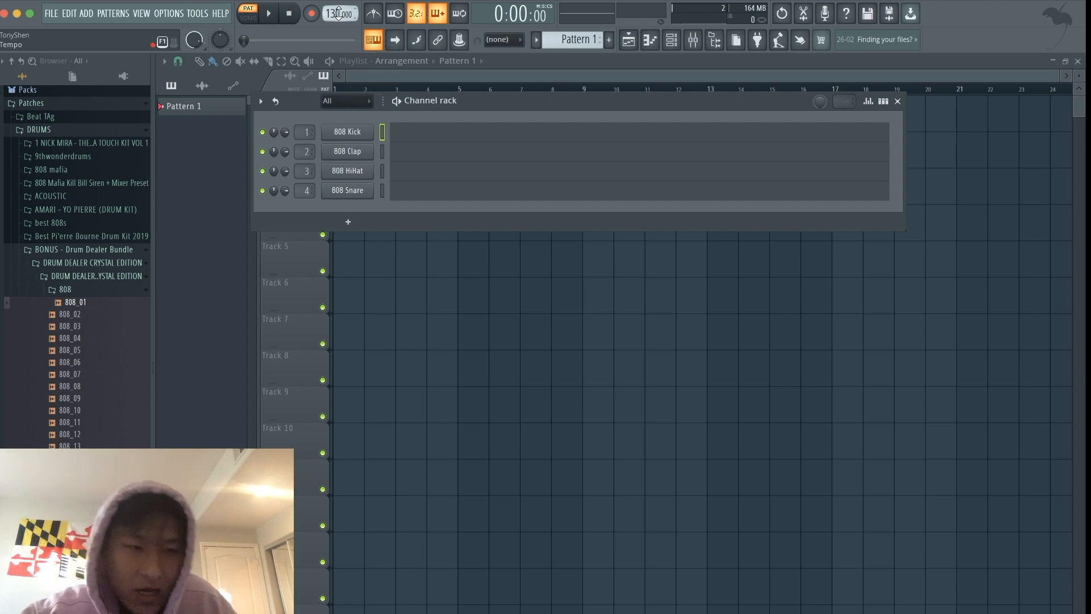
- Set the project tempo to 104 BPM and turn on the metronome
{"action": "mouse_move", "coordinate": [339, 13]}
{"action": "left_mouse_down"}
{"action": "mouse_move", "coordinate": [338, 40]}
{"action": "mouse_move", "coordinate": [339, 13]}
{"action": "left_mouse_up"}
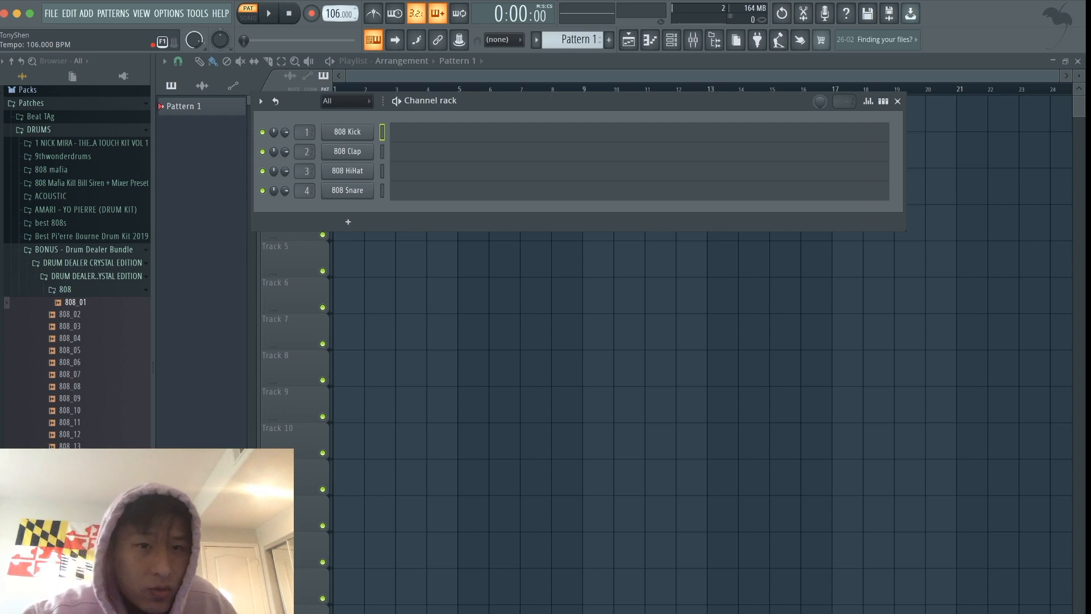
{"action": "scroll", "coordinate": [339, 13], "scroll_direction": "up", "scroll_amount": 1}
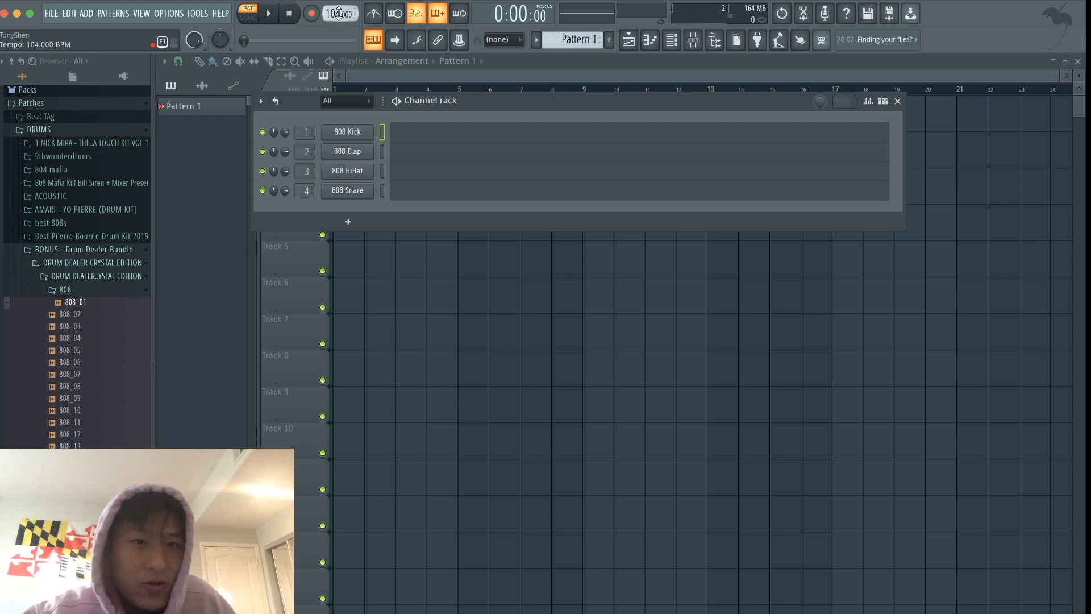
{"action": "left_click", "coordinate": [373, 13]}
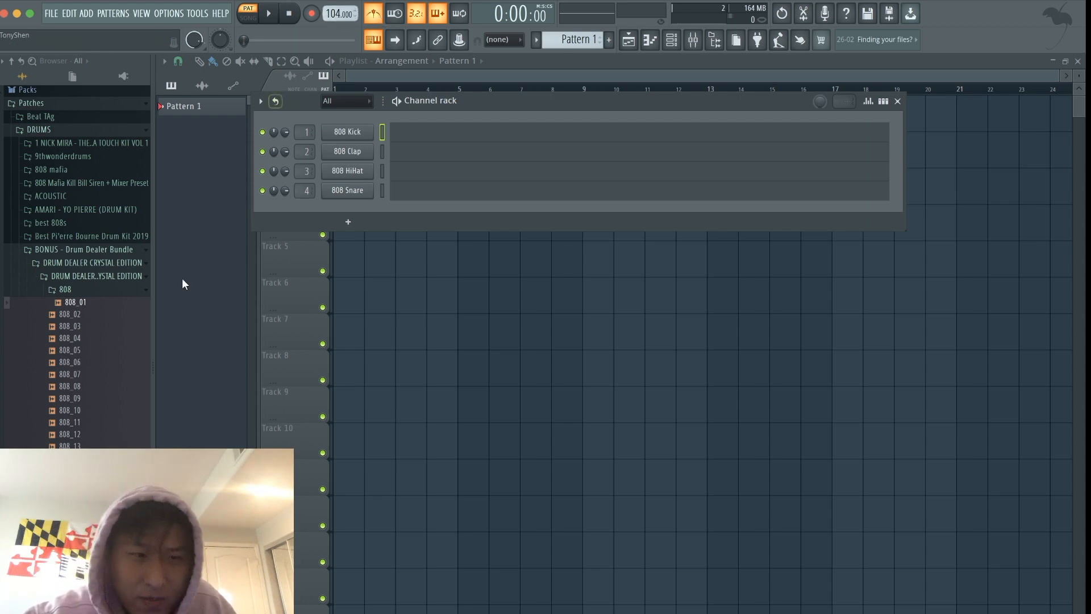
- Collapse the open drum kit folders in the browser and expand the Slap Pack VOL 3 kit within DRUMS
{"action": "left_click", "coordinate": [67, 250]}
{"action": "left_click", "coordinate": [66, 130]}
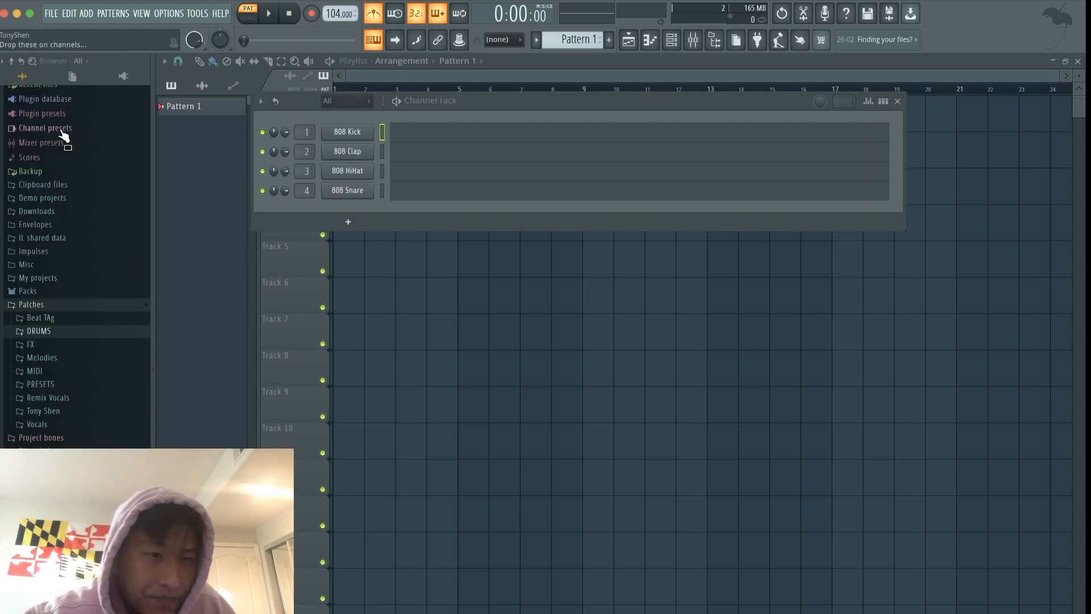
{"action": "left_click", "coordinate": [54, 331]}
{"action": "scroll", "coordinate": [74, 255], "scroll_direction": "down", "scroll_amount": 8}
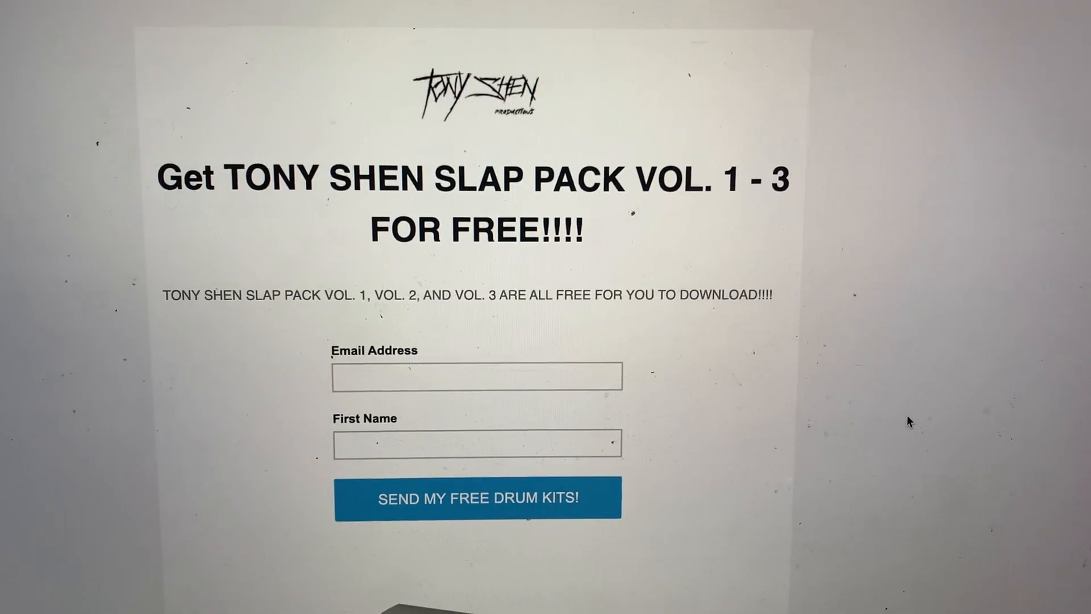
{"action": "scroll", "coordinate": [901, 415], "scroll_direction": "down", "scroll_amount": 10}
{"action": "scroll", "coordinate": [894, 421], "scroll_direction": "up", "scroll_amount": 8}
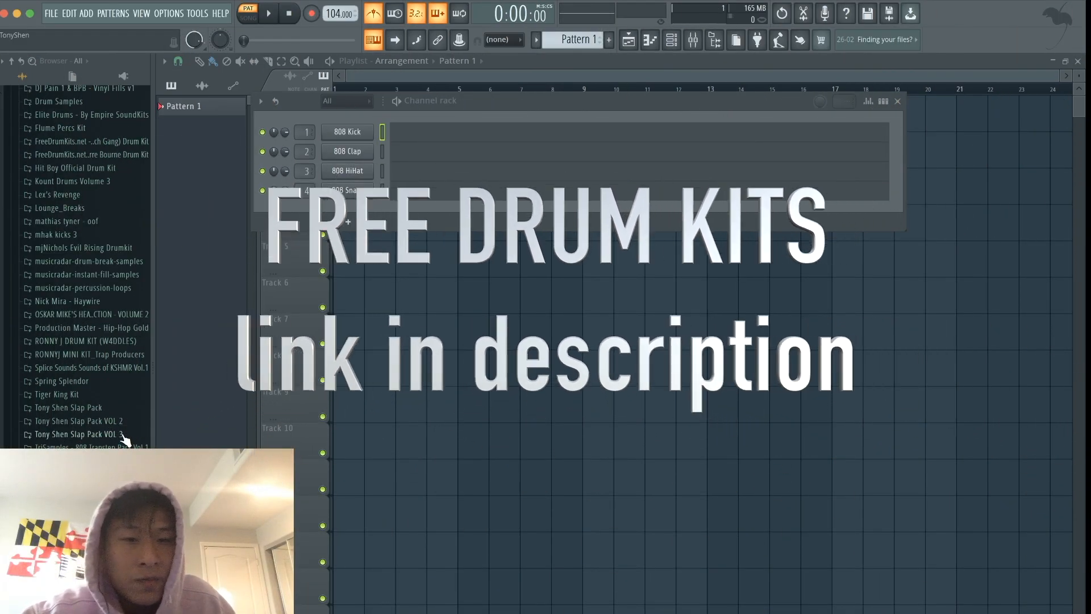
{"action": "left_click", "coordinate": [122, 435]}
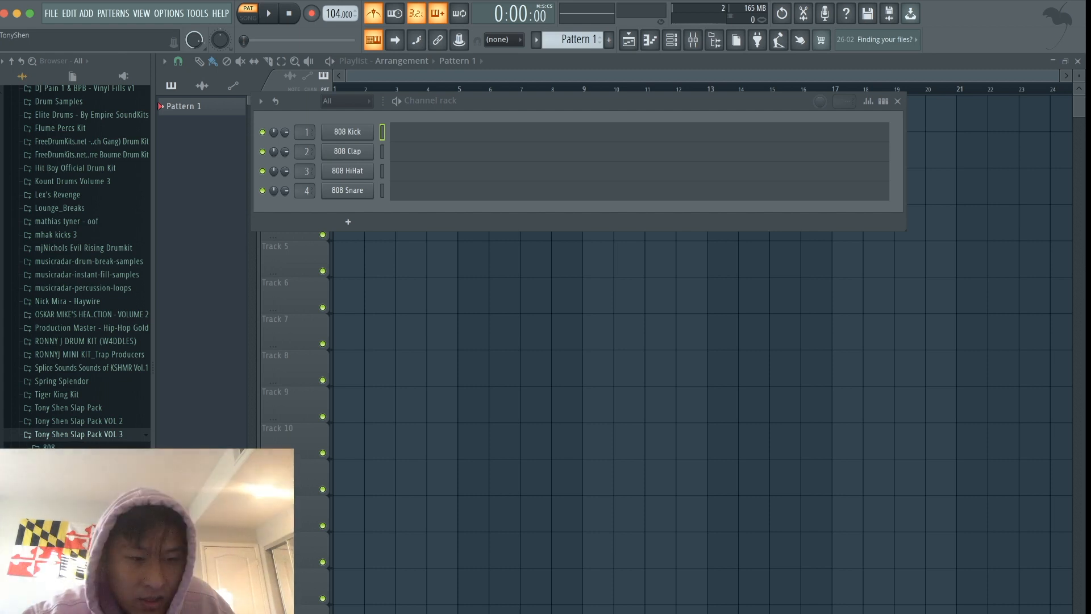
- Replace the 808 Kick sample with hearts and place hits on steps 5, 13, 21 and 29 of its channel
{"action": "left_click", "coordinate": [74, 515]}
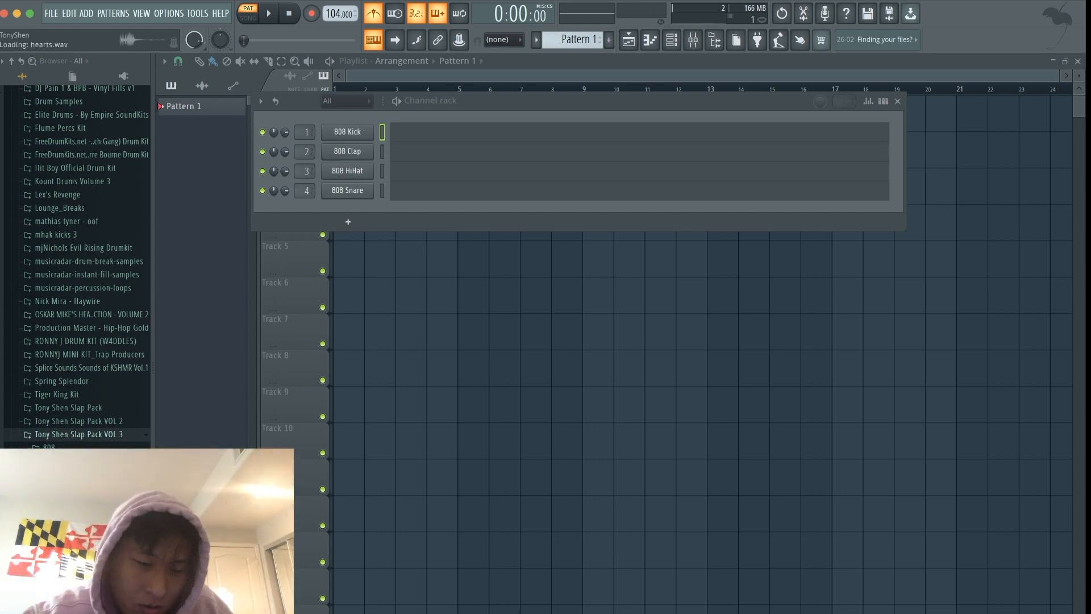
{"action": "left_click", "coordinate": [74, 514]}
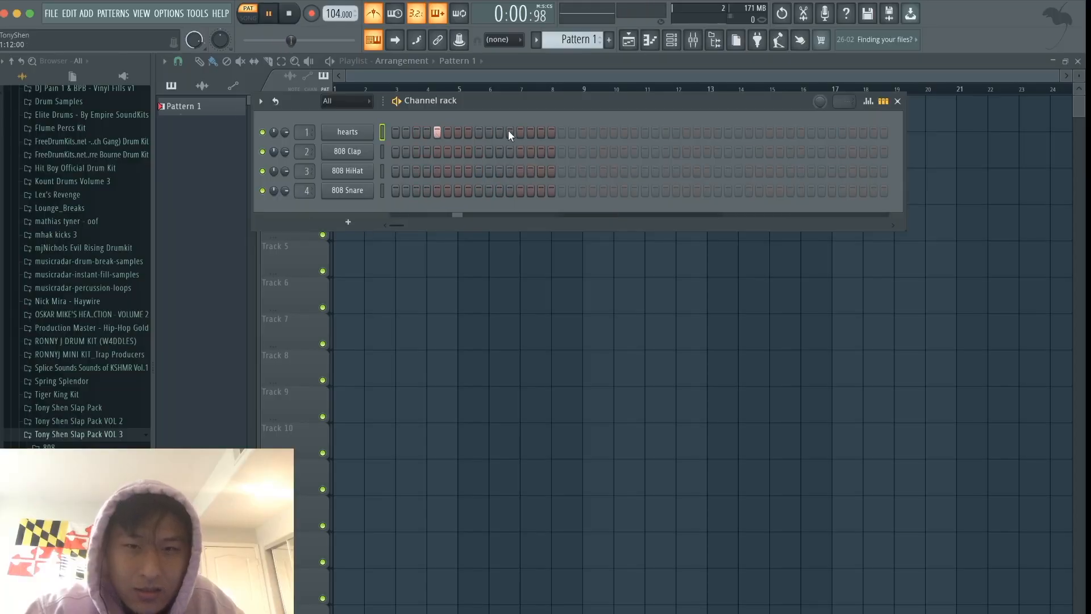
{"action": "left_click", "coordinate": [520, 132]}
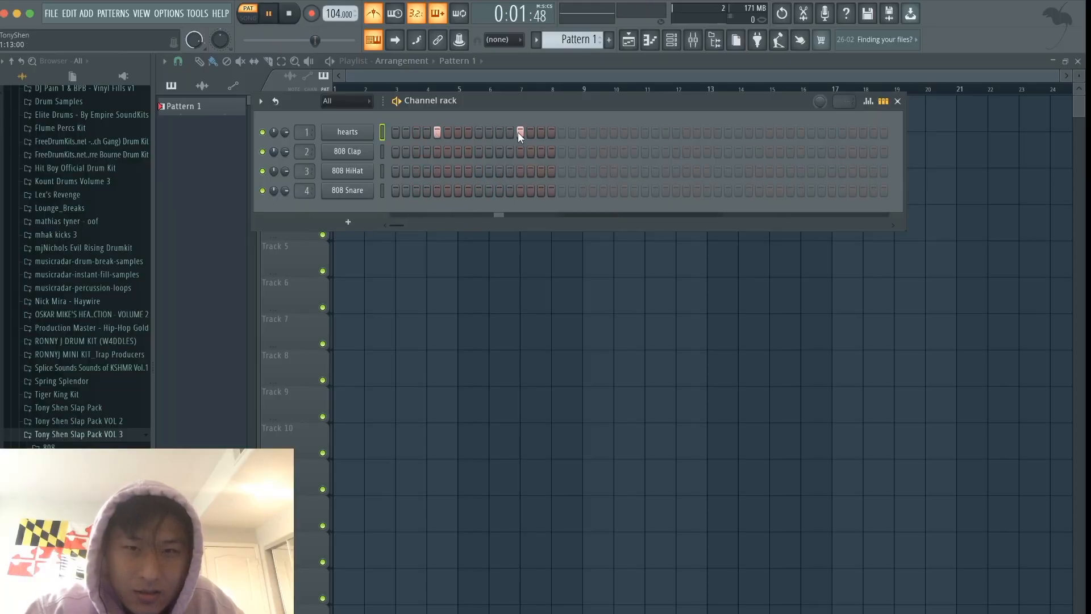
{"action": "left_click", "coordinate": [603, 132]}
{"action": "left_click", "coordinate": [686, 132]}
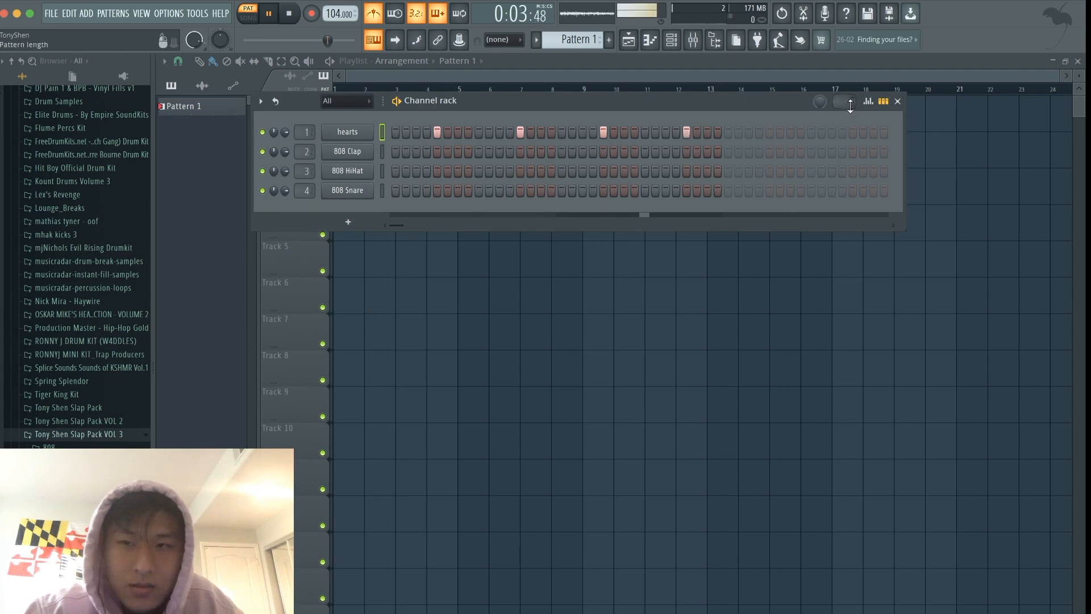
- Copy the four hearts hits from bars 1 and 2 into bars 3 and 4 in the piano roll
{"action": "left_click", "coordinate": [884, 100]}
{"action": "key", "text": "space"}
{"action": "left_click", "coordinate": [669, 141]}
{"action": "scroll", "coordinate": [465, 419], "scroll_direction": "up", "scroll_amount": 2}
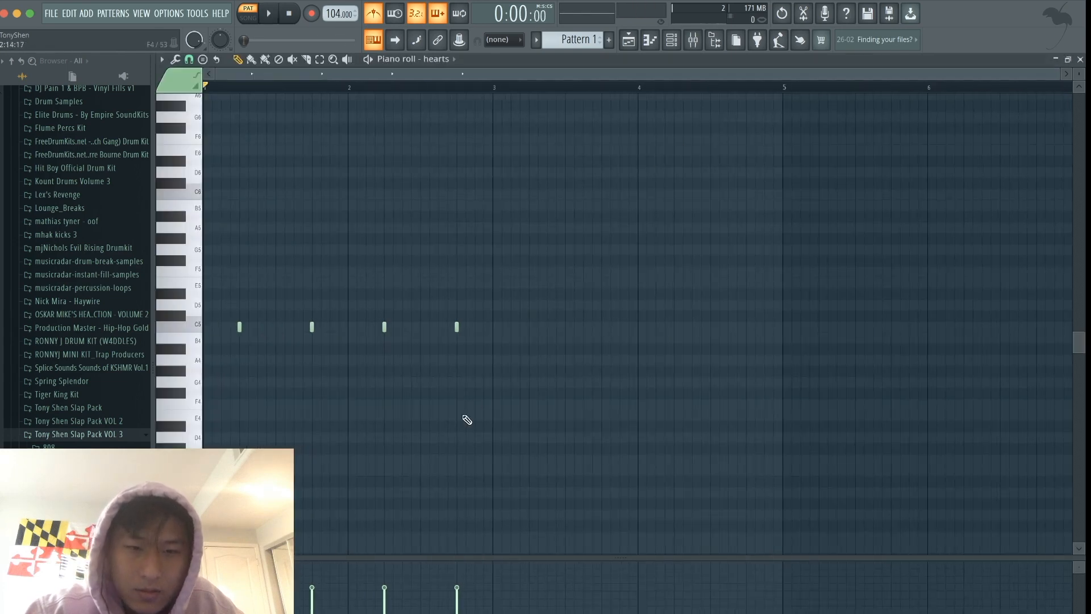
{"action": "left_click_drag", "start_coordinate": [465, 419], "coordinate": [203, 234]}
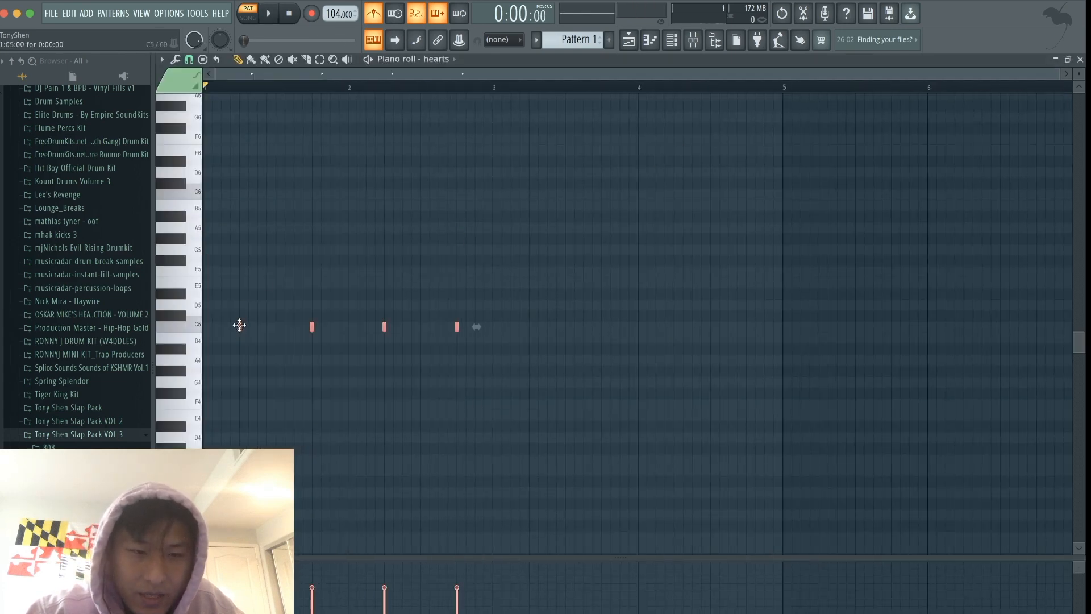
{"action": "left_click_drag", "start_coordinate": [239, 325], "coordinate": [529, 325]}
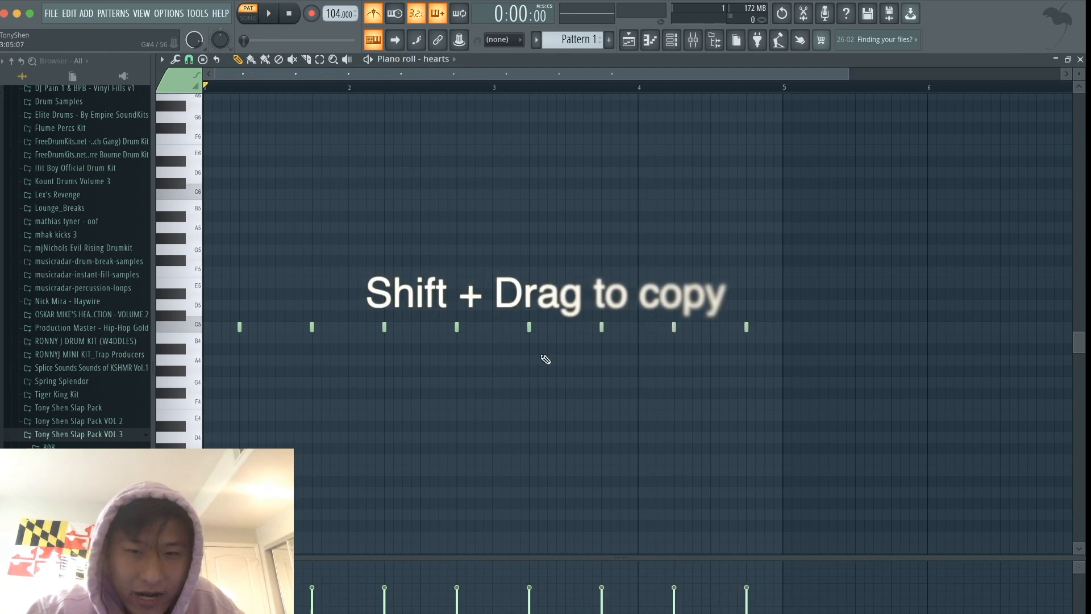
- Swap the first channel's hearts sample for reload and audition the pattern with the metronome turned off
{"action": "left_click", "coordinate": [672, 40]}
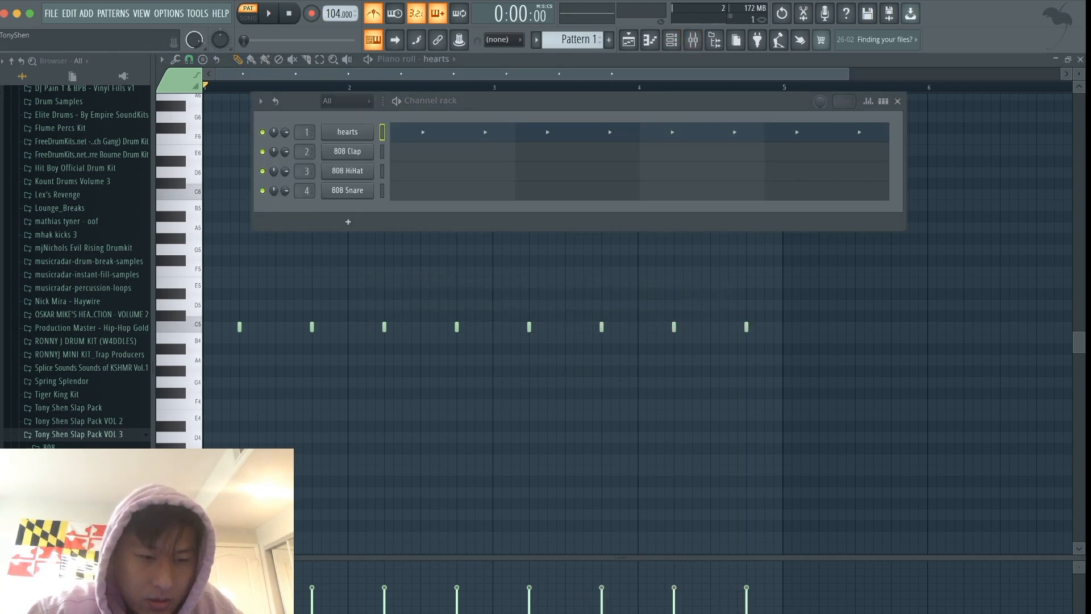
{"action": "left_click_drag", "start_coordinate": [69, 514], "coordinate": [355, 137]}
{"action": "key", "text": "space"}
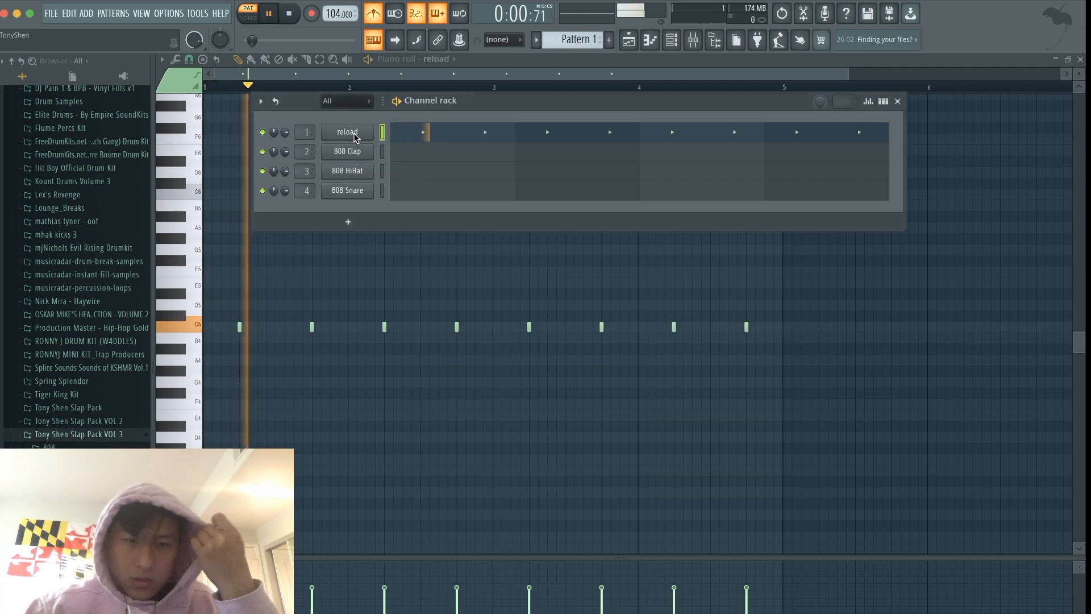
{"action": "left_click", "coordinate": [374, 15]}
{"action": "key", "text": "space"}
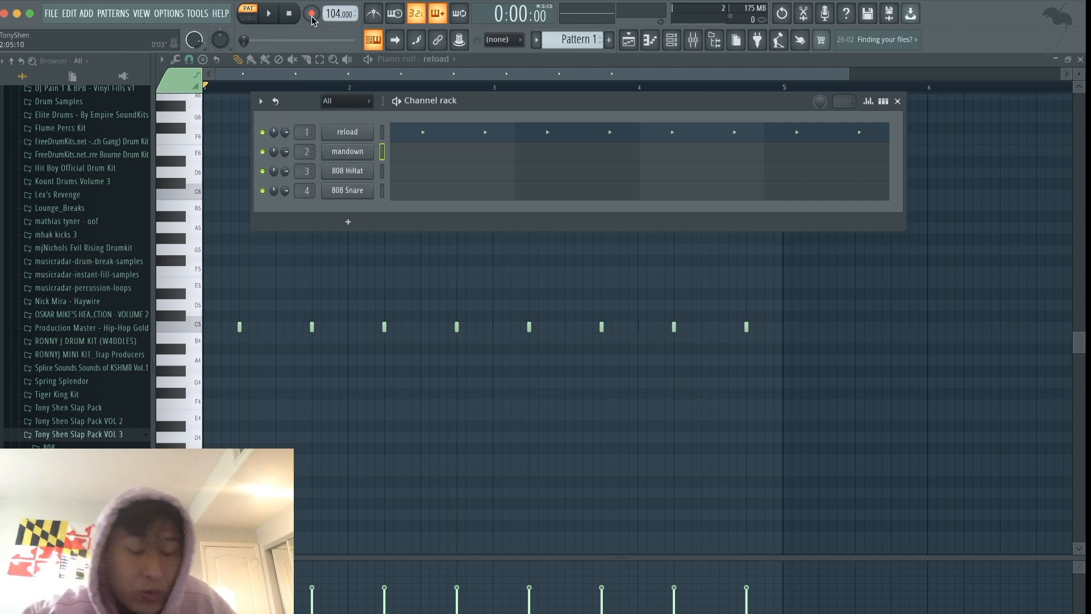
- Record a four-bar mandown part as notes and automation with the metronome on
{"action": "key", "text": "z"}
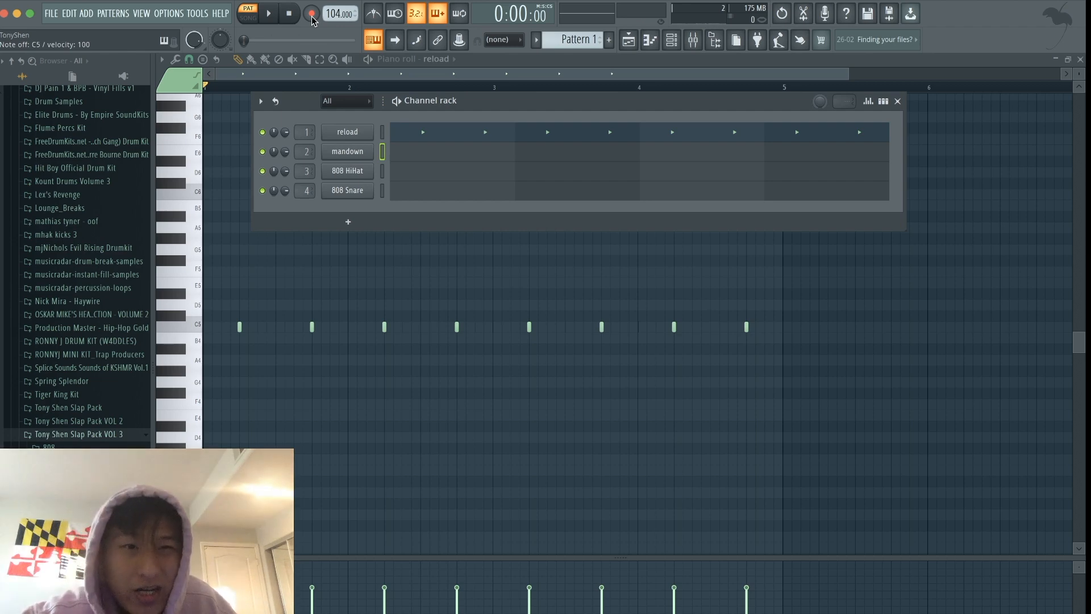
{"action": "key", "text": "ctrl+m"}
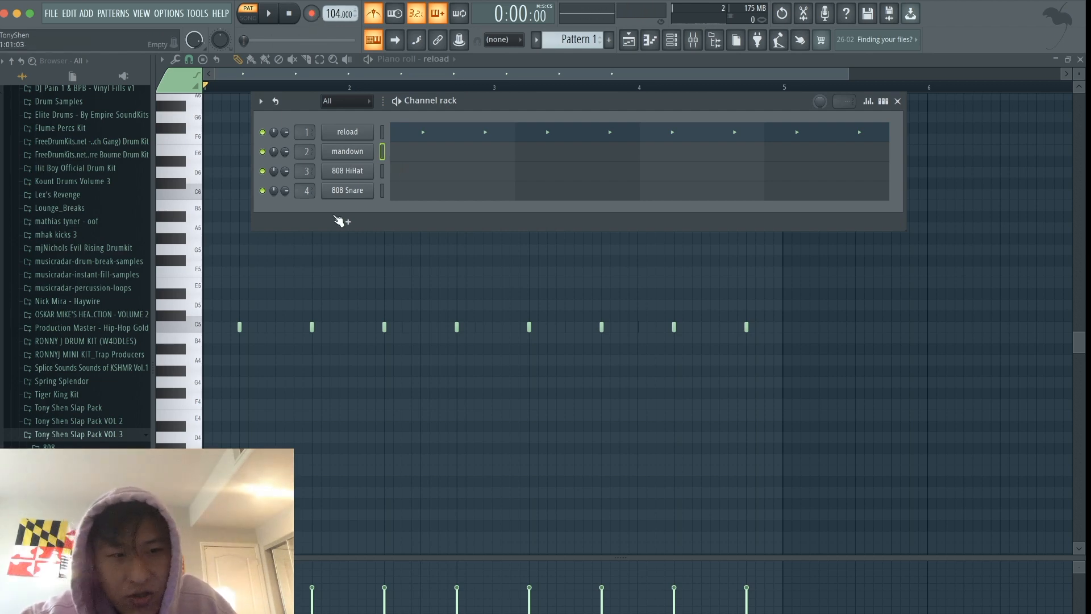
{"action": "left_click", "coordinate": [182, 340]}
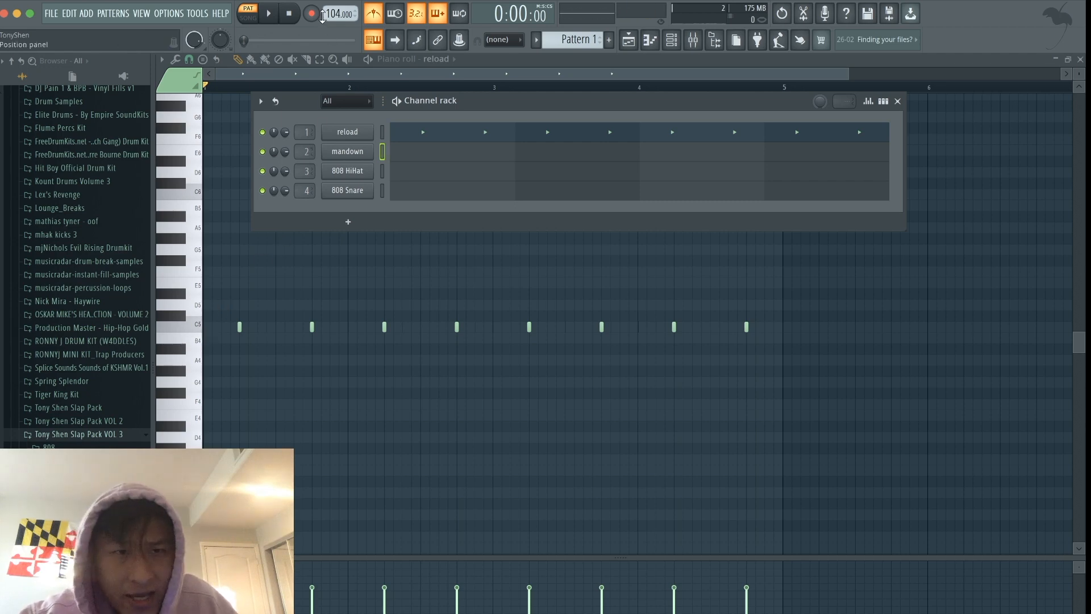
{"action": "key", "text": "r"}
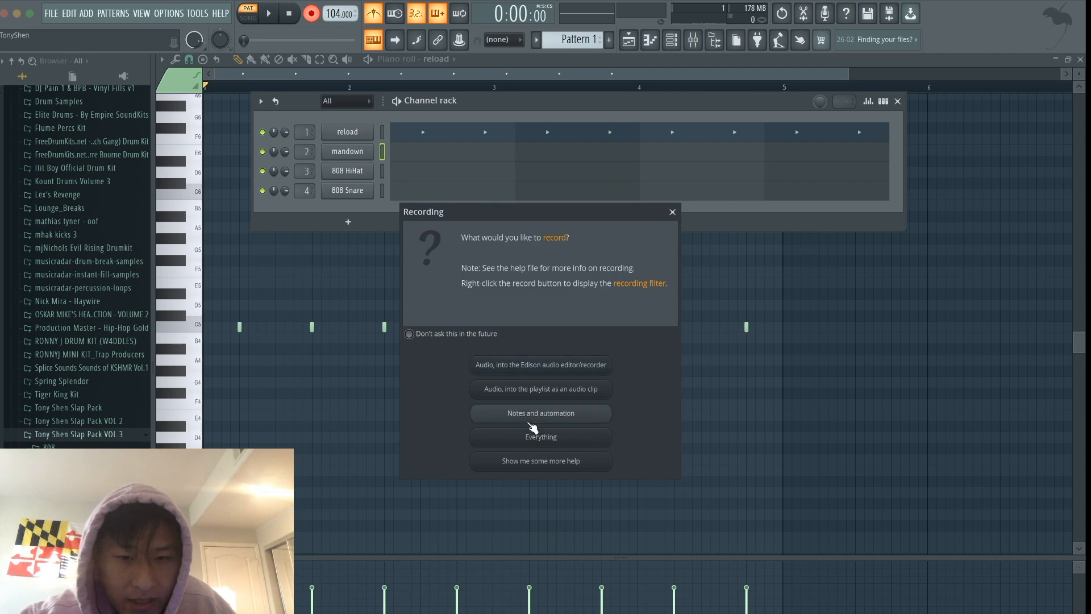
{"action": "left_click", "coordinate": [532, 420]}
{"action": "key", "text": "space"}
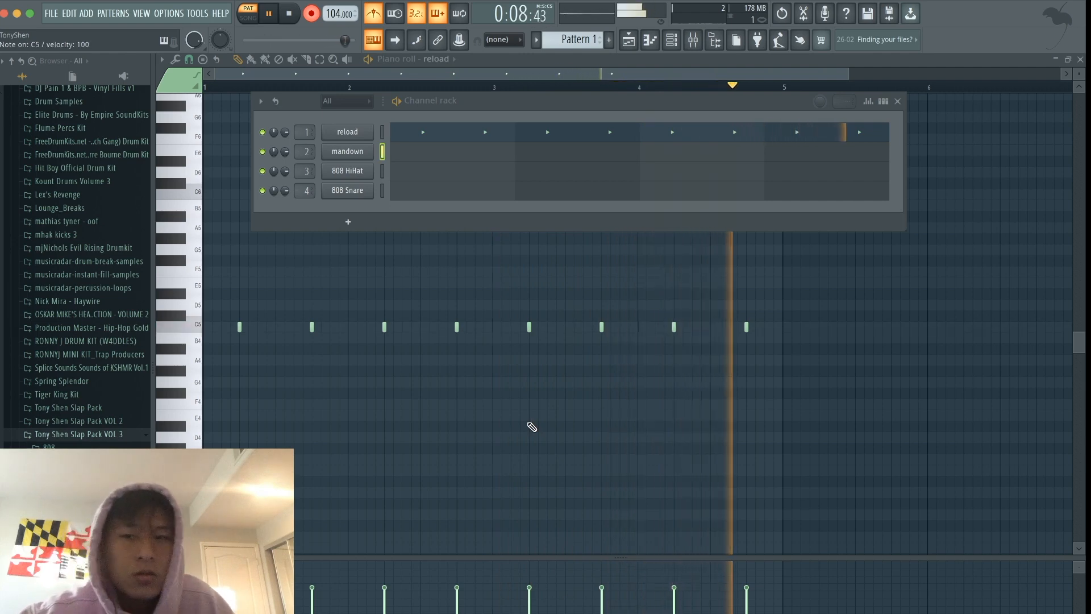
{"action": "key", "text": "space"}
- Open the recorded mandown notes in the piano roll and play them back with the metronome and recording off
{"action": "left_click", "coordinate": [455, 157]}
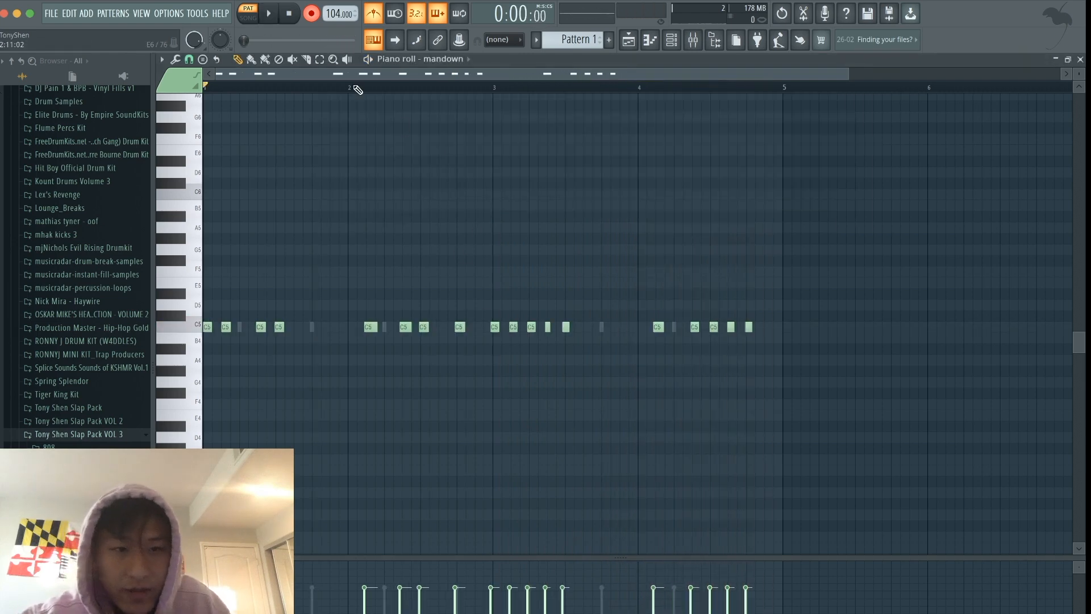
{"action": "key", "text": "space"}
{"action": "left_click", "coordinate": [385, 10]}
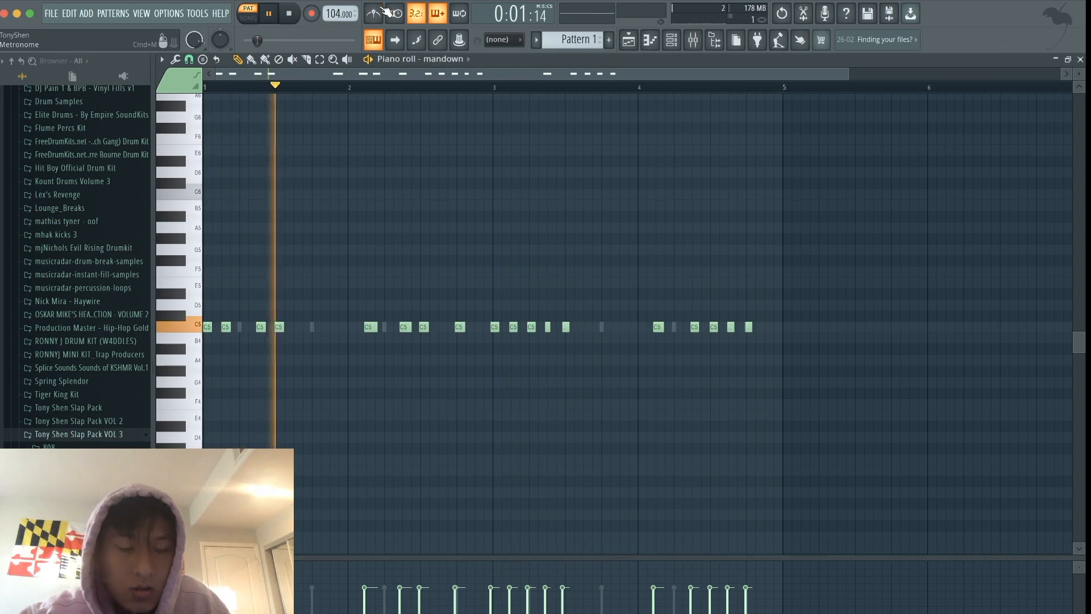
{"action": "key", "text": "space"}
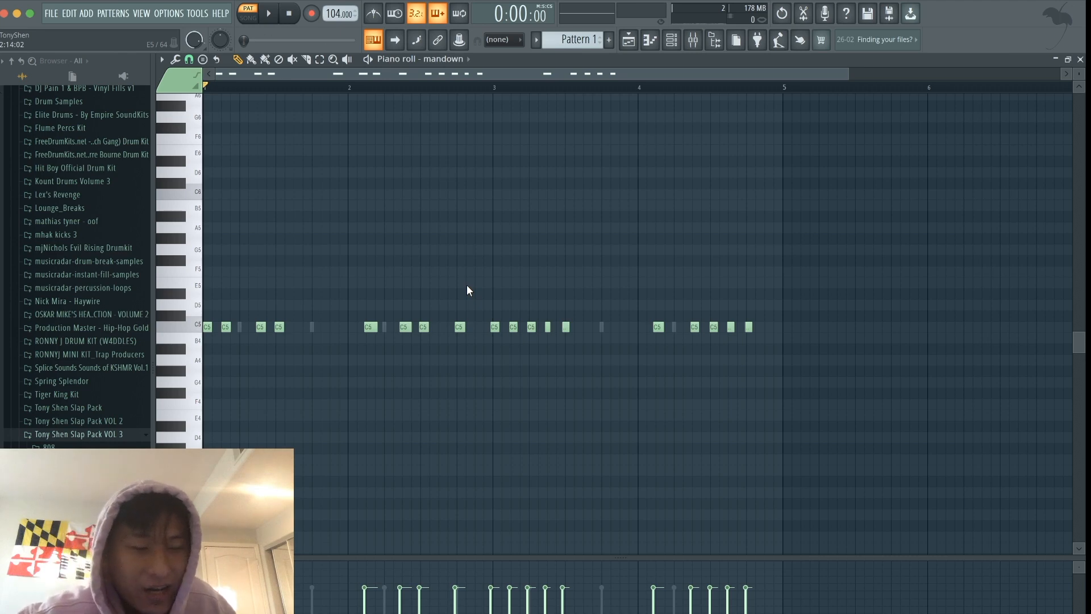
- Nudge the five bar 3 mandown notes slightly later in small increments, auditioning the timing in between
{"action": "scroll", "coordinate": [467, 291], "scroll_direction": "up", "scroll_amount": 3, "text": "ctrl"}
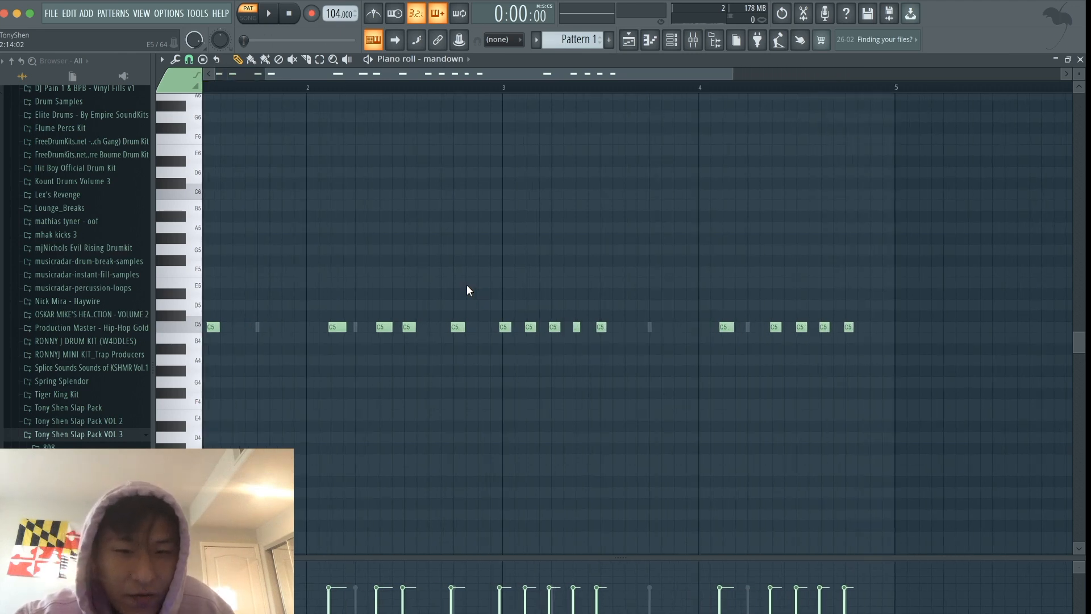
{"action": "scroll", "coordinate": [467, 290], "scroll_direction": "down", "scroll_amount": 3, "text": "ctrl"}
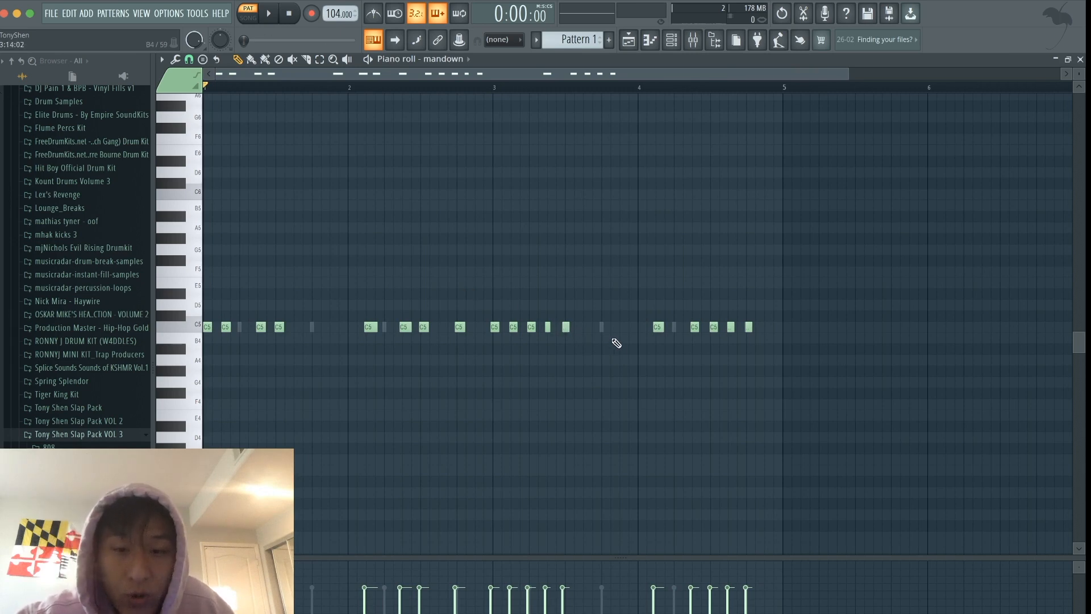
{"action": "left_click_drag", "start_coordinate": [613, 342], "coordinate": [480, 300]}
{"action": "key", "text": "shift+Right"}
{"action": "key", "text": "shift+Right"}
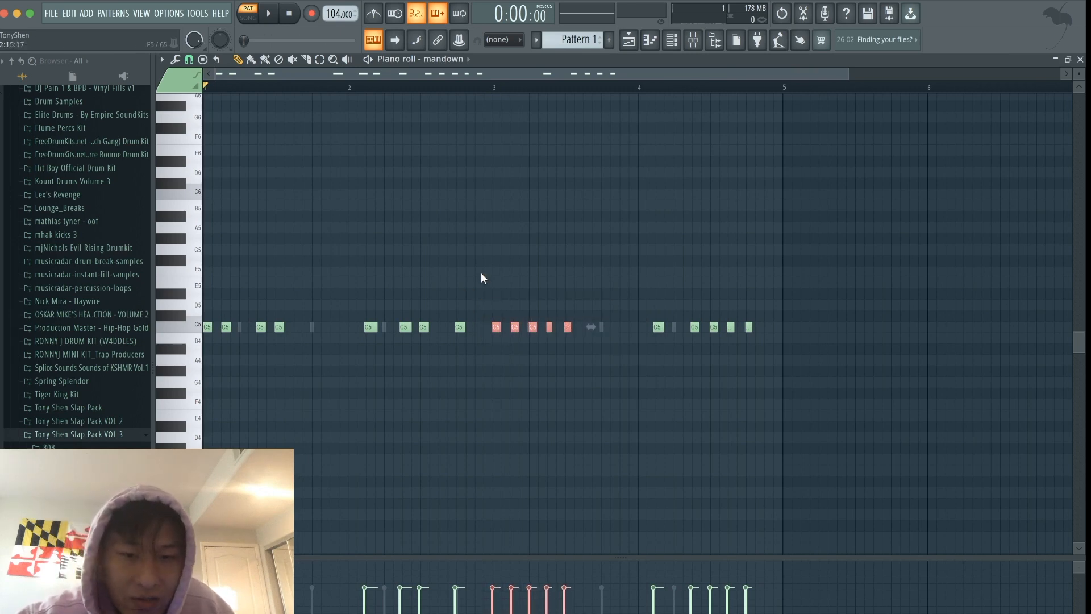
{"action": "key", "text": "space"}
{"action": "key", "text": "space"}
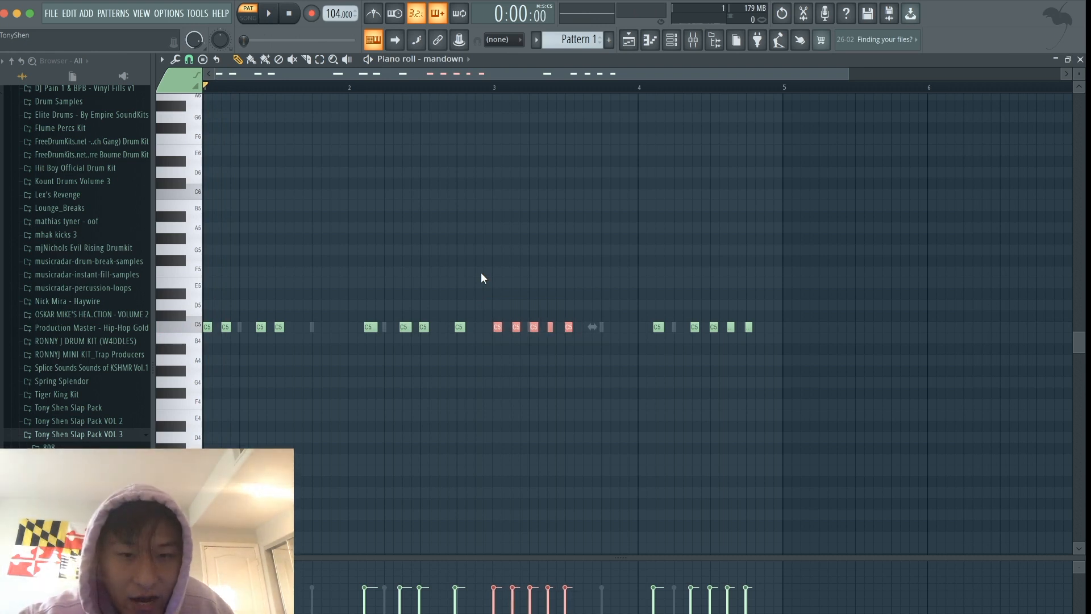
{"action": "key", "text": "shift+Right"}
{"action": "key", "text": "shift+Right"}
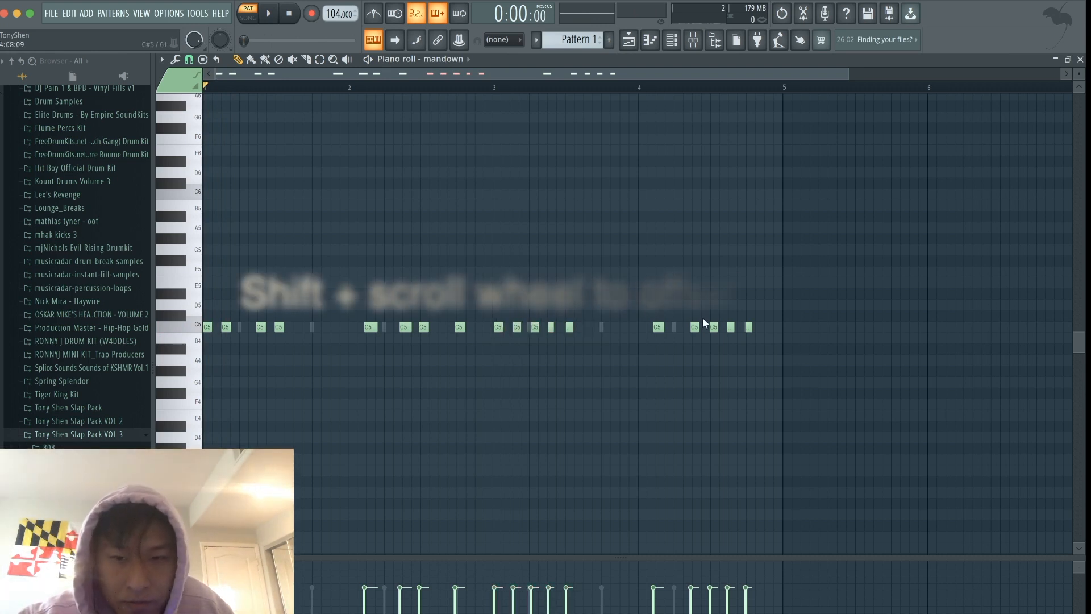
- Shift the bar 4 mandown notes slightly later in the piano roll
{"action": "left_click_drag", "start_coordinate": [654, 310], "coordinate": [810, 359]}
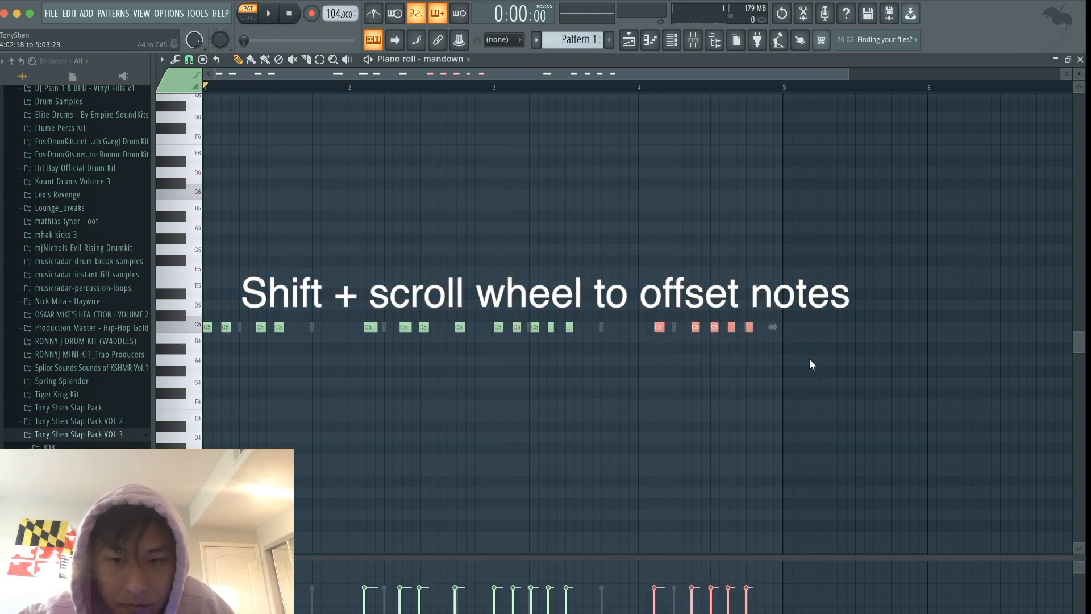
{"action": "scroll", "coordinate": [809, 359], "scroll_direction": "up", "scroll_amount": 2}
{"action": "left_click_drag", "start_coordinate": [349, 301], "coordinate": [466, 364]}
{"action": "left_click", "coordinate": [466, 359]}
{"action": "scroll", "coordinate": [435, 270], "scroll_direction": "down", "scroll_amount": 2}
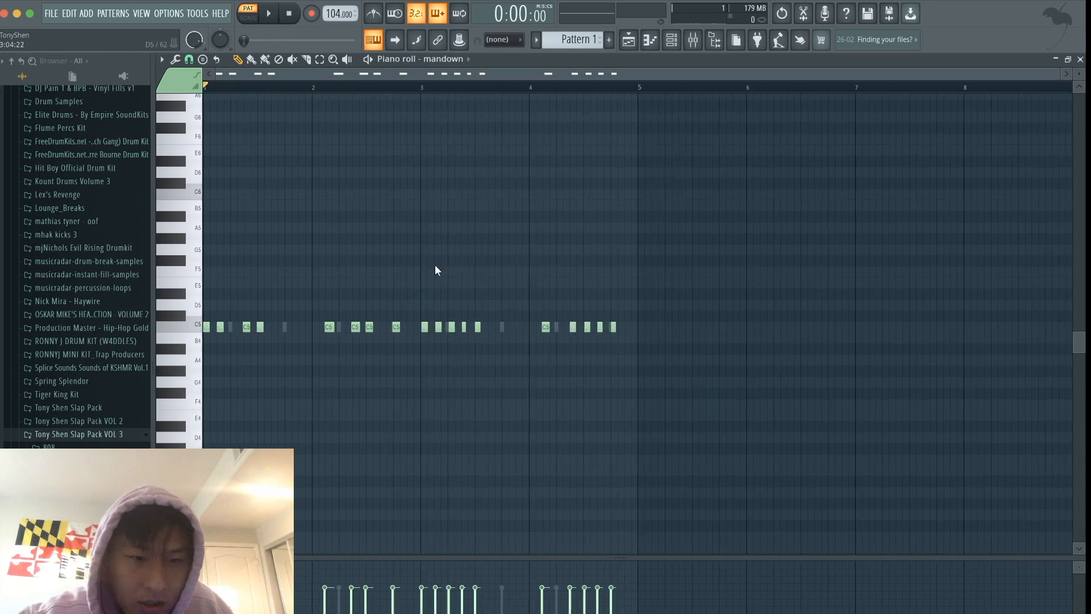
- Play back the adjusted pattern and bring up the channel rack
{"action": "key", "text": "space"}
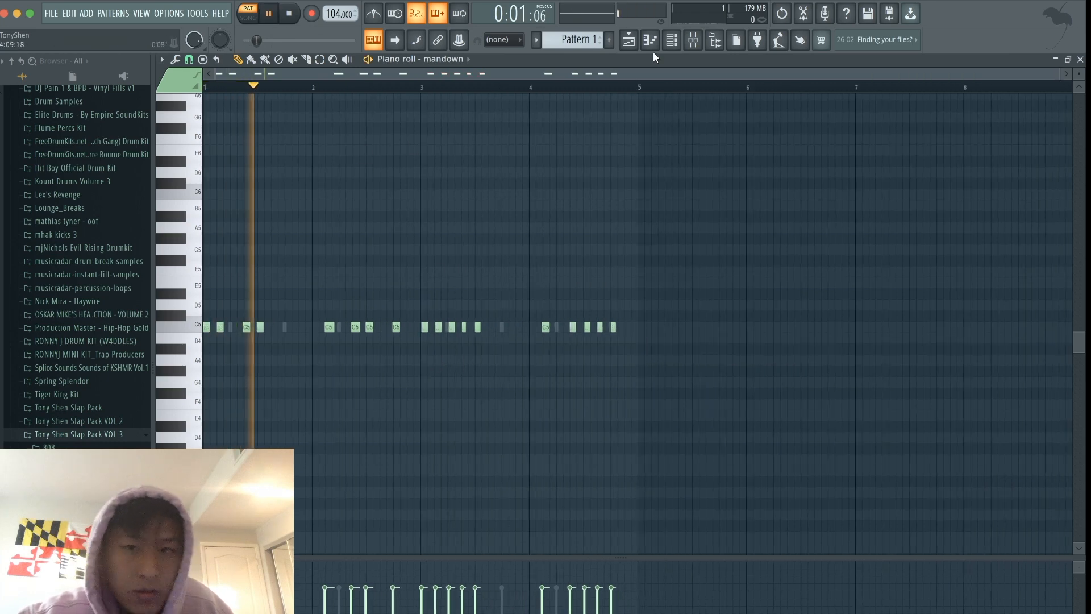
{"action": "left_click", "coordinate": [679, 44]}
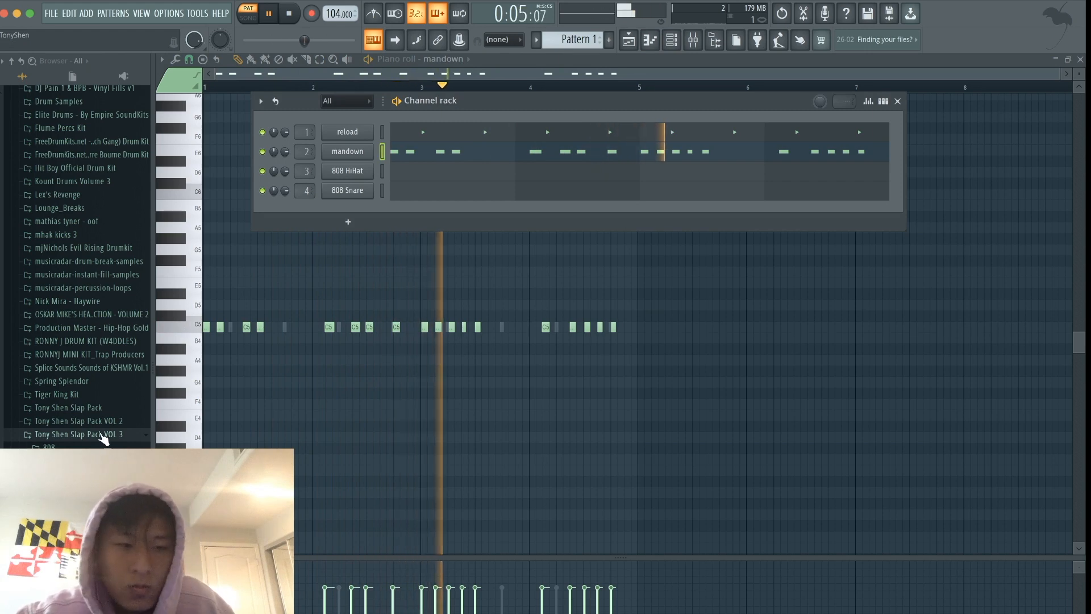
{"action": "key", "text": "space"}
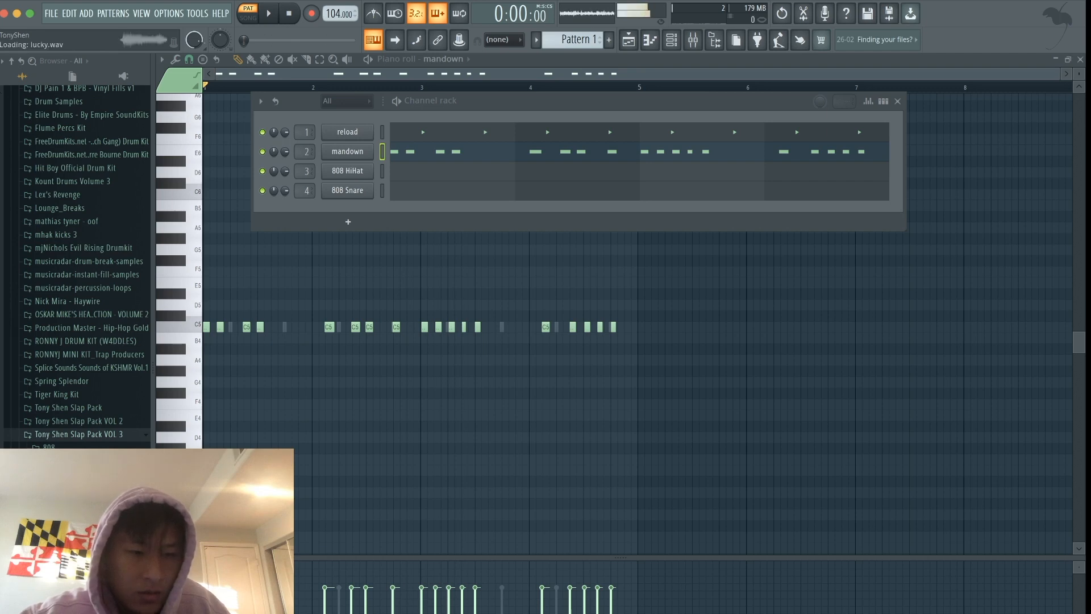
- Replace the 808 HiHat channel's sample with facelift and place hits on steps 1 and 4 of its step grid
{"action": "left_click_drag", "start_coordinate": [352, 162], "coordinate": [348, 170]}
{"action": "left_click", "coordinate": [885, 103]}
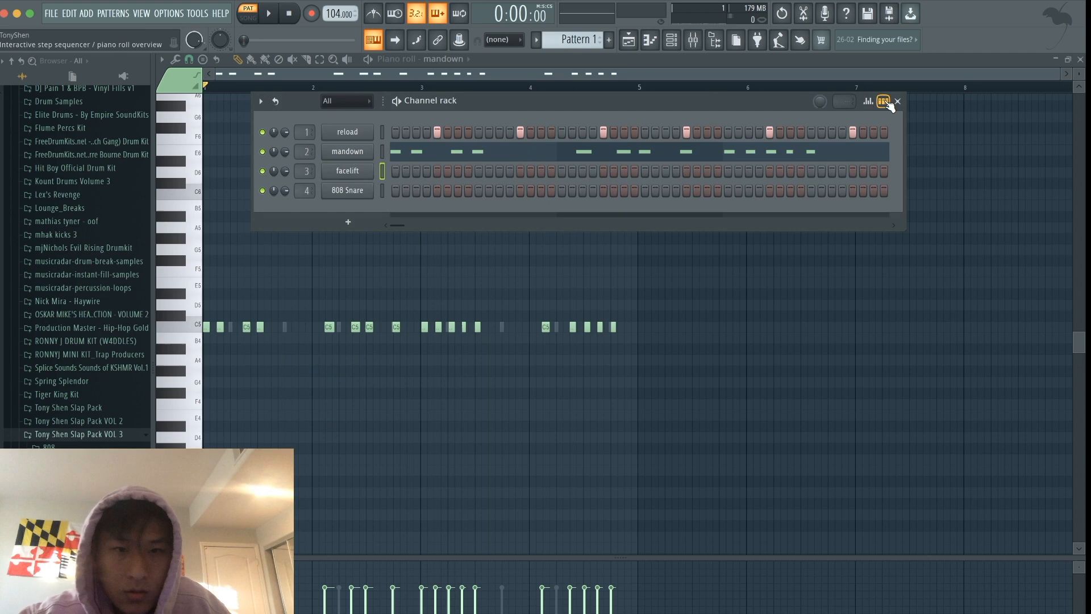
{"action": "left_click", "coordinate": [395, 169]}
{"action": "key", "text": "space"}
{"action": "left_click", "coordinate": [428, 170]}
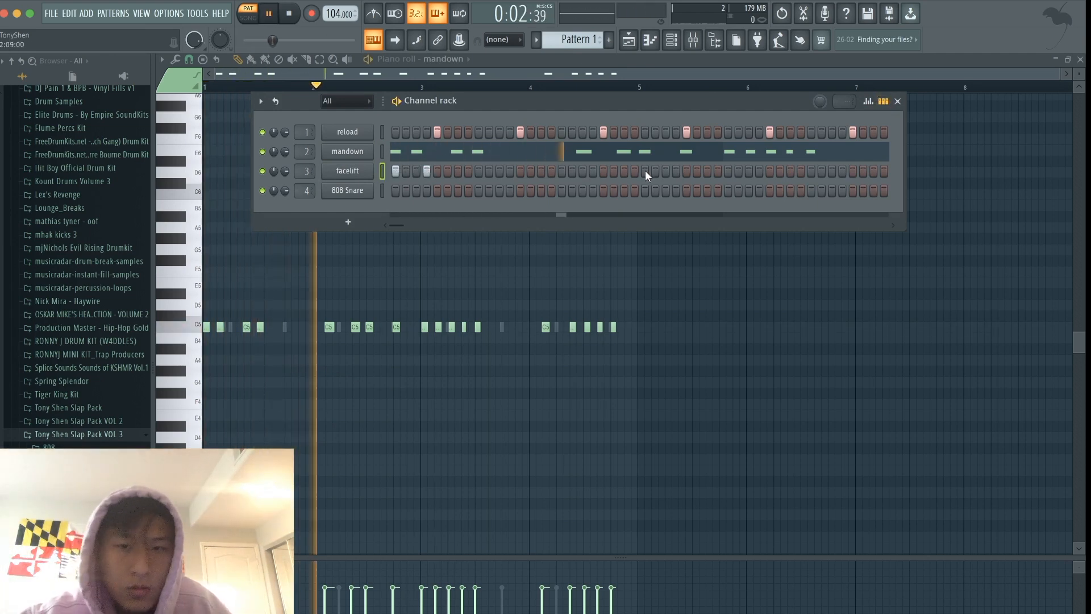
- Add facelift hits on steps 27, 33, 51 and 59 while the pattern plays
{"action": "left_click", "coordinate": [666, 170]}
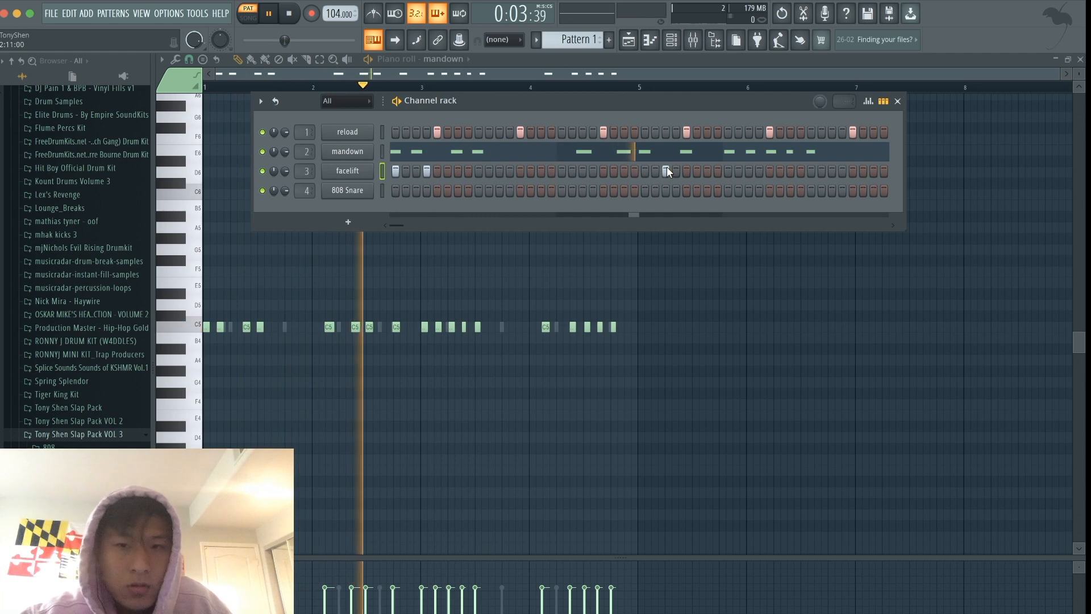
{"action": "left_click", "coordinate": [729, 171]}
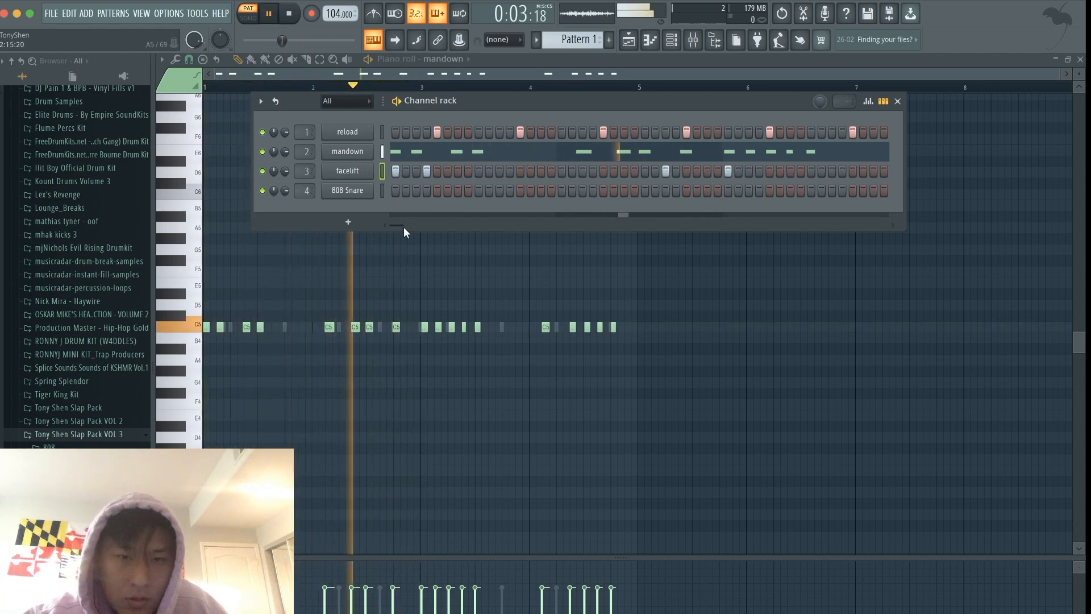
{"action": "left_click_drag", "start_coordinate": [404, 224], "coordinate": [411, 224]}
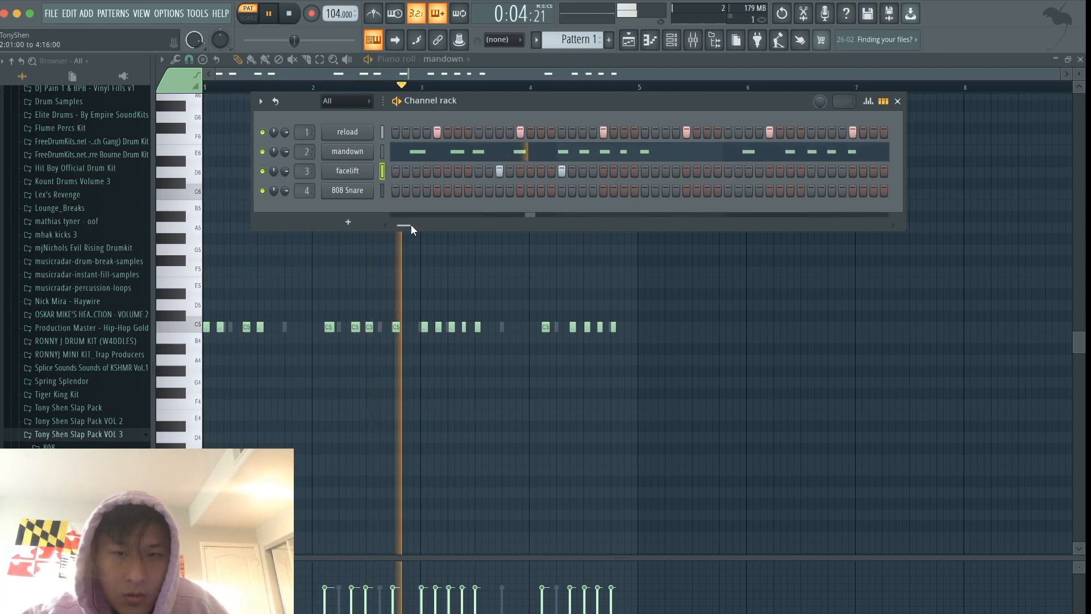
{"action": "left_click", "coordinate": [749, 170]}
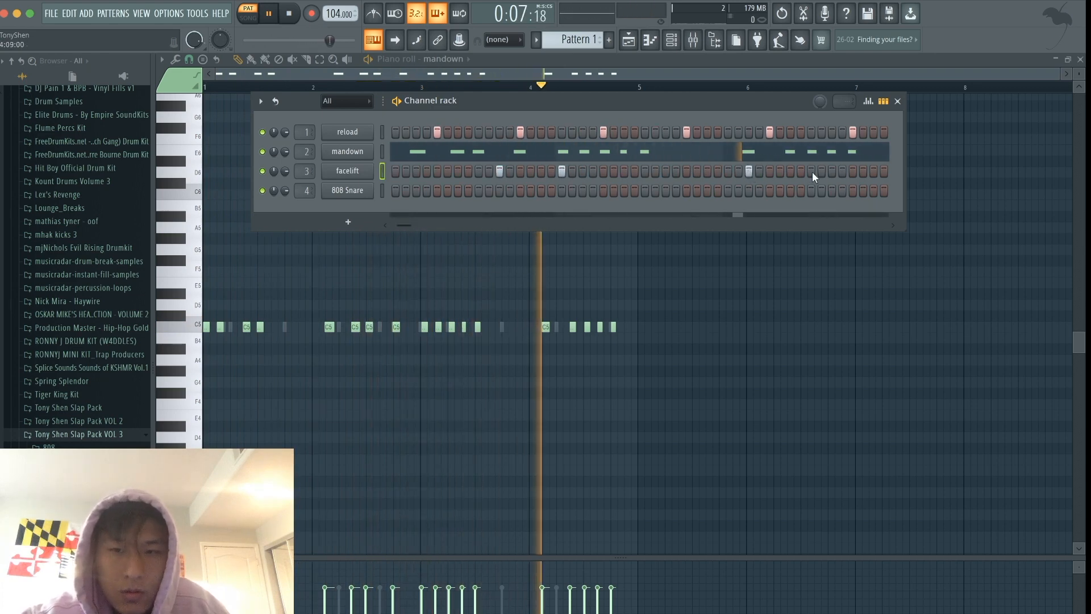
{"action": "left_click", "coordinate": [831, 170]}
{"action": "left_click_drag", "start_coordinate": [404, 225], "coordinate": [397, 225]}
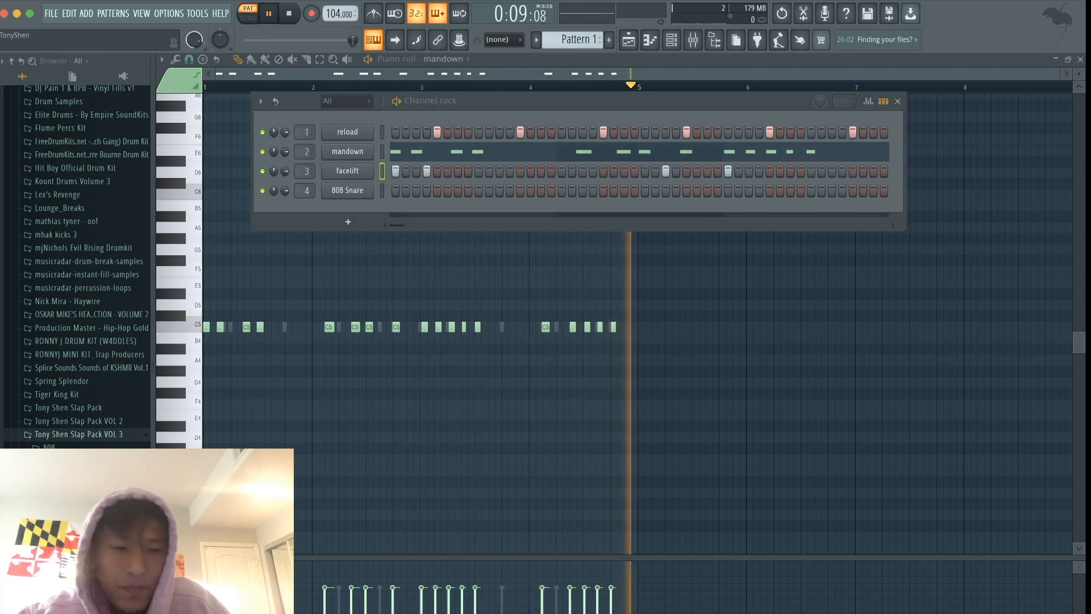
{"action": "key", "text": "space"}
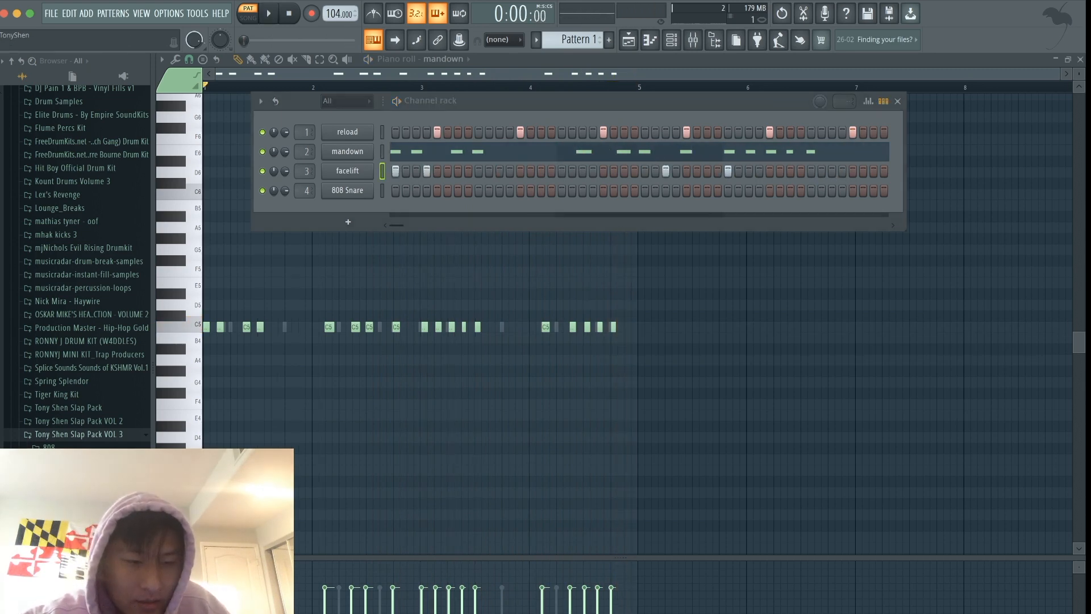
- Add the chopstick sample as a new channel and place hits on steps 11 and 12 during playback
{"action": "key", "text": "space"}
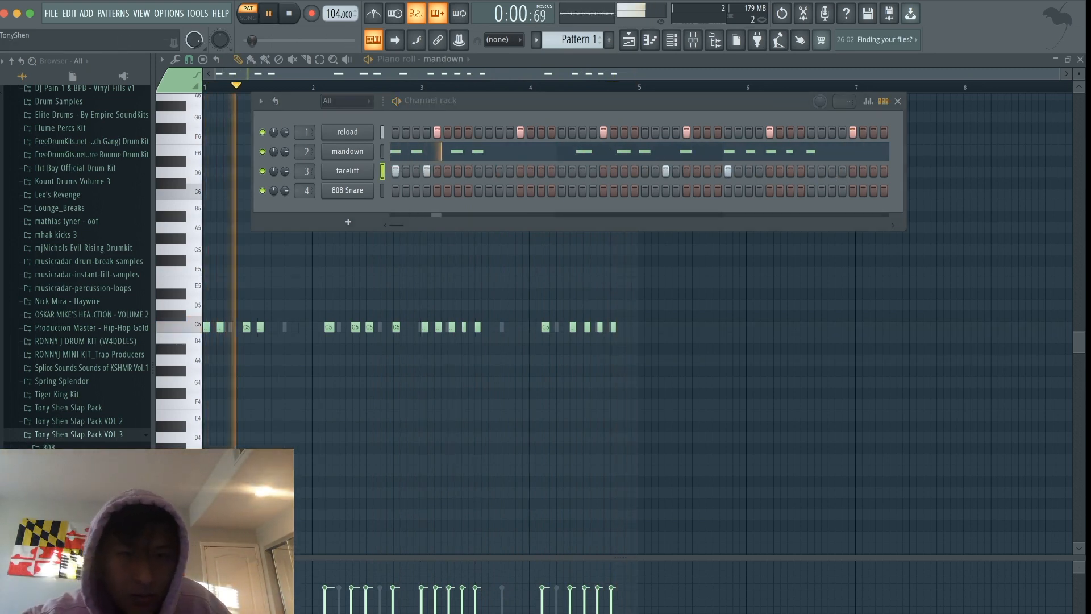
{"action": "left_click_drag", "start_coordinate": [62, 528], "coordinate": [341, 207]}
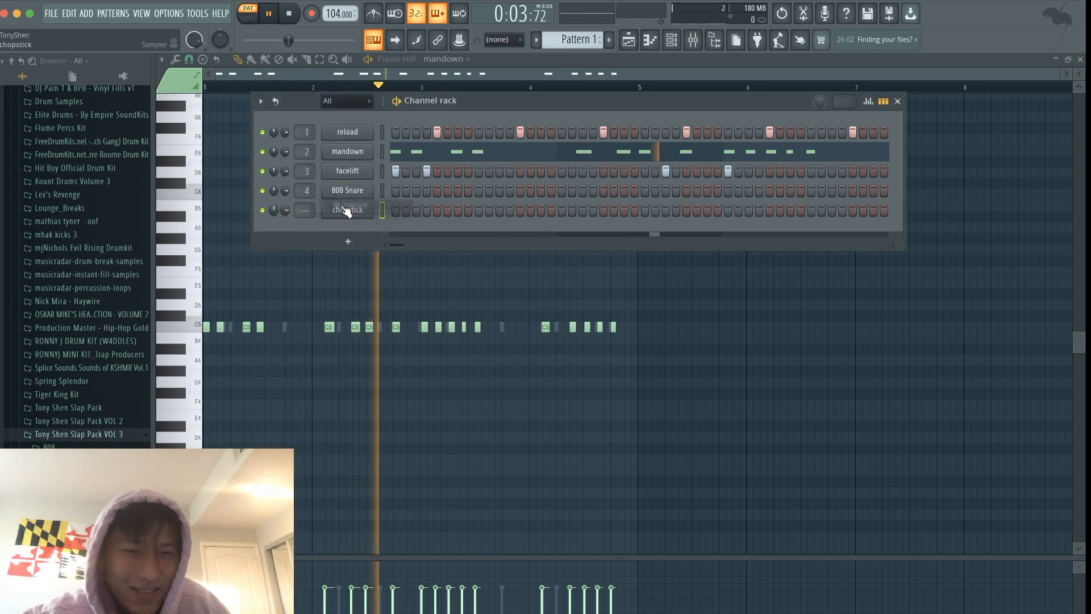
{"action": "left_click", "coordinate": [500, 210]}
{"action": "left_click", "coordinate": [509, 211]}
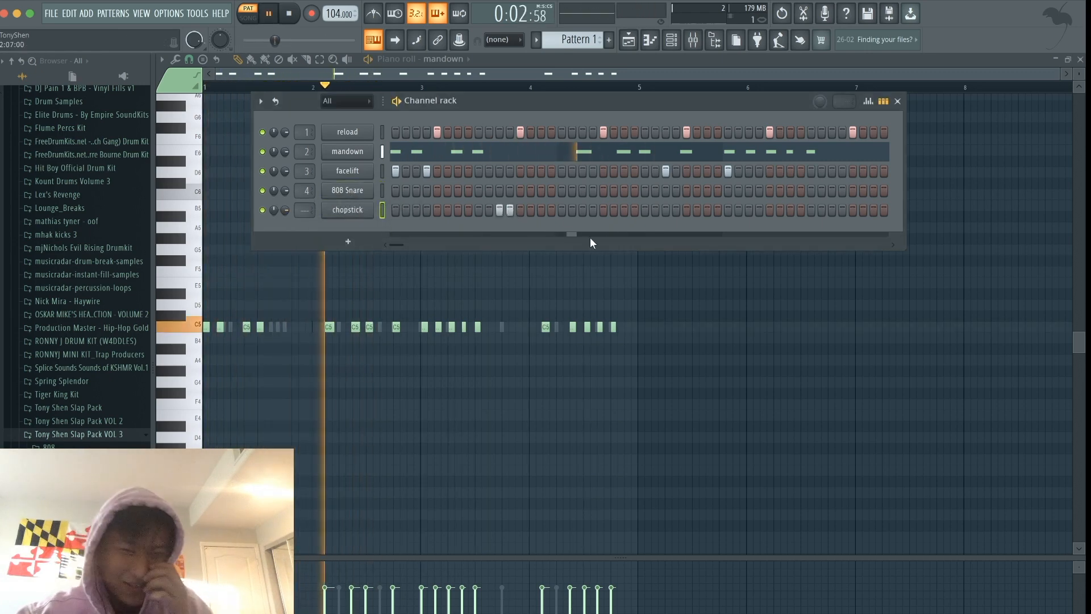
{"action": "left_click_drag", "start_coordinate": [397, 245], "coordinate": [413, 246]}
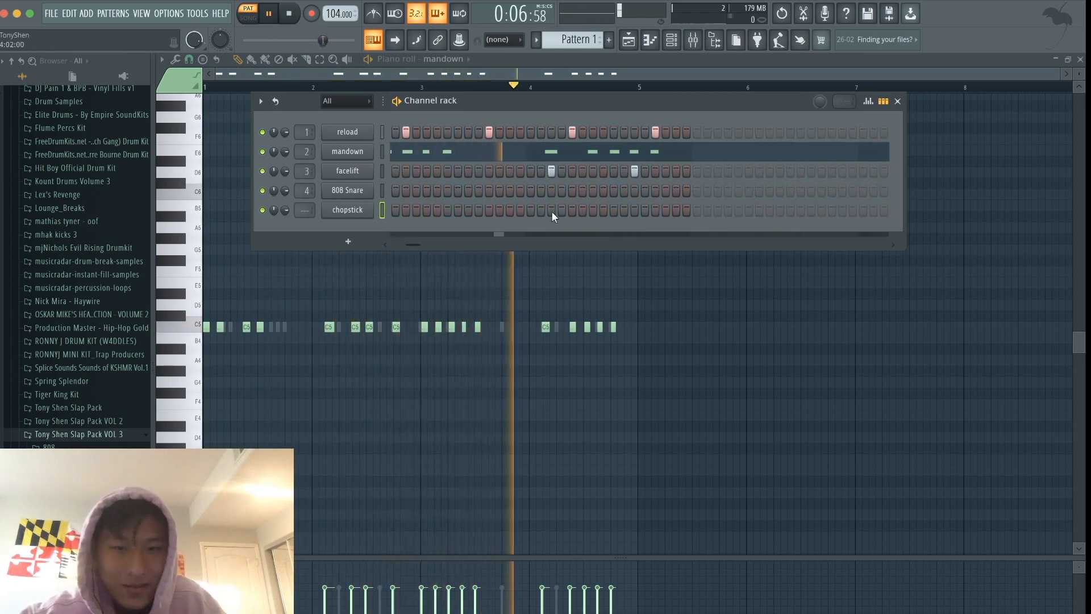
{"action": "left_click_drag", "start_coordinate": [419, 245], "coordinate": [373, 250]}
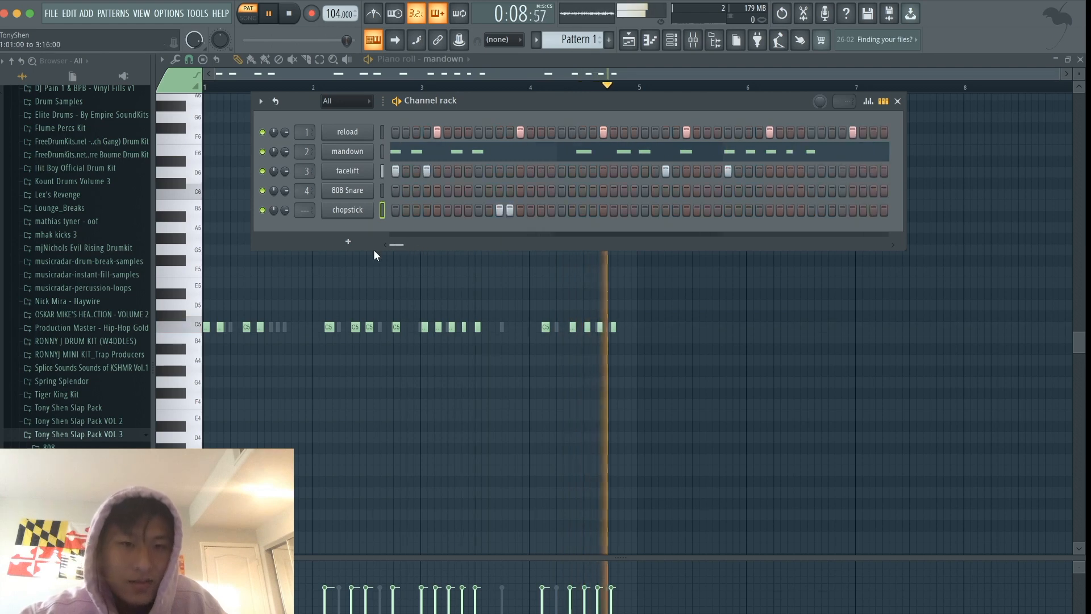
{"action": "key", "text": "space"}
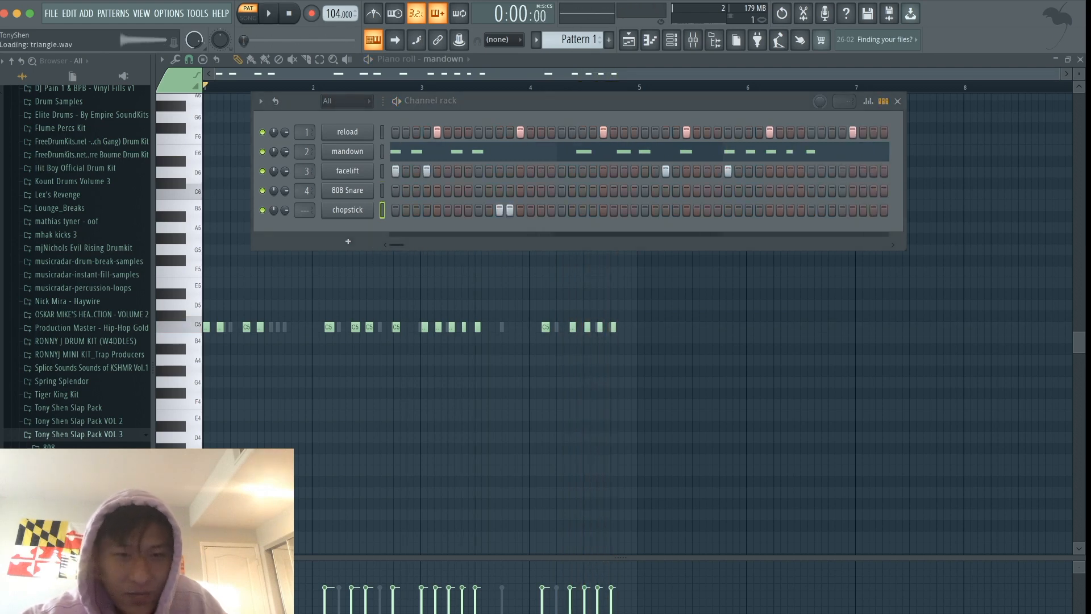
- Add the triangle sample as a new channel and place one hit on step 43 during playback
{"action": "left_click_drag", "start_coordinate": [340, 237], "coordinate": [341, 223]}
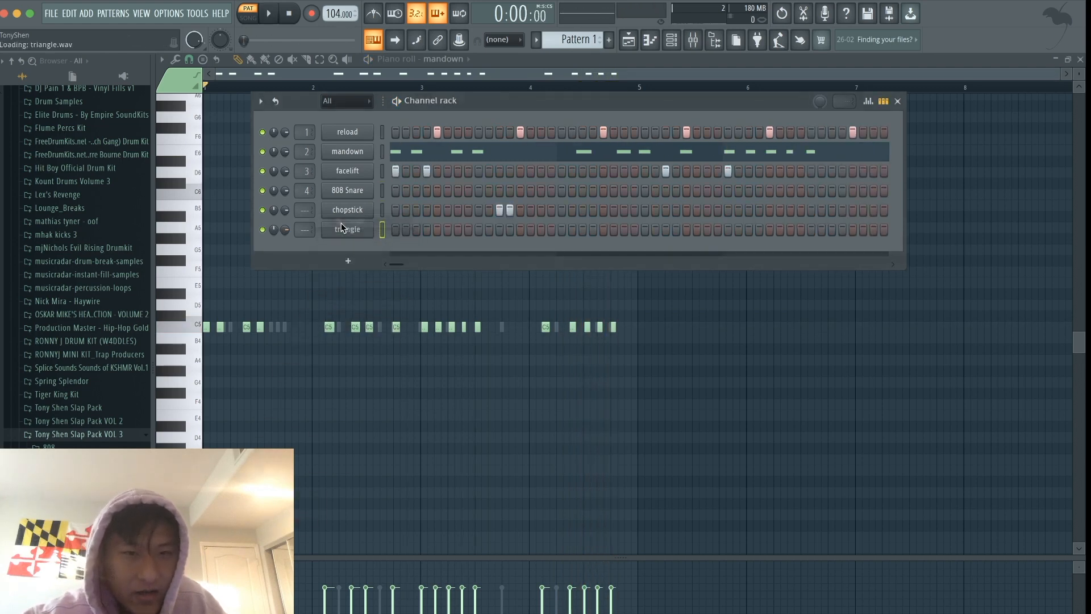
{"action": "key", "text": "space"}
{"action": "left_click_drag", "start_coordinate": [402, 266], "coordinate": [406, 265]}
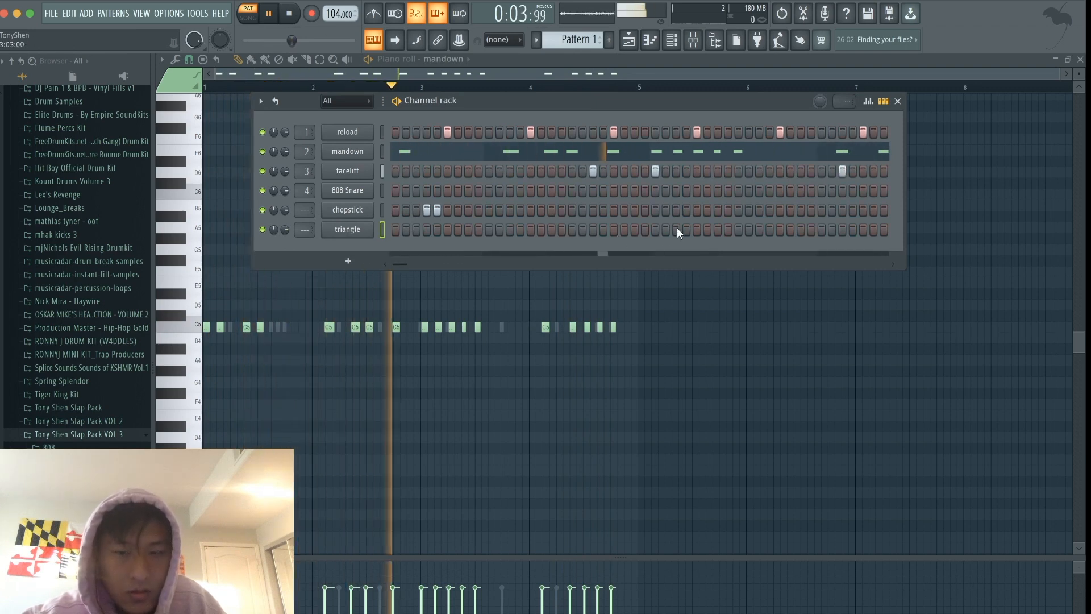
{"action": "left_click", "coordinate": [759, 228]}
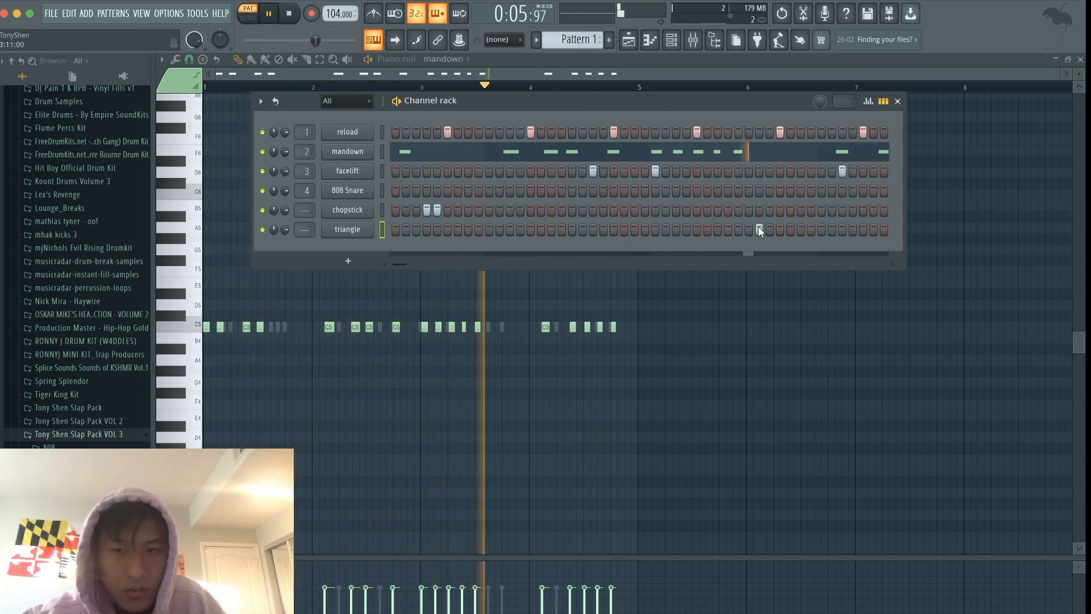
{"action": "left_click_drag", "start_coordinate": [408, 263], "coordinate": [361, 262]}
{"action": "key", "text": "space"}
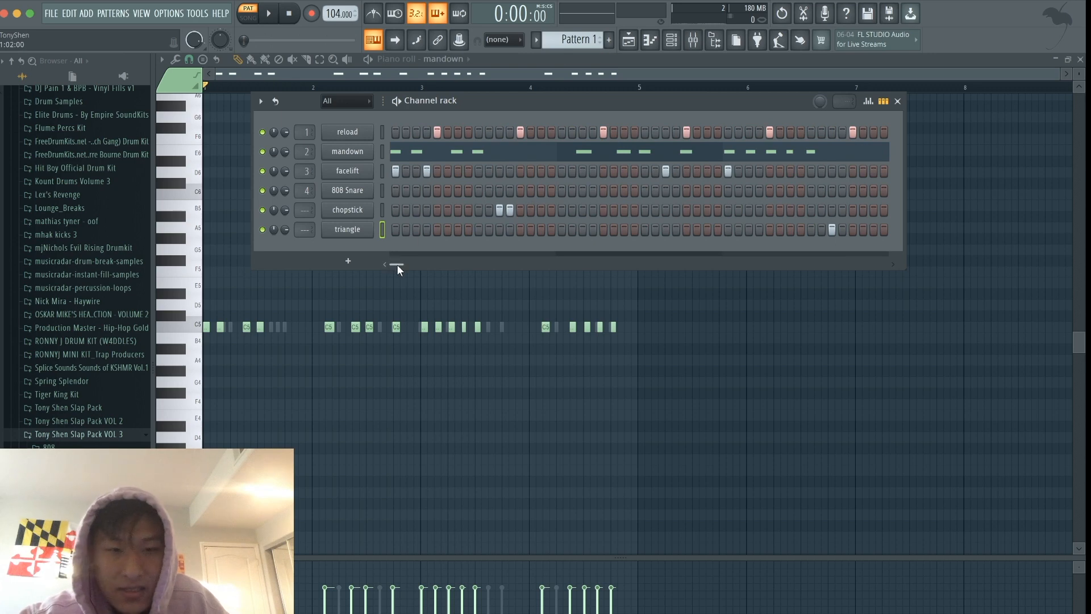
- Select all six channels and link them to consecutive mixer tracks starting at Insert 1
{"action": "left_click_drag", "start_coordinate": [398, 265], "coordinate": [400, 265]}
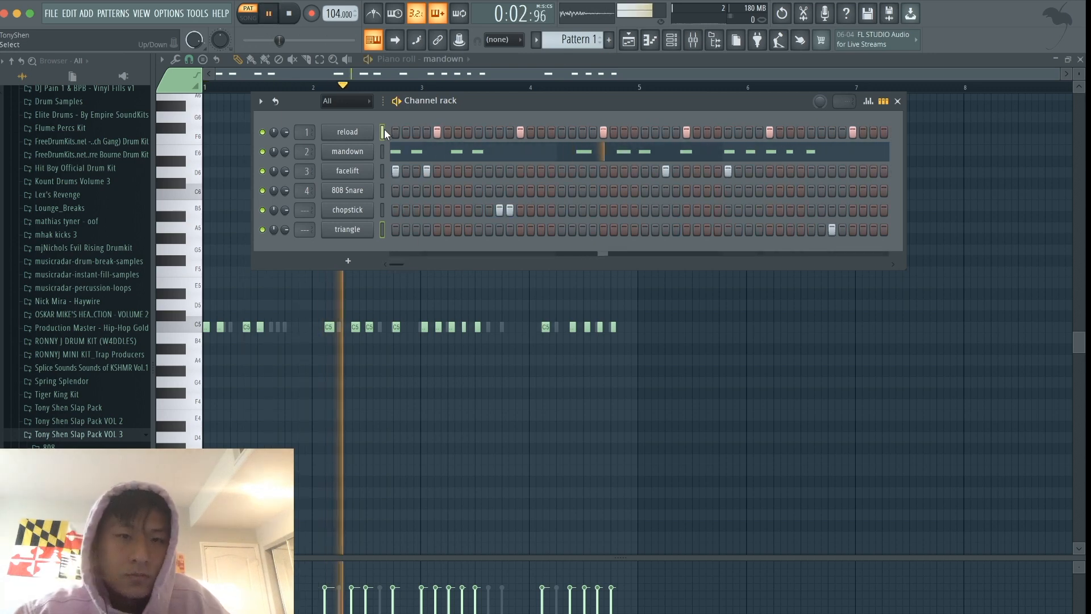
{"action": "double_click", "coordinate": [383, 130]}
{"action": "key", "text": "space"}
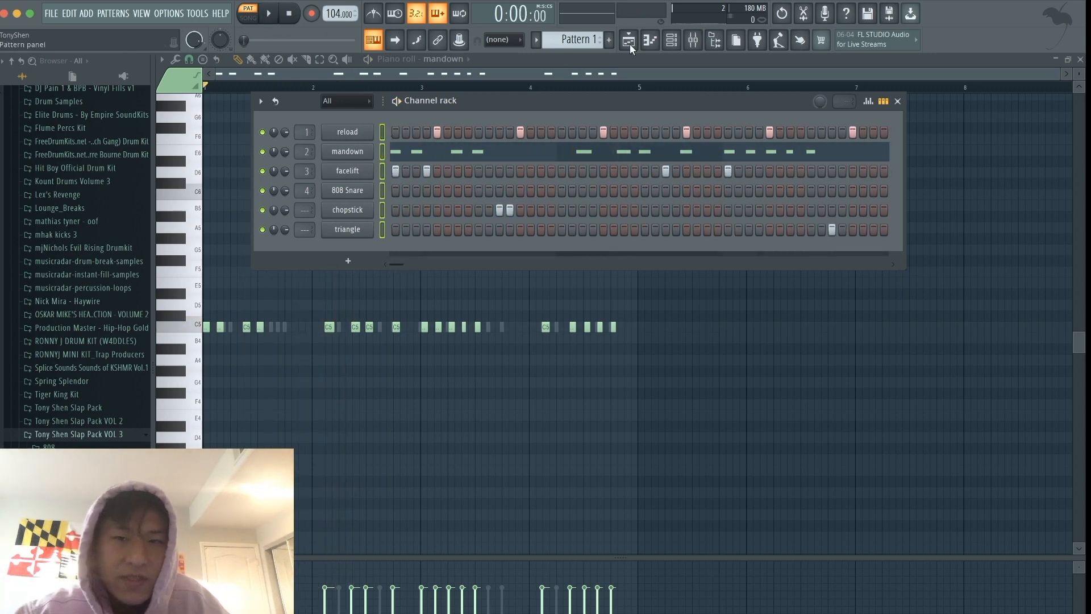
{"action": "left_click", "coordinate": [694, 40]}
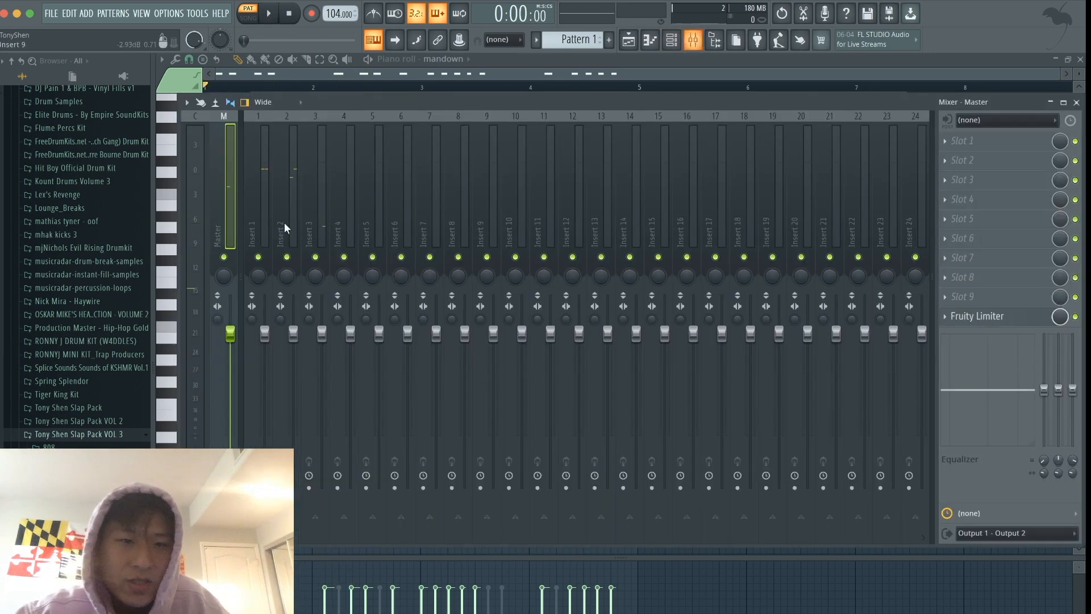
{"action": "left_click", "coordinate": [250, 197]}
{"action": "key", "text": "ctrl+shift+l"}
- Lower the mixer levels of mandown, facelift, chopstick and triangle during playback, then return to the channel rack
{"action": "left_click", "coordinate": [291, 194]}
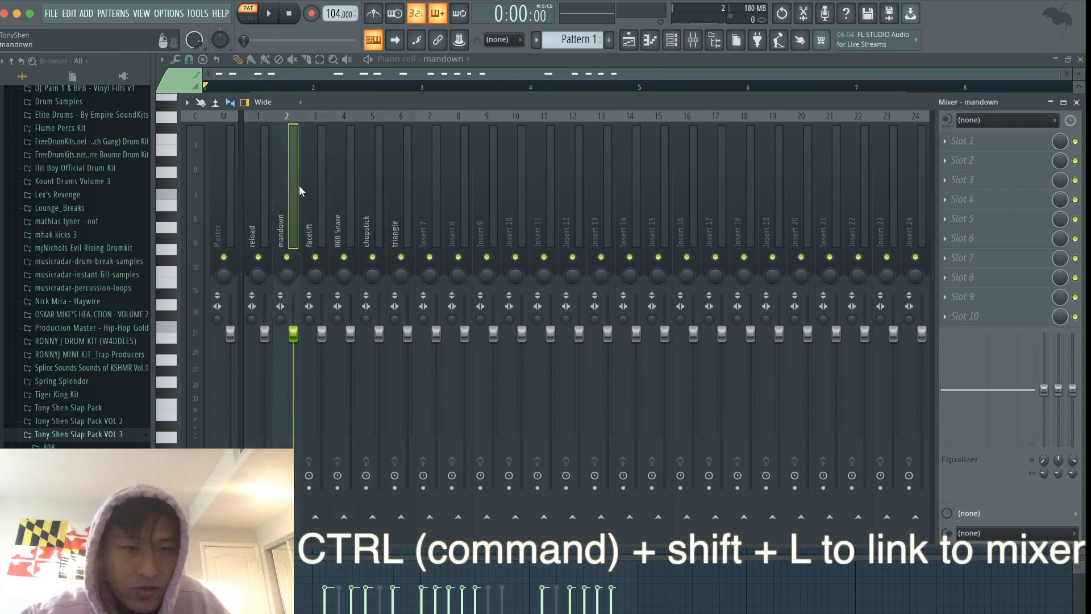
{"action": "key", "text": "space"}
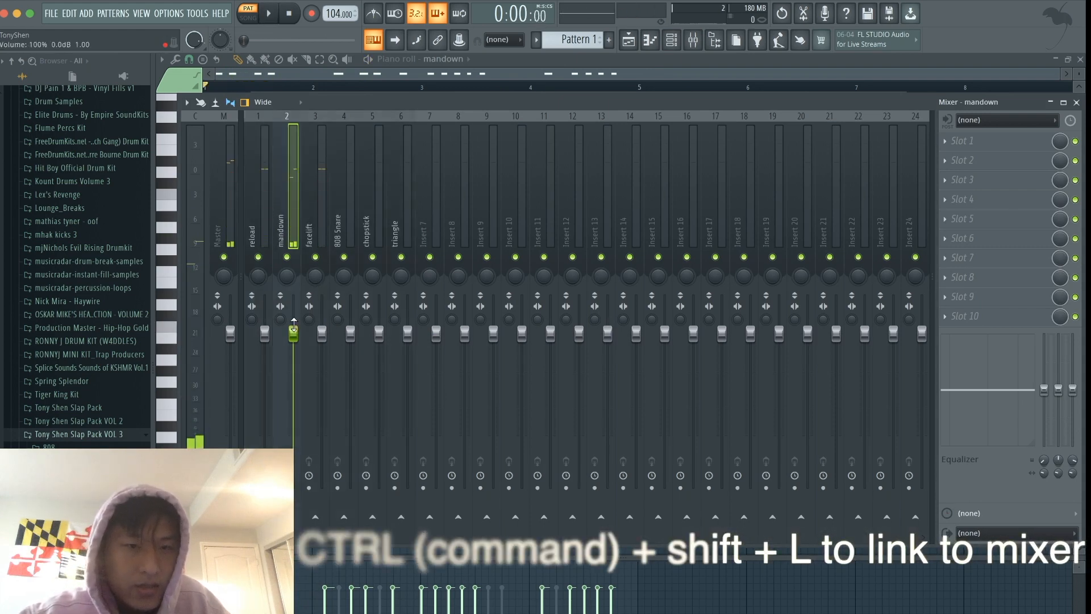
{"action": "left_click_drag", "start_coordinate": [295, 324], "coordinate": [322, 407]}
{"action": "left_click_drag", "start_coordinate": [379, 333], "coordinate": [378, 356]}
{"action": "left_click", "coordinate": [671, 39]}
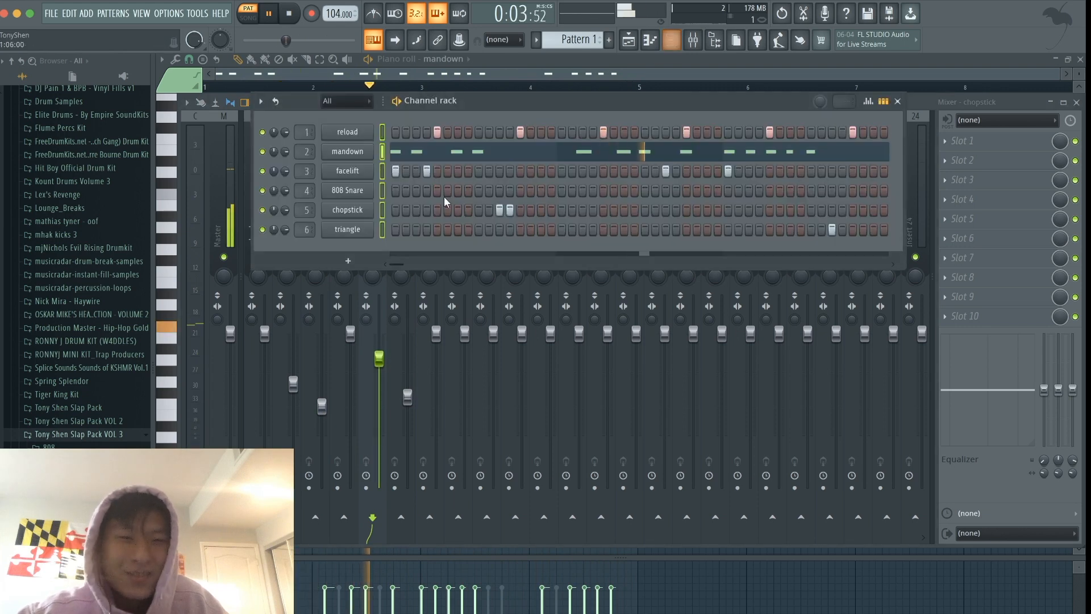
{"action": "key", "text": "space"}
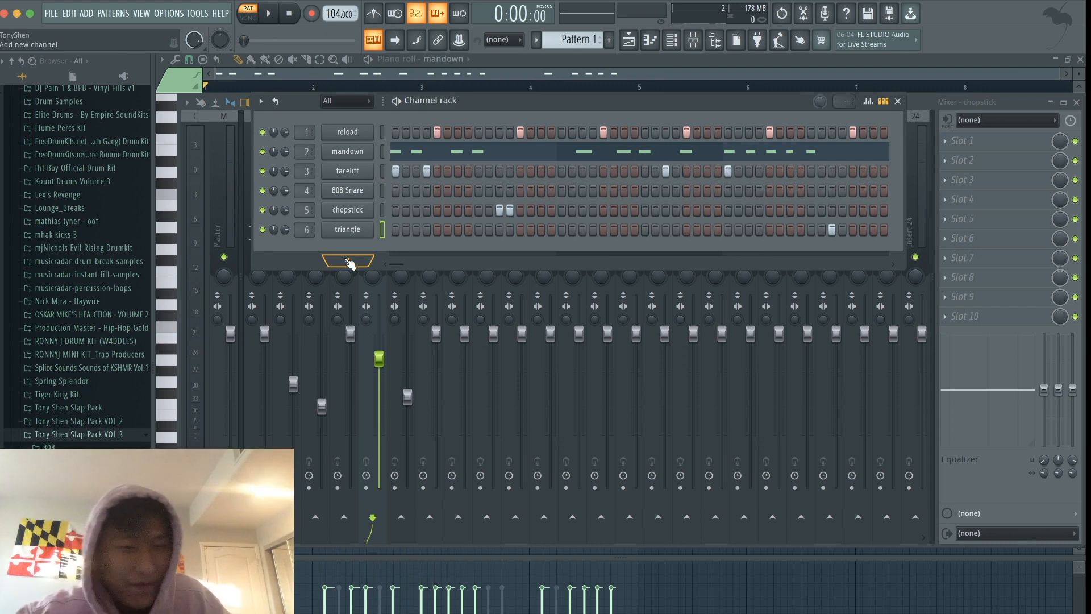
- Add the Sawer synth as a new channel and reposition its window
{"action": "left_click", "coordinate": [348, 260]}
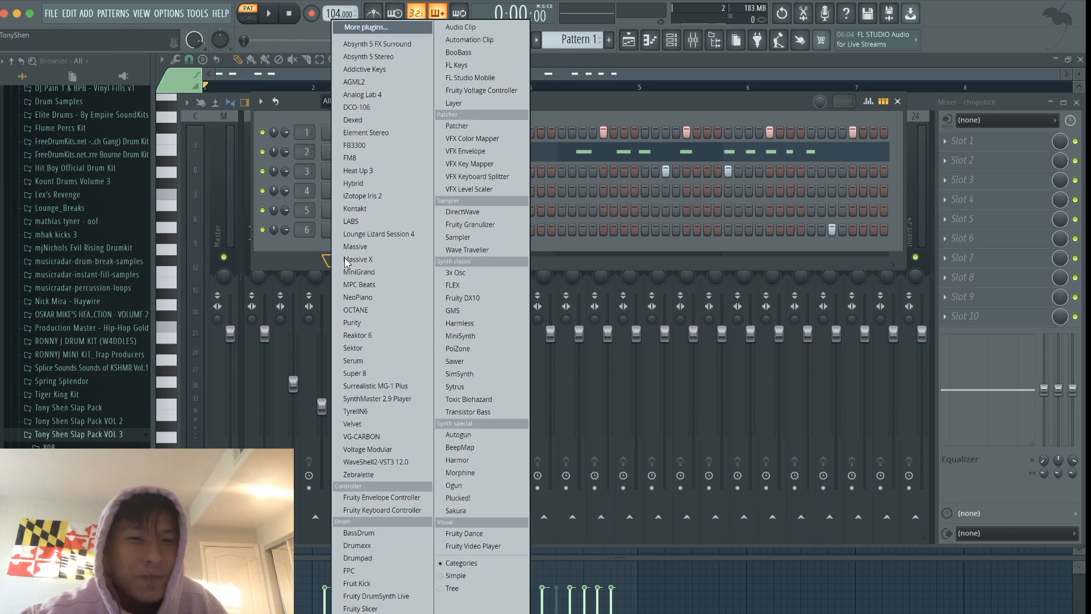
{"action": "left_click", "coordinate": [496, 360]}
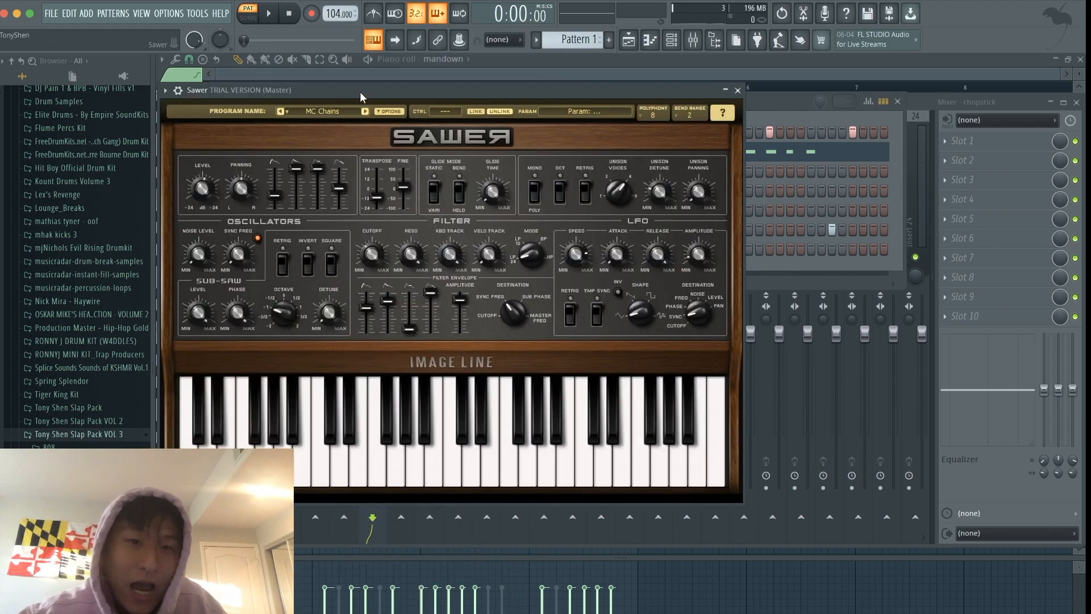
{"action": "left_click_drag", "start_coordinate": [358, 93], "coordinate": [582, 135]}
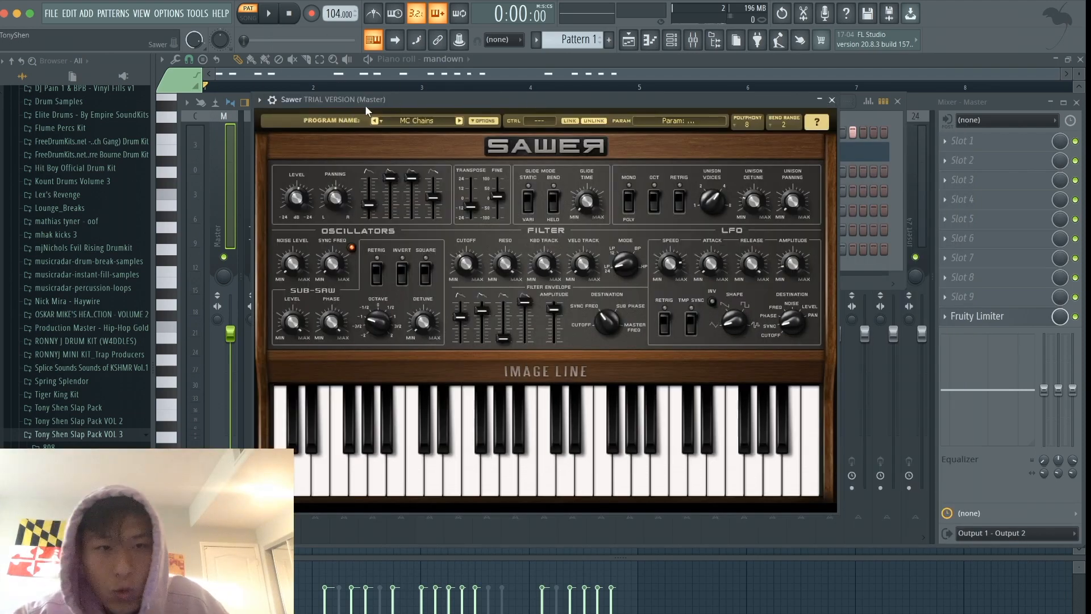
{"action": "left_click_drag", "start_coordinate": [367, 95], "coordinate": [371, 130]}
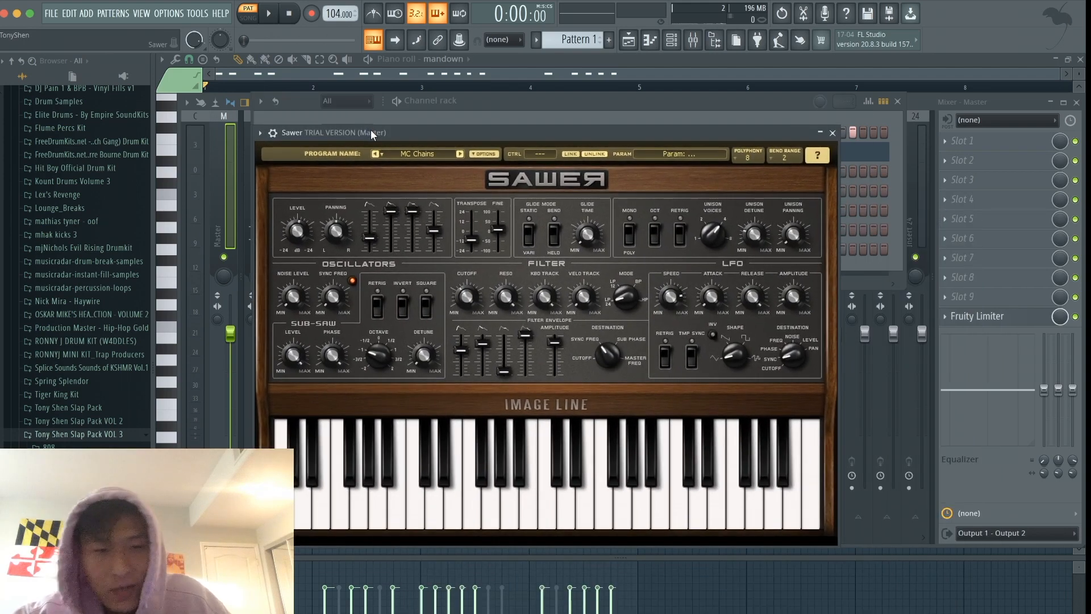
- Try the FG Lo Fidelity preset from Sawer's Bass bank, then load FG FunkLine
{"action": "left_click", "coordinate": [424, 150]}
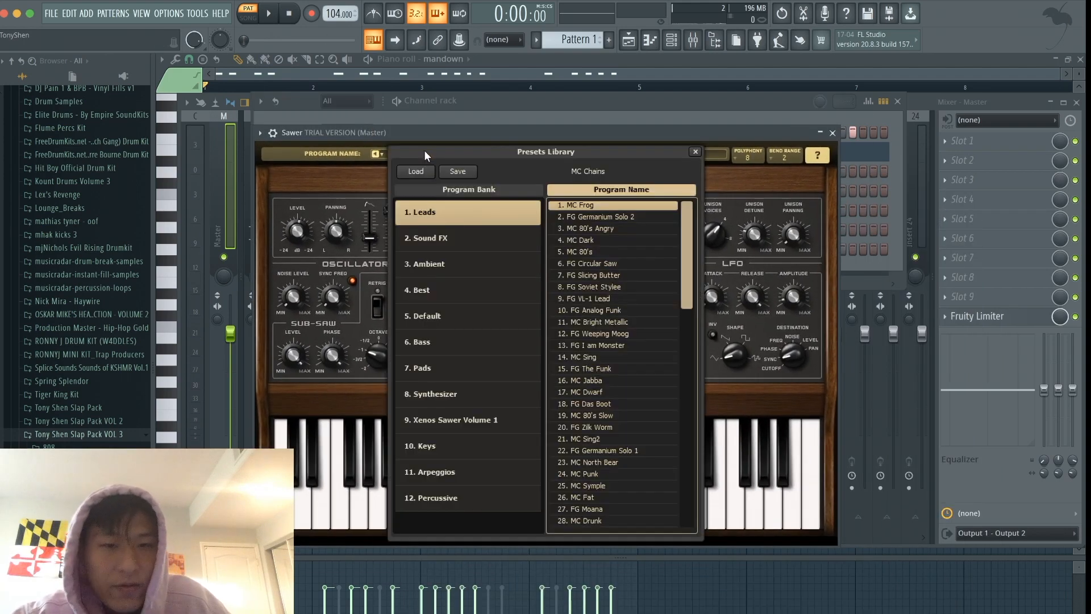
{"action": "left_click", "coordinate": [445, 342]}
{"action": "scroll", "coordinate": [617, 363], "scroll_direction": "down", "scroll_amount": 2}
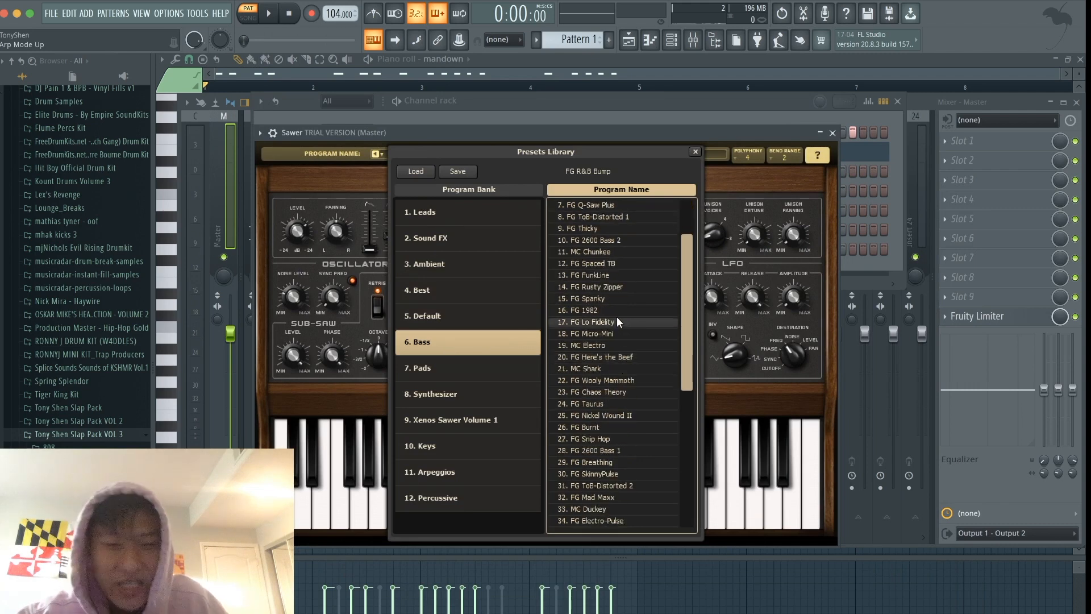
{"action": "left_click", "coordinate": [616, 321]}
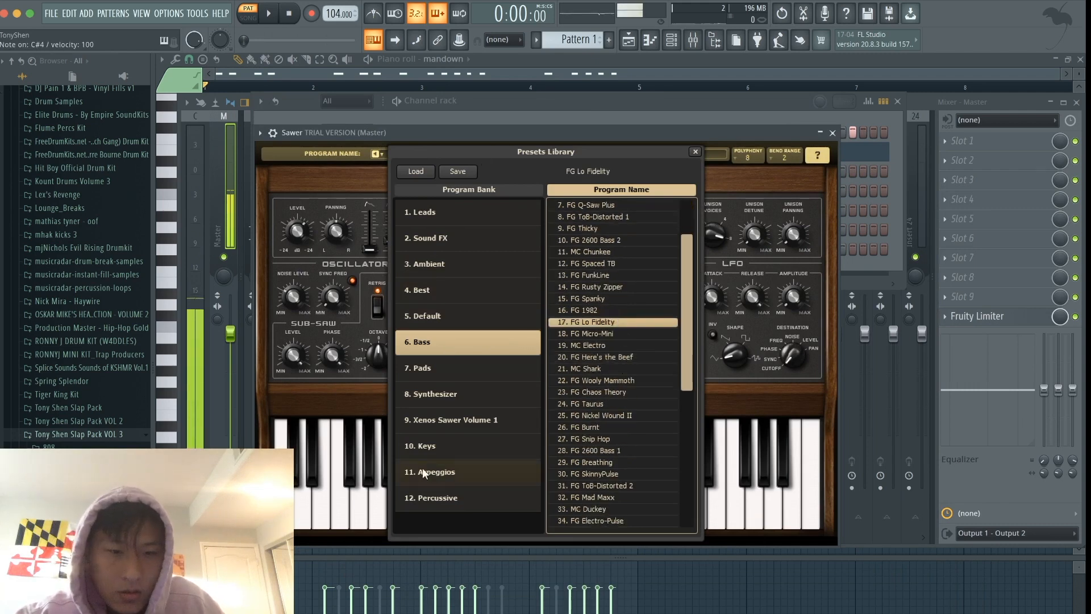
{"action": "left_click", "coordinate": [608, 275]}
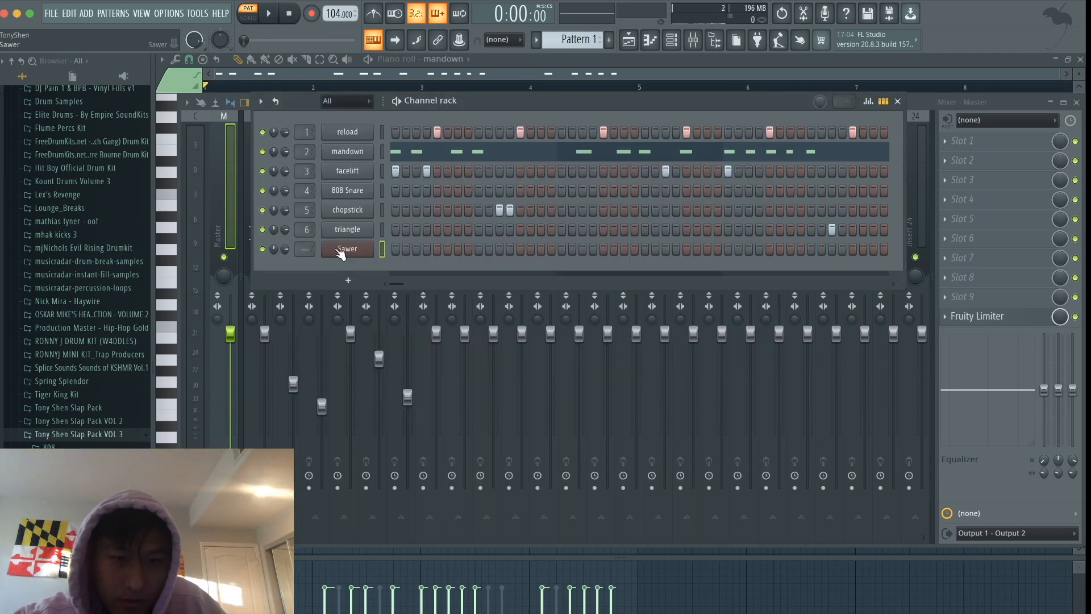
- Check the loaded preset in Sawer's preset library, close the synth and return to the mixer
{"action": "left_click", "coordinate": [341, 252]}
{"action": "left_click", "coordinate": [396, 153]}
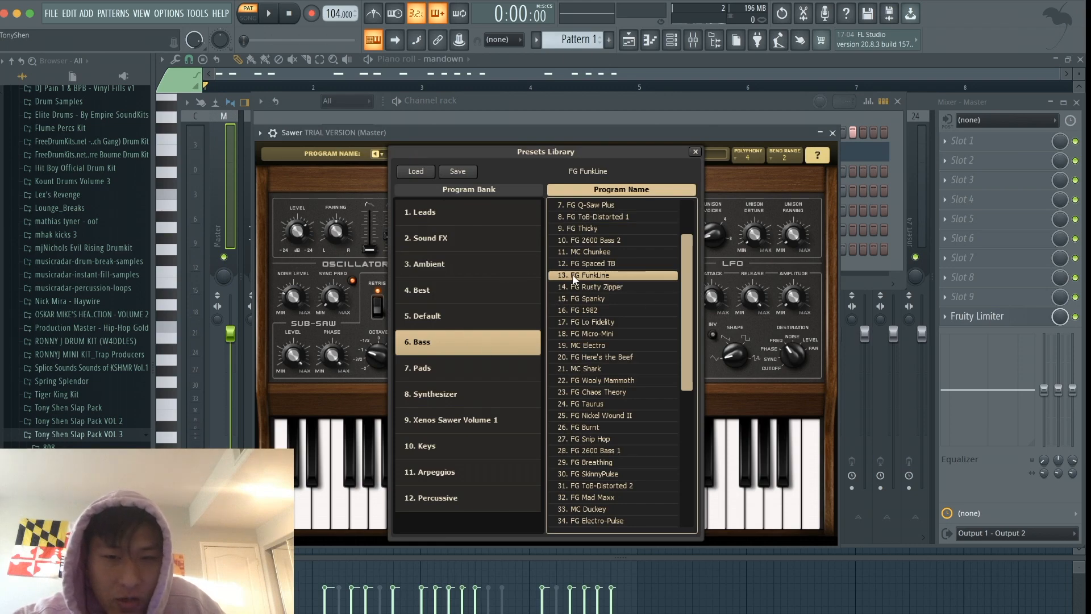
{"action": "left_click", "coordinate": [696, 152]}
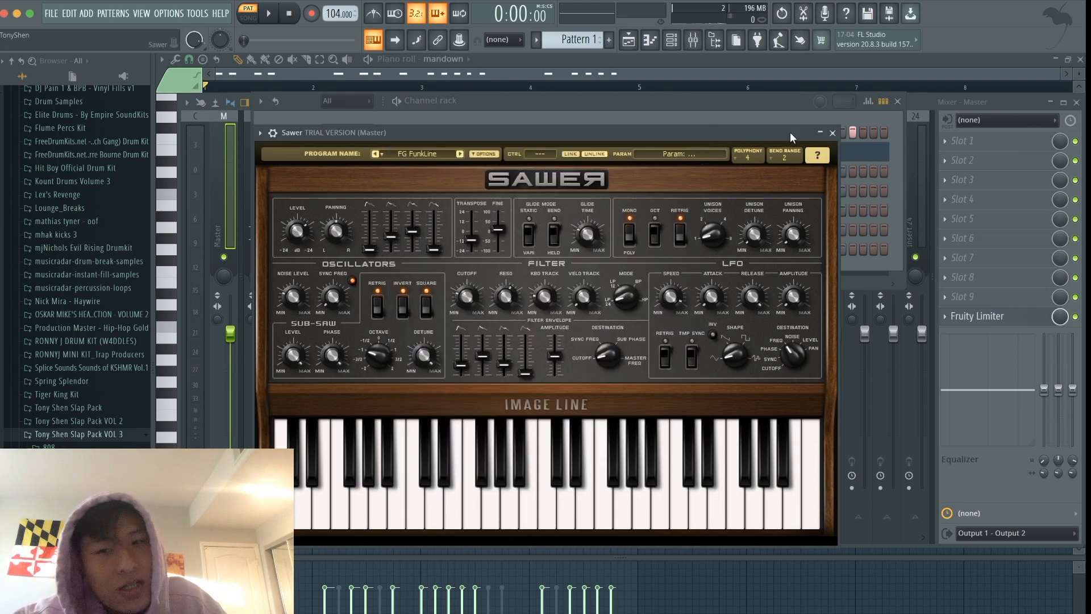
{"action": "left_click", "coordinate": [833, 133]}
{"action": "left_click", "coordinate": [672, 49]}
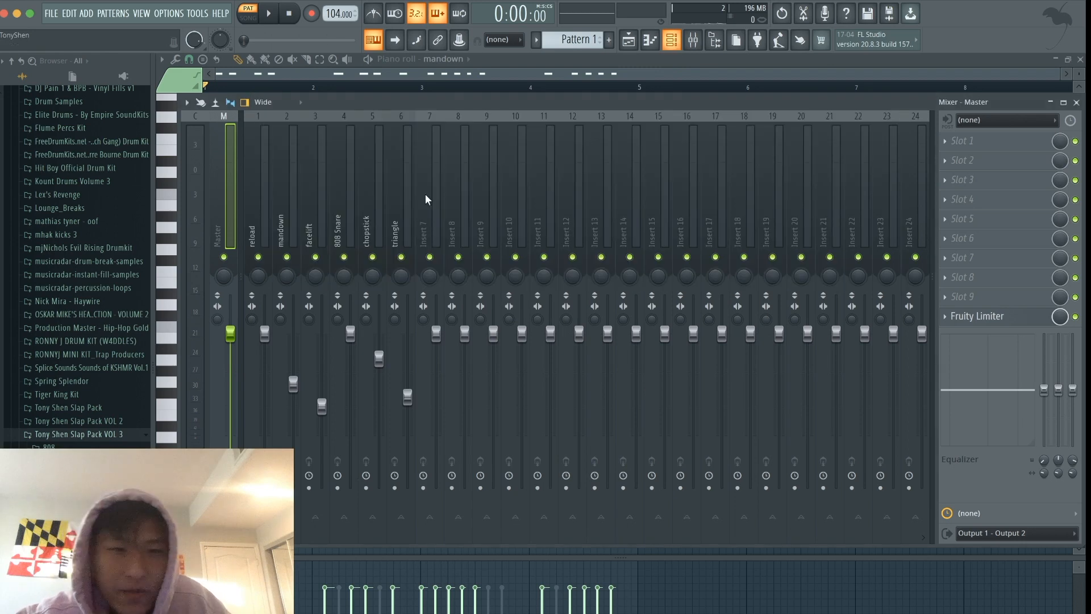
- Open Sawer's piano roll and place E5 notes at 1:01 and 1:04, extending the first to meet the second
{"action": "left_click", "coordinate": [679, 40]}
{"action": "left_click", "coordinate": [634, 42]}
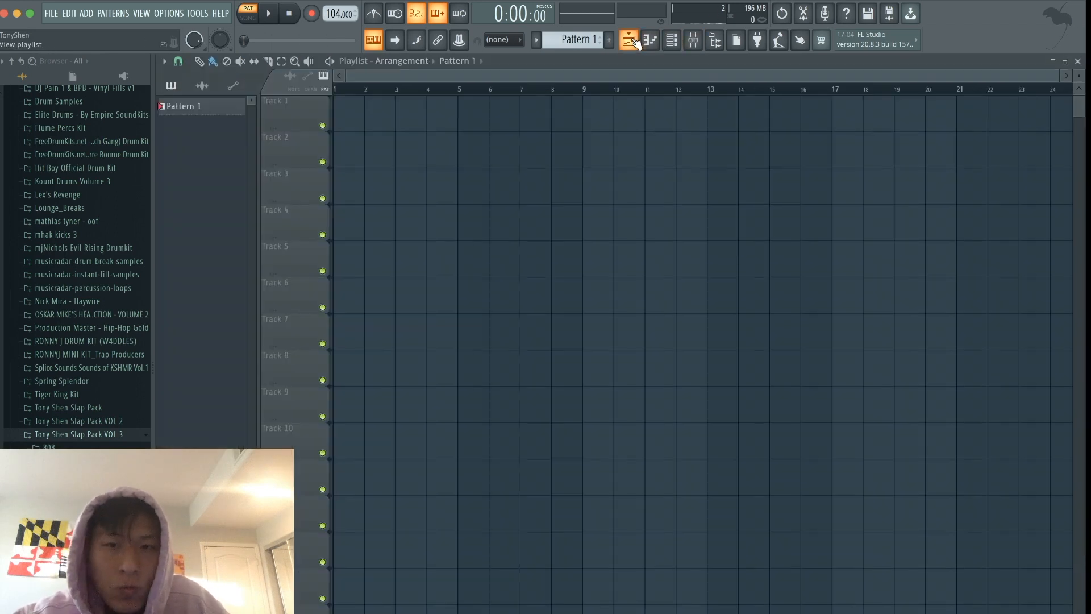
{"action": "left_click", "coordinate": [683, 43]}
{"action": "left_click", "coordinate": [651, 43]}
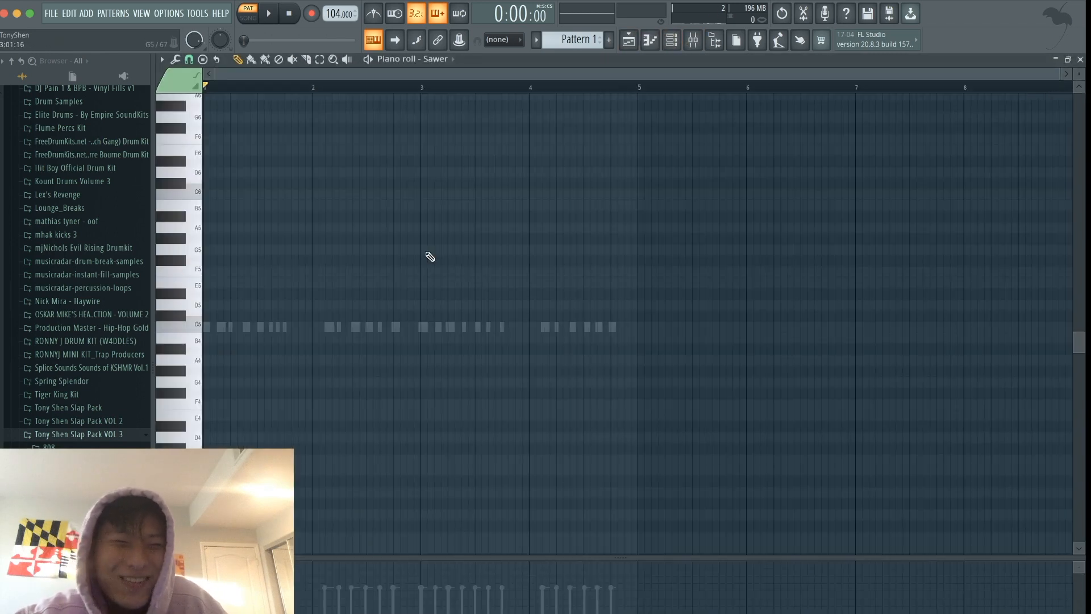
{"action": "left_click", "coordinate": [212, 284]}
{"action": "left_click_drag", "start_coordinate": [229, 284], "coordinate": [219, 284]}
{"action": "scroll", "coordinate": [225, 290], "scroll_direction": "up", "scroll_amount": 3}
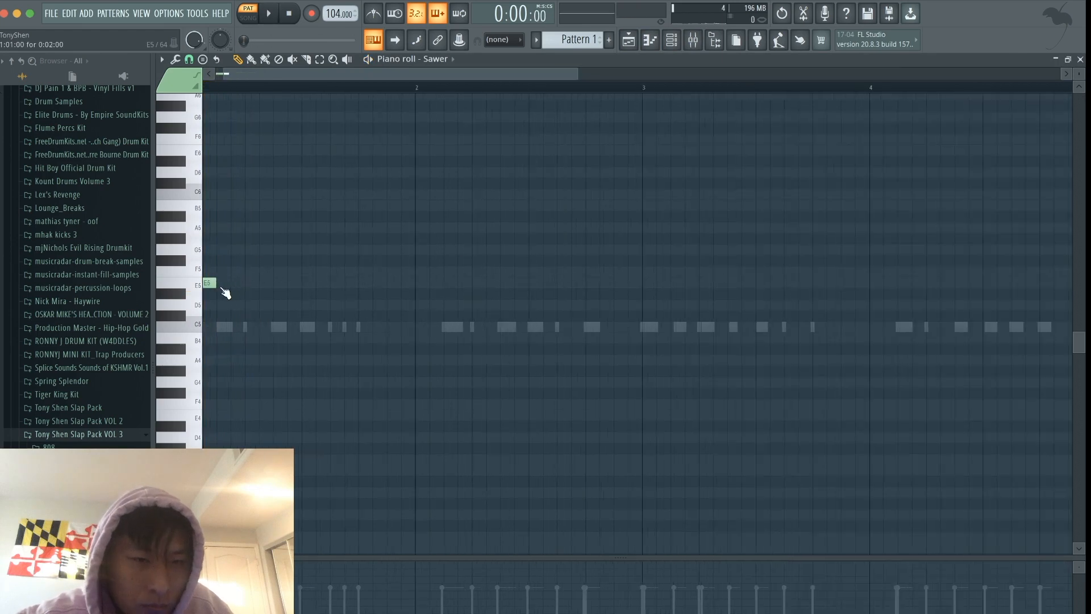
{"action": "scroll", "coordinate": [226, 292], "scroll_direction": "up", "scroll_amount": 1}
{"action": "left_click", "coordinate": [259, 311]}
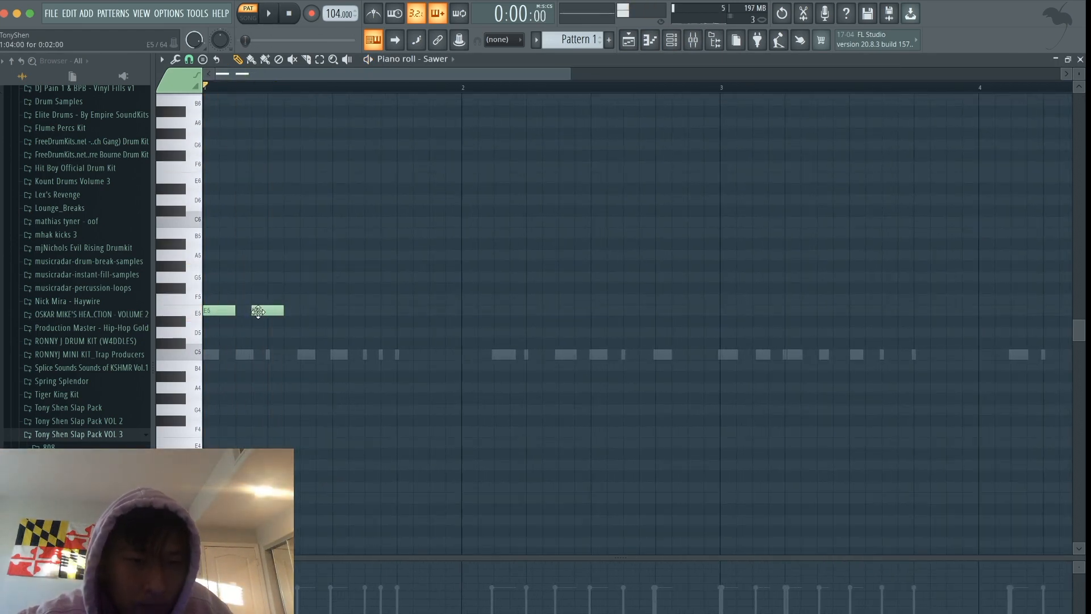
{"action": "left_click_drag", "start_coordinate": [232, 311], "coordinate": [252, 311]}
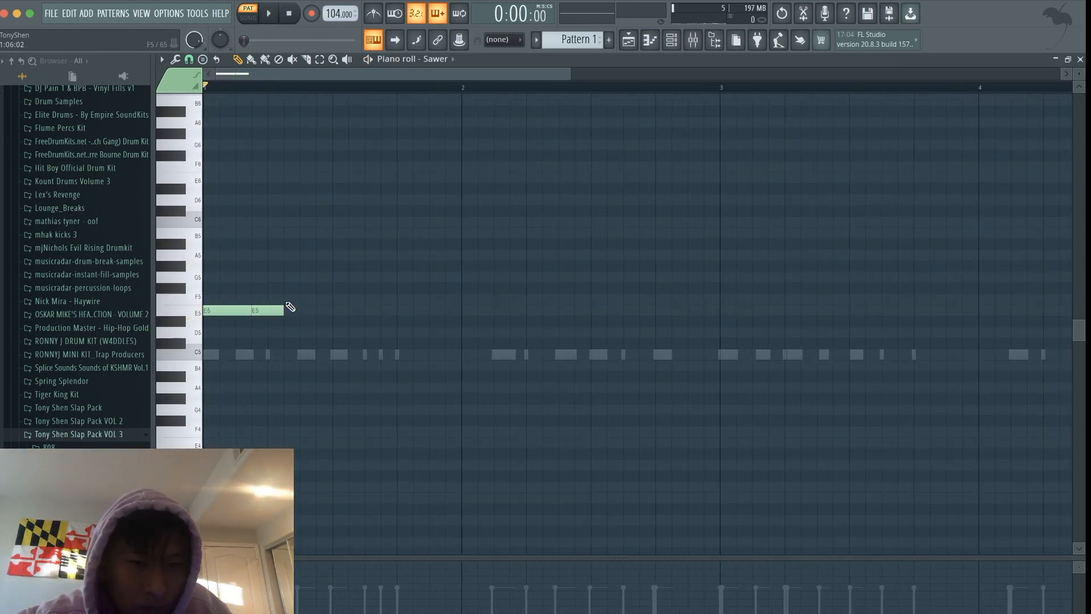
- Add an F5 note four steps long at 1:07 and extend the second E5 to meet it during playback
{"action": "left_click", "coordinate": [293, 299]}
{"action": "key", "text": "space"}
{"action": "left_click_drag", "start_coordinate": [318, 299], "coordinate": [336, 300]}
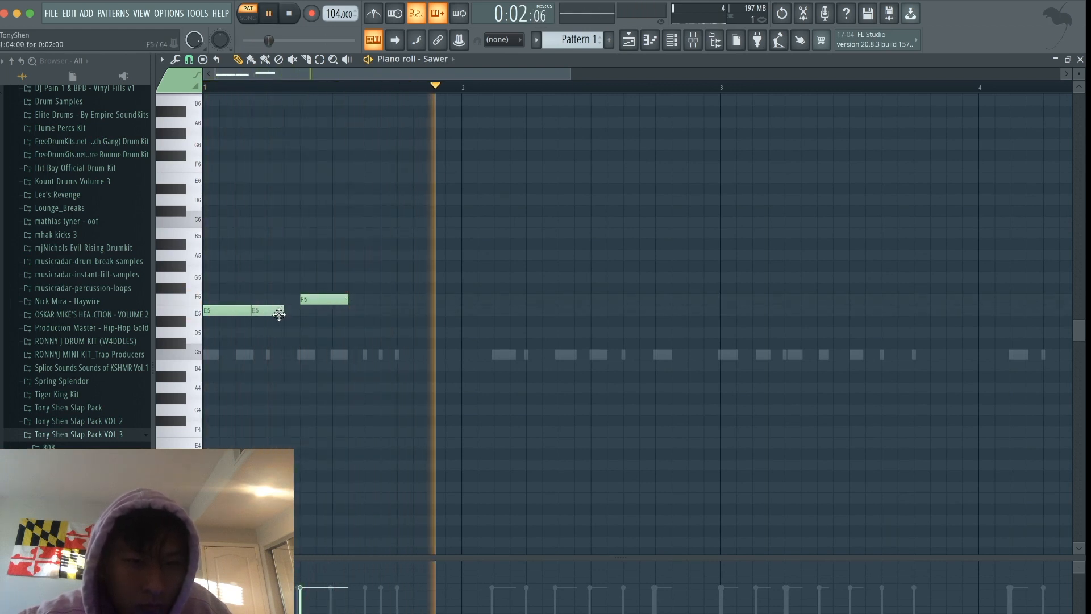
{"action": "left_click_drag", "start_coordinate": [282, 311], "coordinate": [364, 300]}
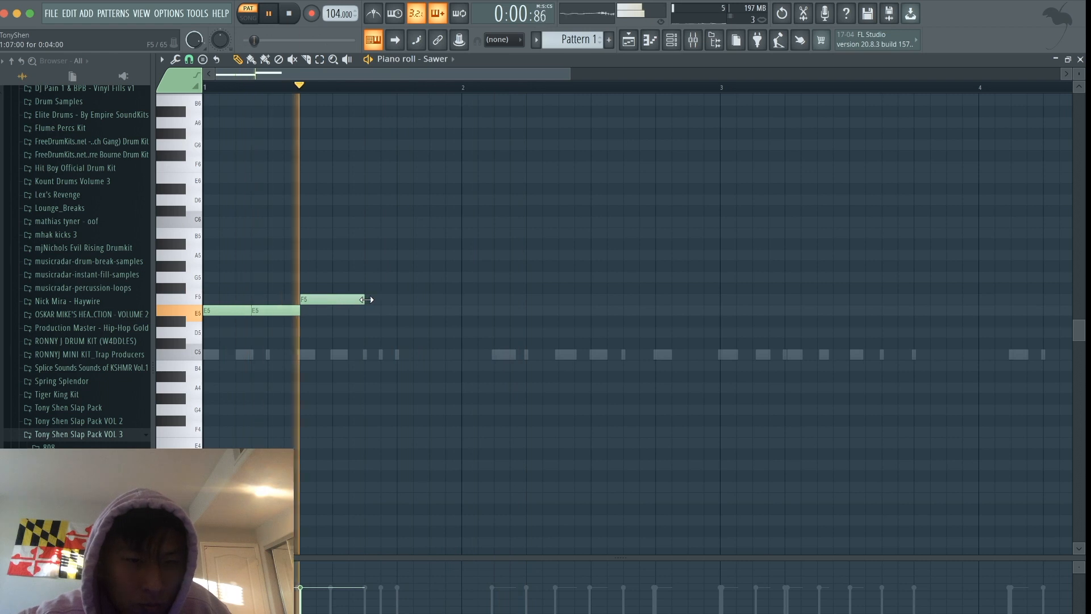
{"action": "scroll", "coordinate": [402, 268], "scroll_direction": "down", "scroll_amount": 4, "text": "ctrl"}
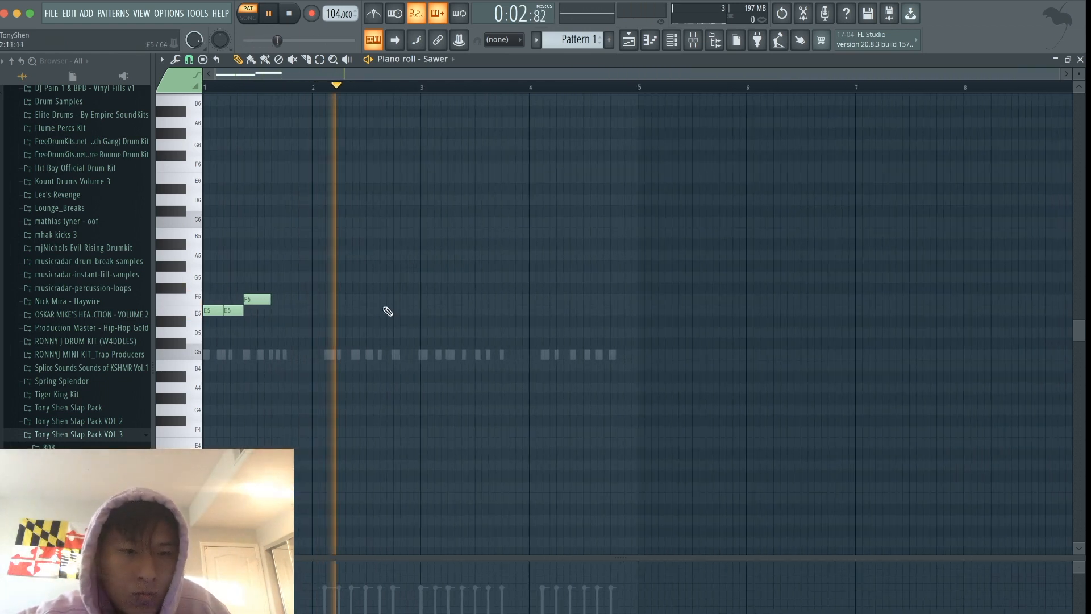
- Add four-step D5 and A5 notes in the second half of bar 2 and play the phrase
{"action": "key", "text": "space"}
{"action": "left_click", "coordinate": [365, 331]}
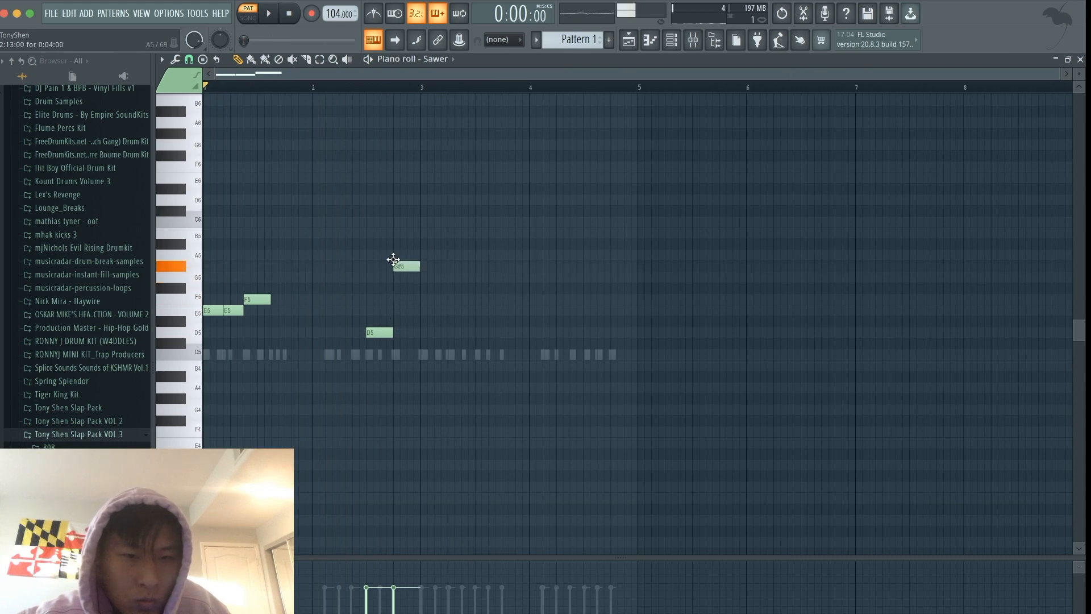
{"action": "key", "text": "space"}
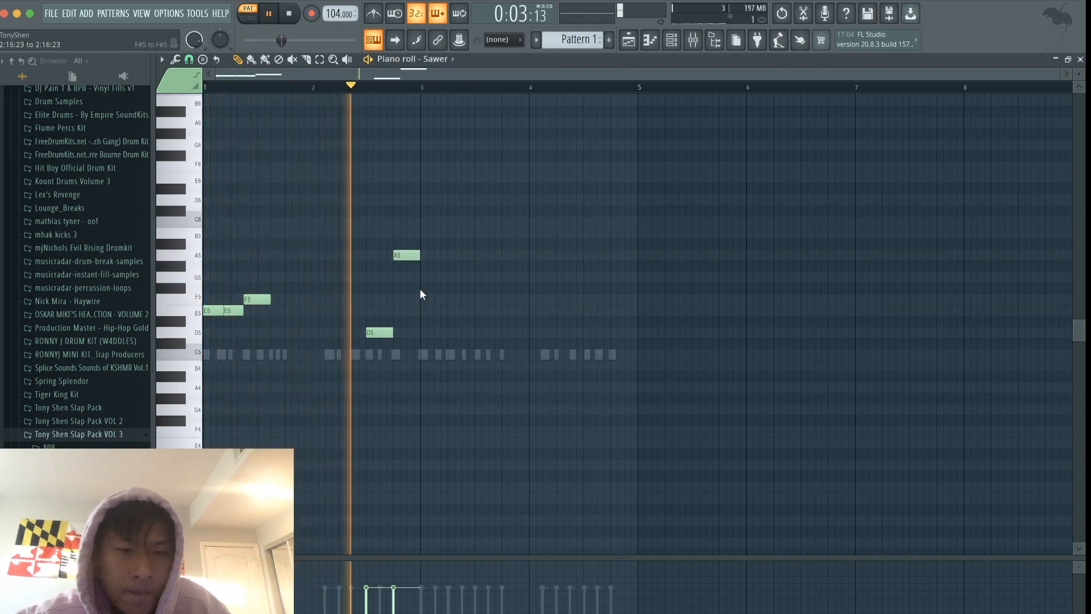
{"action": "key", "text": "space"}
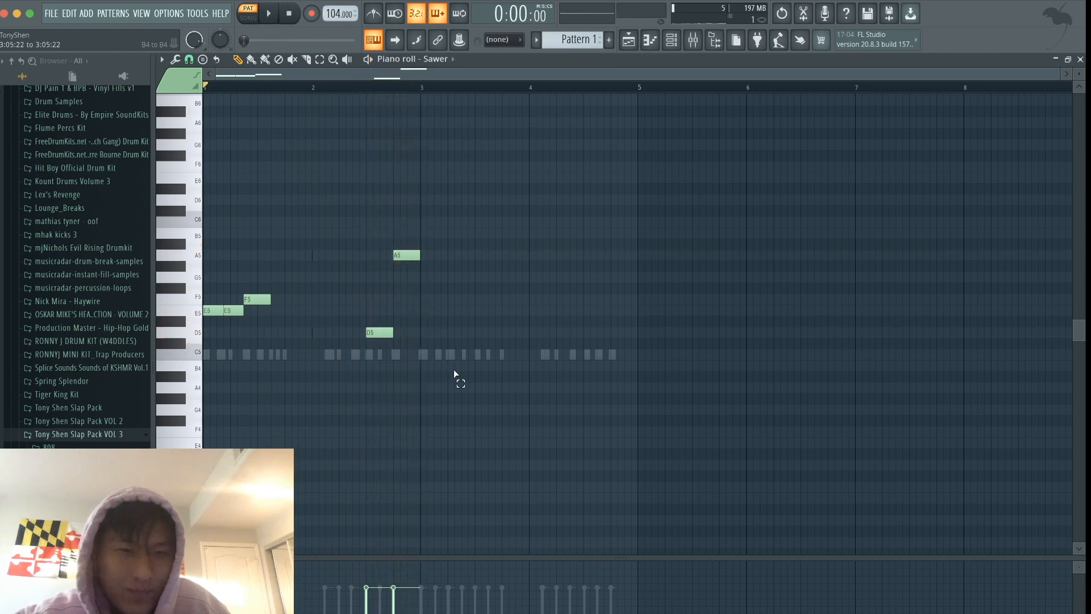
- Duplicate the whole two-bar bass phrase to start at bar 3 and play the four-bar loop
{"action": "left_click_drag", "start_coordinate": [454, 369], "coordinate": [201, 234]}
{"action": "left_click_drag", "start_coordinate": [208, 311], "coordinate": [425, 312]}
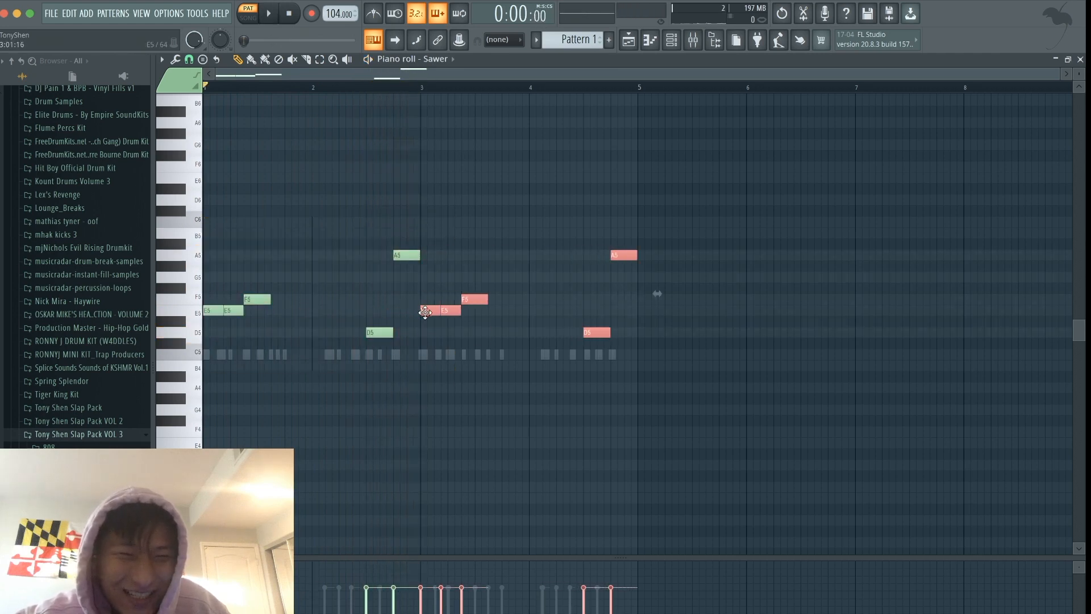
{"action": "left_click", "coordinate": [426, 337], "text": "ctrl"}
{"action": "key", "text": "space"}
{"action": "key", "text": "space"}
{"action": "key", "text": "space"}
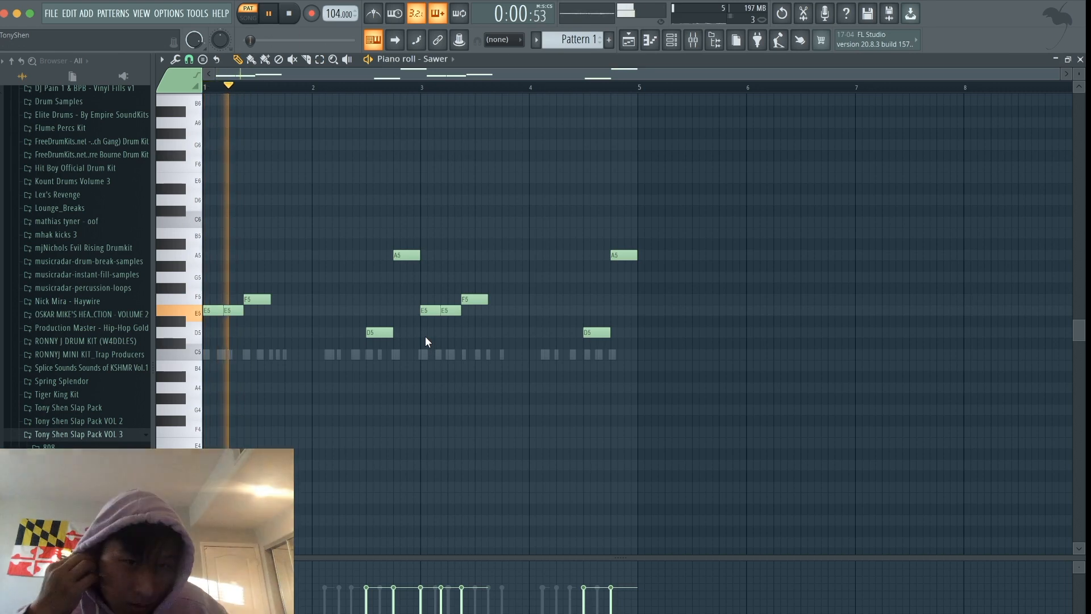
{"action": "key", "text": "space"}
{"action": "key", "text": "space"}
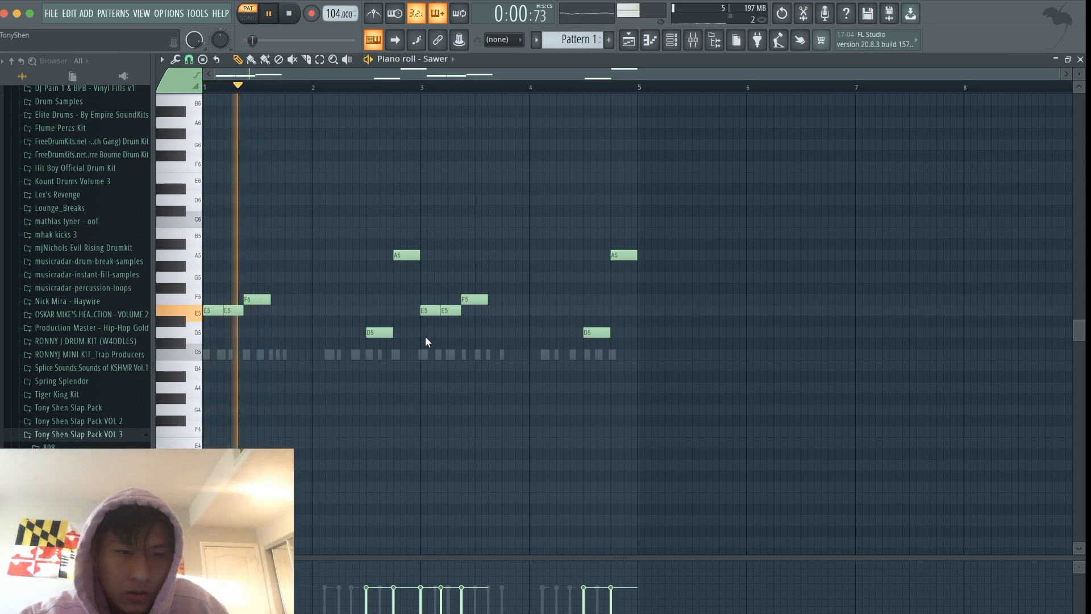
{"action": "key", "text": "space"}
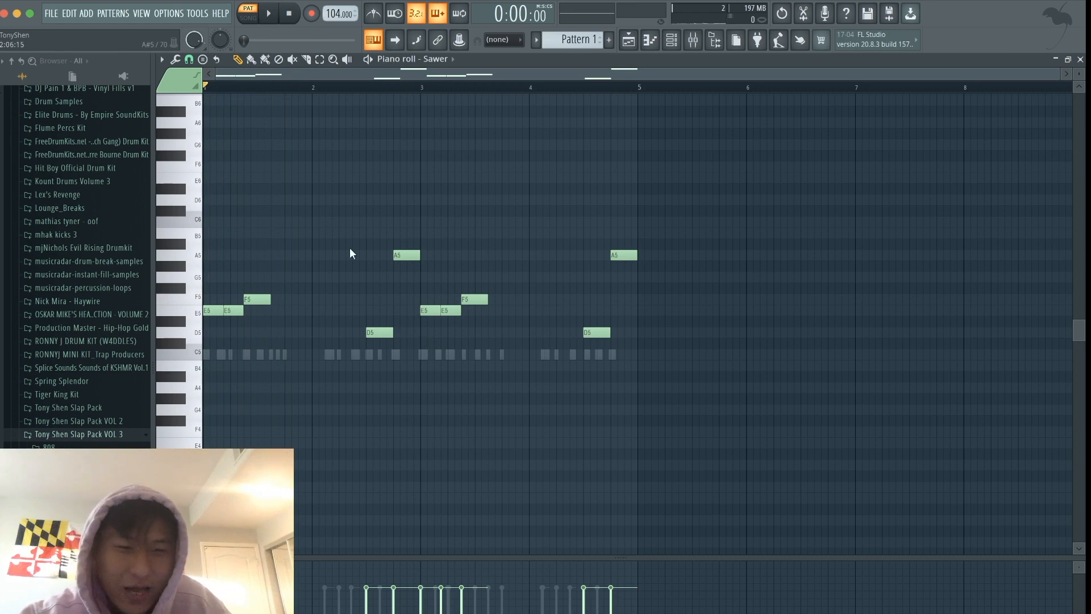
{"action": "key", "text": "space"}
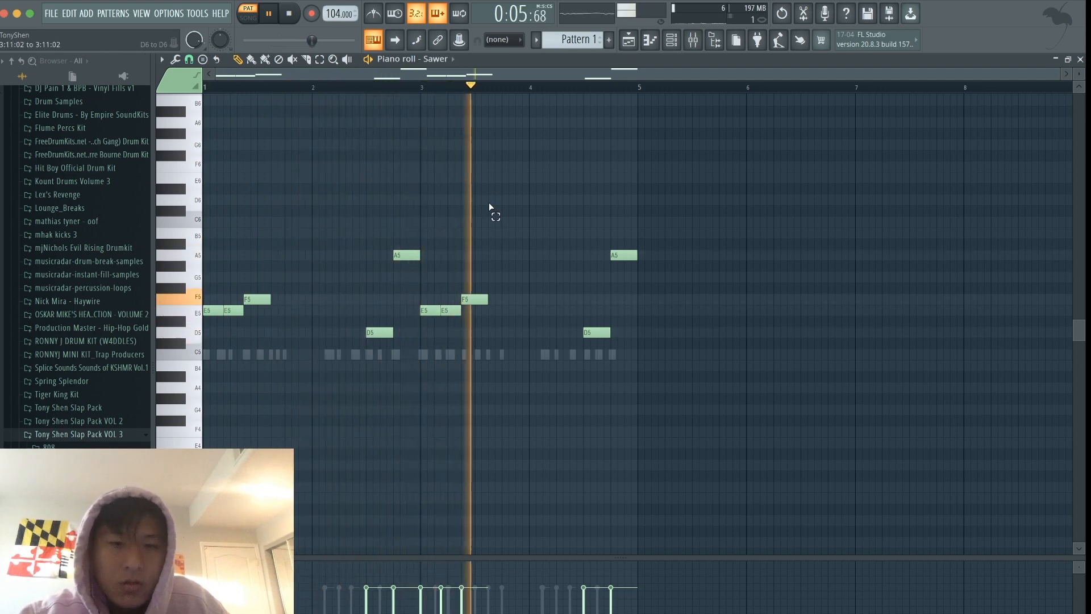
- Add a one-step A5 before bar 4's D5, split that D5 into two two-step notes, and play from bar 4
{"action": "key", "text": "space"}
{"action": "left_click", "coordinate": [574, 255]}
{"action": "left_click_drag", "start_coordinate": [598, 255], "coordinate": [595, 257]}
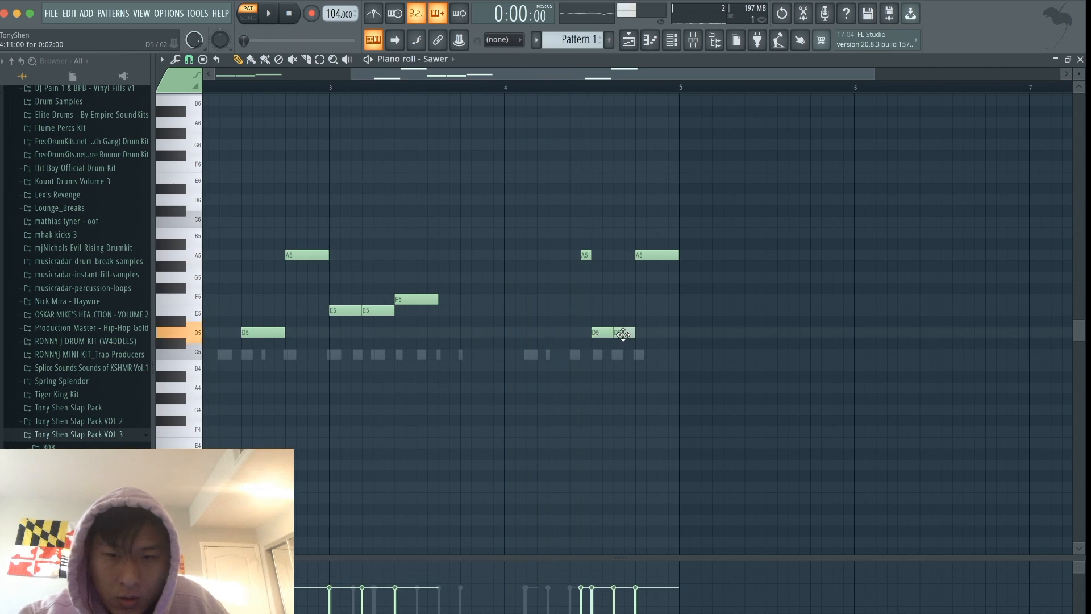
{"action": "left_click", "coordinate": [506, 88]}
{"action": "key", "text": "space"}
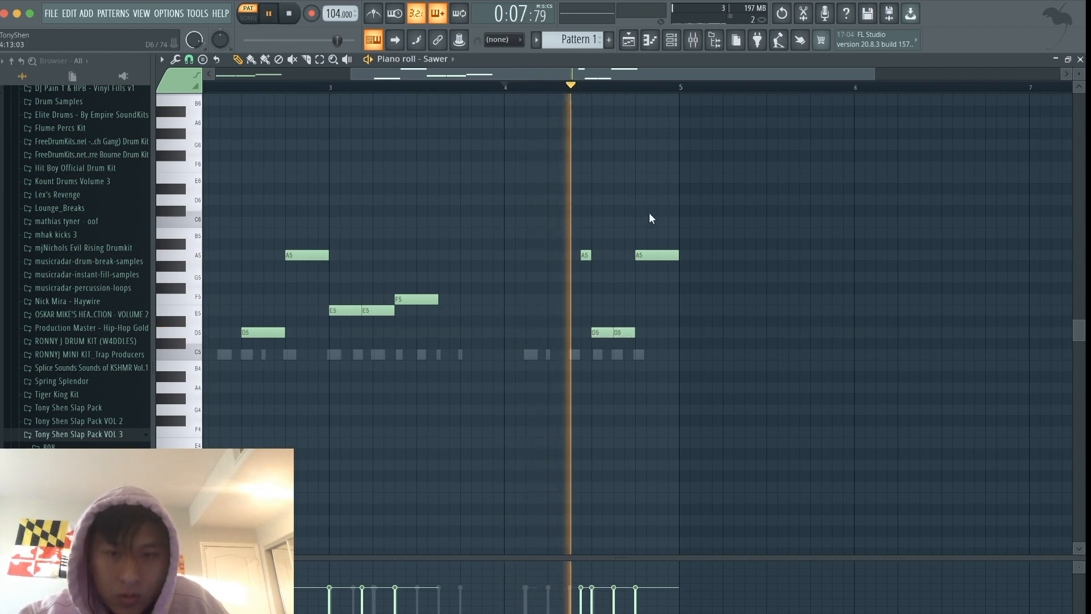
{"action": "key", "text": "space"}
- Replace the final A5 in bar 4 with two two-step F5 notes and play the bass line
{"action": "left_click_drag", "start_coordinate": [662, 255], "coordinate": [660, 299]}
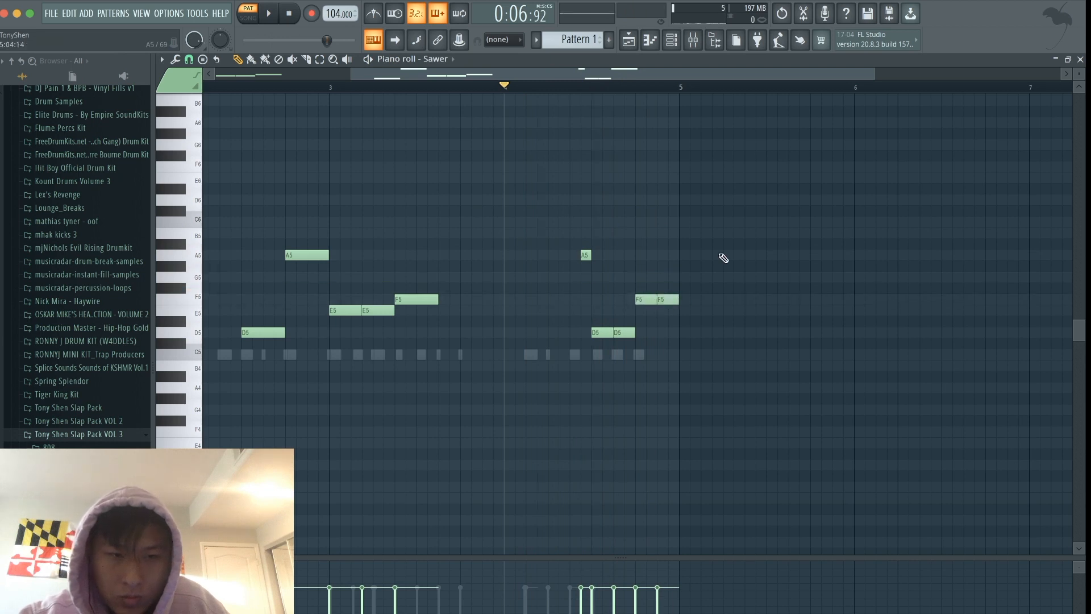
{"action": "scroll", "coordinate": [723, 258], "scroll_direction": "down", "scroll_amount": 2}
{"action": "key", "text": "space"}
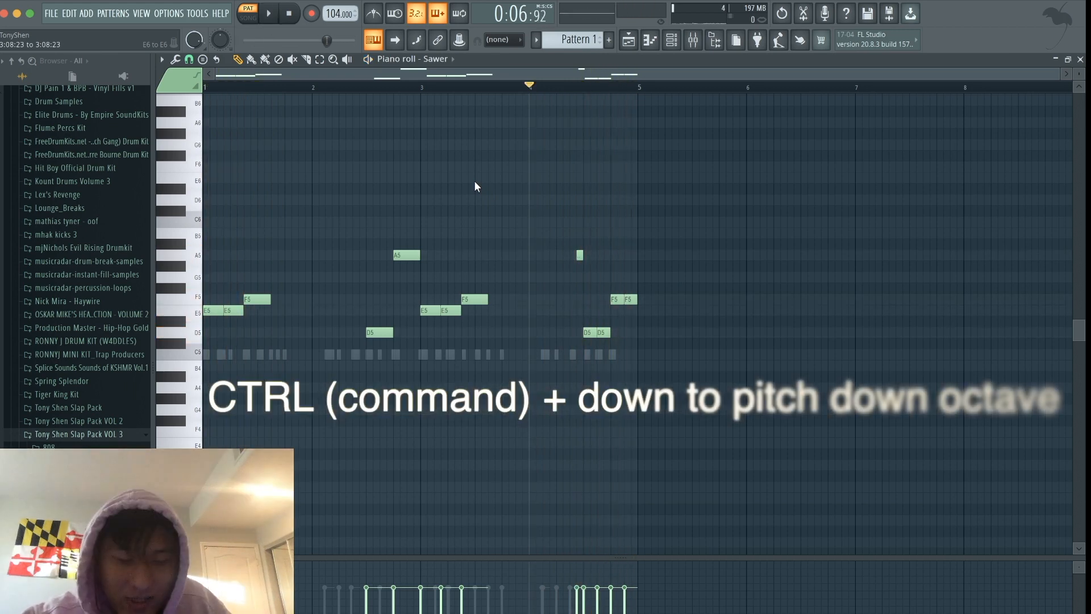
- Transpose all the Sawer notes down one octave and play the pattern
{"action": "key", "text": "ctrl+Down"}
{"action": "key", "text": "space"}
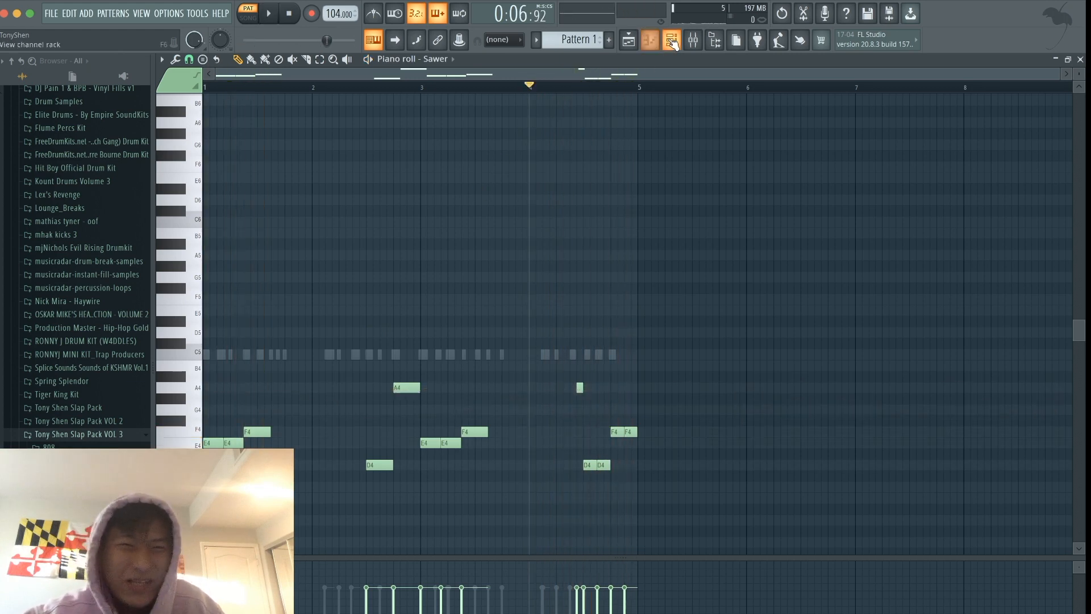
{"action": "key", "text": "space"}
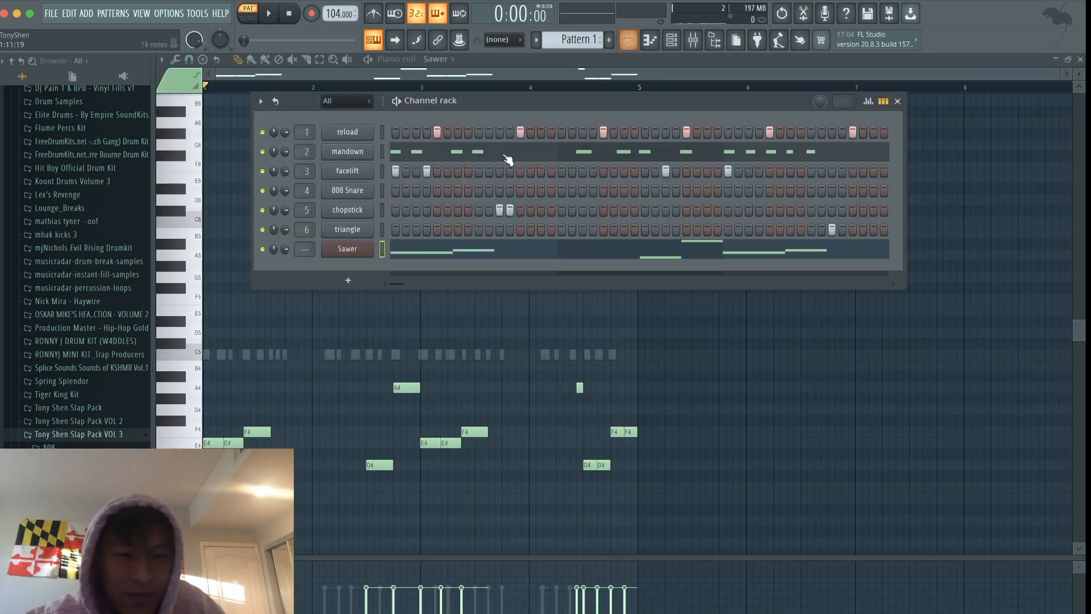
- Check the Sawer synth's settings and the mixer, returning to the channel rack
{"action": "left_click", "coordinate": [363, 248]}
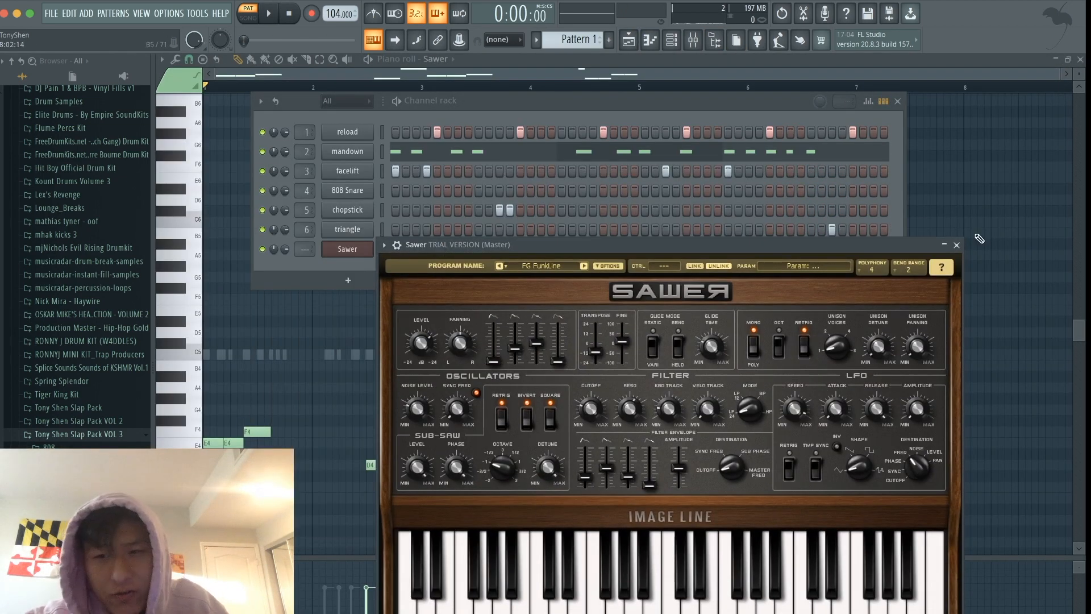
{"action": "left_click", "coordinate": [957, 245]}
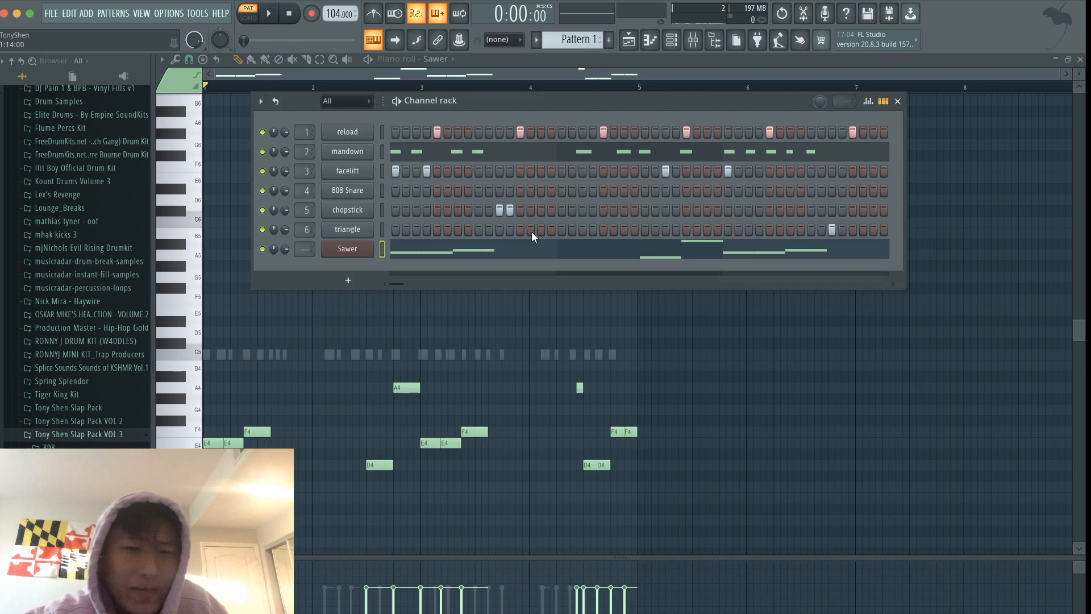
{"action": "left_click", "coordinate": [698, 43]}
{"action": "left_click", "coordinate": [693, 43]}
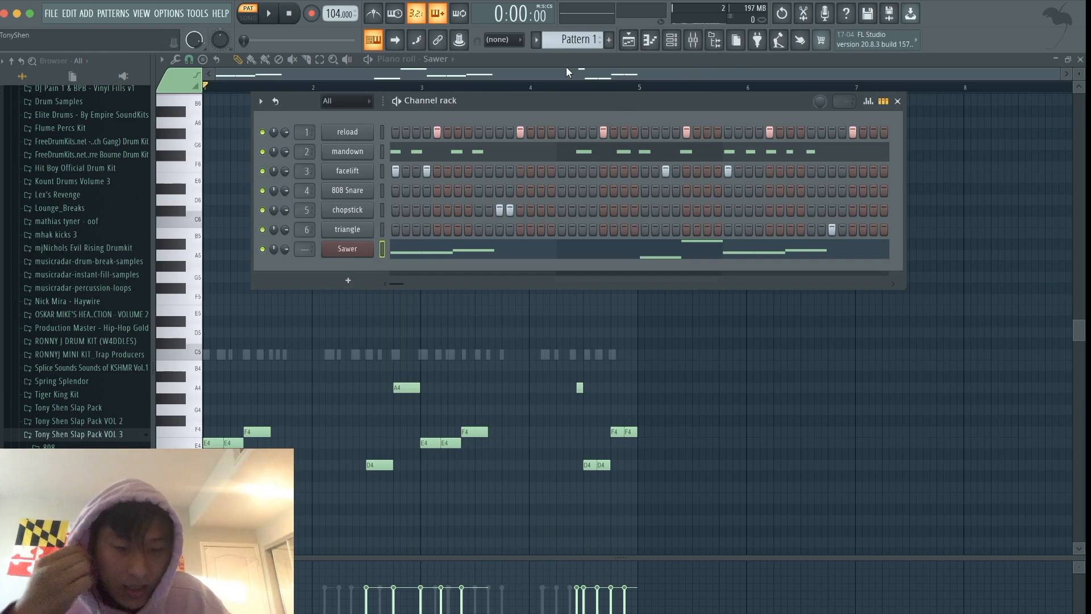
- Paste the Sawer notes into Pattern 2, place that pattern at bar 1 of playlist Track 1 and play it
{"action": "left_click_drag", "start_coordinate": [574, 39], "coordinate": [574, 33]}
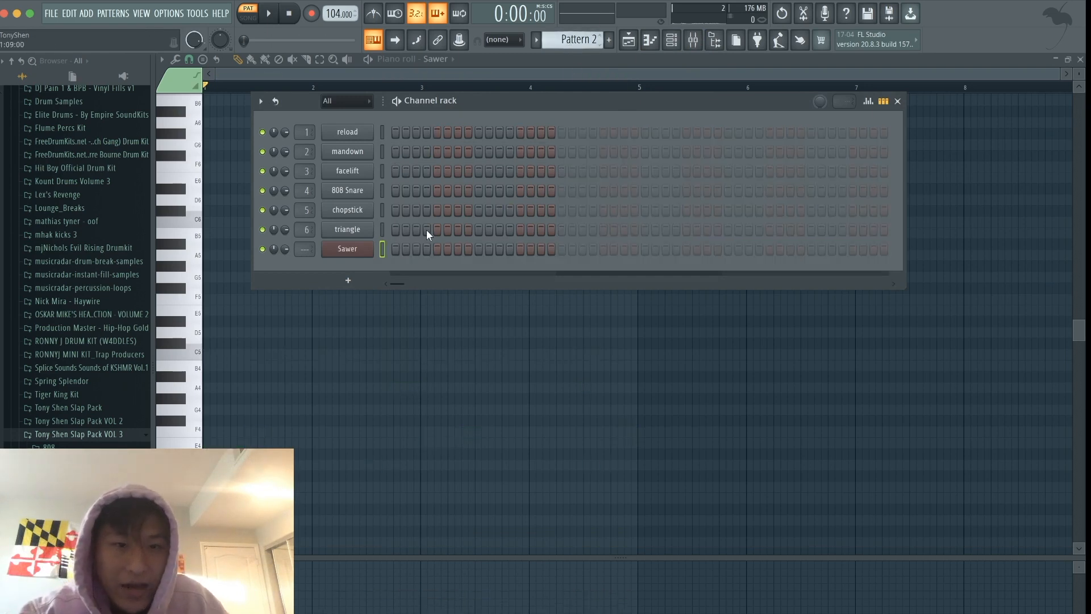
{"action": "key", "text": "ctrl+v"}
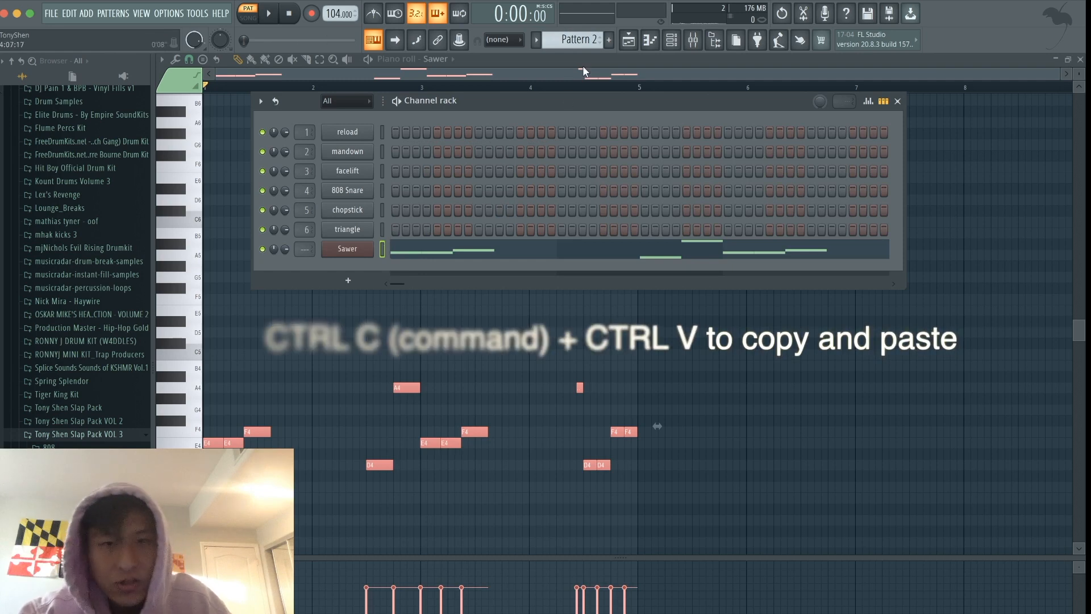
{"action": "left_click", "coordinate": [629, 41]}
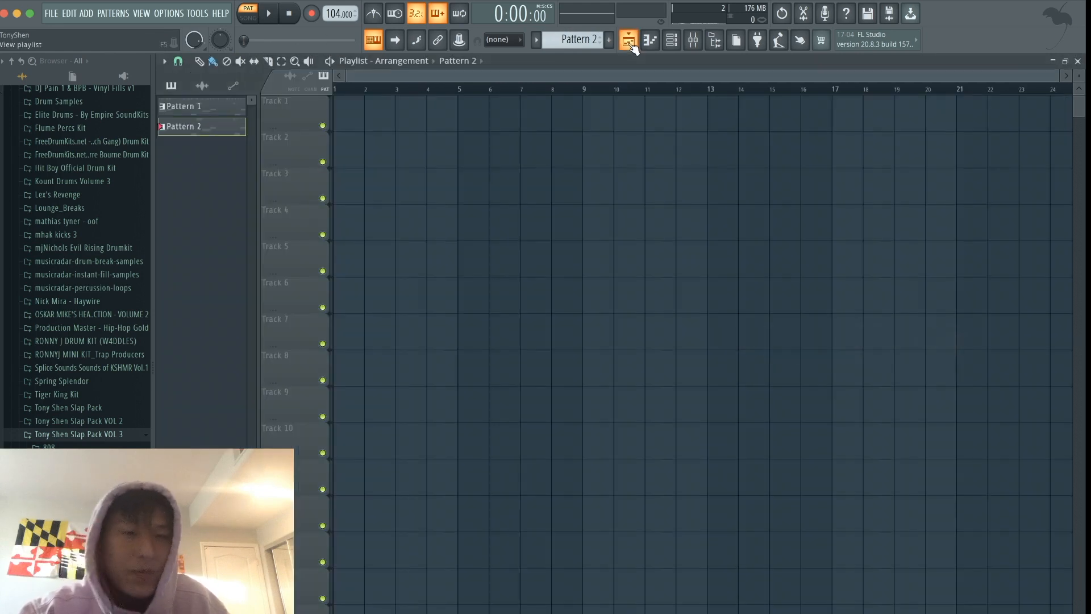
{"action": "left_click", "coordinate": [349, 119]}
{"action": "key", "text": "space"}
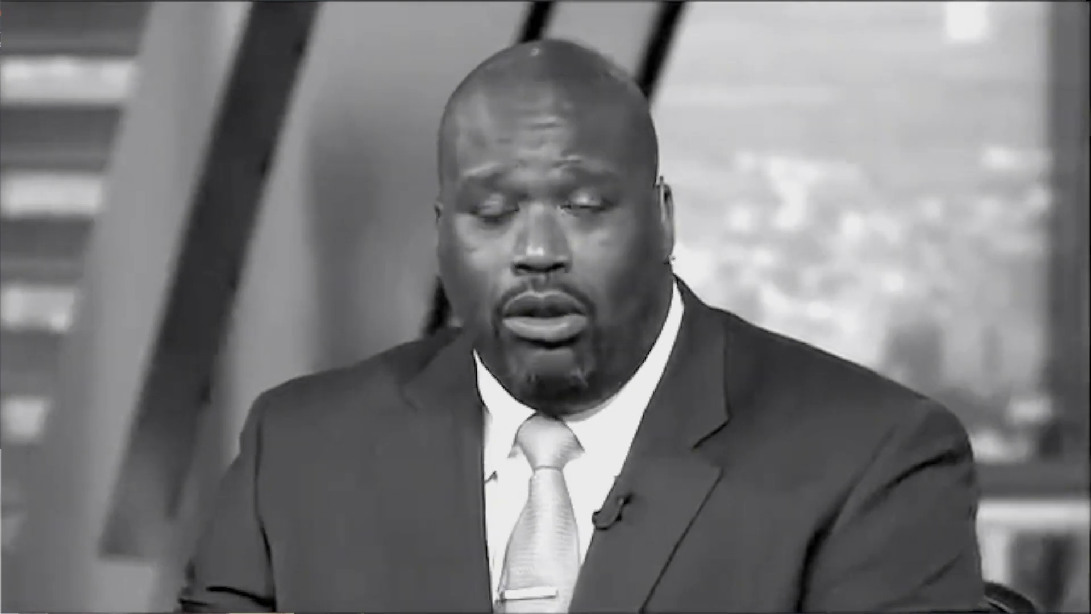
{"action": "key", "text": "space"}
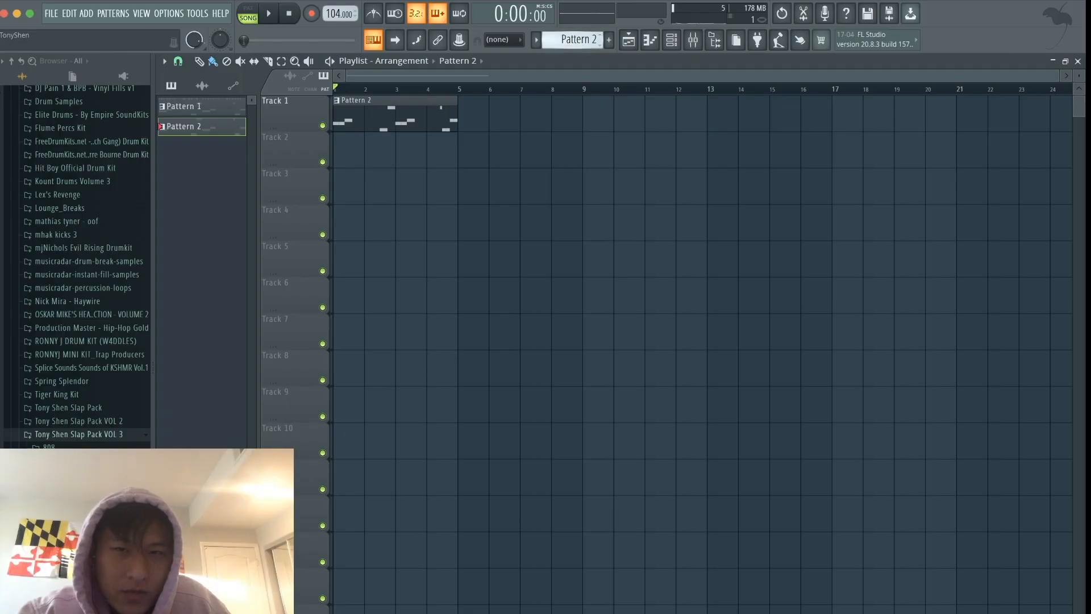
- Try rendering Pattern 2 as an audio clip and placing it at the start of playlist Track 2
{"action": "left_click", "coordinate": [577, 38]}
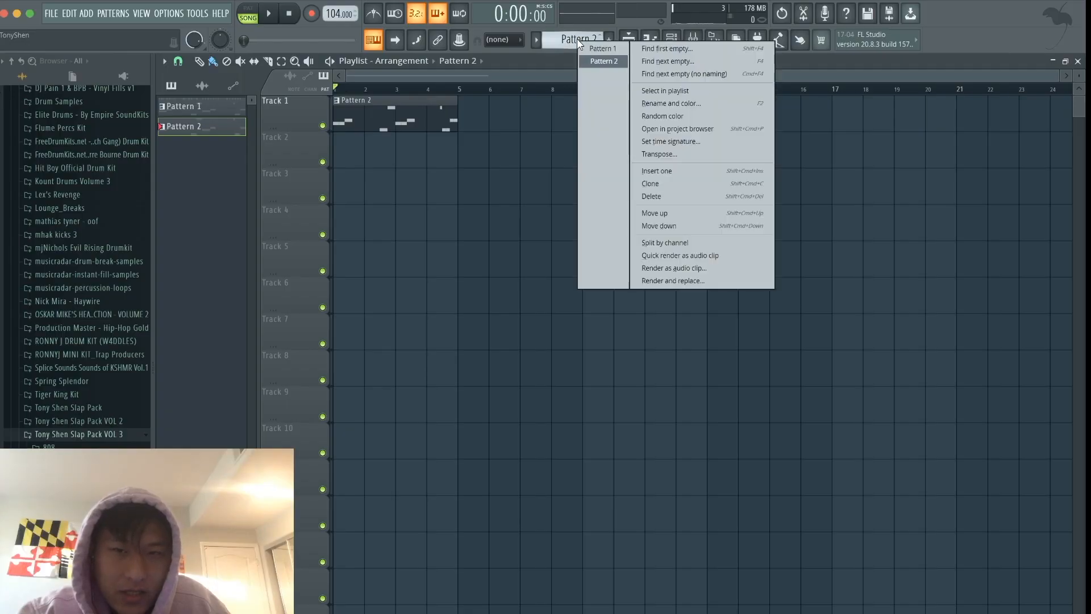
{"action": "left_click", "coordinate": [692, 267]}
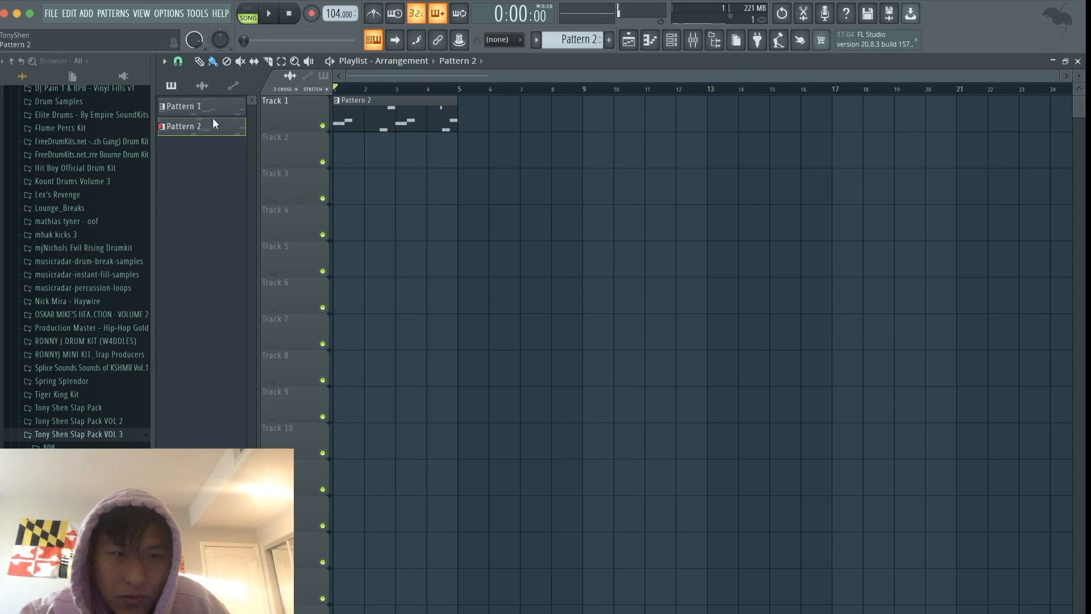
{"action": "left_click_drag", "start_coordinate": [200, 103], "coordinate": [344, 152]}
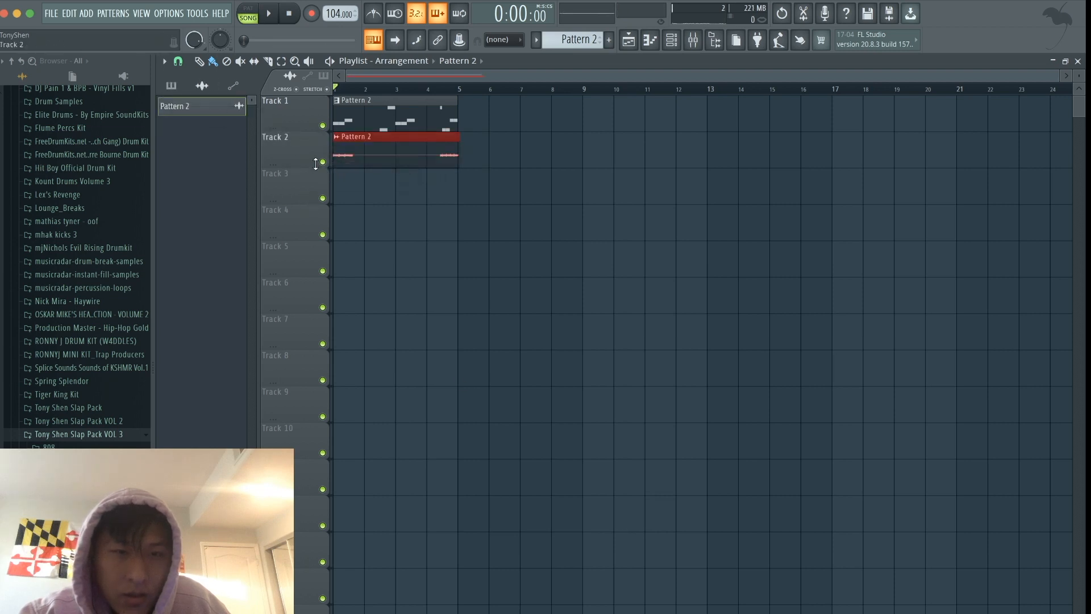
{"action": "right_click", "coordinate": [383, 145]}
- Render Pattern 2 as an audio clip again
{"action": "left_click", "coordinate": [574, 39]}
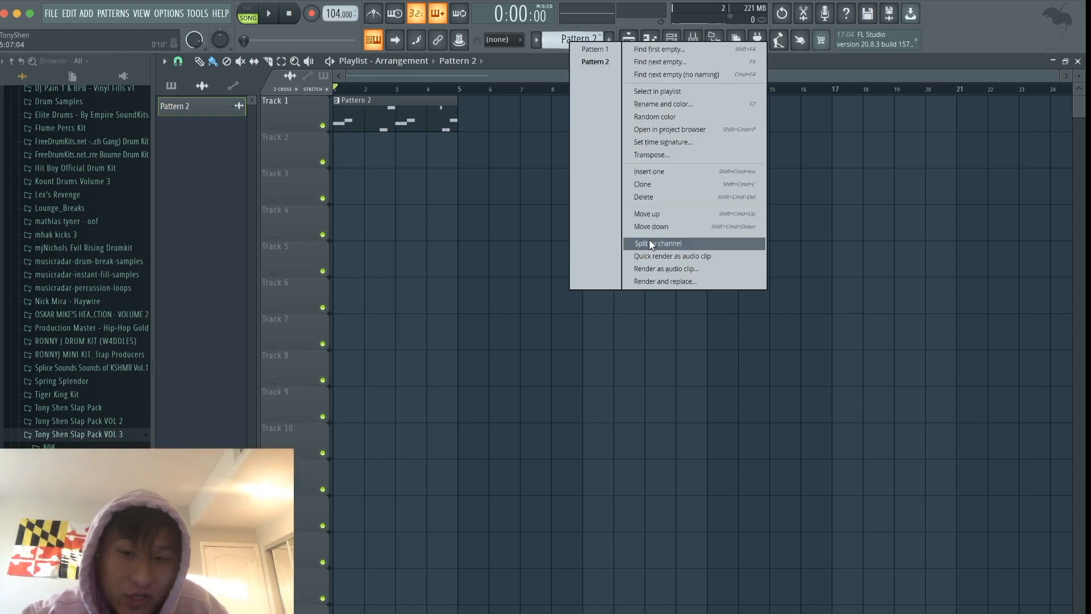
{"action": "left_click", "coordinate": [649, 271]}
{"action": "left_click", "coordinate": [639, 534]}
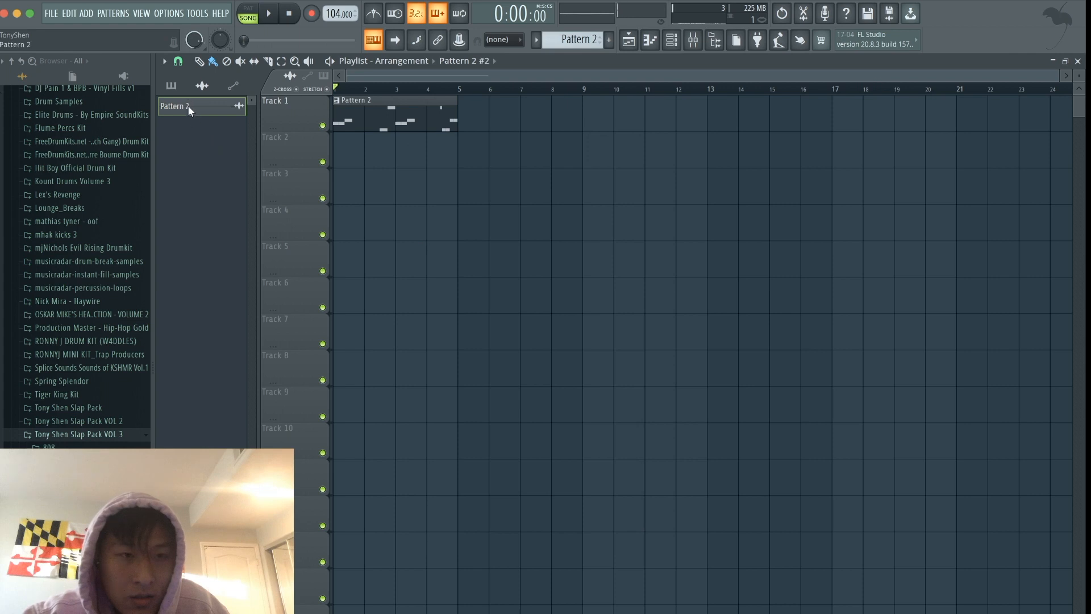
- Delete the old Pattern 2 audio clip and place the new Pattern 2 #2 clip at bar 1 of Track 2
{"action": "right_click", "coordinate": [206, 106]}
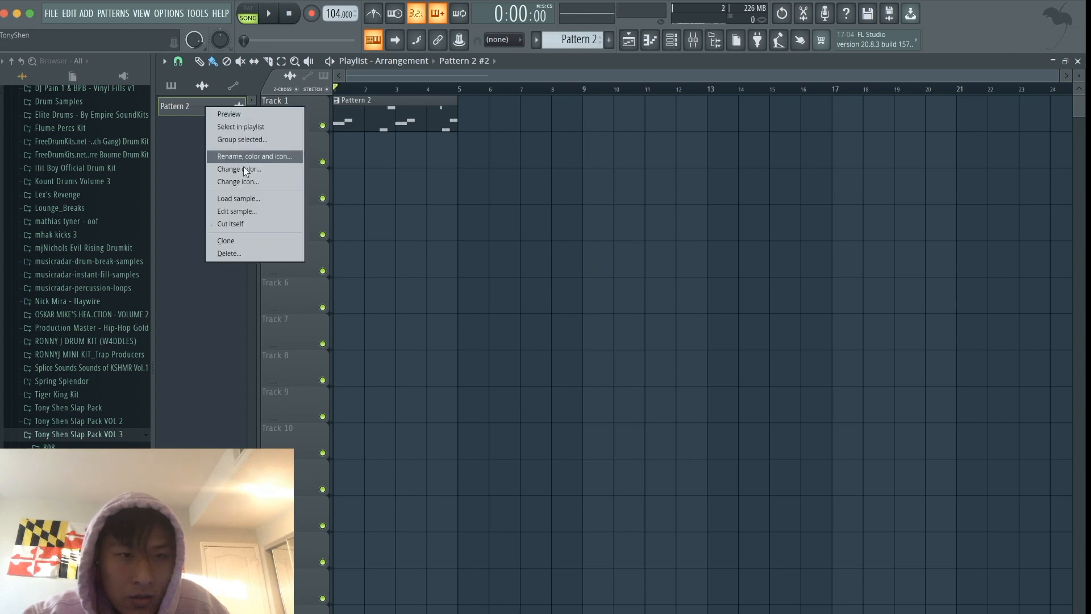
{"action": "left_click", "coordinate": [261, 254]}
{"action": "left_click", "coordinate": [608, 390]}
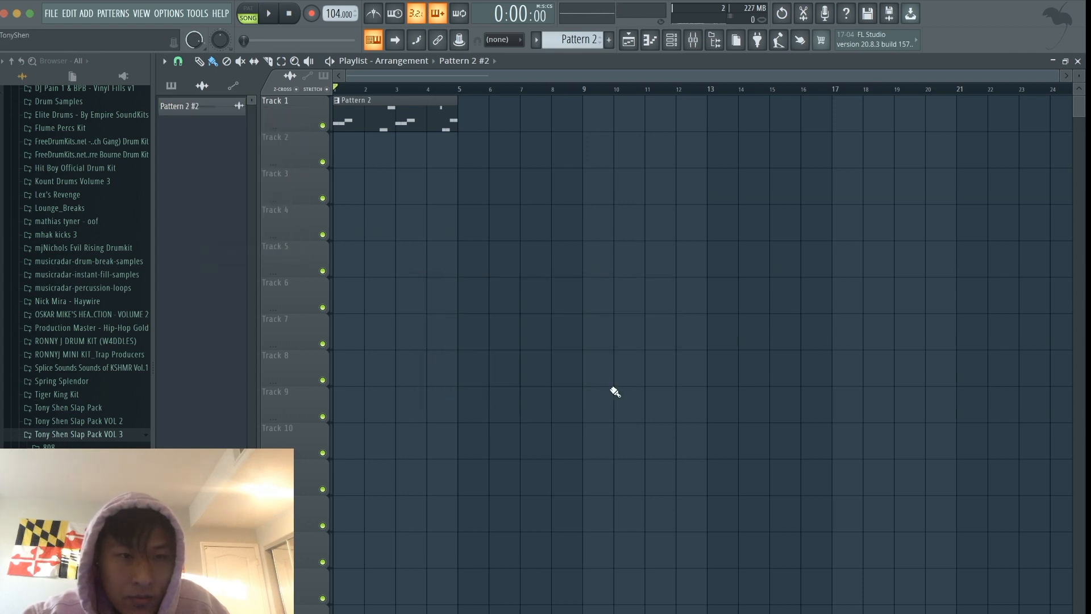
{"action": "left_click_drag", "start_coordinate": [228, 112], "coordinate": [363, 158]}
{"action": "left_click_drag", "start_coordinate": [442, 154], "coordinate": [411, 154]}
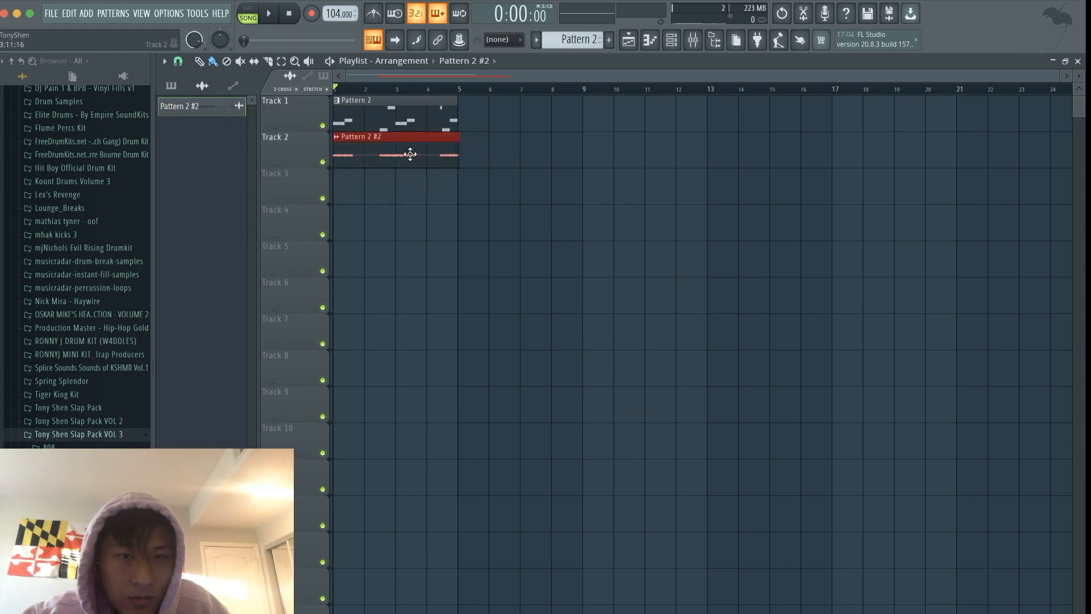
- Mute playlist Track 1, play the rendered clip and link Pattern 2 #2 to mixer insert 7
{"action": "left_click", "coordinate": [323, 125]}
{"action": "key", "text": "space"}
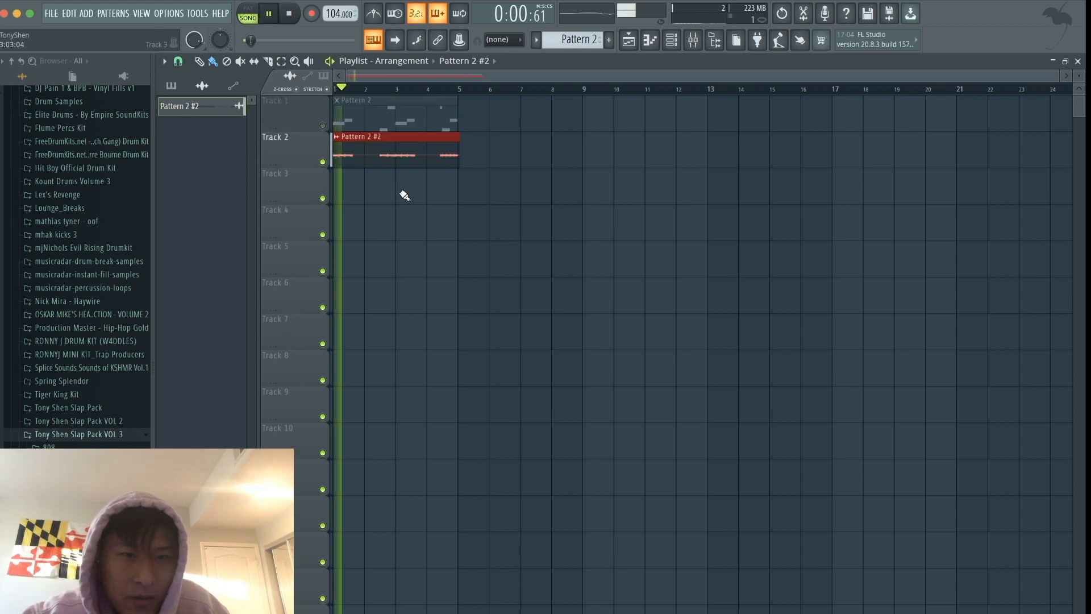
{"action": "key", "text": "ctrl+l"}
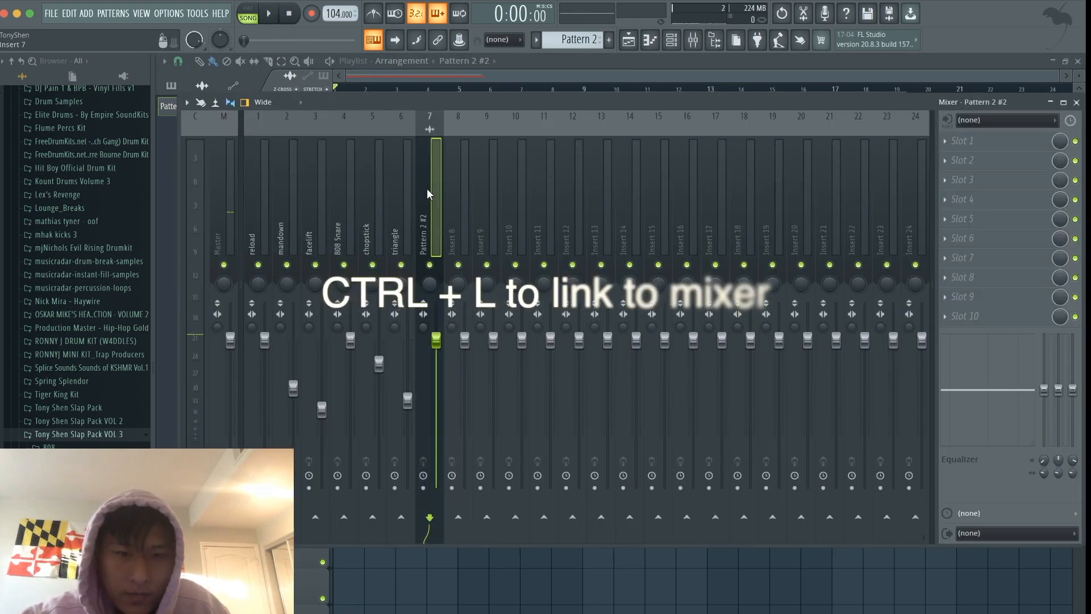
{"action": "key", "text": "space"}
- Normalize the Pattern 2 #2 audio clip in its channel settings
{"action": "left_click", "coordinate": [673, 41]}
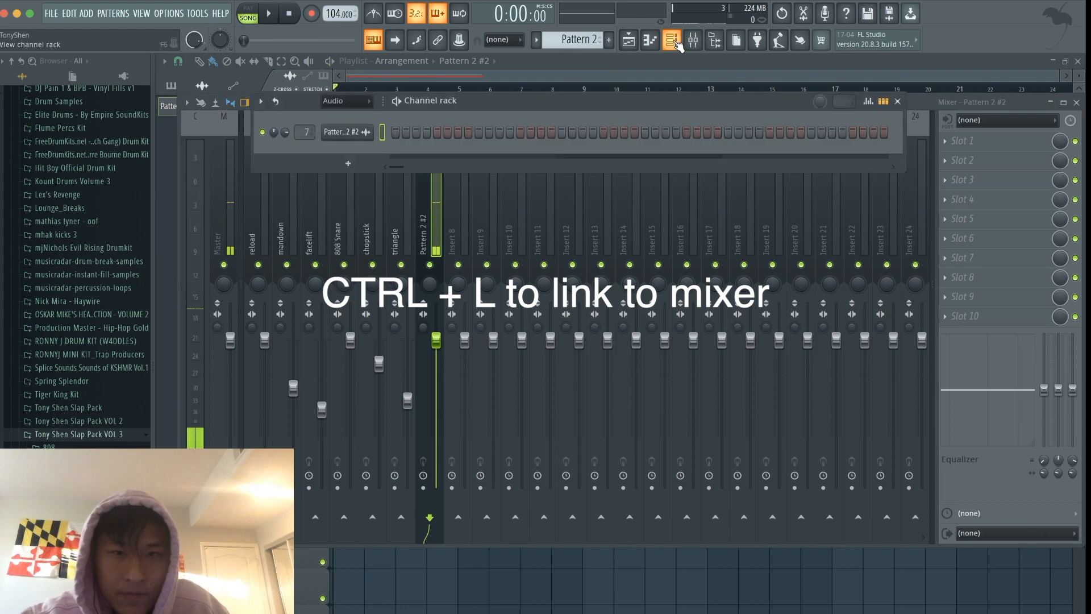
{"action": "left_click", "coordinate": [348, 134]}
{"action": "left_click", "coordinate": [394, 260]}
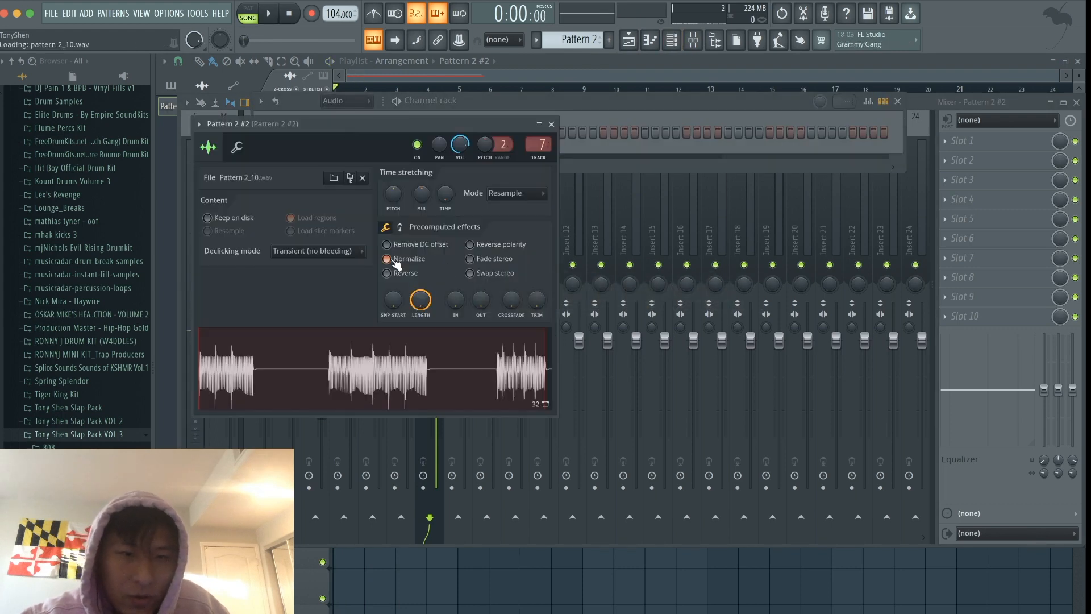
{"action": "left_click", "coordinate": [551, 124]}
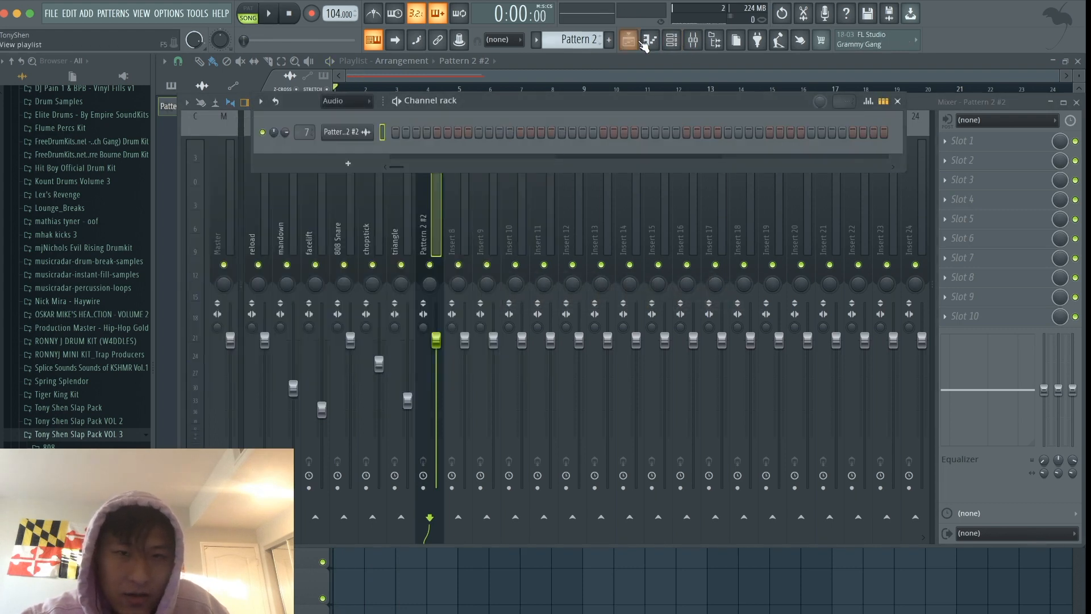
- Check the normalized clip in the playlist and play it to review its level on mixer insert 7
{"action": "left_click", "coordinate": [631, 42]}
{"action": "key", "text": "space"}
{"action": "left_click", "coordinate": [695, 41]}
{"action": "key", "text": "space"}
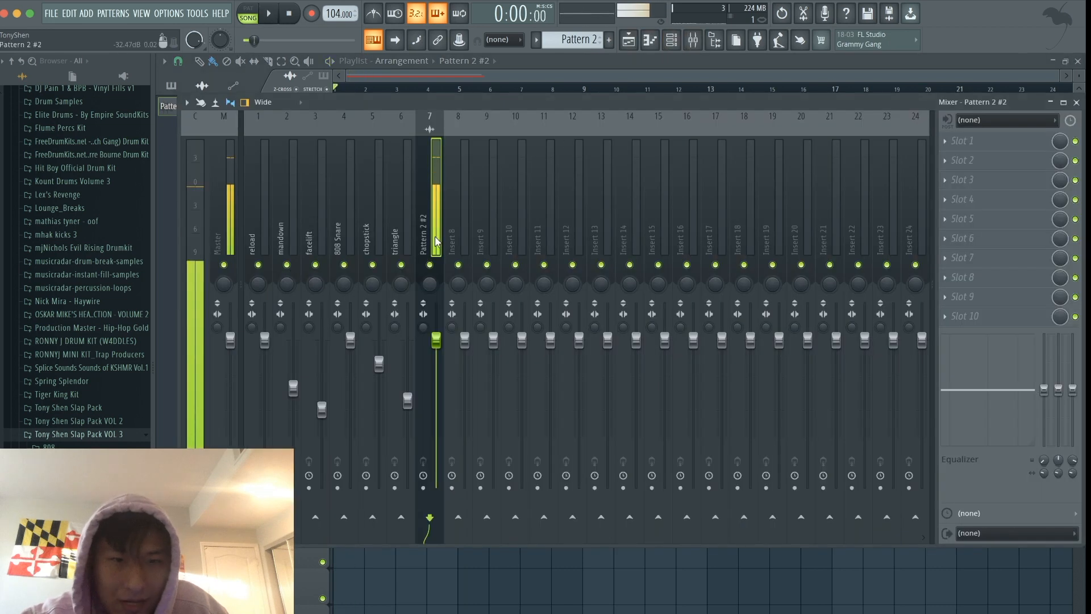
{"action": "key", "text": "space"}
{"action": "key", "text": "space"}
- Rename the Pattern 2 #2 channel as Bass in the channel rack
{"action": "left_click", "coordinate": [677, 39]}
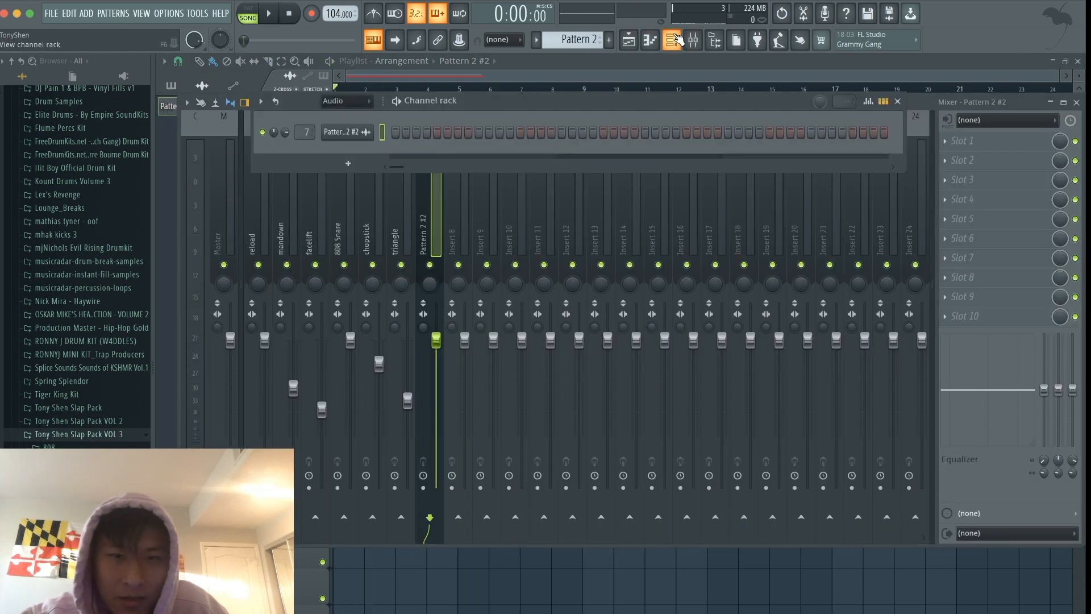
{"action": "right_click", "coordinate": [347, 138]}
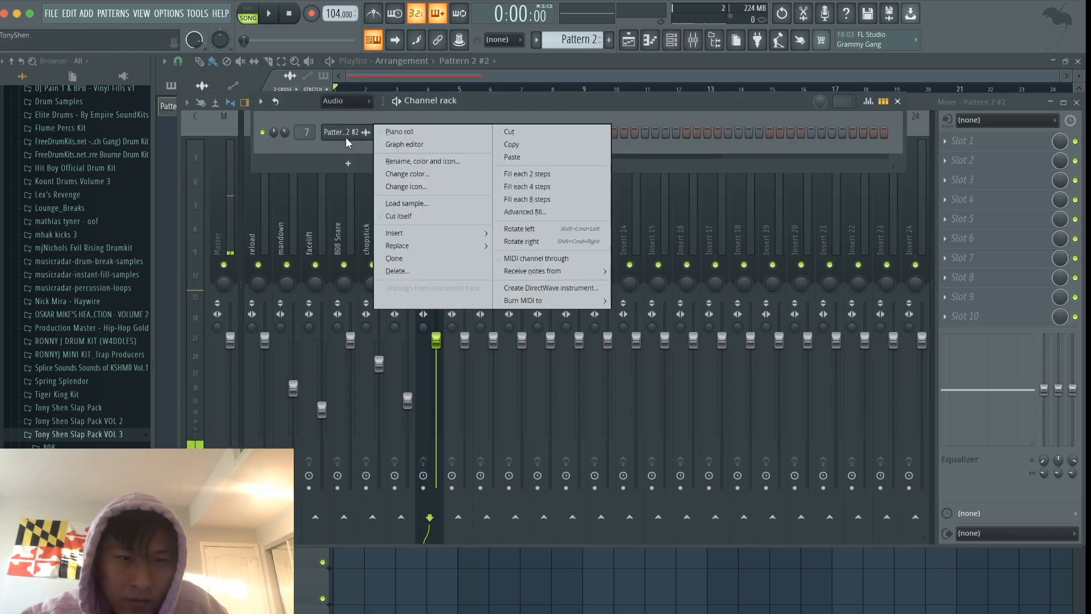
{"action": "left_click", "coordinate": [407, 160]}
{"action": "type", "text": "Bass"}
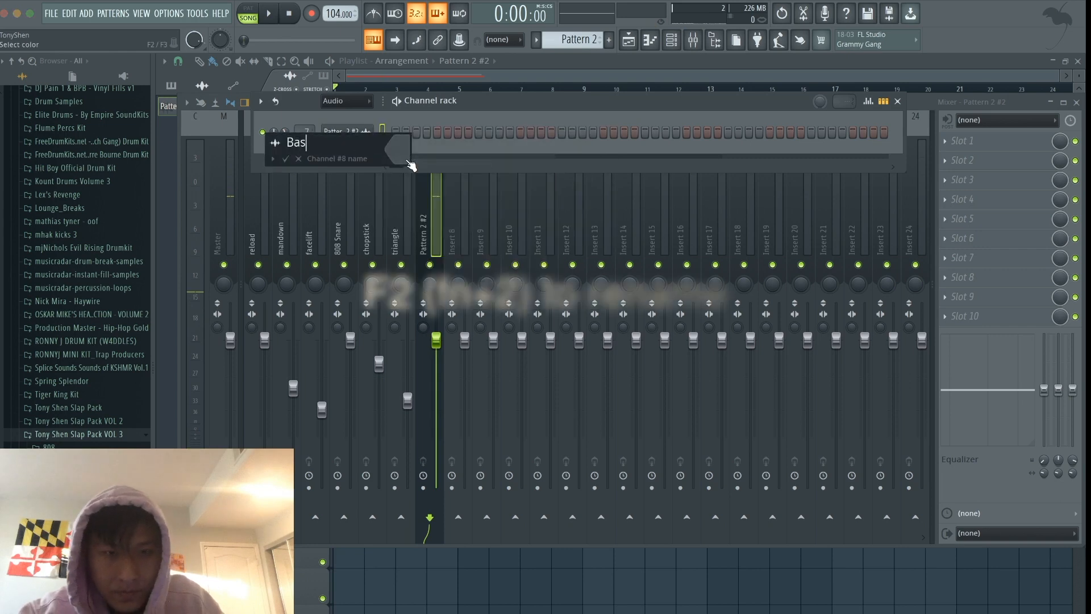
{"action": "key", "text": "Return"}
- Rename mixer insert 7 as Bass
{"action": "left_click", "coordinate": [442, 235]}
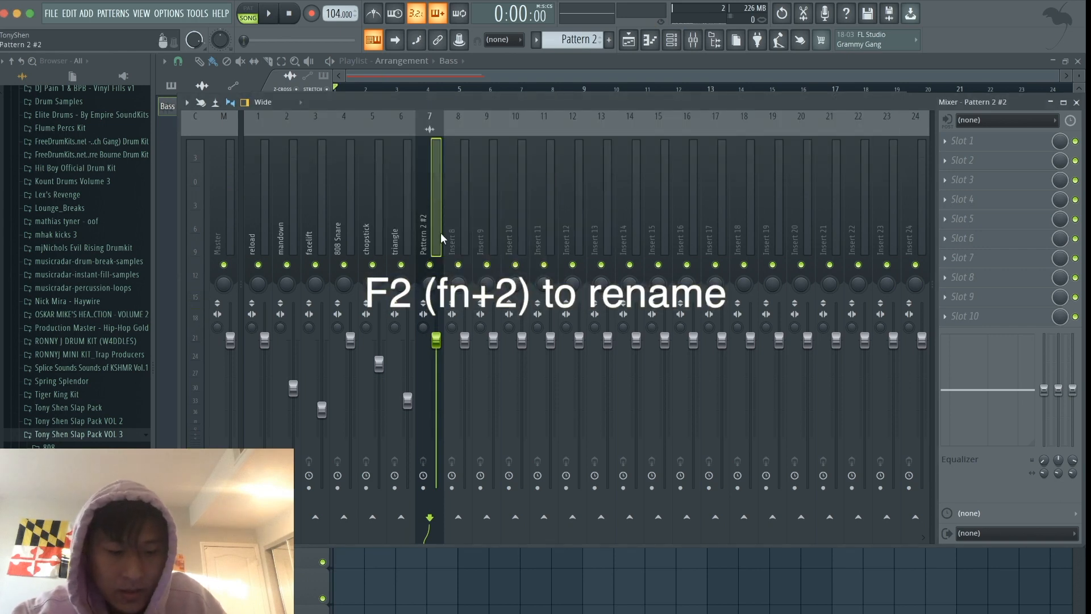
{"action": "key", "text": "F2"}
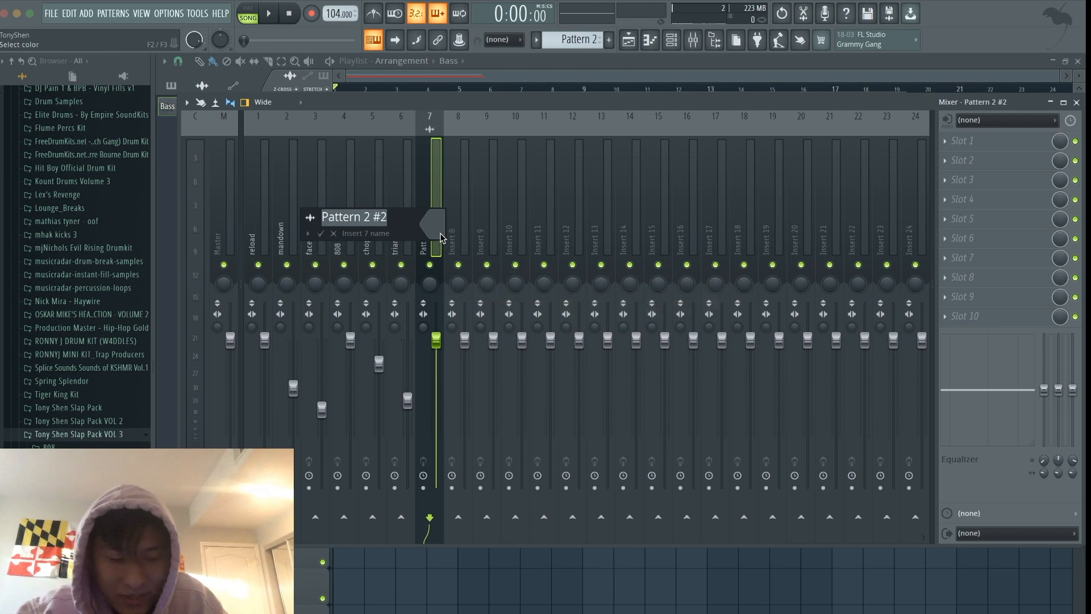
{"action": "type", "text": "Bass"}
{"action": "key", "text": "Return"}
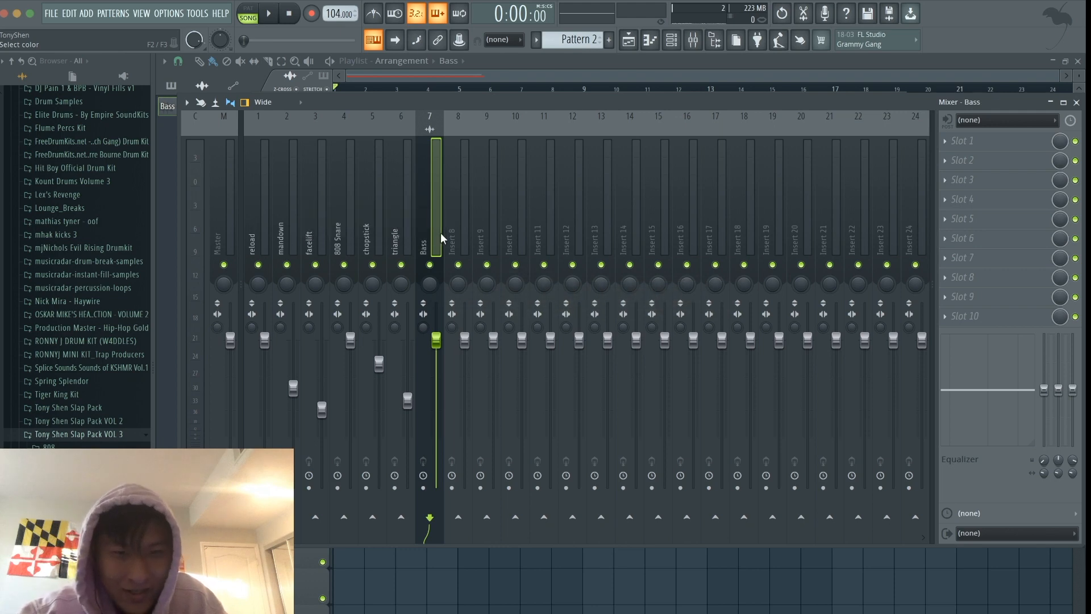
- Play the song and load Fruity parametric EQ 2 into effect slot 1 of the Bass insert
{"action": "key", "text": "space"}
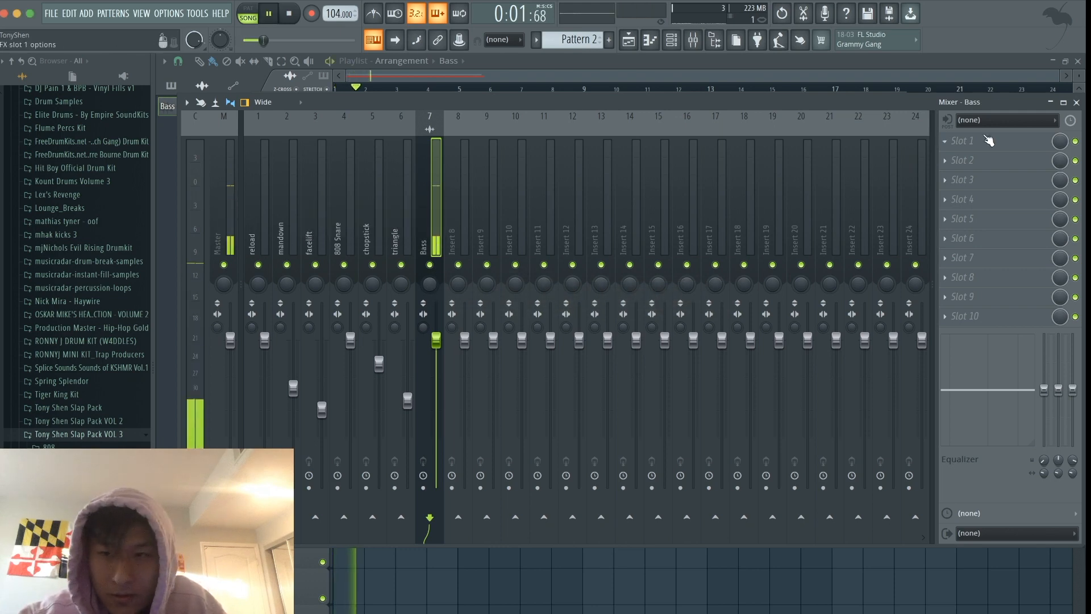
{"action": "left_click", "coordinate": [966, 141]}
{"action": "left_click", "coordinate": [782, 522]}
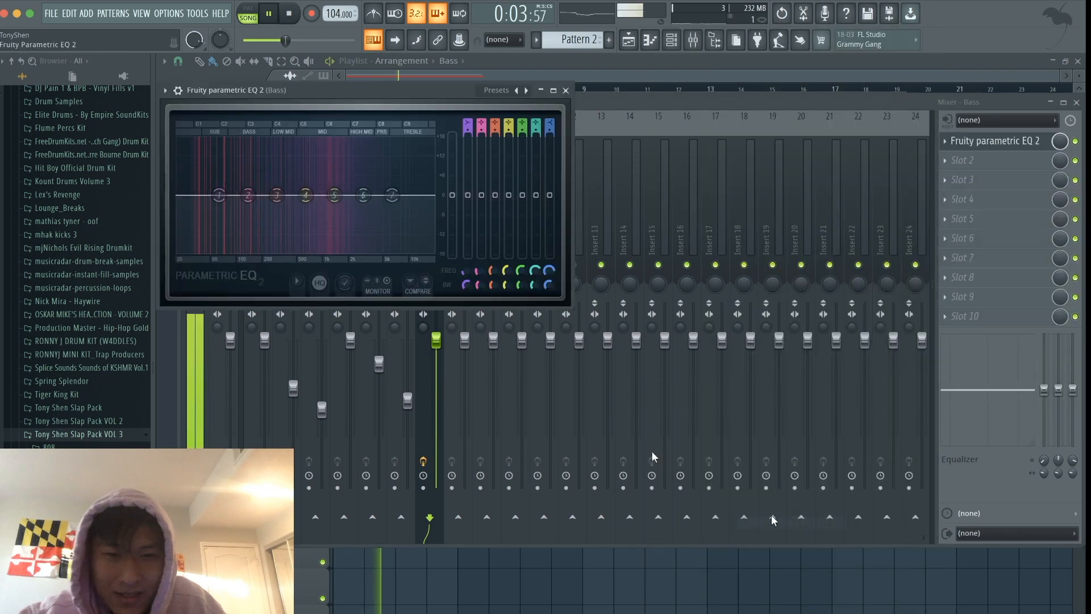
- Turn EQ band 1 into a high-pass cut at the lowest sub frequencies and pull band 7 down in level and frequency
{"action": "mouse_move", "coordinate": [465, 125]}
{"action": "left_mouse_down"}
{"action": "mouse_move", "coordinate": [465, 142]}
{"action": "mouse_move", "coordinate": [466, 114]}
{"action": "left_mouse_up"}
{"action": "key", "text": "space"}
{"action": "left_click_drag", "start_coordinate": [218, 195], "coordinate": [195, 195]}
{"action": "key", "text": "space"}
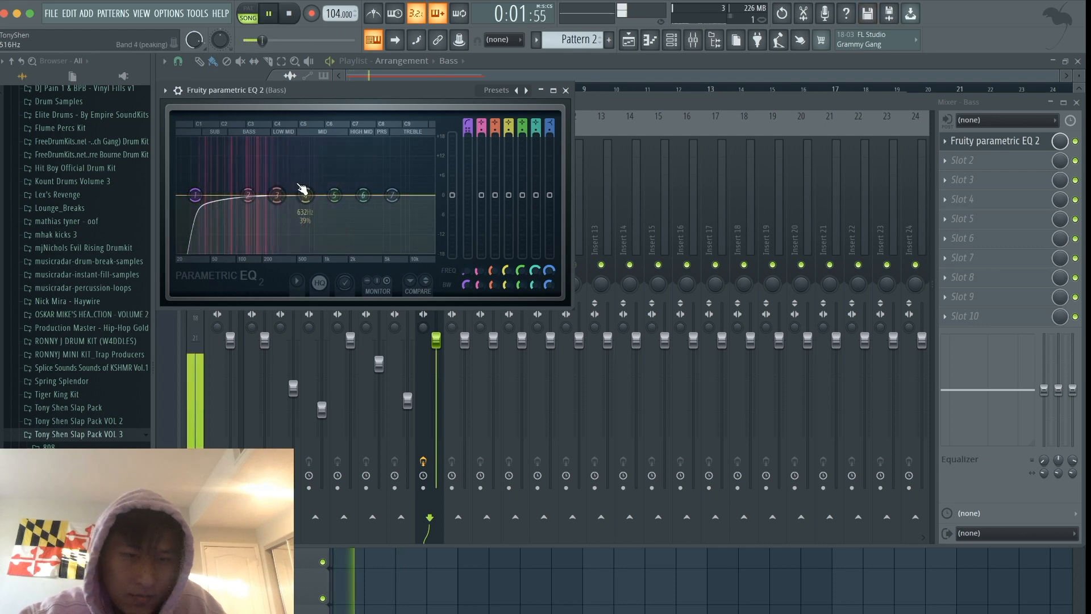
{"action": "left_click_drag", "start_coordinate": [391, 195], "coordinate": [372, 220]}
{"action": "key", "text": "space"}
{"action": "left_click", "coordinate": [566, 90]}
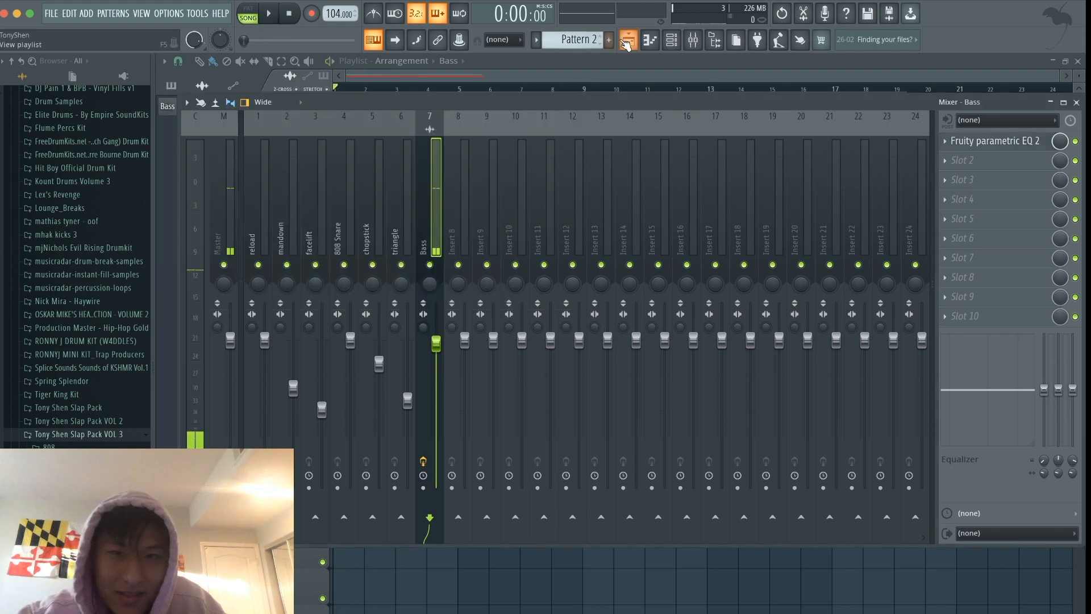
- Replace Pattern 2 with Pattern 1 at bar 1 of Track 1, unmute the track and play it with the Bass clip
{"action": "left_click", "coordinate": [629, 40]}
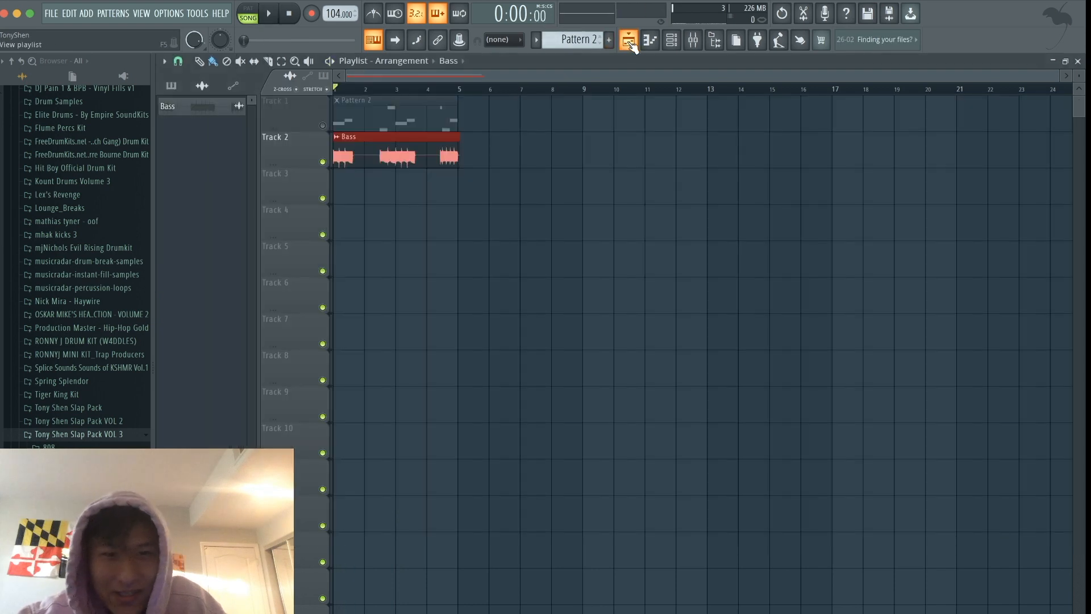
{"action": "right_click", "coordinate": [394, 111]}
{"action": "left_click_drag", "start_coordinate": [574, 39], "coordinate": [574, 48]}
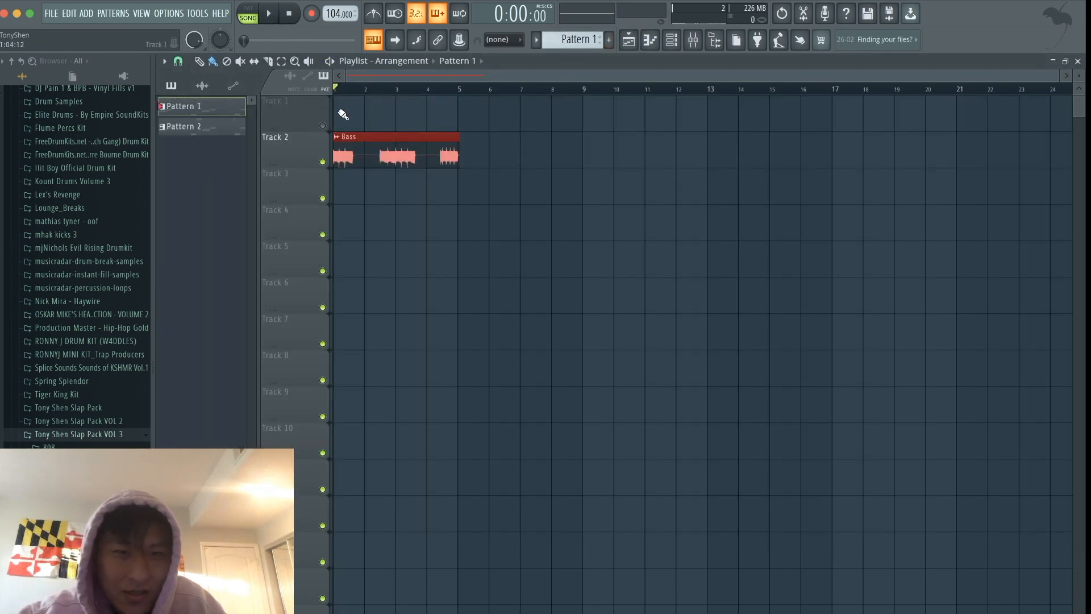
{"action": "left_click", "coordinate": [321, 128]}
{"action": "key", "text": "space"}
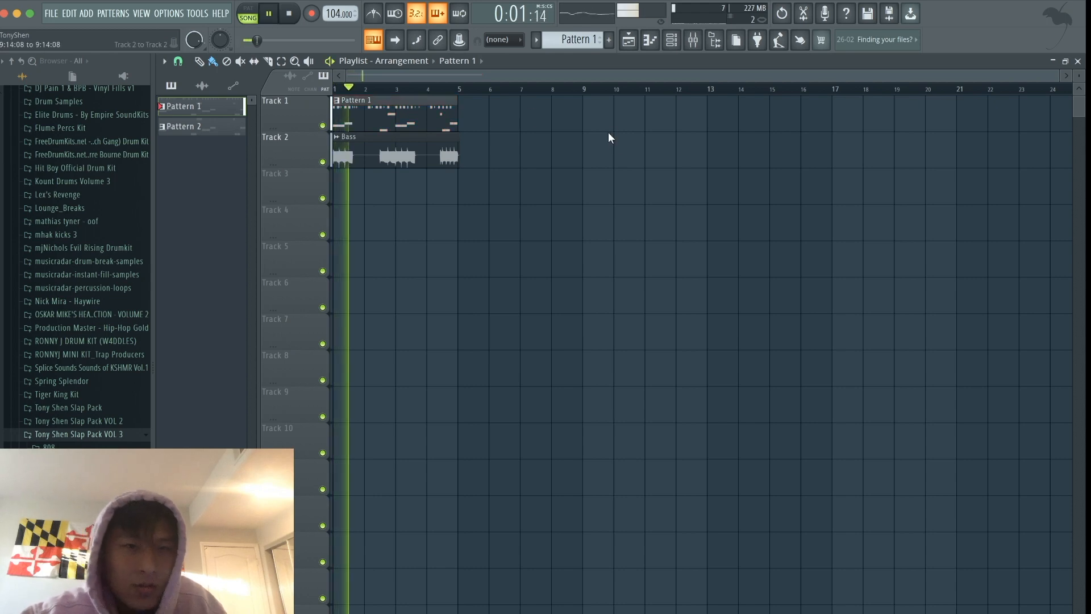
- Stop playback and add a FLEX instrument channel to the channel rack
{"action": "left_click", "coordinate": [674, 39]}
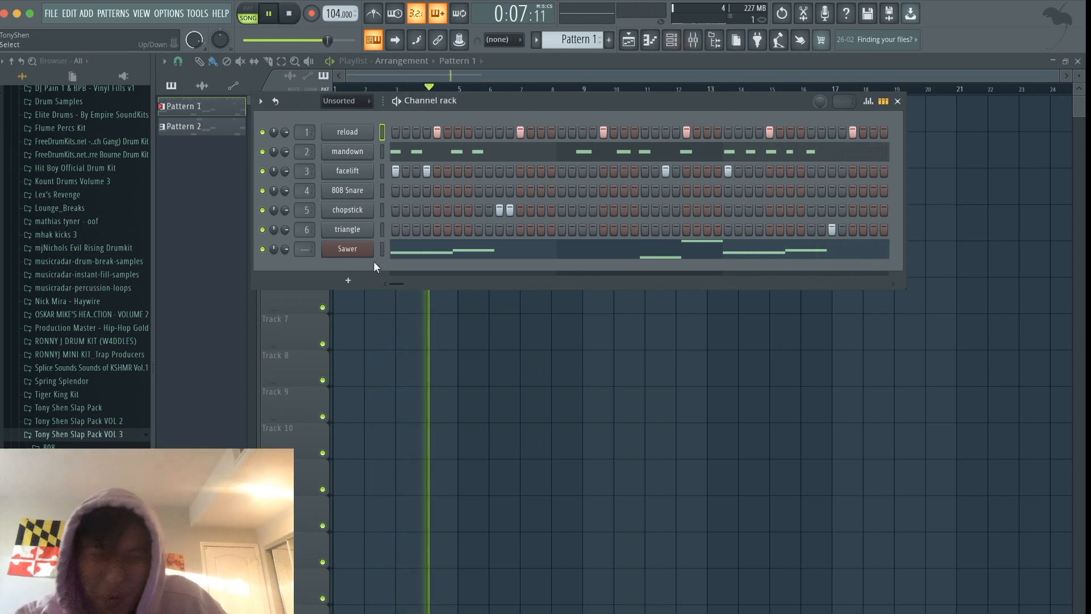
{"action": "key", "text": "space"}
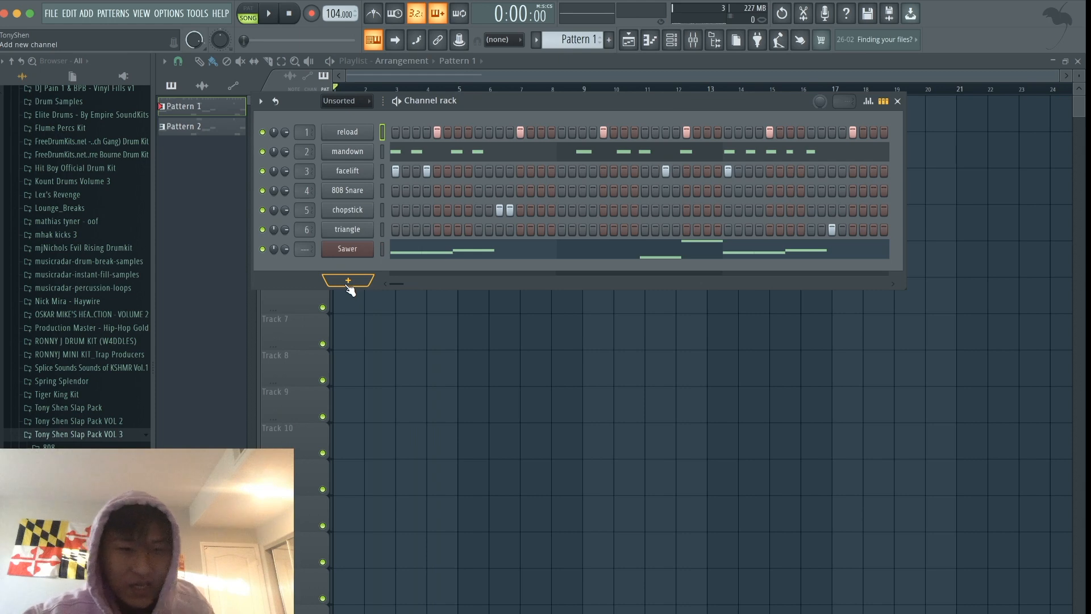
{"action": "left_click", "coordinate": [349, 285]}
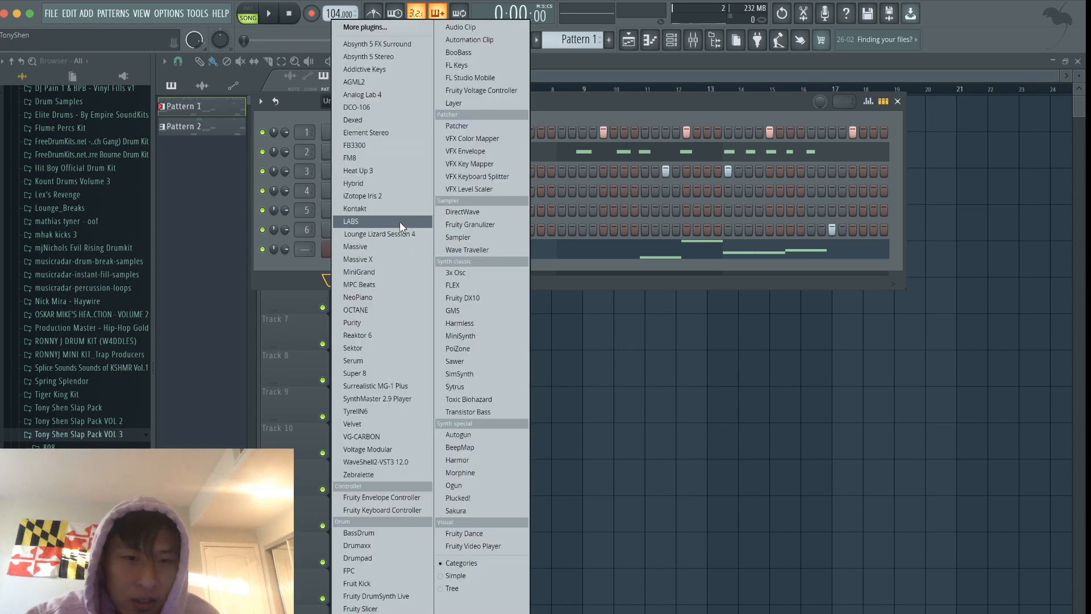
{"action": "left_click", "coordinate": [495, 287]}
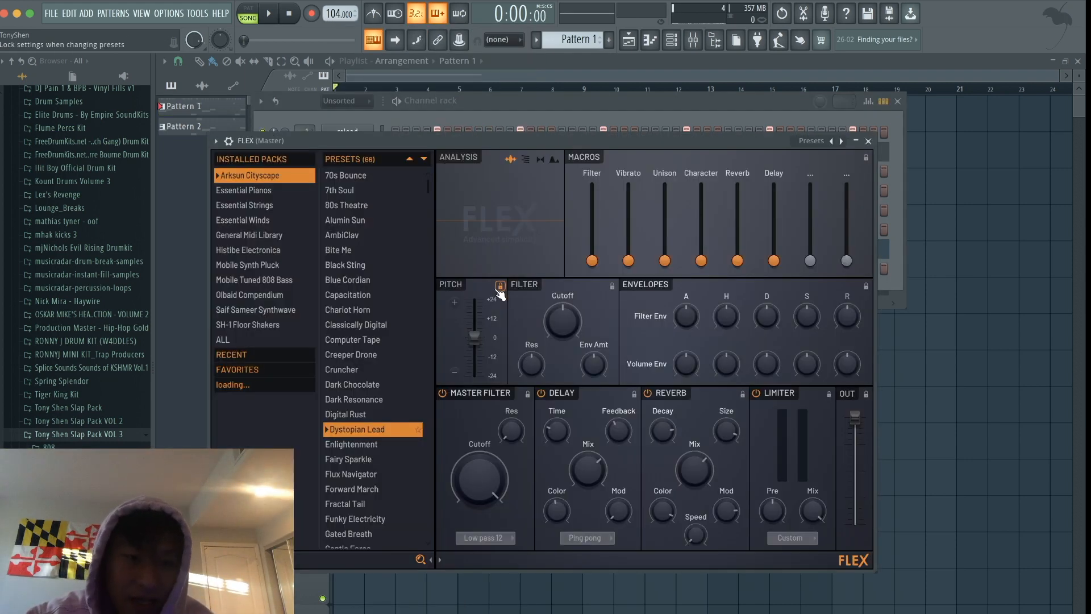
{"action": "left_click_drag", "start_coordinate": [458, 135], "coordinate": [486, 318]}
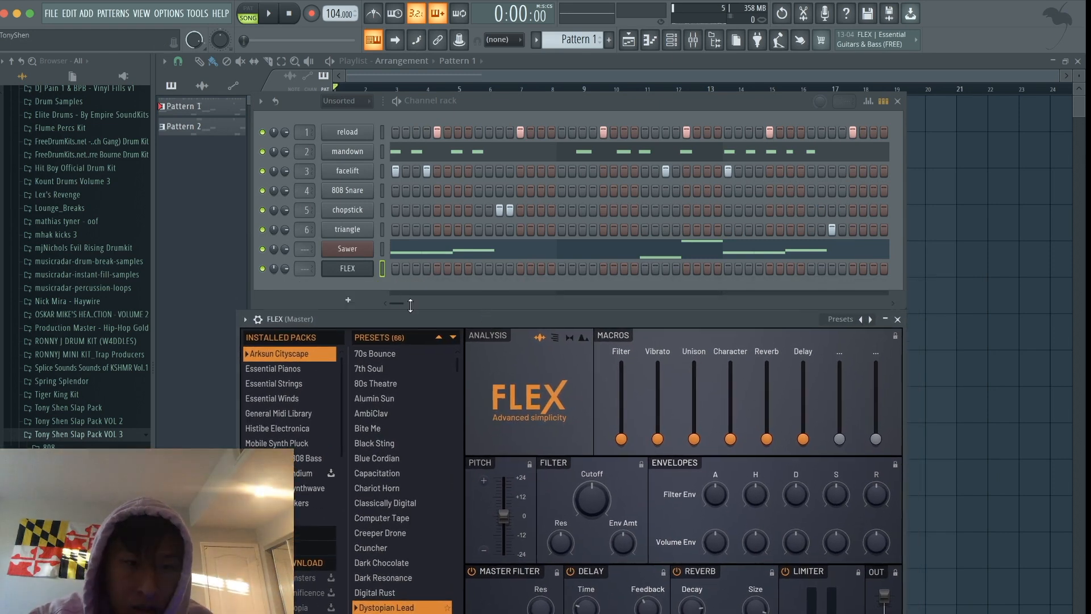
{"action": "left_click", "coordinate": [327, 298]}
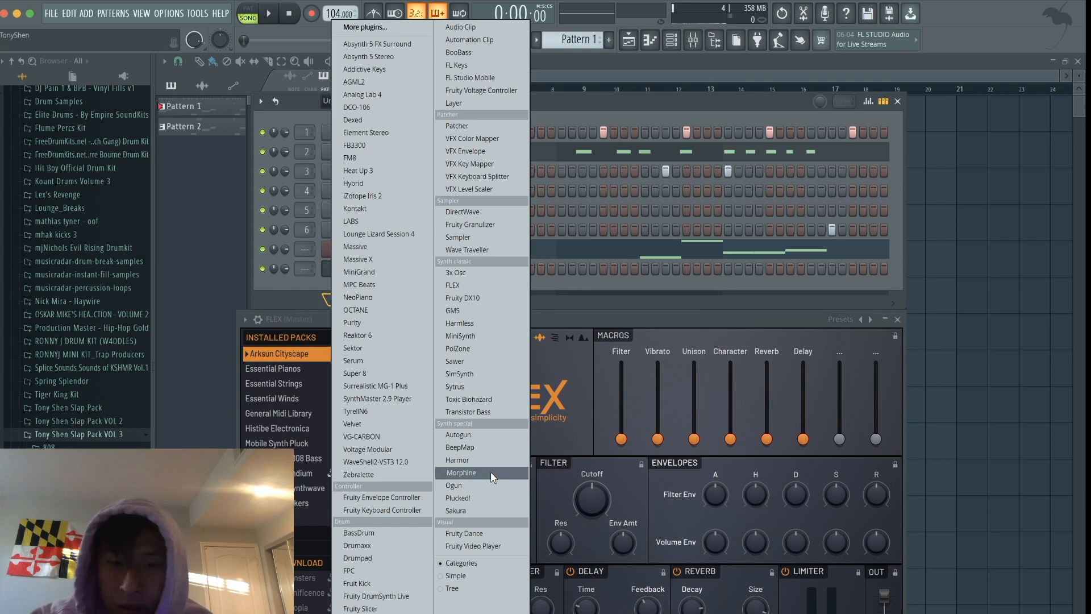
{"action": "left_click", "coordinate": [608, 97]}
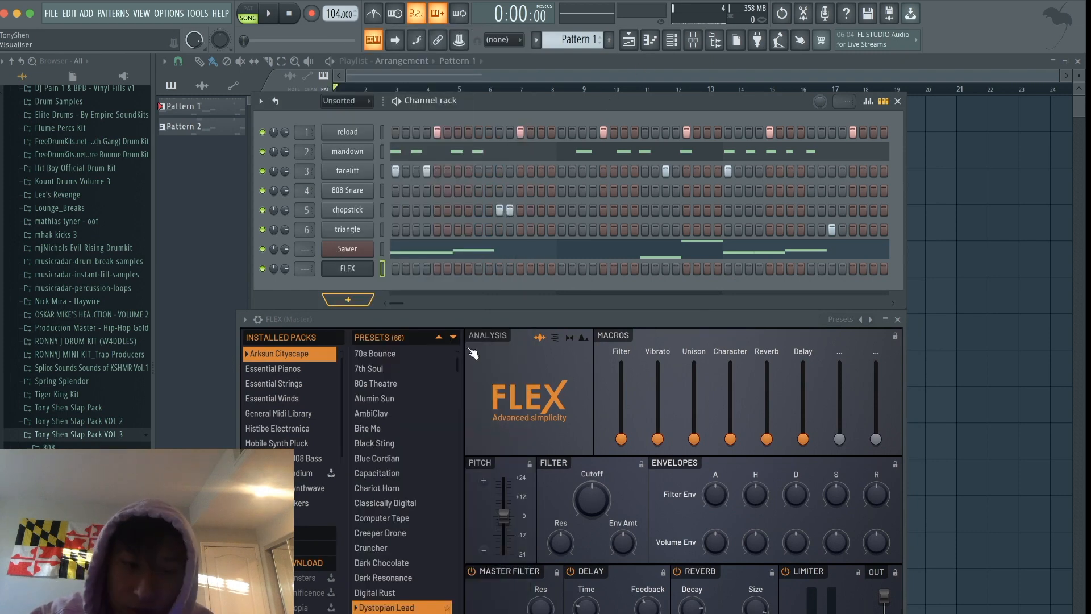
- Load the Steinway D preset from FLEX's Essential Pianos pack, audition it and close the plugin window
{"action": "left_click_drag", "start_coordinate": [457, 323], "coordinate": [416, 212]}
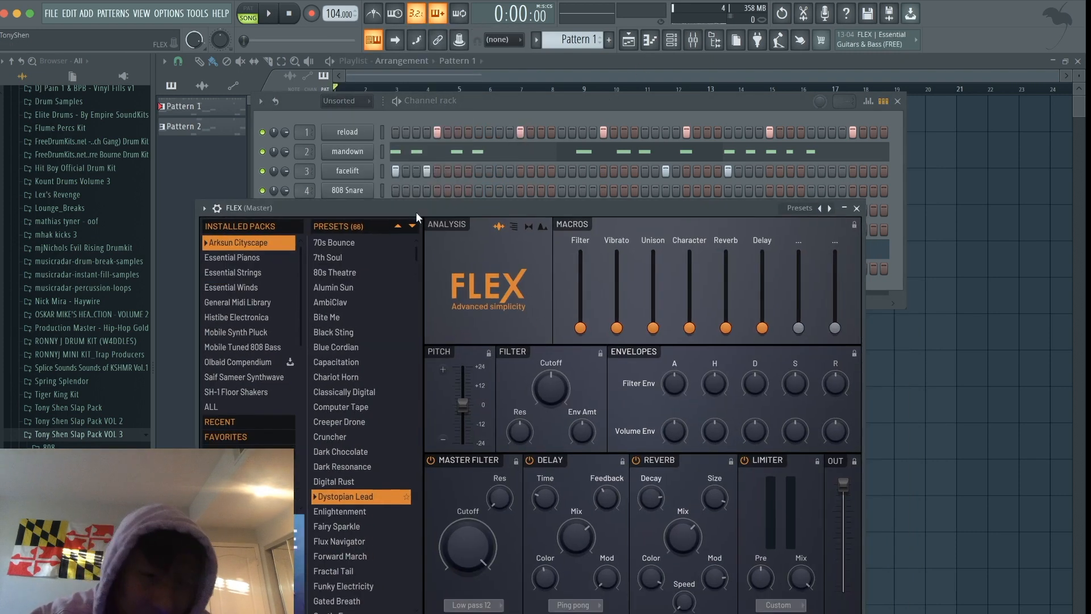
{"action": "left_click", "coordinate": [244, 257]}
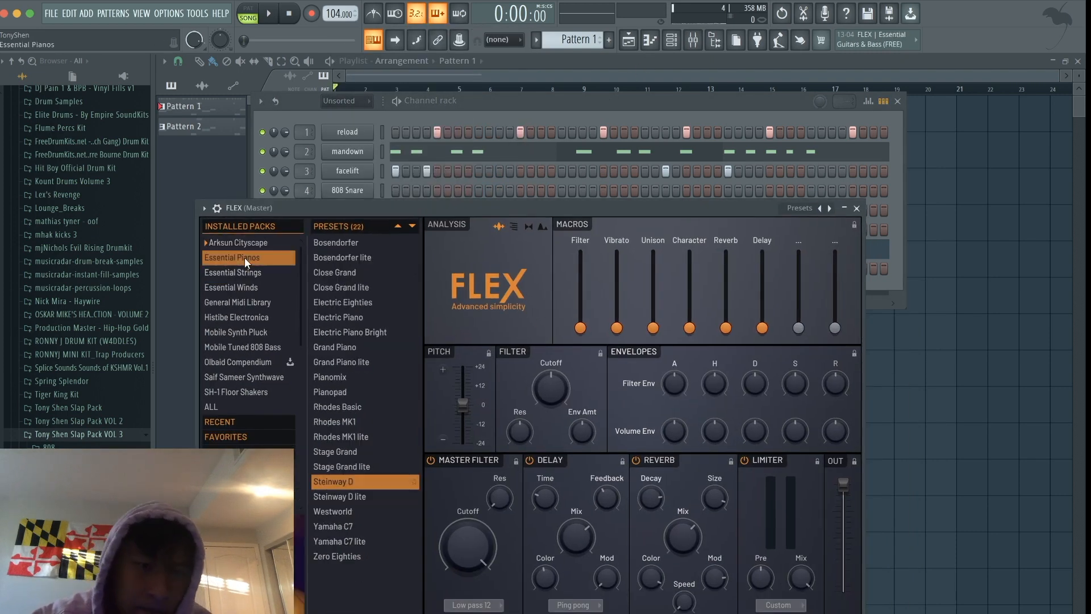
{"action": "left_click", "coordinate": [345, 482]}
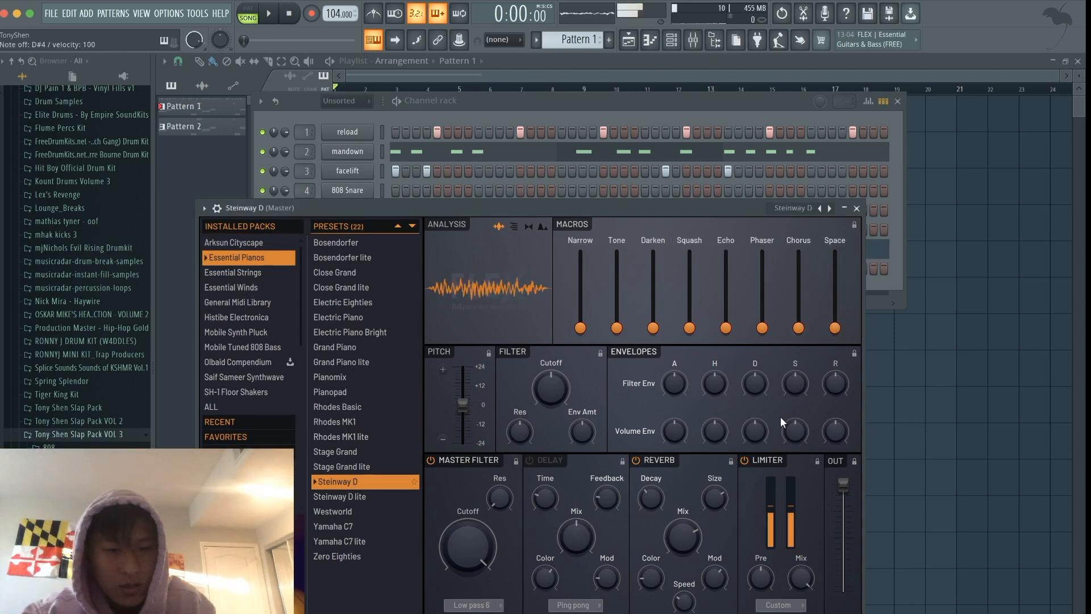
{"action": "left_click", "coordinate": [857, 209]}
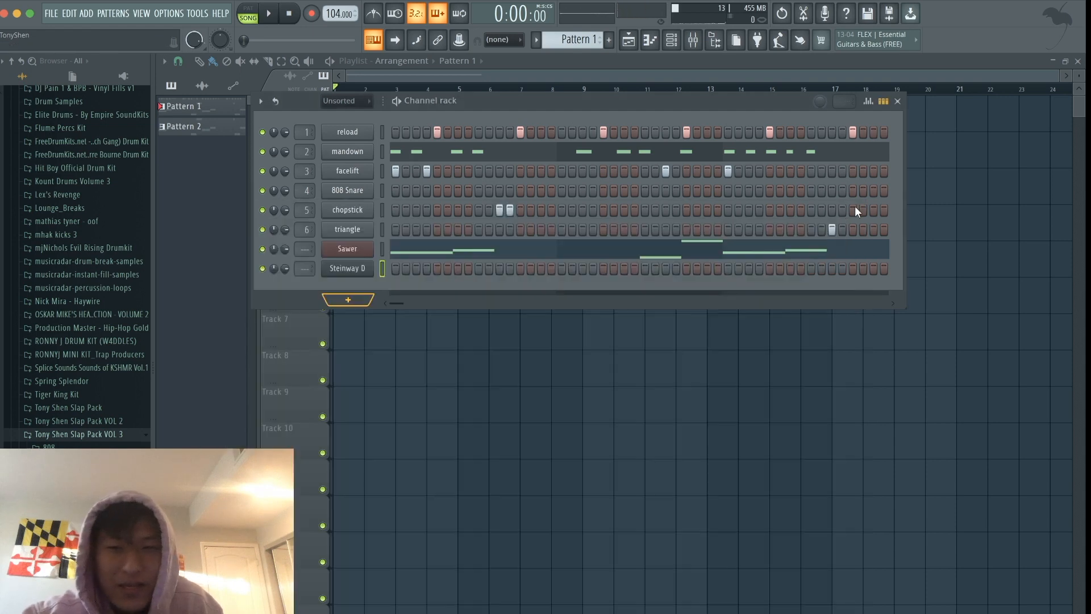
- Mute the Sawer channel, move the channel rack clear of the playlist clips, and open the Steinway D piano roll
{"action": "left_click", "coordinate": [672, 41]}
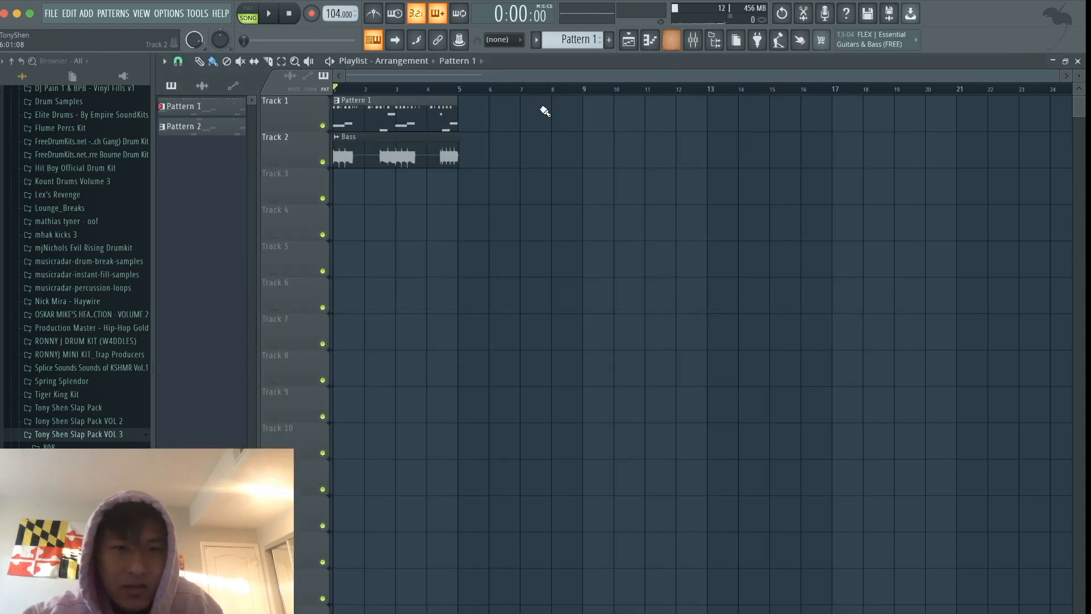
{"action": "left_click", "coordinate": [673, 41]}
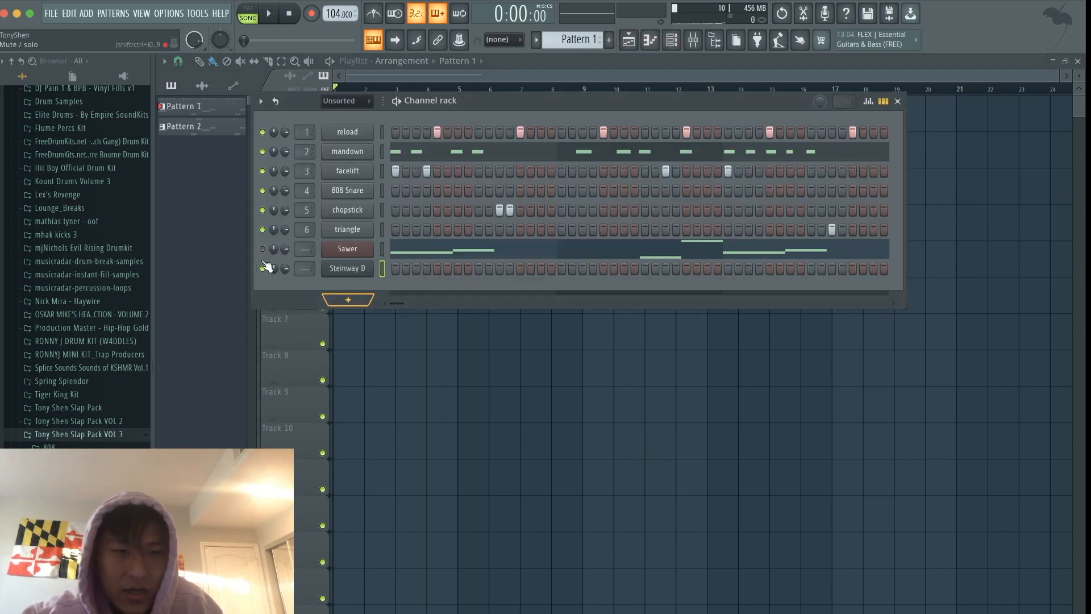
{"action": "left_click_drag", "start_coordinate": [520, 101], "coordinate": [476, 183]}
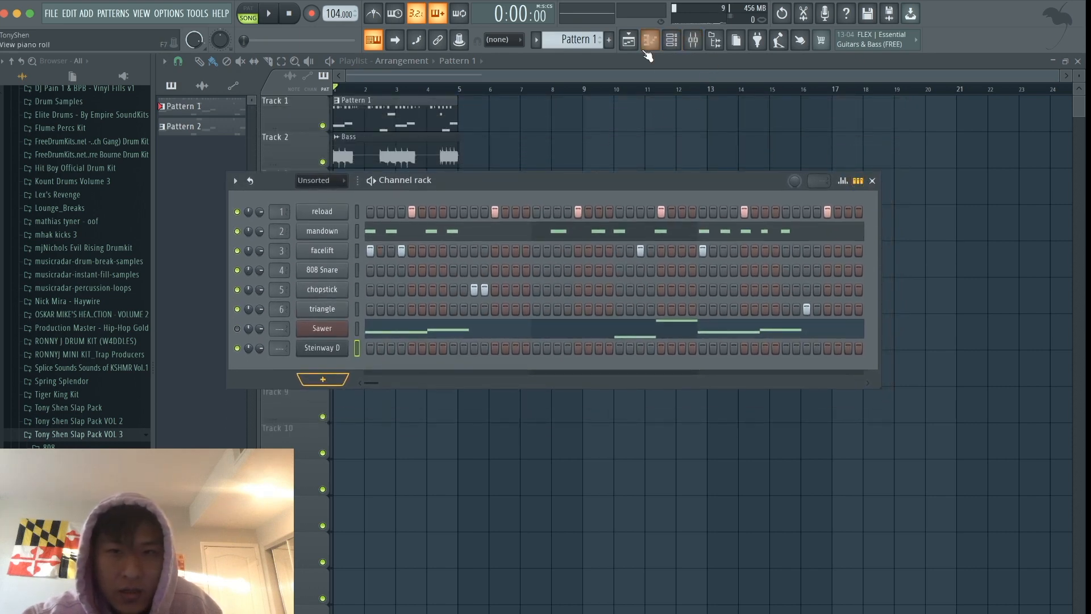
{"action": "left_click", "coordinate": [672, 41]}
{"action": "left_click", "coordinate": [652, 45]}
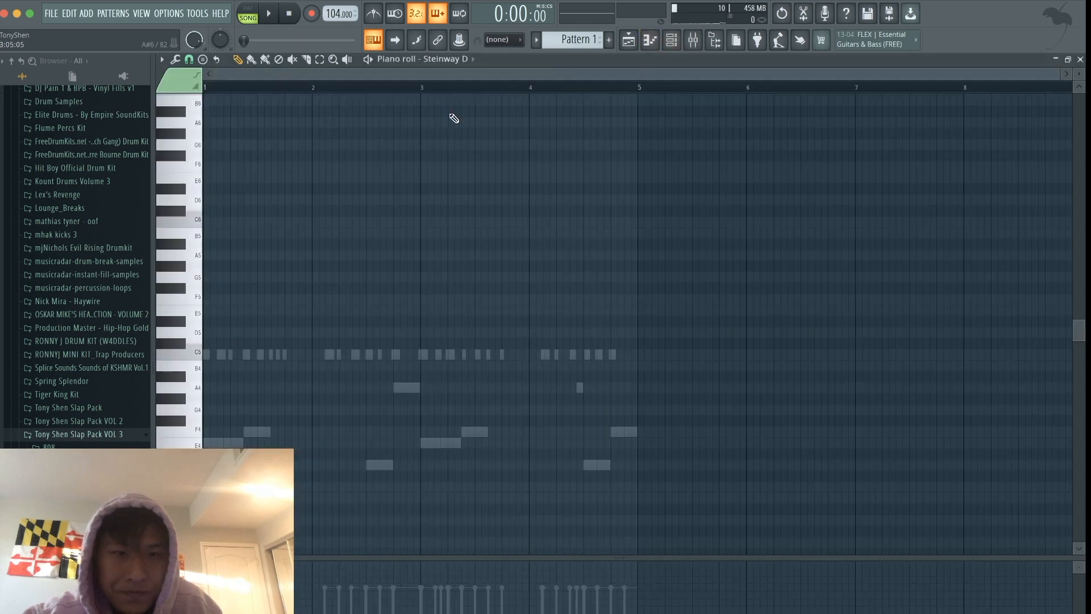
- Build a Steinway D chord at the start of bar 1 from the notes E5, G5, B5 and C6
{"action": "scroll", "coordinate": [454, 118], "scroll_direction": "down", "scroll_amount": 5}
{"action": "left_click", "coordinate": [173, 391]}
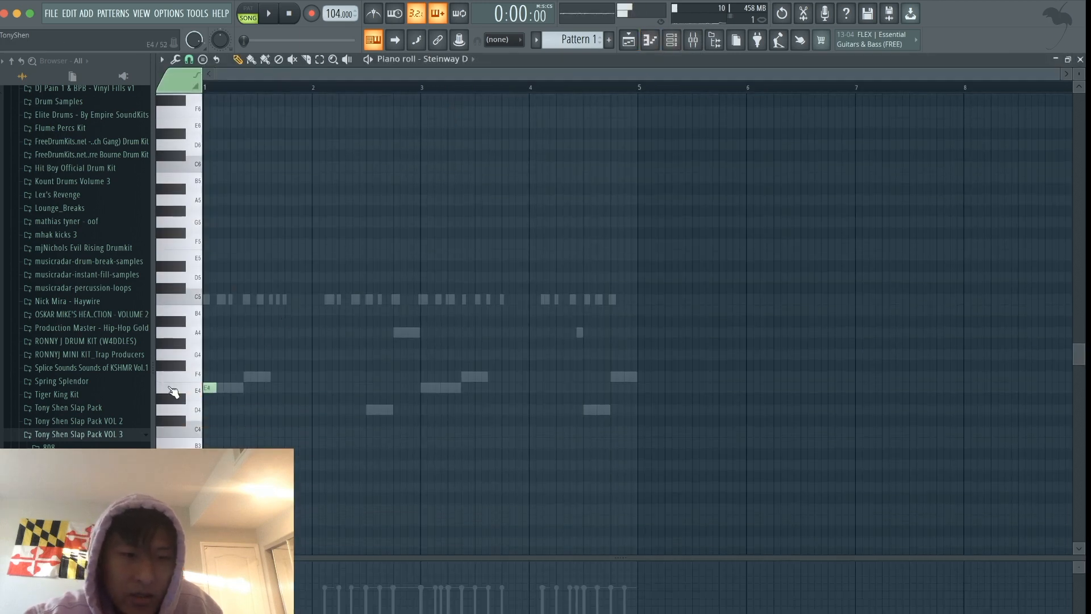
{"action": "key", "text": "space"}
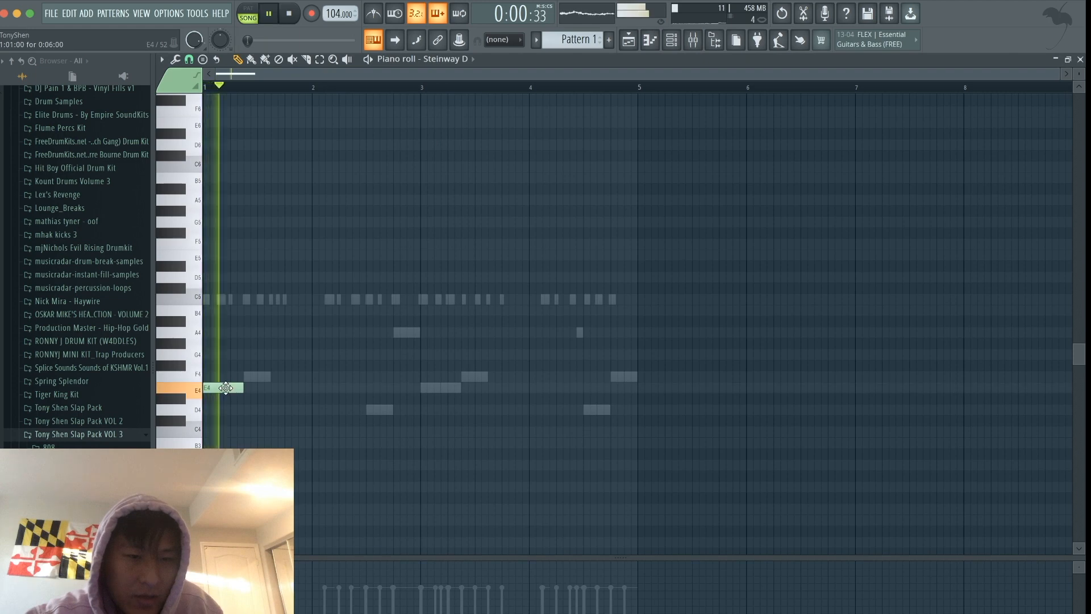
{"action": "key", "text": "space"}
{"action": "left_click_drag", "start_coordinate": [225, 387], "coordinate": [209, 198]}
{"action": "key", "text": "space"}
{"action": "key", "text": "space"}
{"action": "scroll", "coordinate": [216, 242], "scroll_direction": "up", "scroll_amount": 2}
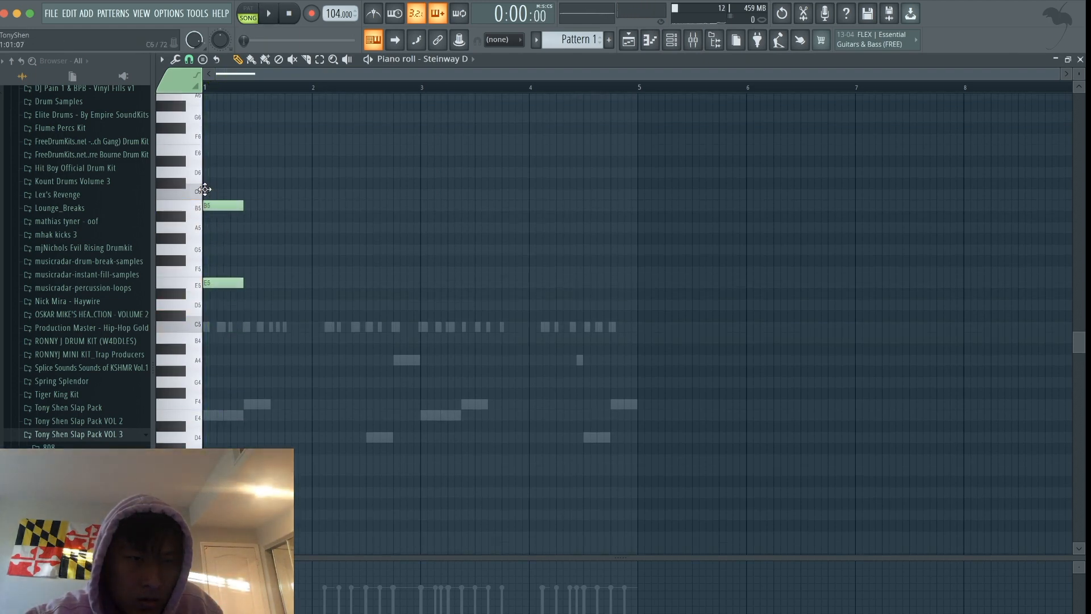
{"action": "left_click", "coordinate": [205, 189]}
{"action": "left_click", "coordinate": [208, 249]}
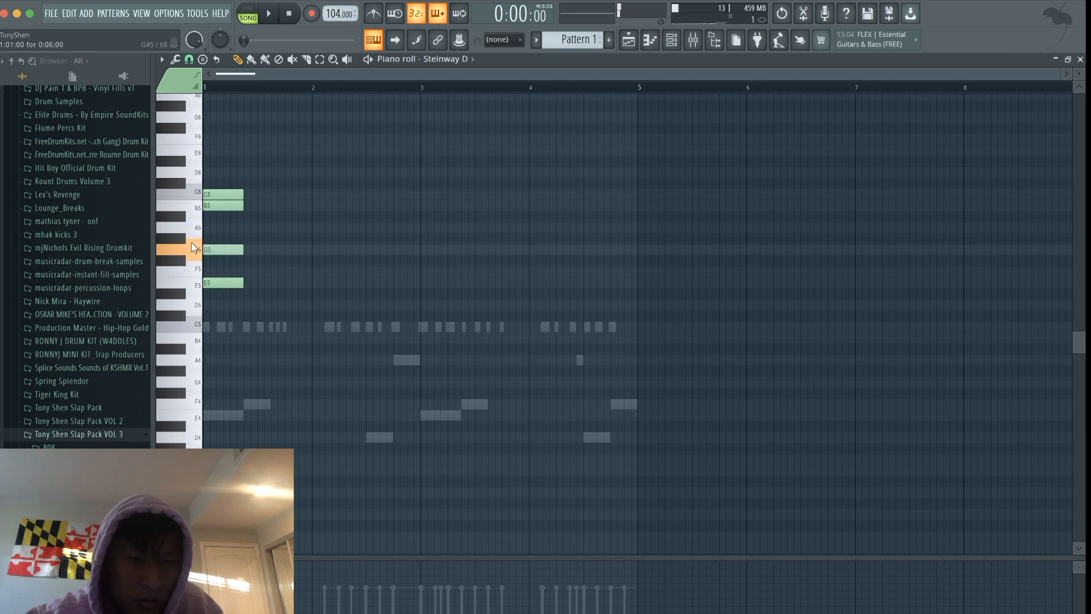
- Lengthen all four notes of the first chord to three beats, ending at beat 4 of bar 1
{"action": "key", "text": "space"}
{"action": "left_click_drag", "start_coordinate": [267, 326], "coordinate": [230, 192]}
{"action": "key", "text": "space"}
{"action": "left_click", "coordinate": [235, 180]}
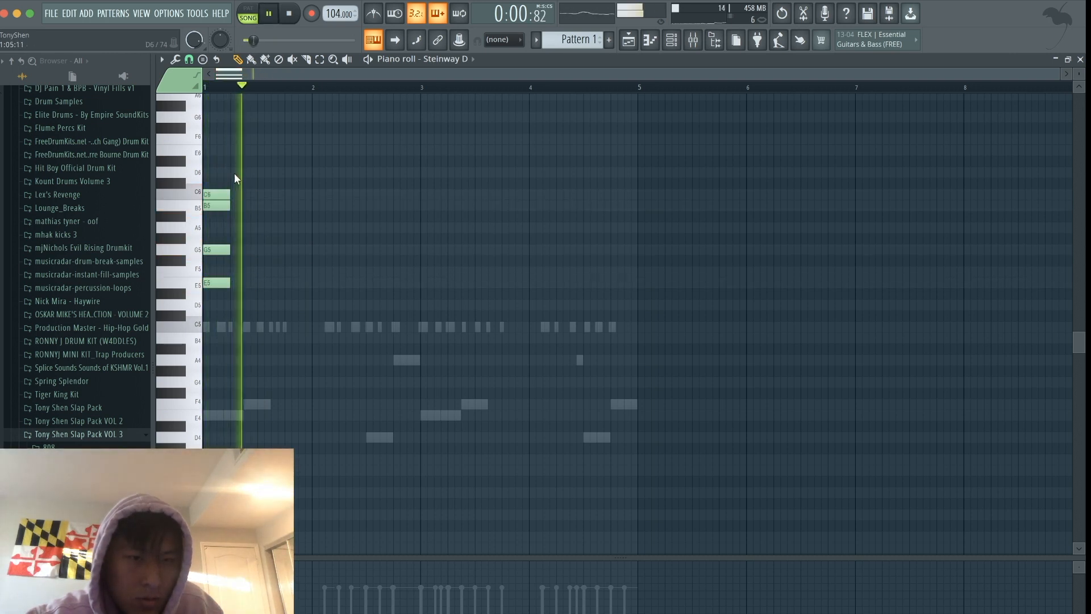
{"action": "left_click_drag", "start_coordinate": [270, 309], "coordinate": [286, 193]}
{"action": "left_click", "coordinate": [300, 164]}
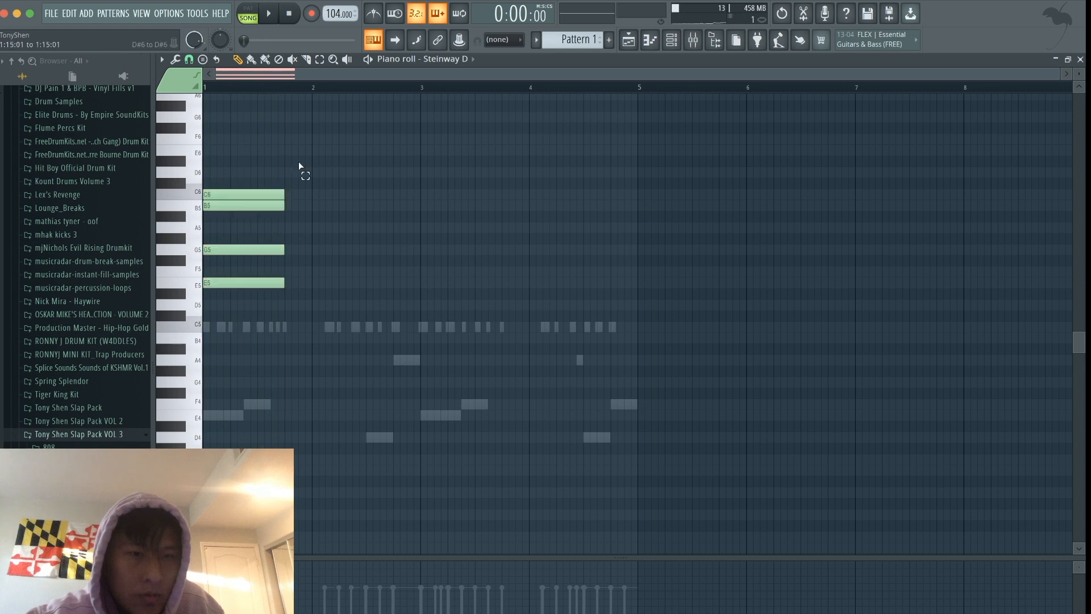
- Move the first chord's C6 to beat 4 of bar 1 as a three-beat note and delete the trial E6 above it
{"action": "left_click", "coordinate": [307, 182]}
{"action": "key", "text": "space"}
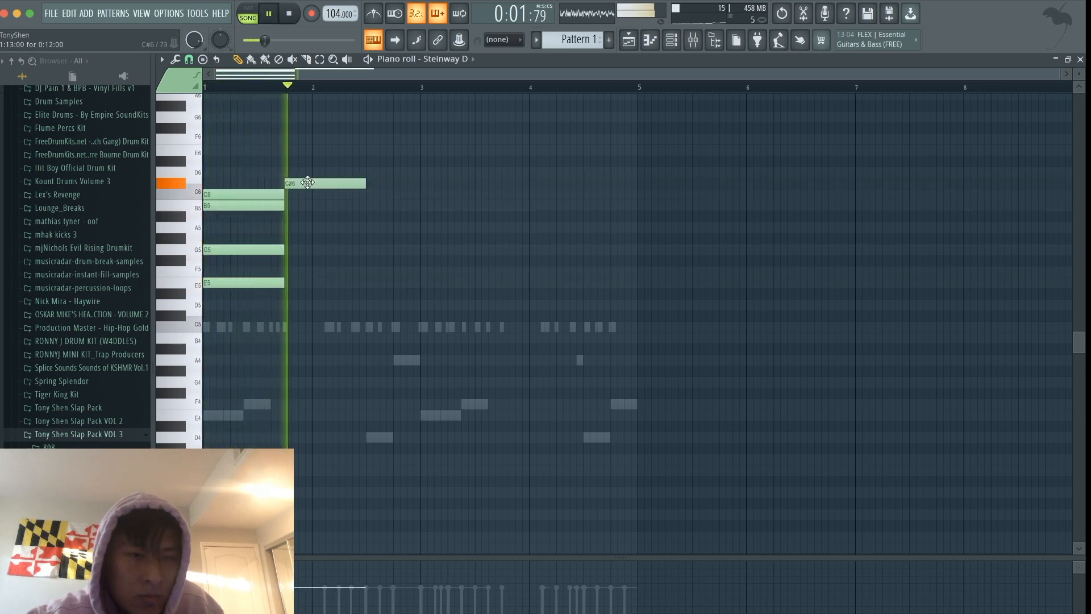
{"action": "key", "text": "space"}
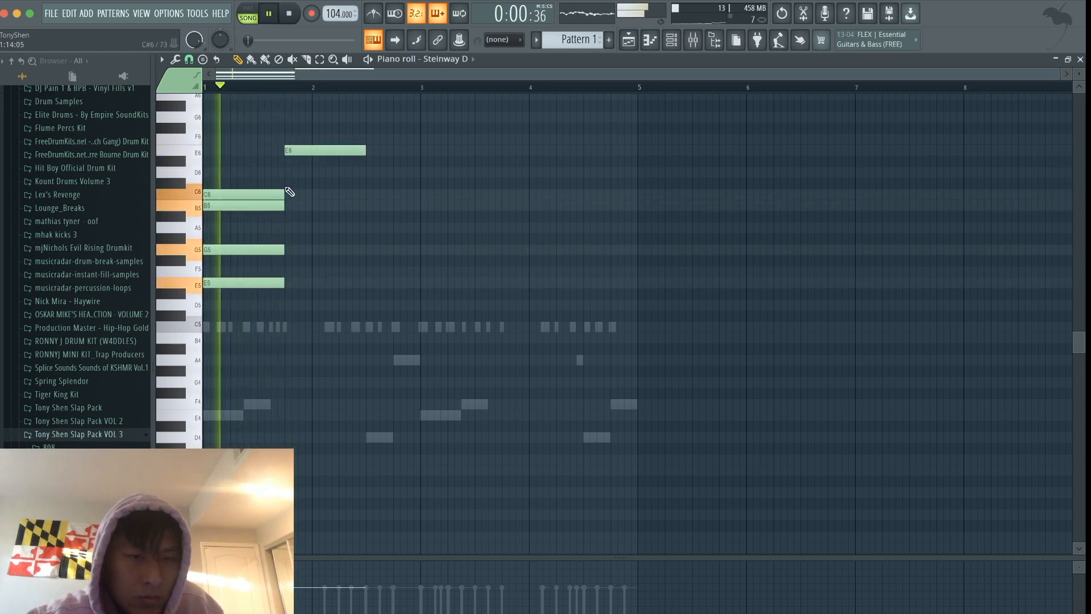
{"action": "key", "text": "space"}
{"action": "left_click_drag", "start_coordinate": [275, 195], "coordinate": [324, 195]}
{"action": "right_click", "coordinate": [326, 150]}
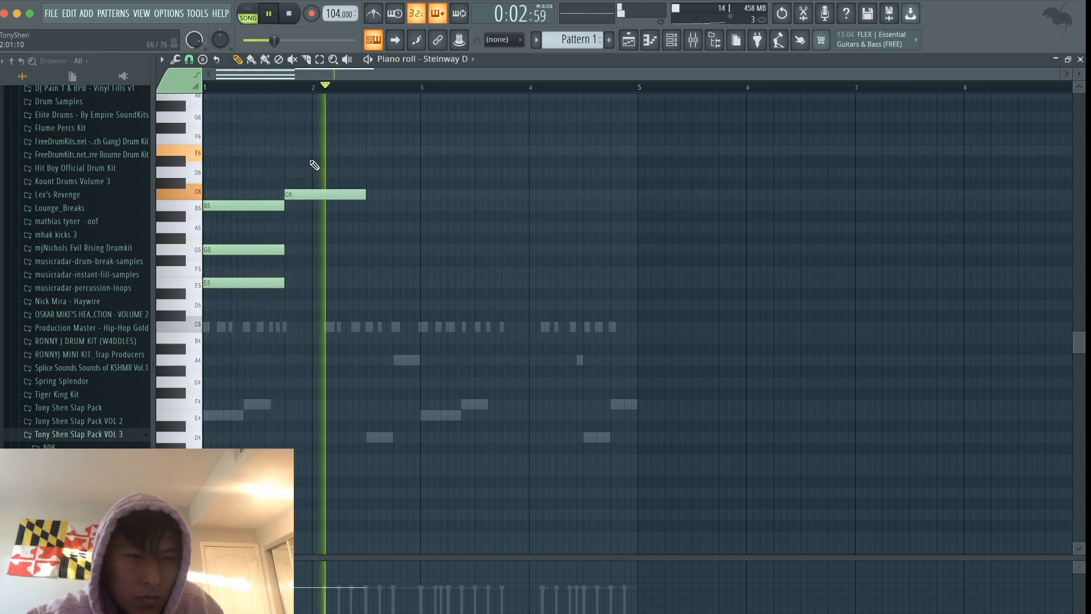
- Complete the second chord with three-beat F5 and A5 notes beneath the C6 and audition it
{"action": "key", "text": "space"}
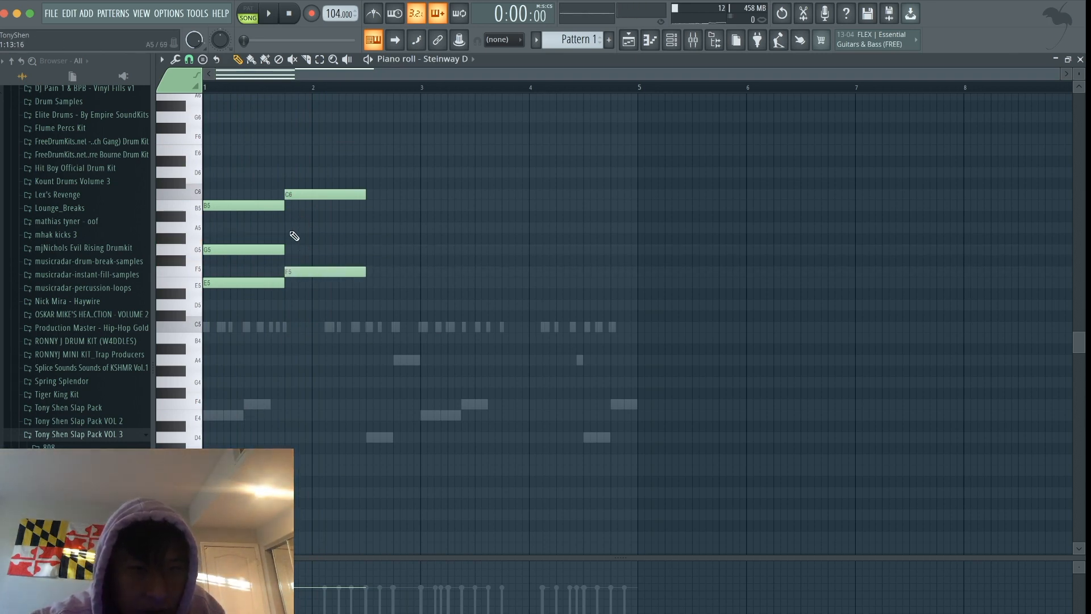
{"action": "key", "text": "space"}
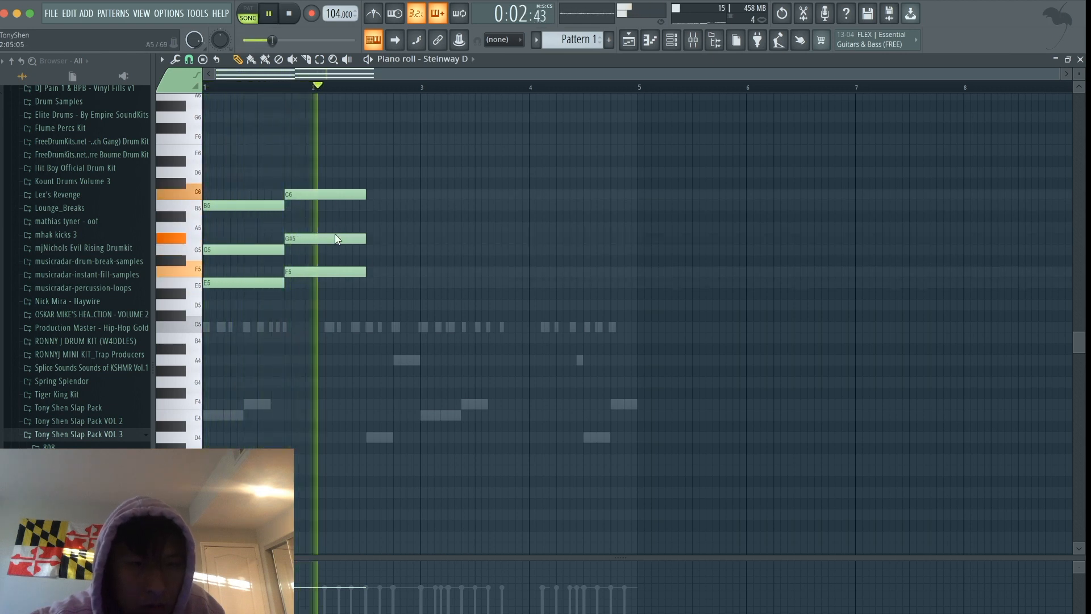
{"action": "left_click_drag", "start_coordinate": [335, 236], "coordinate": [335, 226]}
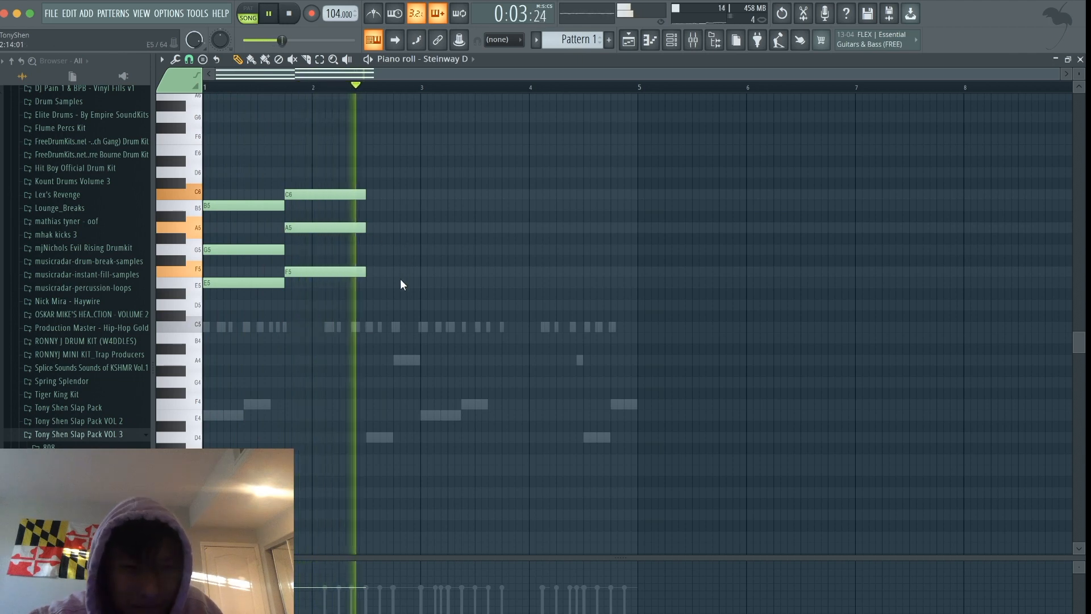
- Add a third chord of A5, D6 and F6 across the second half of bar 2 and play the progression
{"action": "left_click_drag", "start_coordinate": [401, 281], "coordinate": [343, 171]}
{"action": "key", "text": "space"}
{"action": "left_click", "coordinate": [367, 158]}
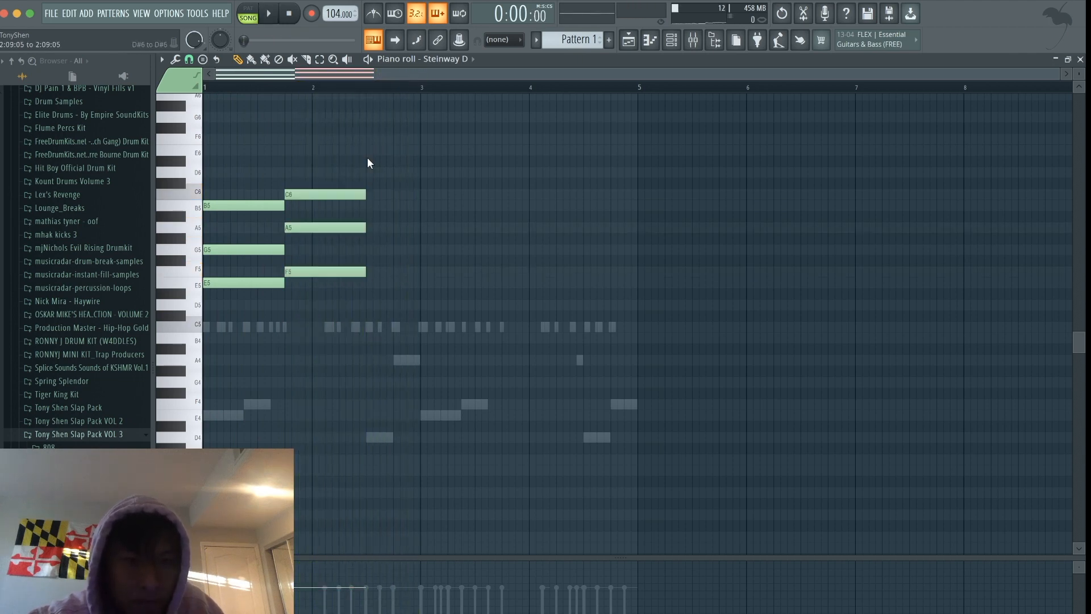
{"action": "key", "text": "space"}
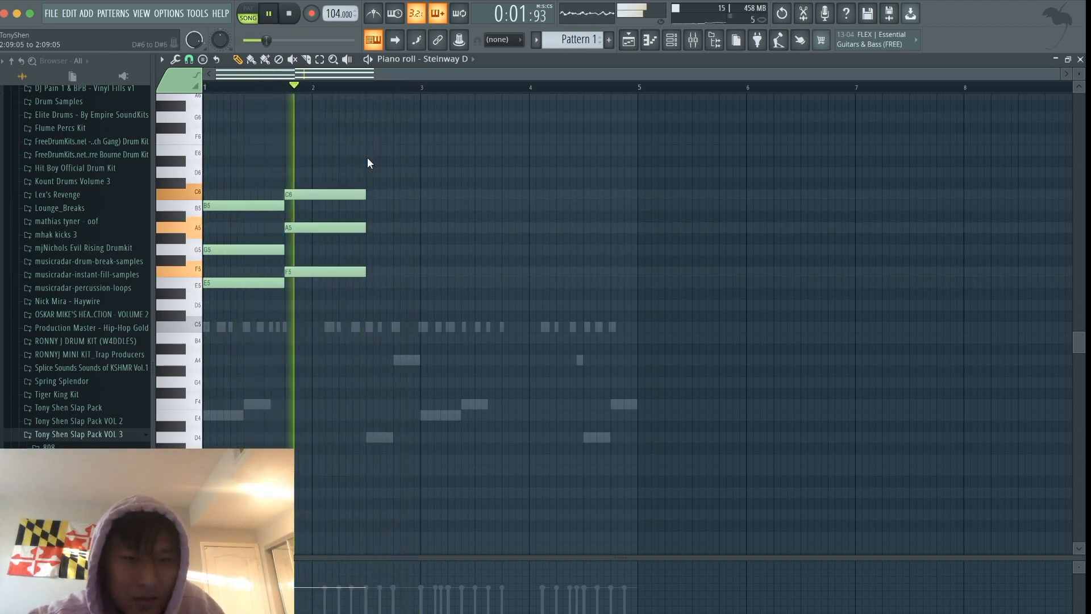
{"action": "key", "text": "space"}
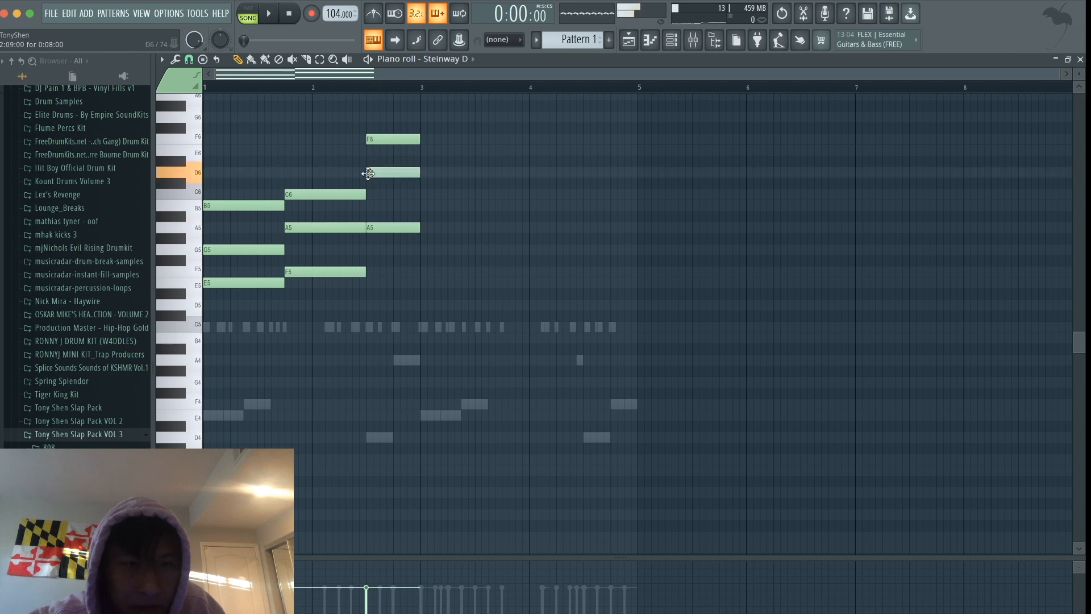
{"action": "key", "text": "space"}
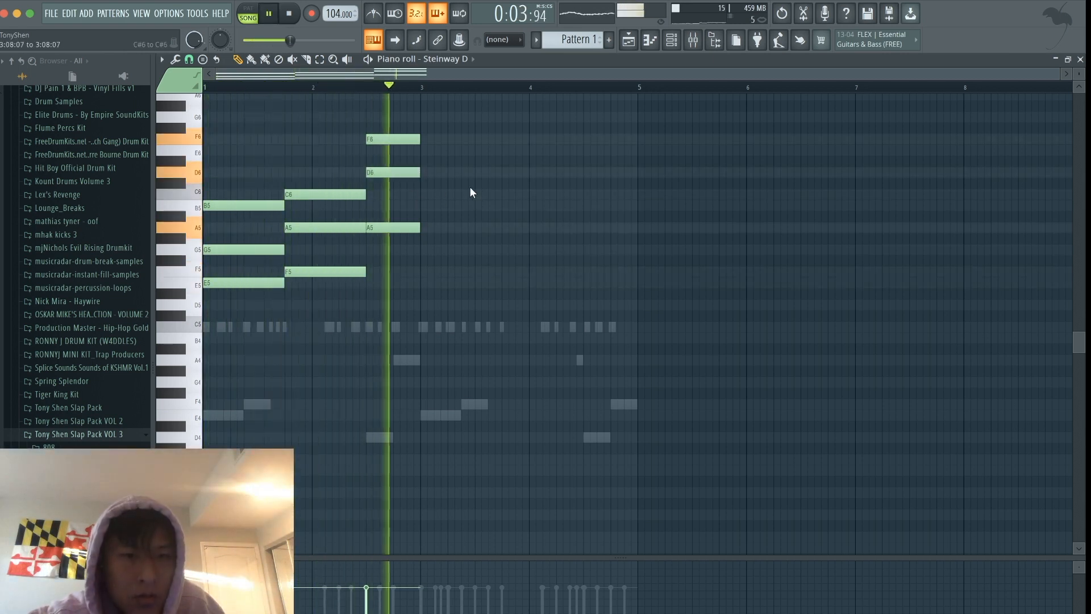
{"action": "key", "text": "space"}
- Duplicate all three chords into bars 3 and 4 and audition the copied section
{"action": "key", "text": "super+a"}
{"action": "scroll", "coordinate": [470, 318], "scroll_direction": "up", "scroll_amount": 1}
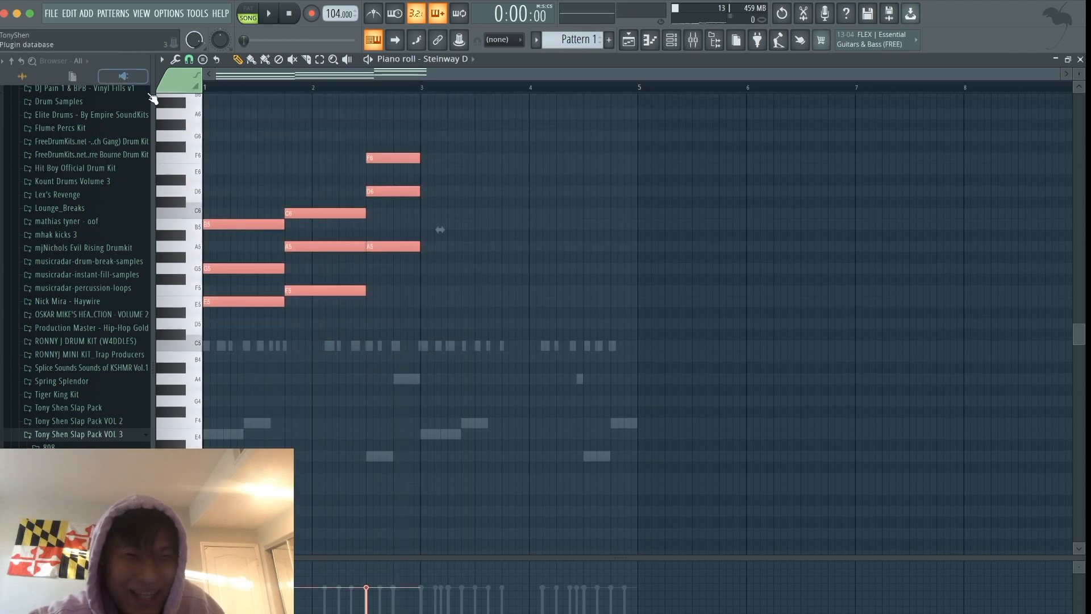
{"action": "left_click_drag", "start_coordinate": [233, 225], "coordinate": [449, 224]}
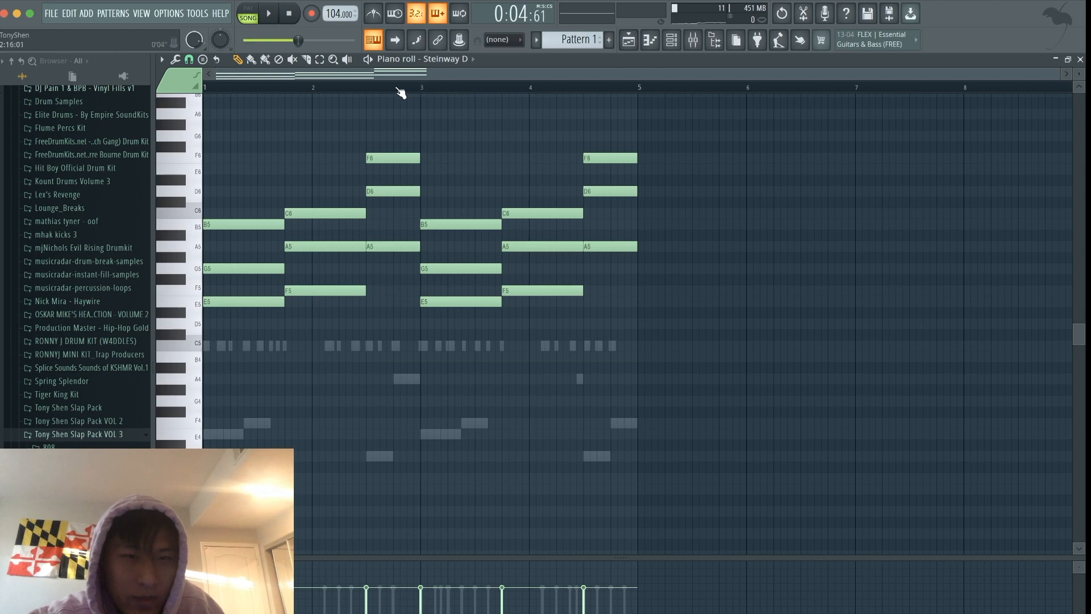
{"action": "key", "text": "space"}
{"action": "key", "text": "space"}
- Slice the E5, G5 and B5 chord in bar 3 just before its end and listen to the retriggered notes
{"action": "key", "text": "c"}
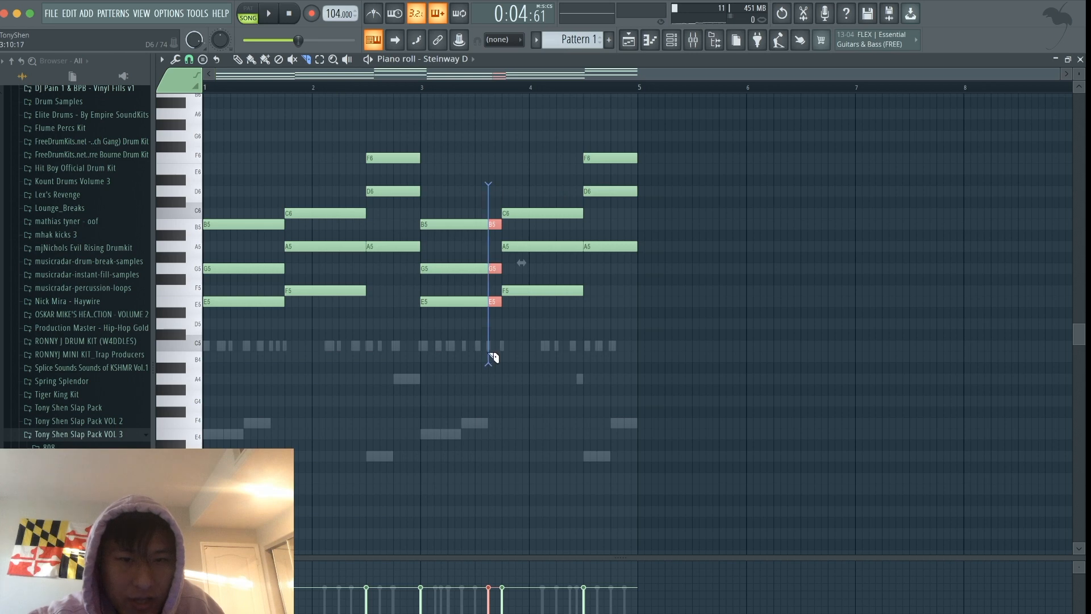
{"action": "key", "text": "space"}
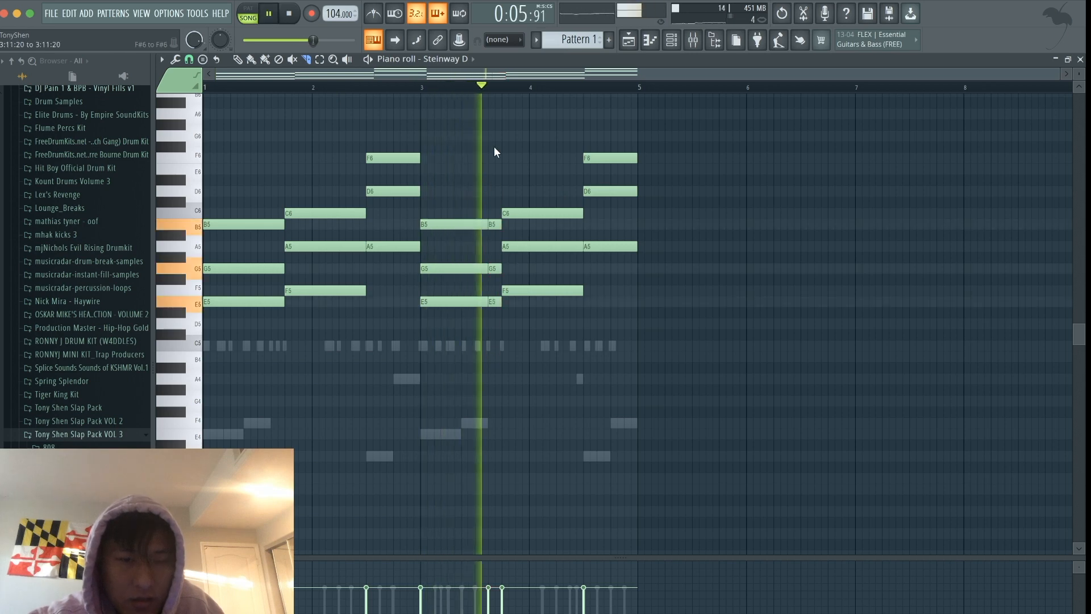
{"action": "scroll", "coordinate": [662, 220], "scroll_direction": "up", "scroll_amount": 3}
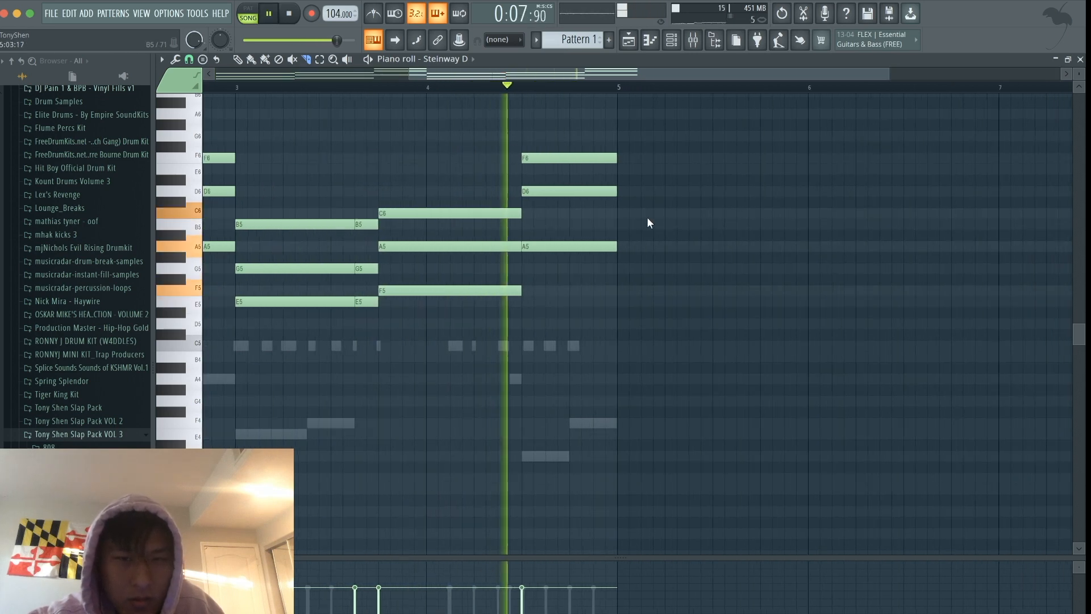
- Split the final chord in bar 4 at beat 4, lower its second F6 to E6, and play the part
{"action": "key", "text": "space"}
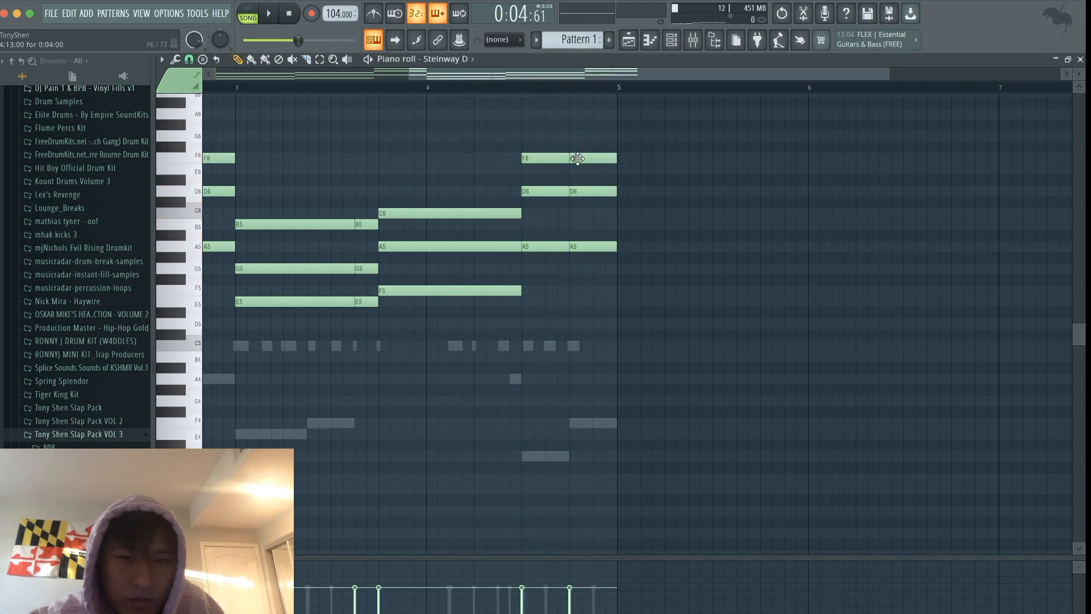
{"action": "key", "text": "space"}
{"action": "scroll", "coordinate": [578, 173], "scroll_direction": "down", "scroll_amount": 3}
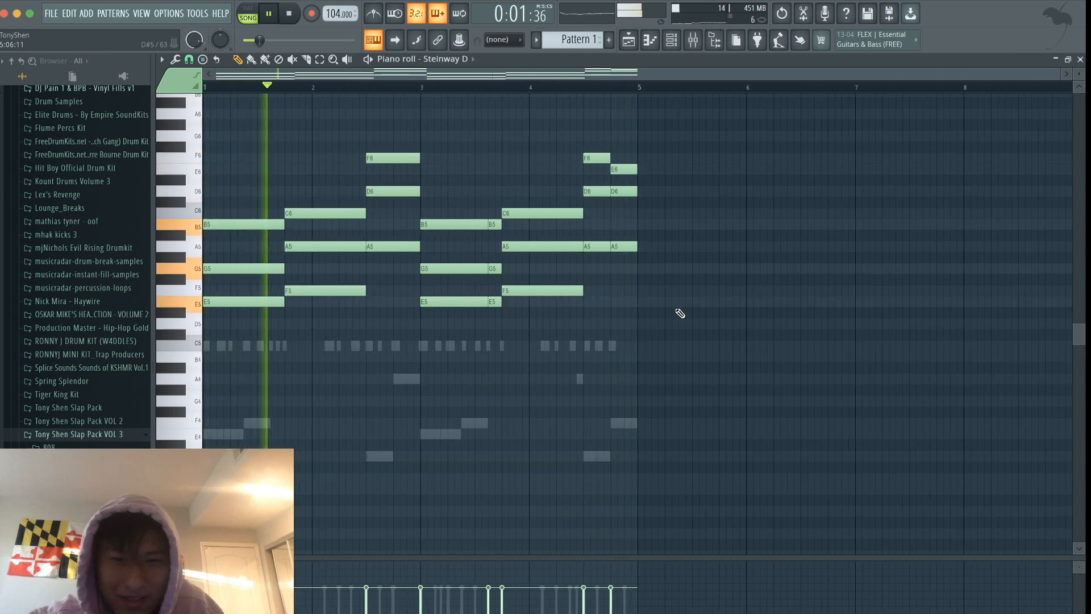
{"action": "scroll", "coordinate": [668, 228], "scroll_direction": "up", "scroll_amount": 4}
- Switch to the playlist and play Pattern 1 with the Bass clip from the start
{"action": "left_click", "coordinate": [635, 38]}
{"action": "key", "text": "space"}
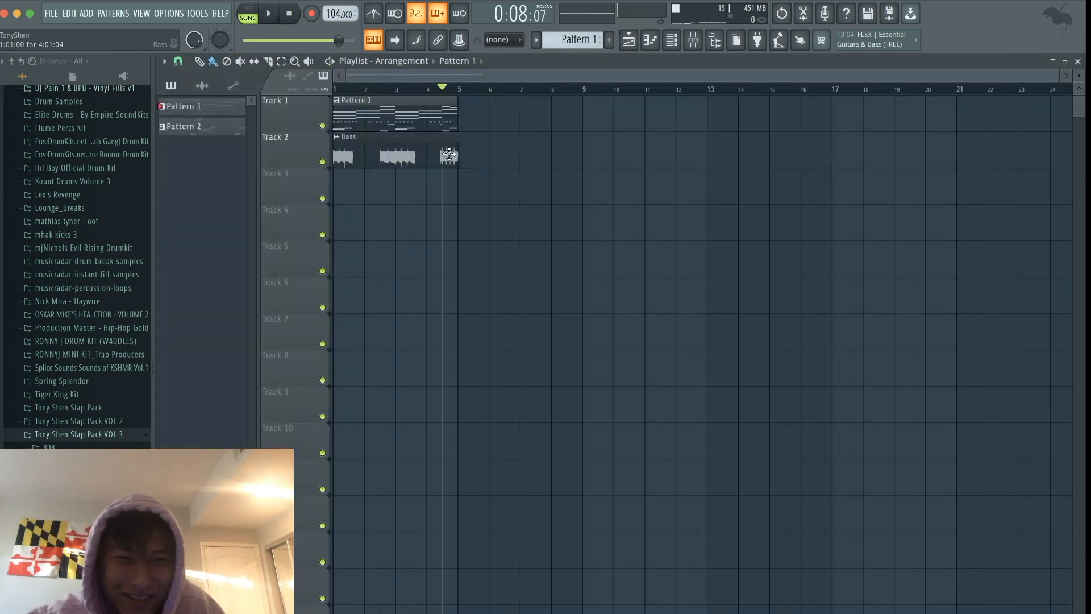
{"action": "scroll", "coordinate": [427, 117], "scroll_direction": "up", "scroll_amount": 4}
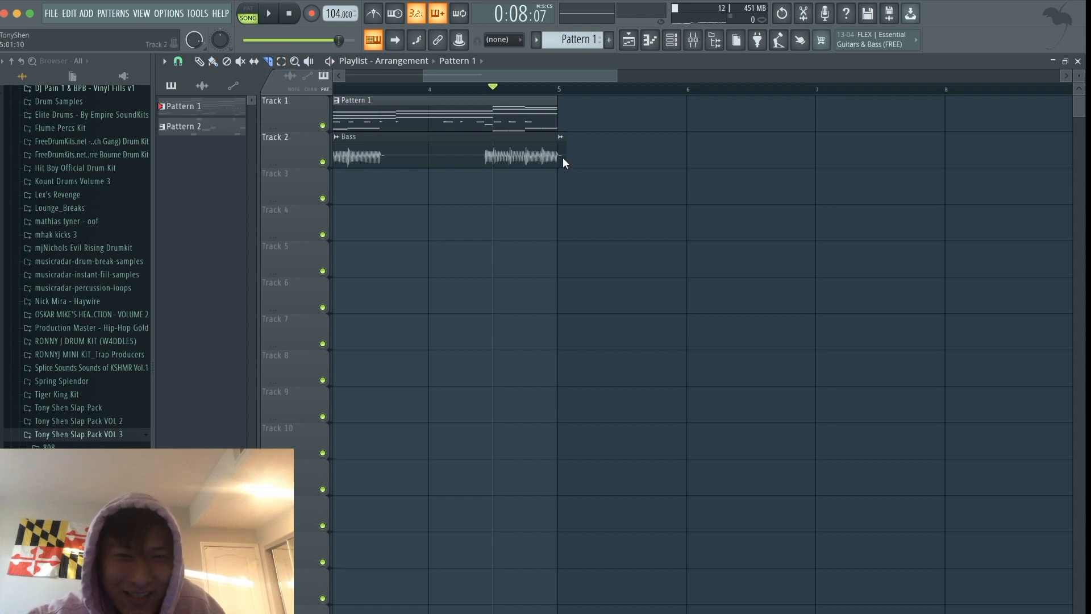
{"action": "scroll", "coordinate": [563, 161], "scroll_direction": "down", "scroll_amount": 4}
{"action": "key", "text": "space"}
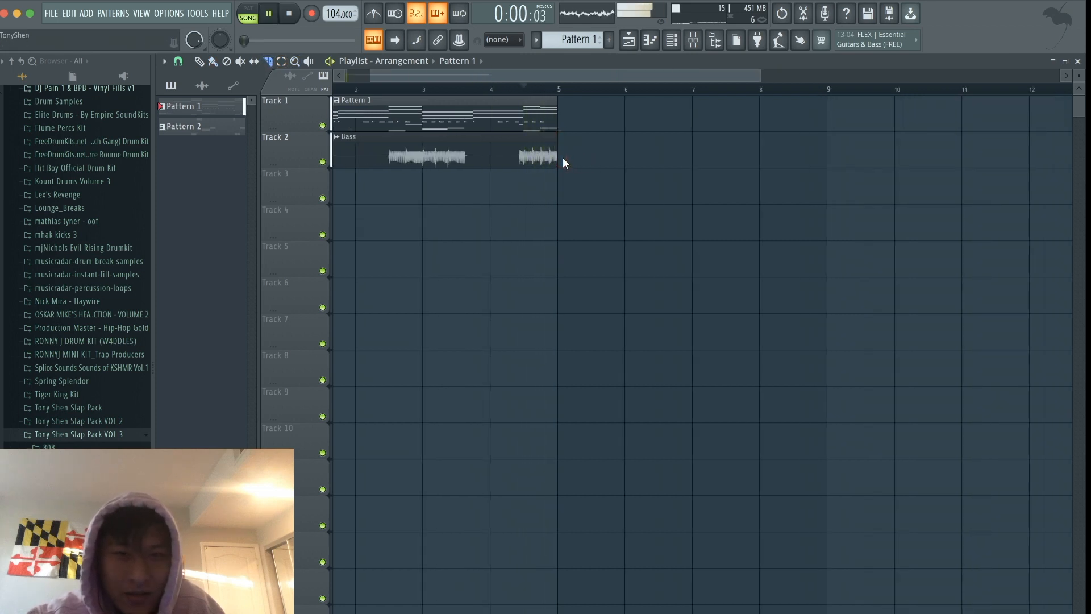
{"action": "scroll", "coordinate": [562, 158], "scroll_direction": "down", "scroll_amount": 2}
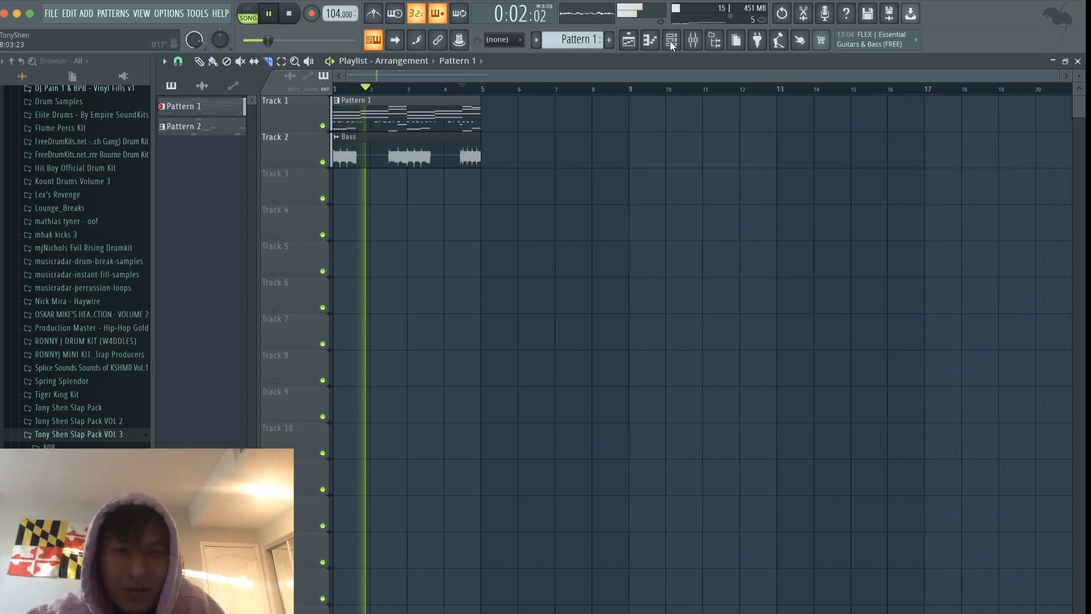
- Reopen the Steinway D piano roll from the channel rack and stop playback
{"action": "left_click", "coordinate": [693, 40]}
{"action": "left_click", "coordinate": [628, 40]}
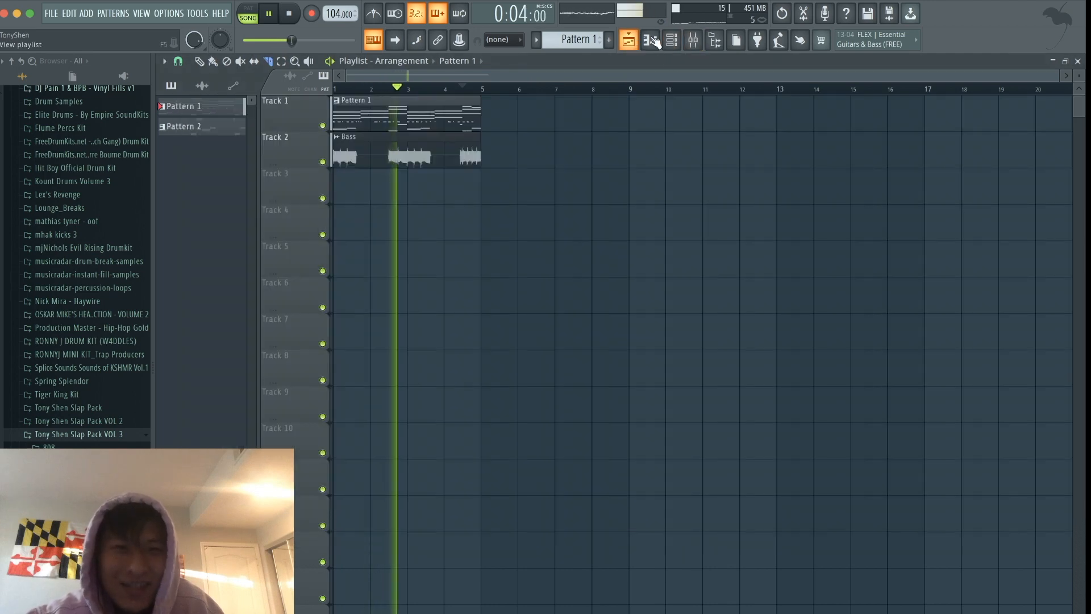
{"action": "left_click", "coordinate": [652, 40]}
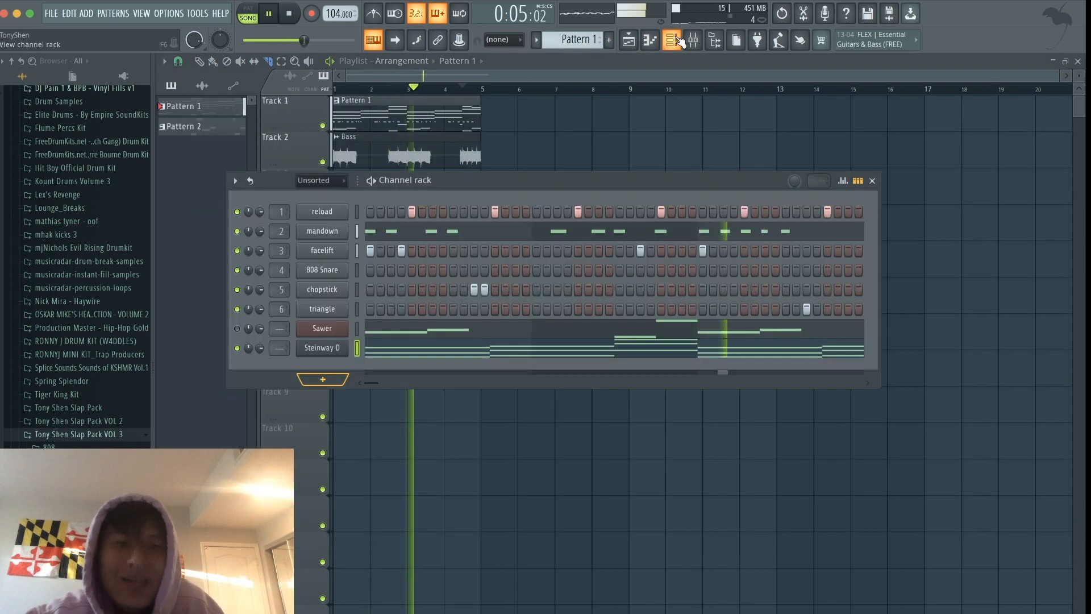
{"action": "left_click", "coordinate": [524, 353]}
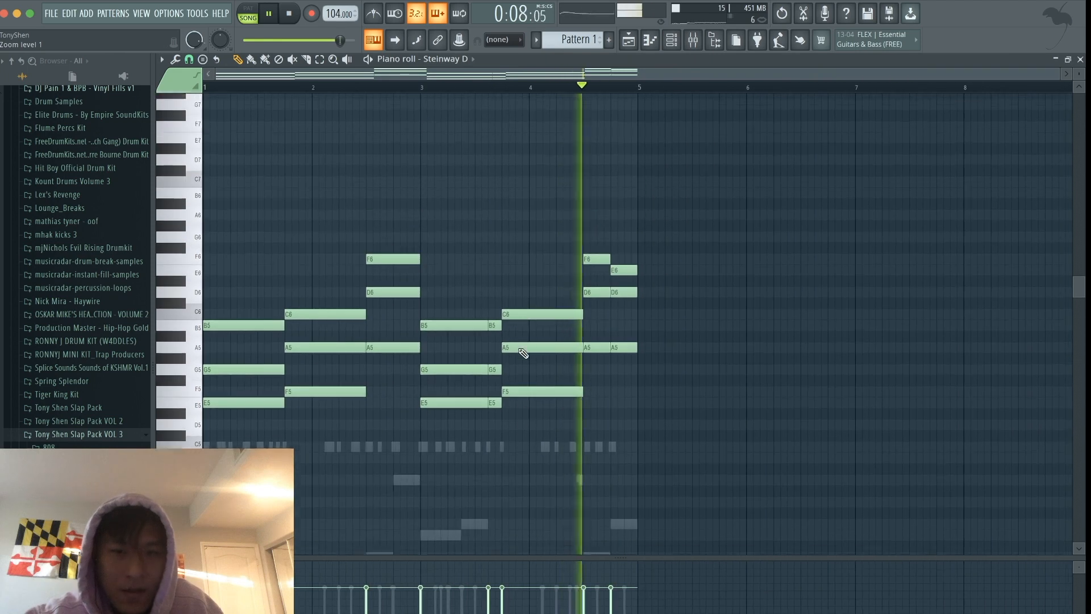
{"action": "key", "text": "space"}
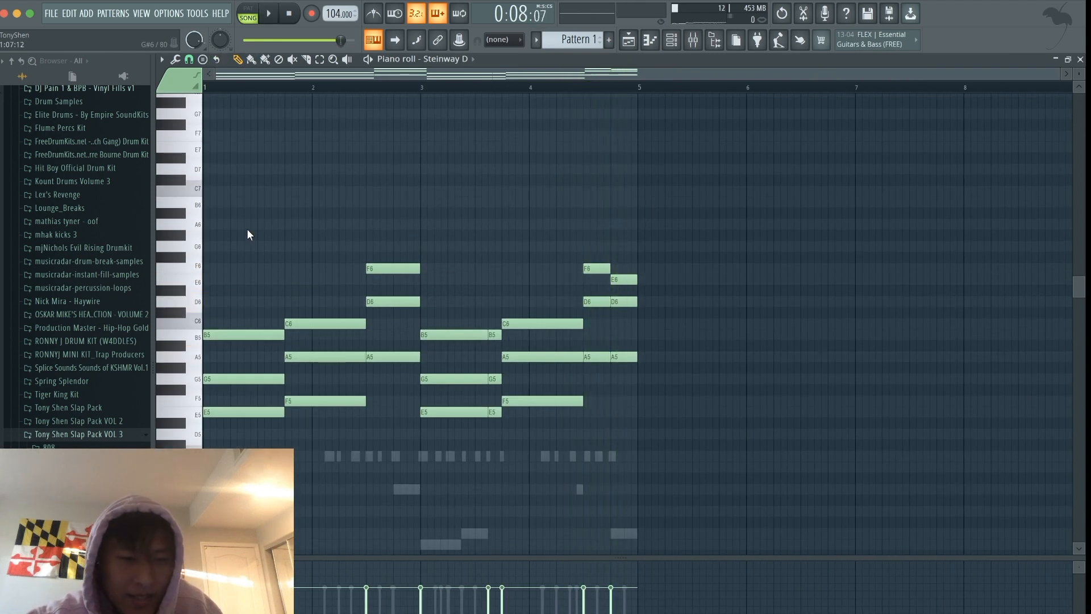
- Add a one-beat C7 on beat 3 of bar 1 and a two-beat F6 starting on beat 4
{"action": "key", "text": "space"}
{"action": "key", "text": "space"}
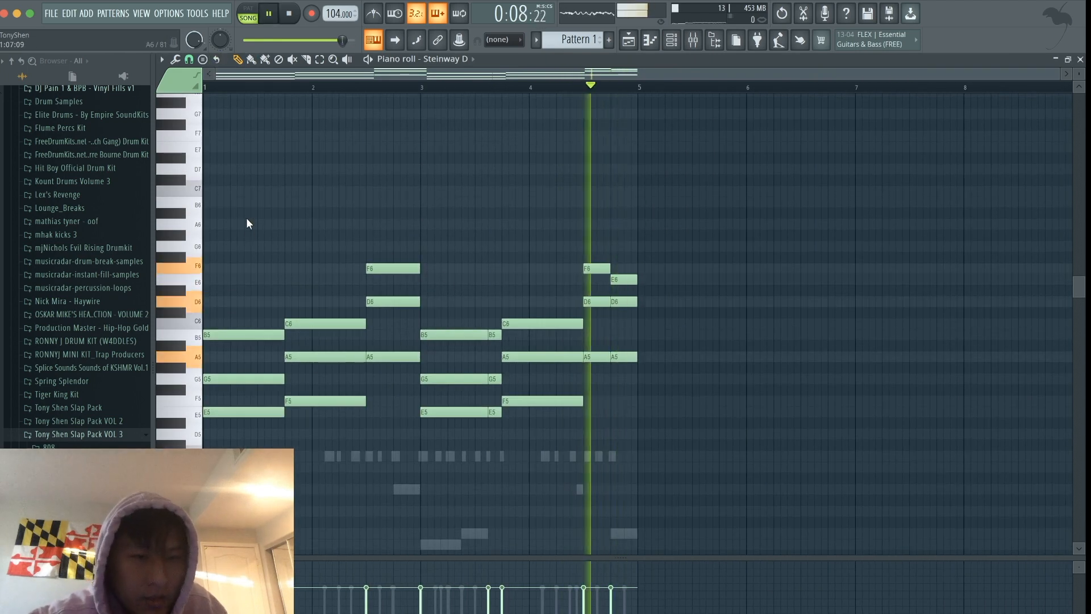
{"action": "key", "text": "space"}
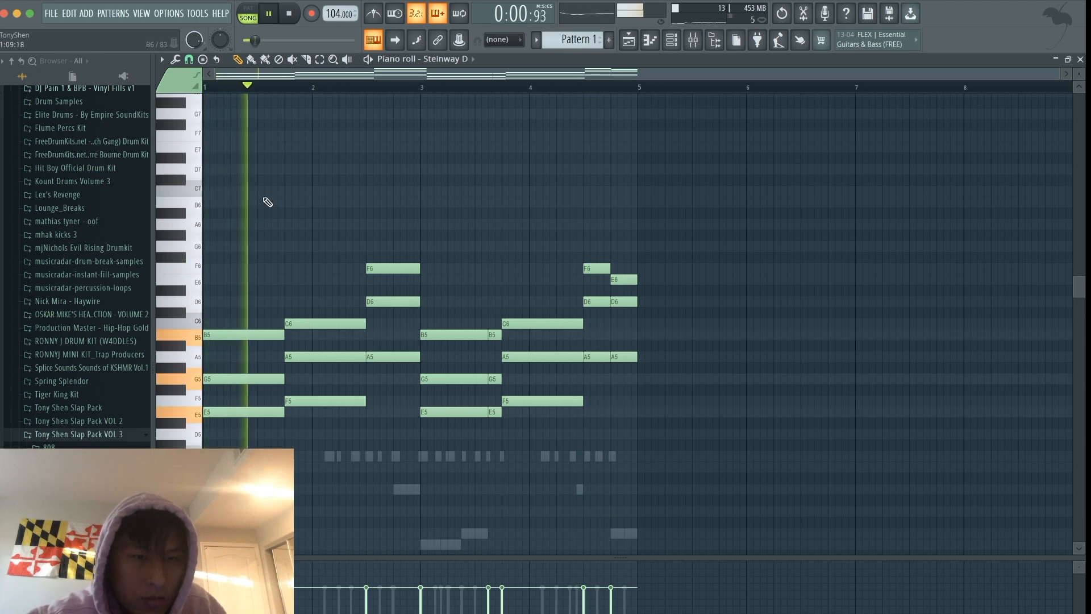
{"action": "key", "text": "space"}
{"action": "left_click", "coordinate": [260, 191]}
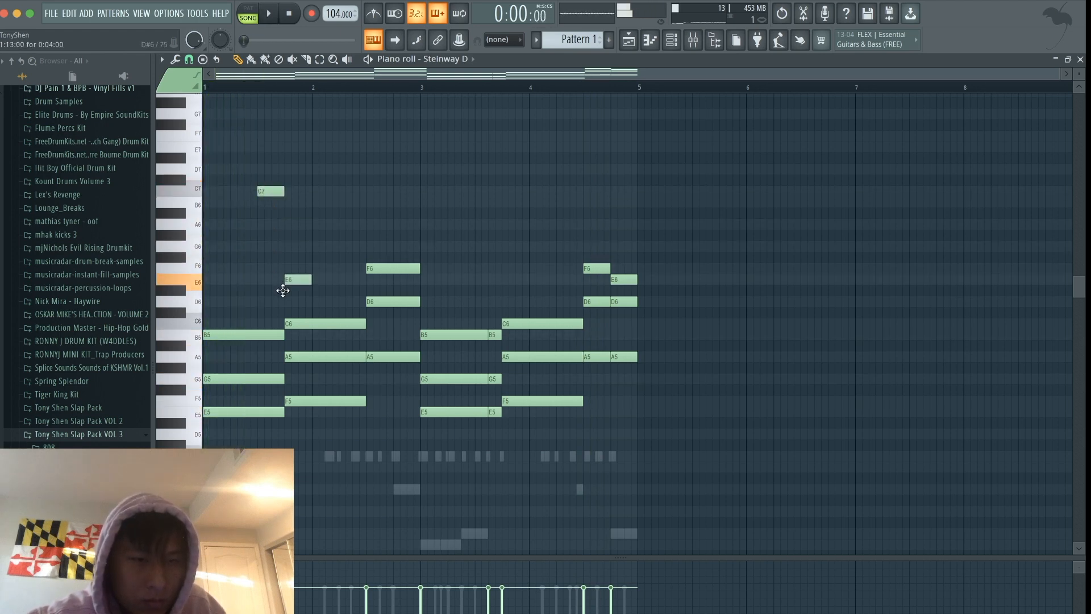
{"action": "key", "text": "space"}
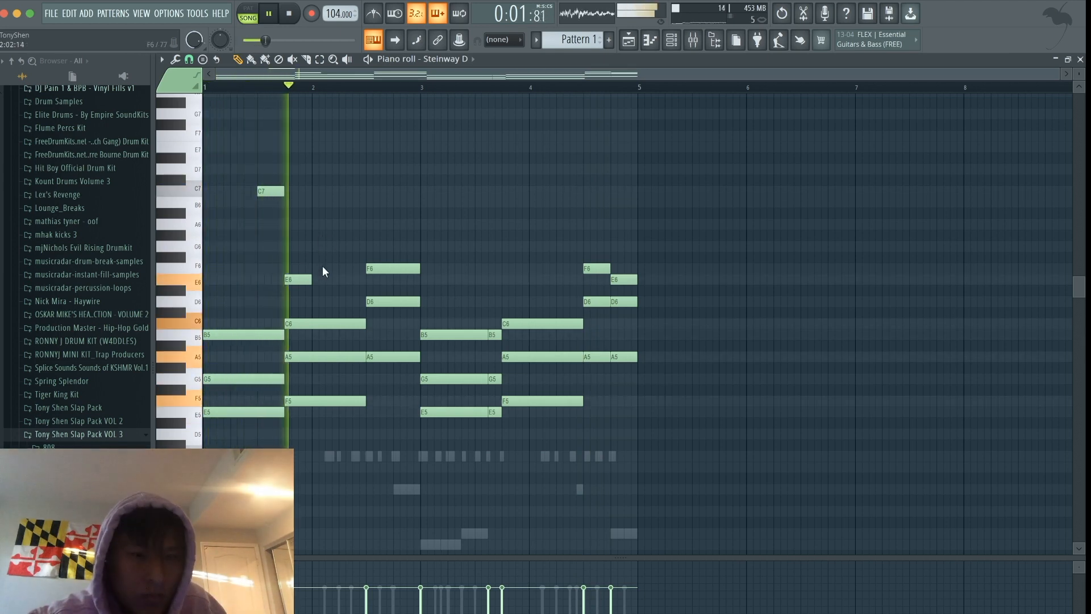
{"action": "left_click_drag", "start_coordinate": [311, 278], "coordinate": [338, 270]}
{"action": "key", "text": "space"}
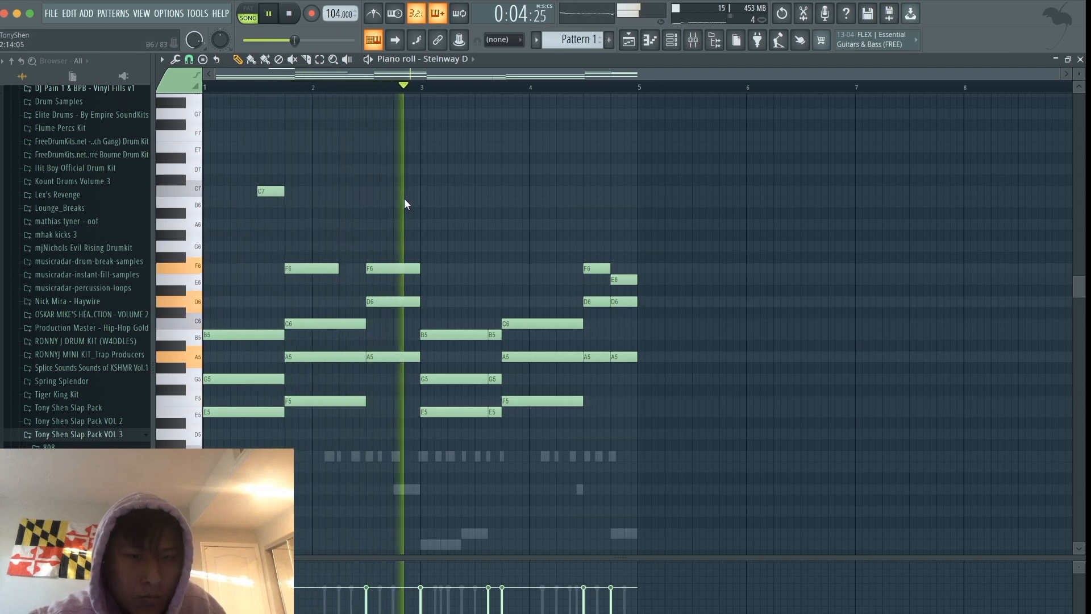
- Add half-beat C7 and B6 notes on beat 3 of bar 3 and a two-beat F6 from beat 4, and listen to them
{"action": "key", "text": "space"}
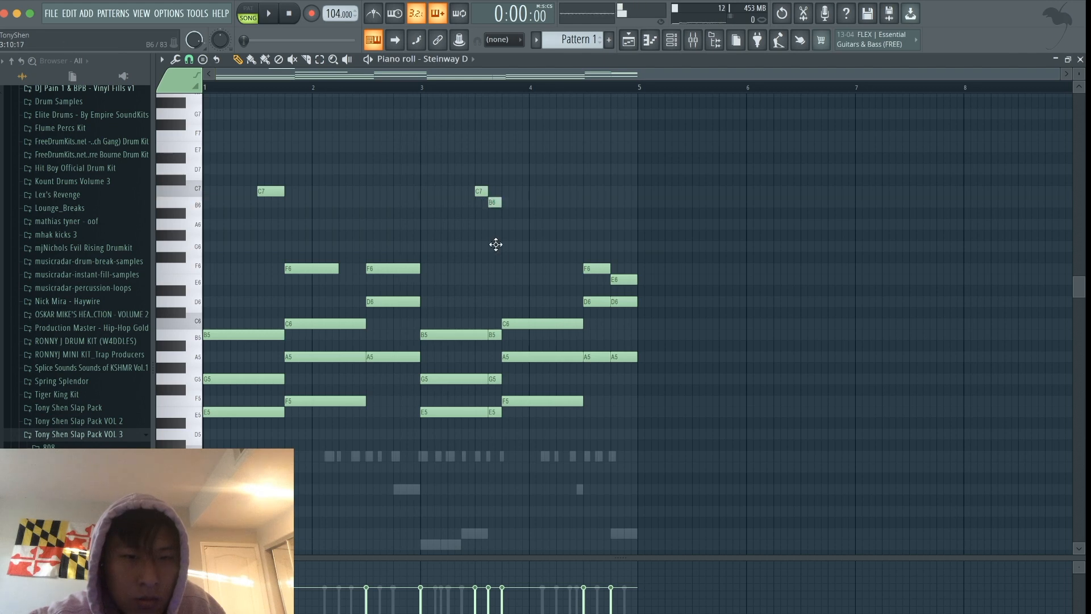
{"action": "key", "text": "space"}
{"action": "left_click_drag", "start_coordinate": [514, 268], "coordinate": [556, 273]}
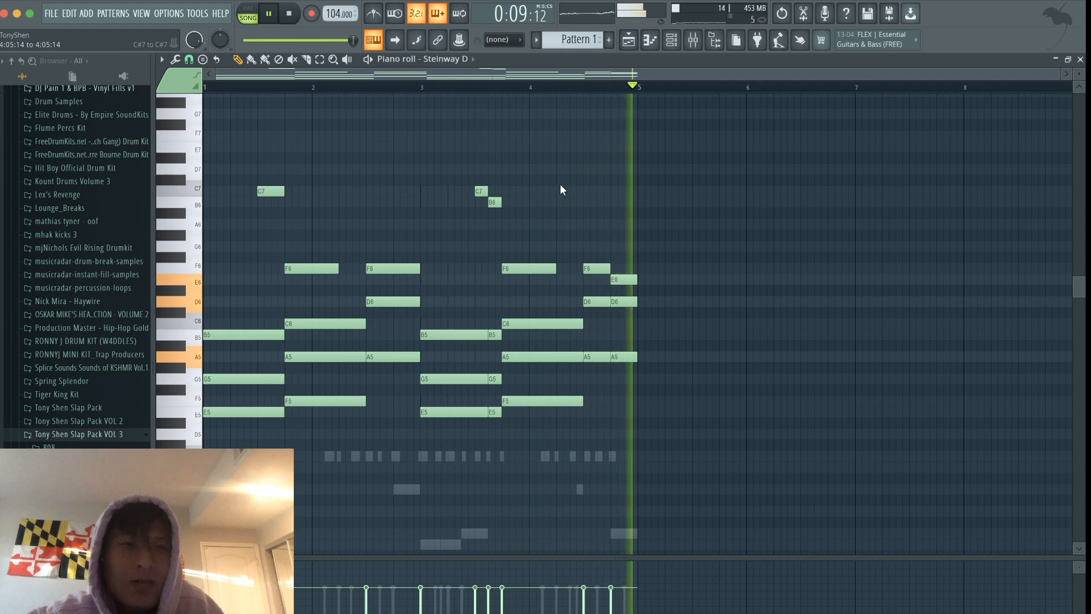
{"action": "key", "text": "space"}
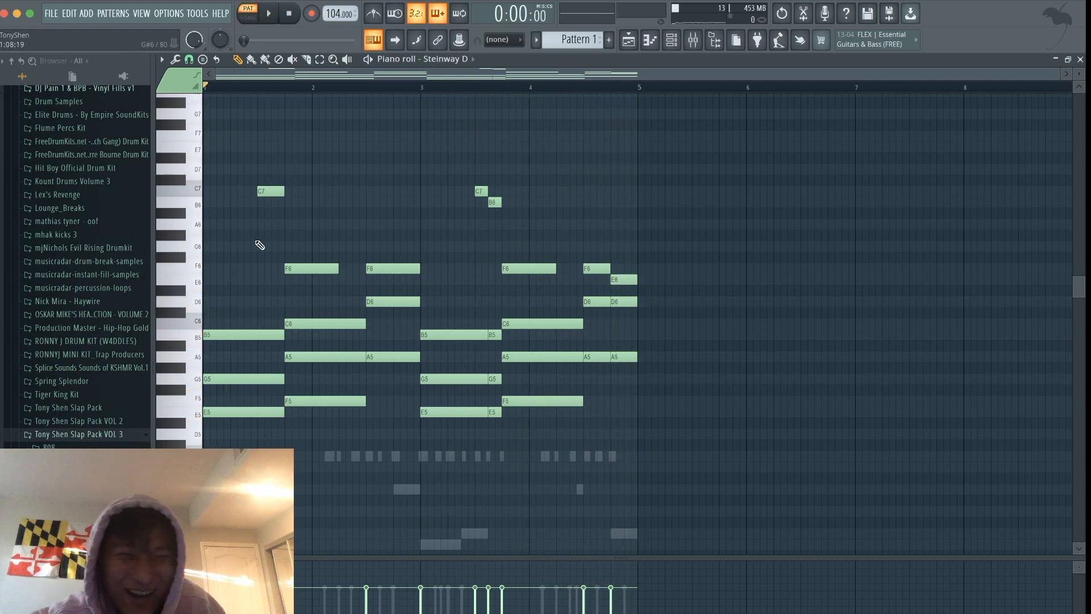
- Play Pattern 1 with the mixer open and link the Steinway D channel to mixer insert 8
{"action": "scroll", "coordinate": [227, 264], "scroll_direction": "down", "scroll_amount": 5}
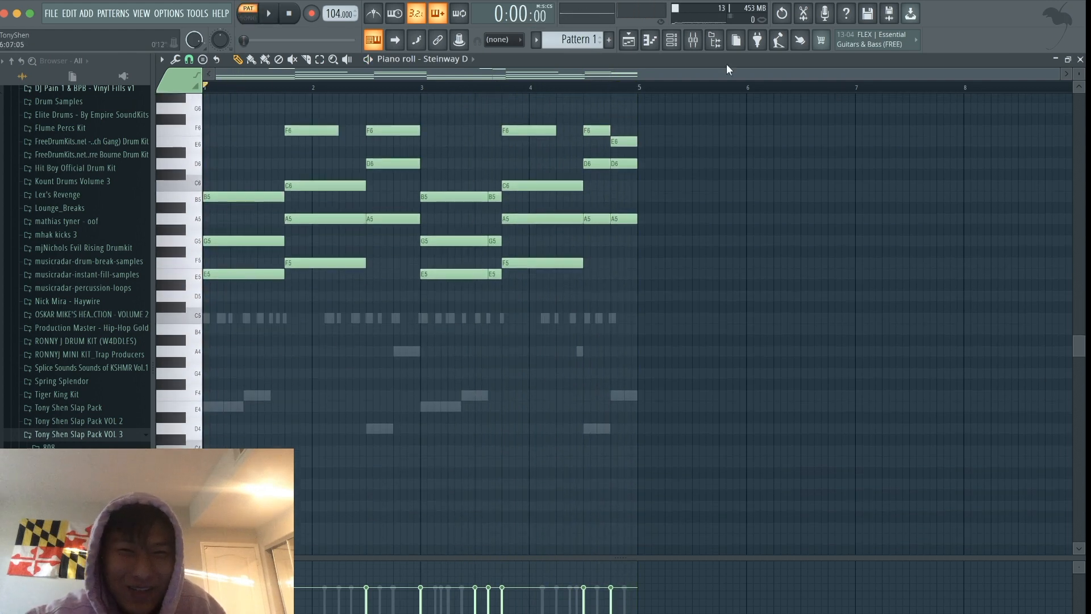
{"action": "left_click", "coordinate": [693, 40]}
{"action": "key", "text": "space"}
{"action": "left_click", "coordinate": [672, 39]}
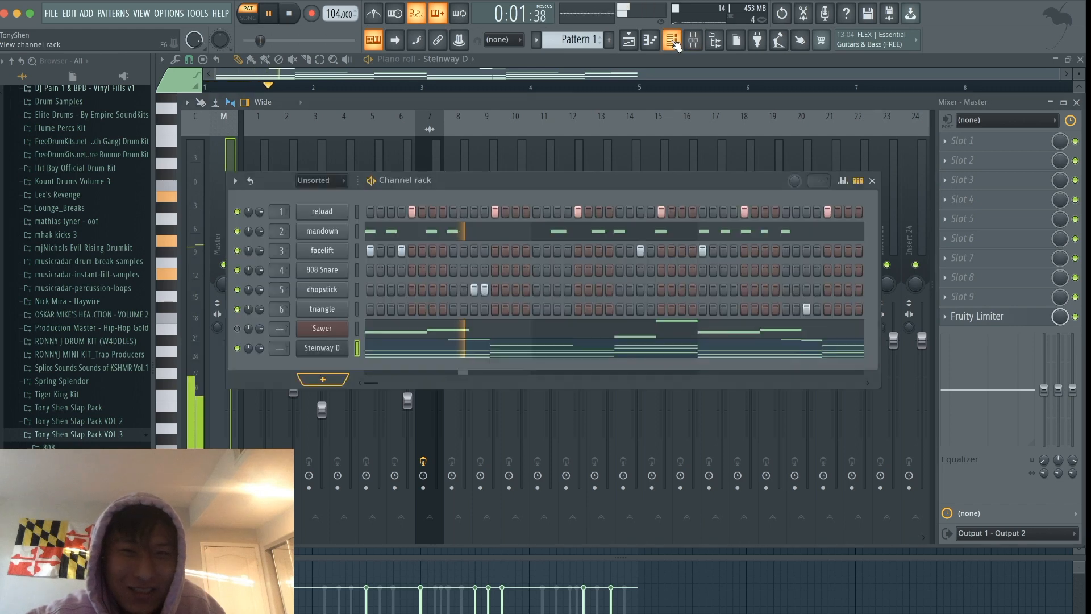
{"action": "left_click", "coordinate": [672, 39]}
{"action": "left_click", "coordinate": [629, 40]}
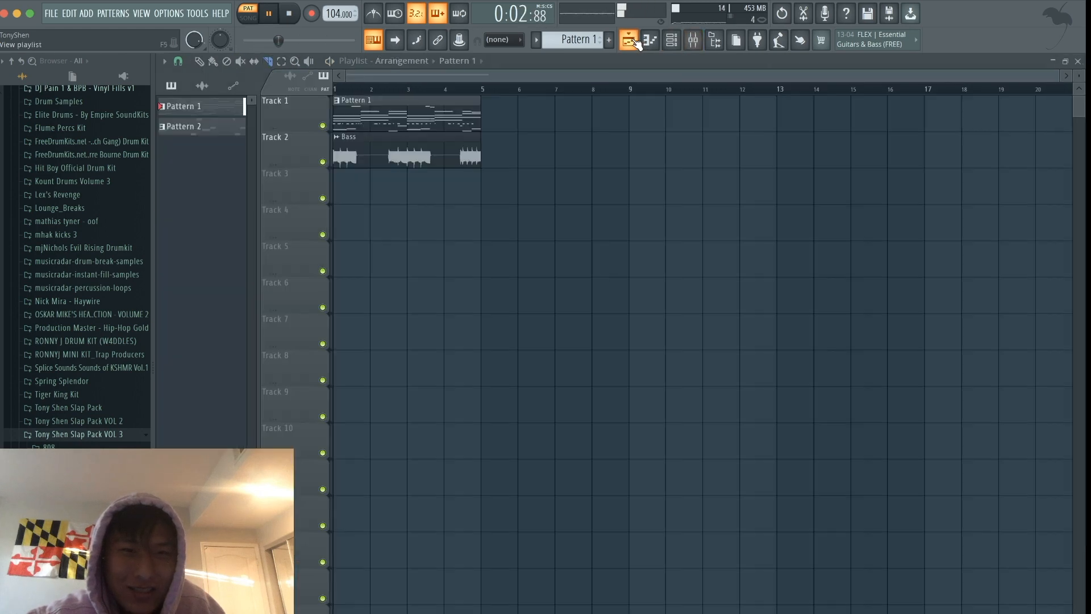
{"action": "left_click", "coordinate": [672, 40]}
{"action": "left_click", "coordinate": [693, 40]}
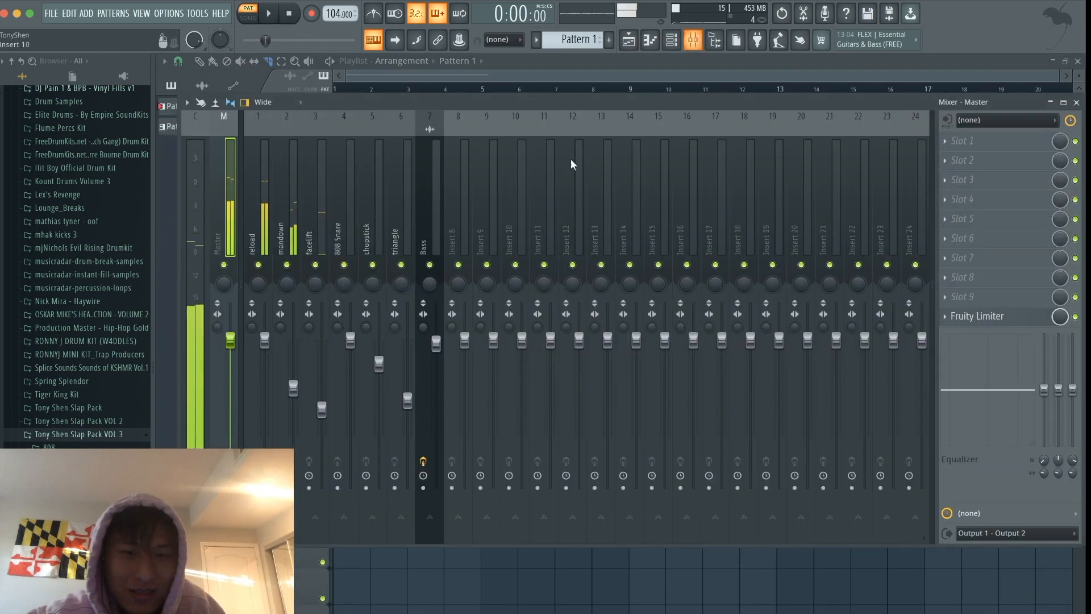
{"action": "left_click", "coordinate": [672, 40]}
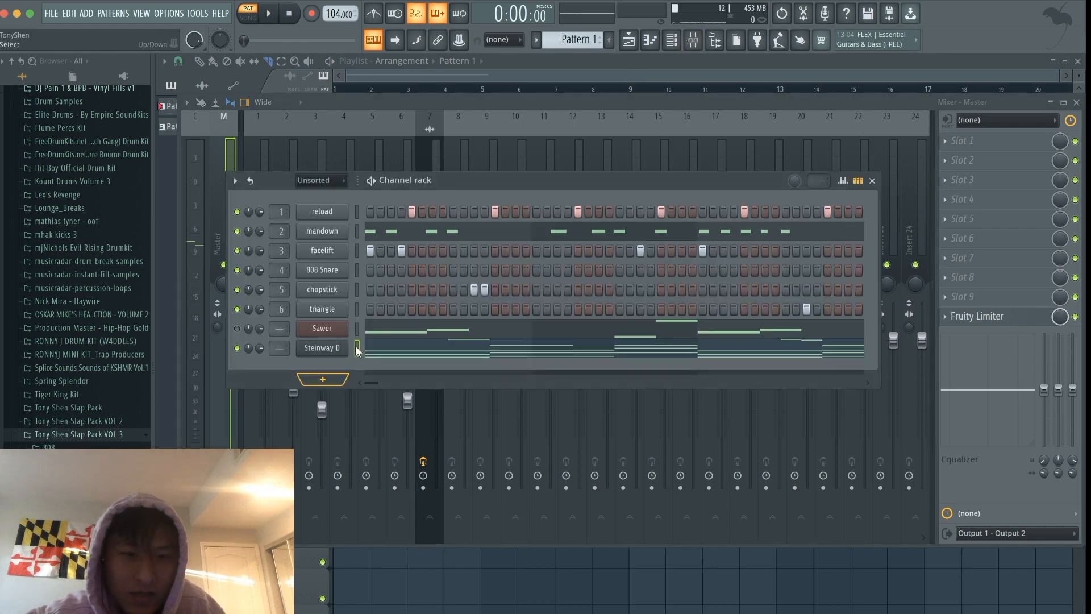
{"action": "left_click", "coordinate": [460, 151]}
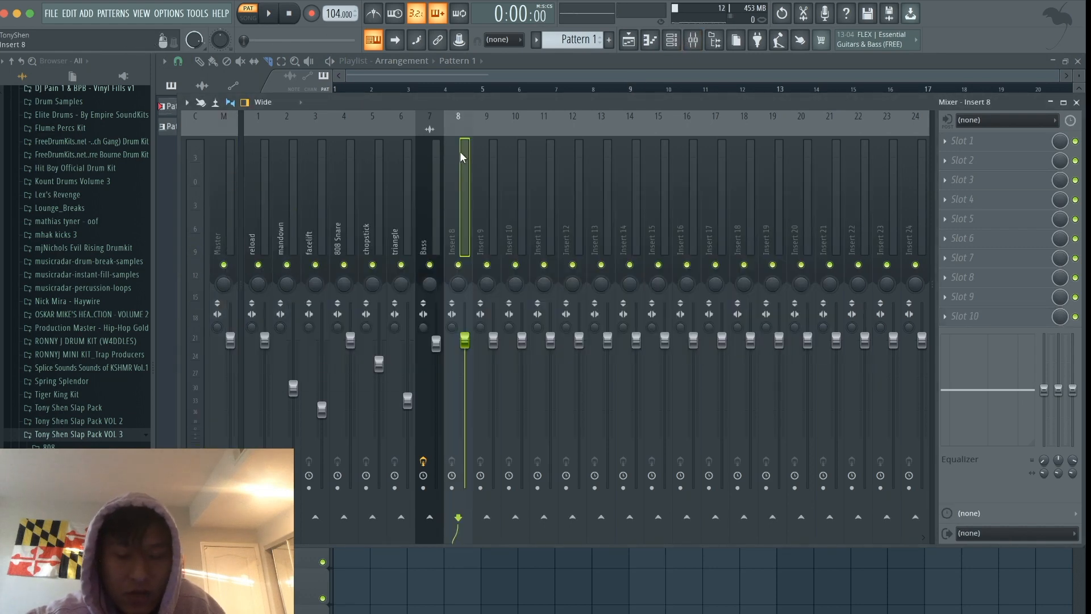
{"action": "key", "text": "ctrl+l"}
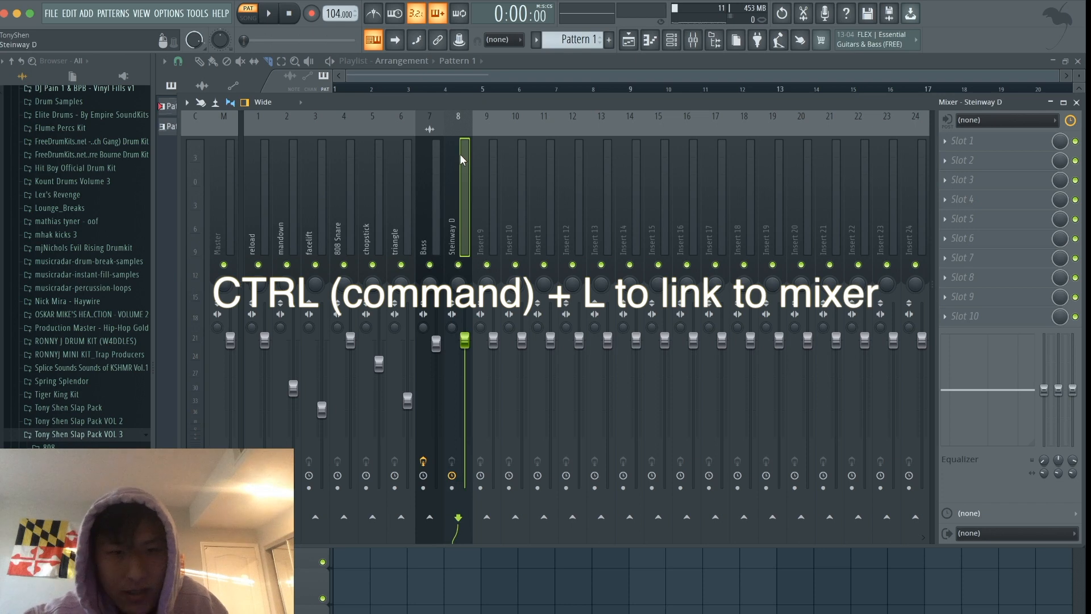
- Load Fruity Parametric EQ 2 in slot 1 of the Steinway D mixer track during playback
{"action": "key", "text": "space"}
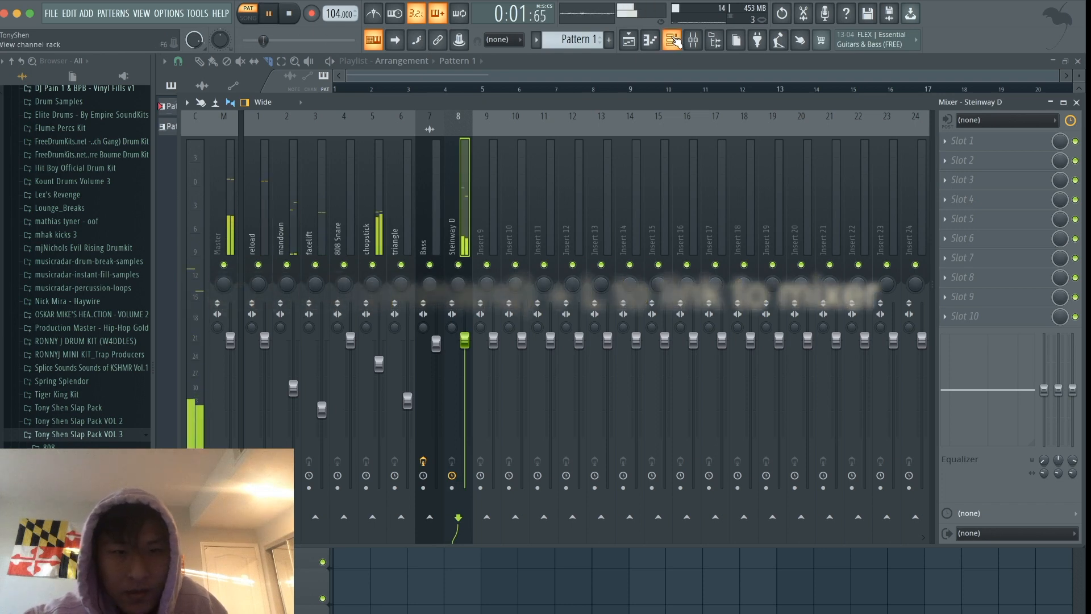
{"action": "left_click", "coordinate": [674, 40]}
{"action": "left_click", "coordinate": [462, 151]}
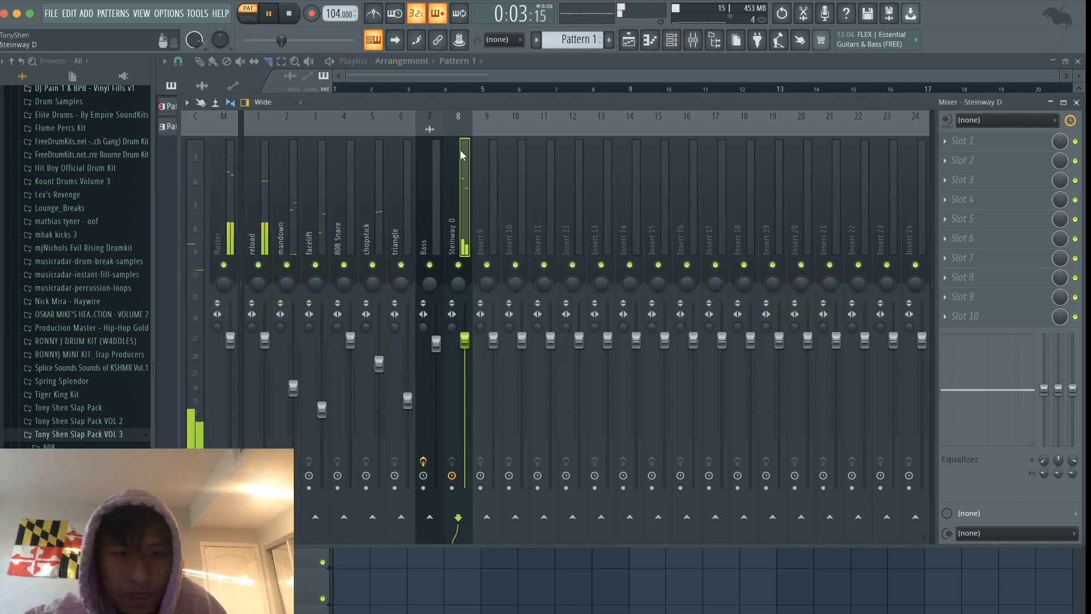
{"action": "left_click", "coordinate": [977, 146]}
{"action": "mouse_move", "coordinate": [976, 156]}
{"action": "left_click", "coordinate": [805, 524]}
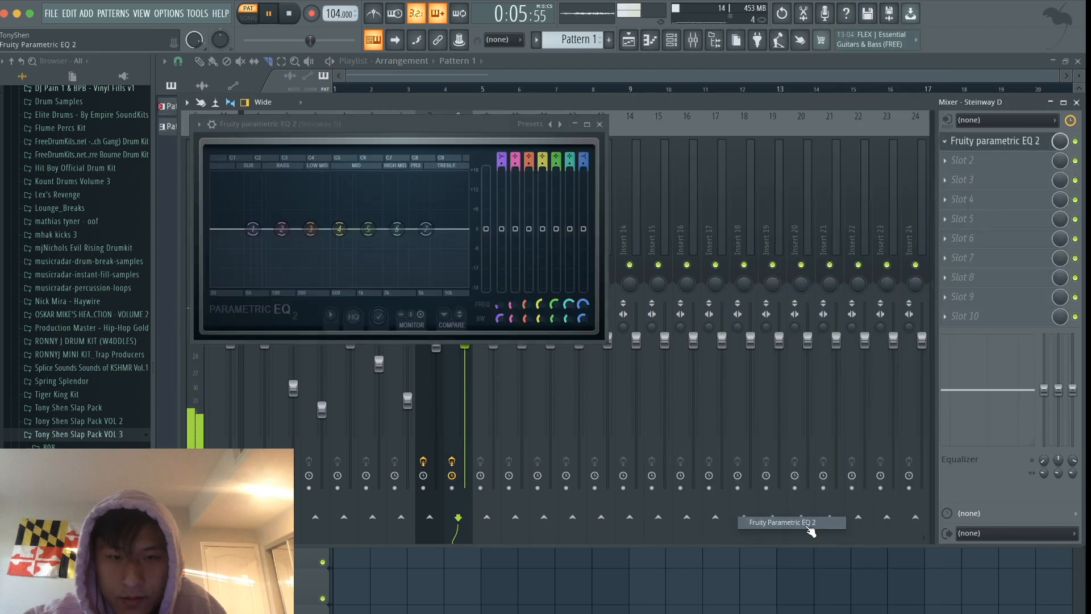
- Turn EQ band 1 into a high-pass filter and raise its cutoff to about 457 Hz while listening
{"action": "key", "text": "space"}
{"action": "left_click_drag", "start_coordinate": [503, 158], "coordinate": [503, 163]}
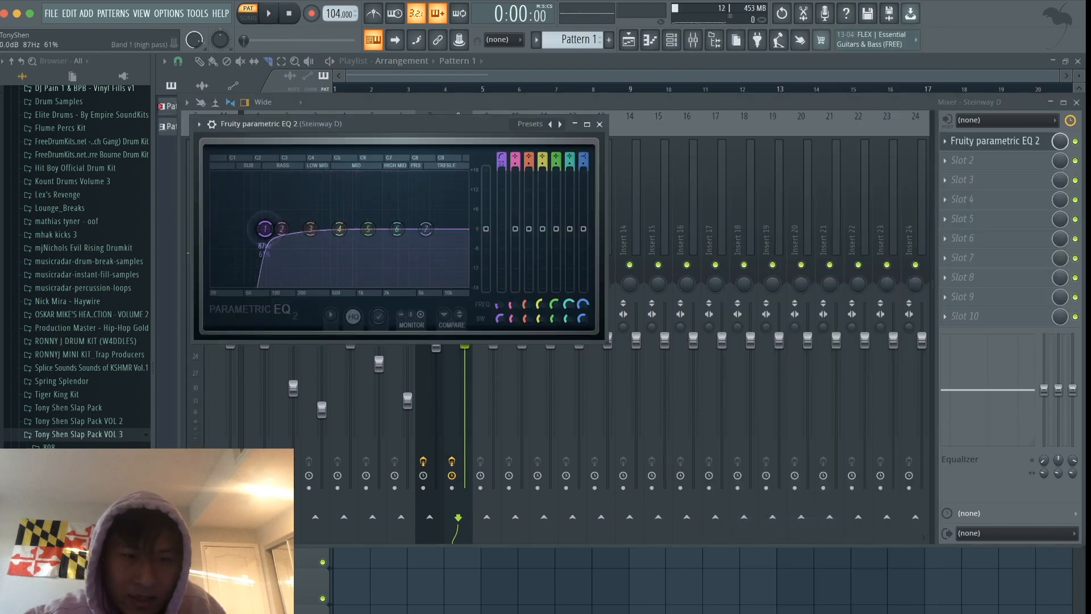
{"action": "key", "text": "space"}
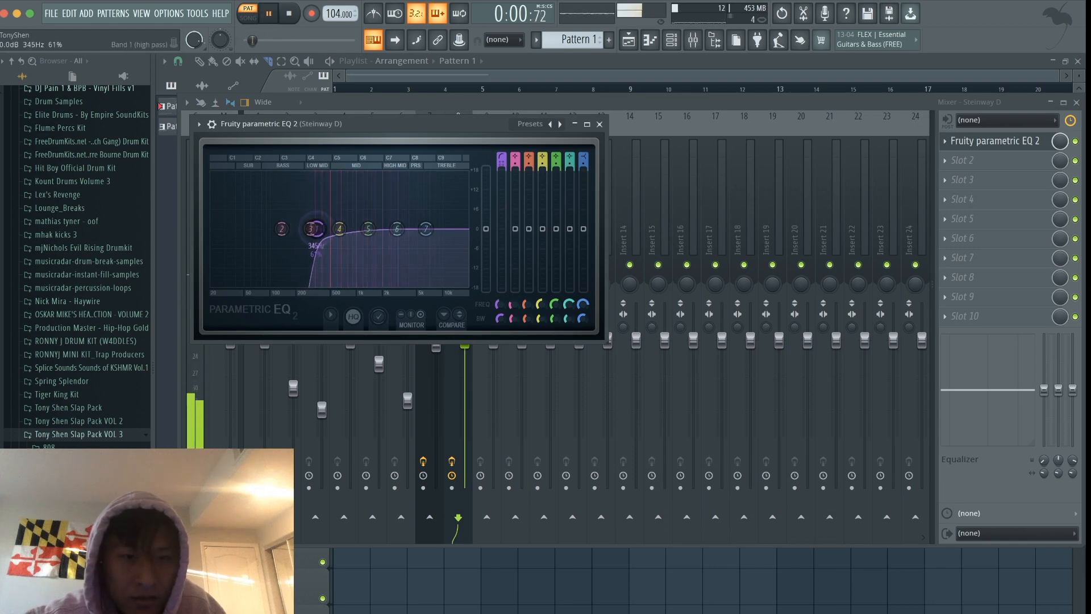
{"action": "left_click_drag", "start_coordinate": [320, 229], "coordinate": [328, 229]}
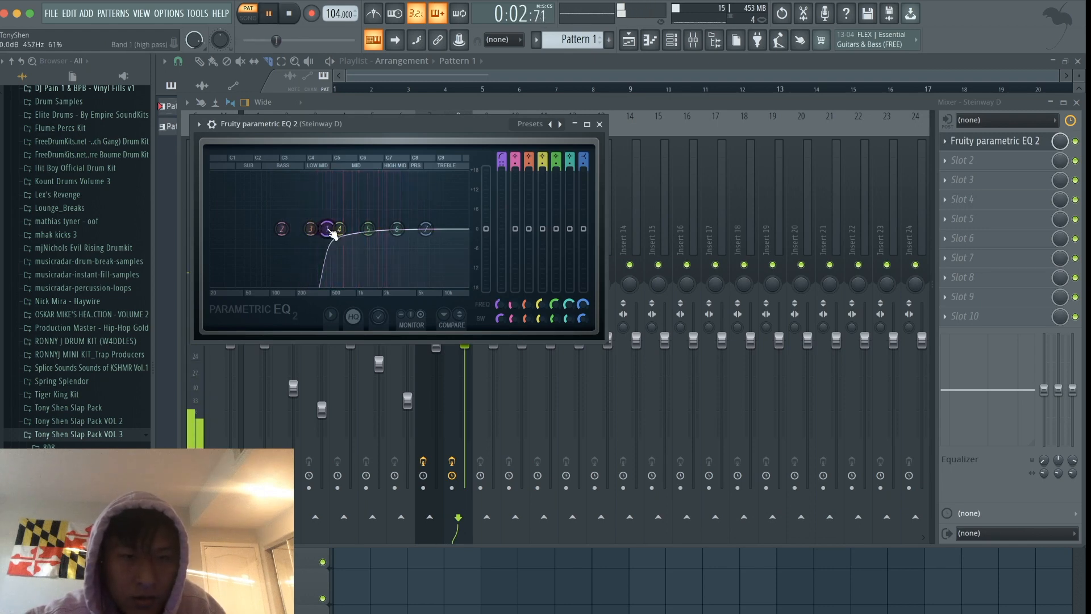
- Lower the band 7 high shelf to about -6.9 dB at 4291 Hz, listen to it and close the EQ
{"action": "left_click_drag", "start_coordinate": [437, 232], "coordinate": [425, 246]}
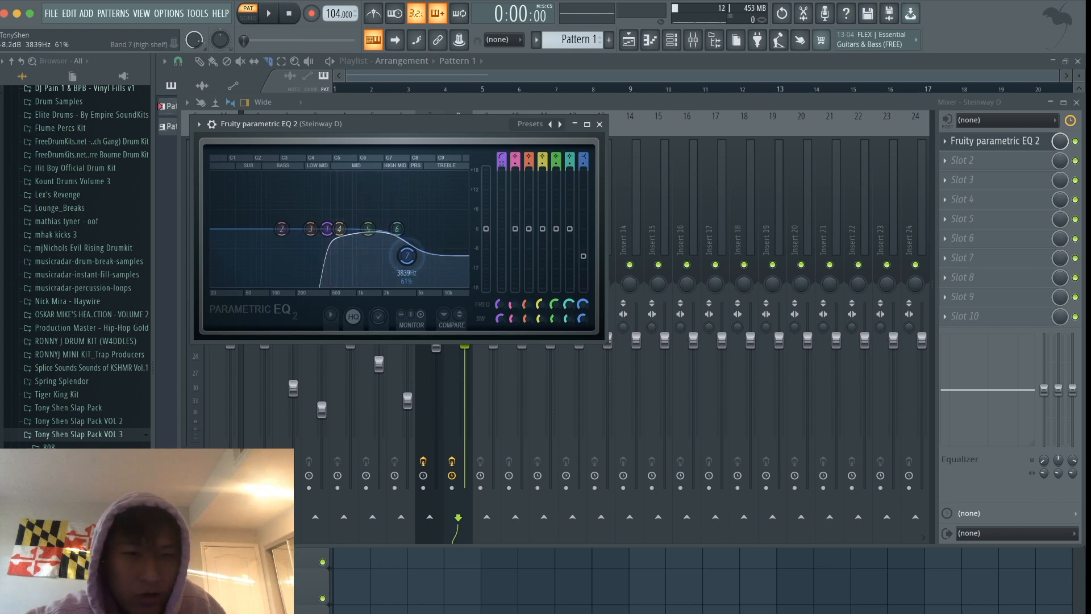
{"action": "key", "text": "space"}
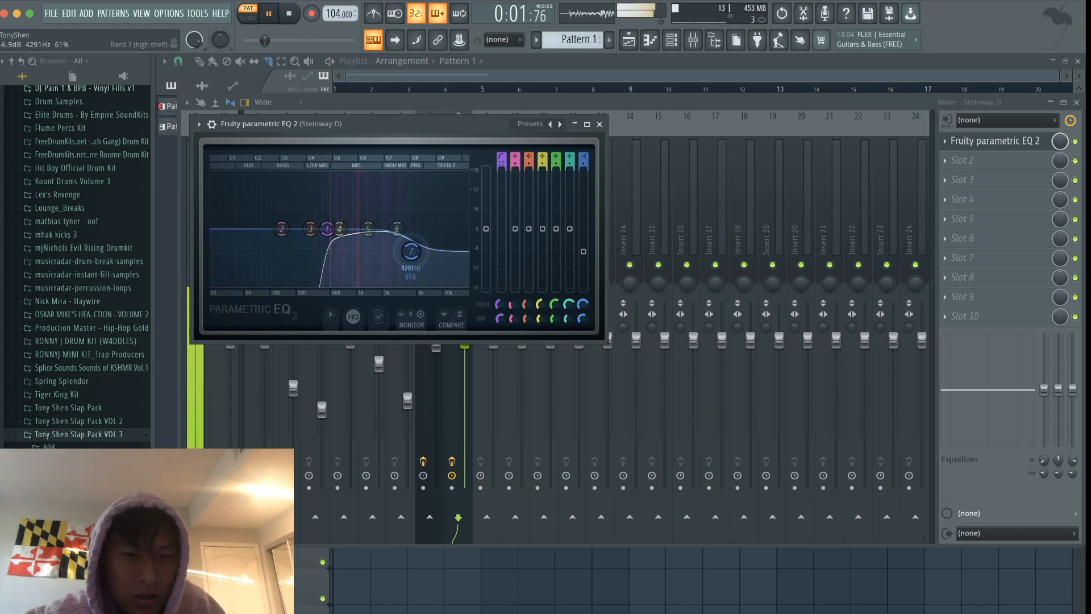
{"action": "left_click", "coordinate": [600, 124]}
- Load Fruity Reeverb 2 in slot 2 of the Steinway D track, adjust its room size and wet level, and close it
{"action": "left_click", "coordinate": [1005, 162]}
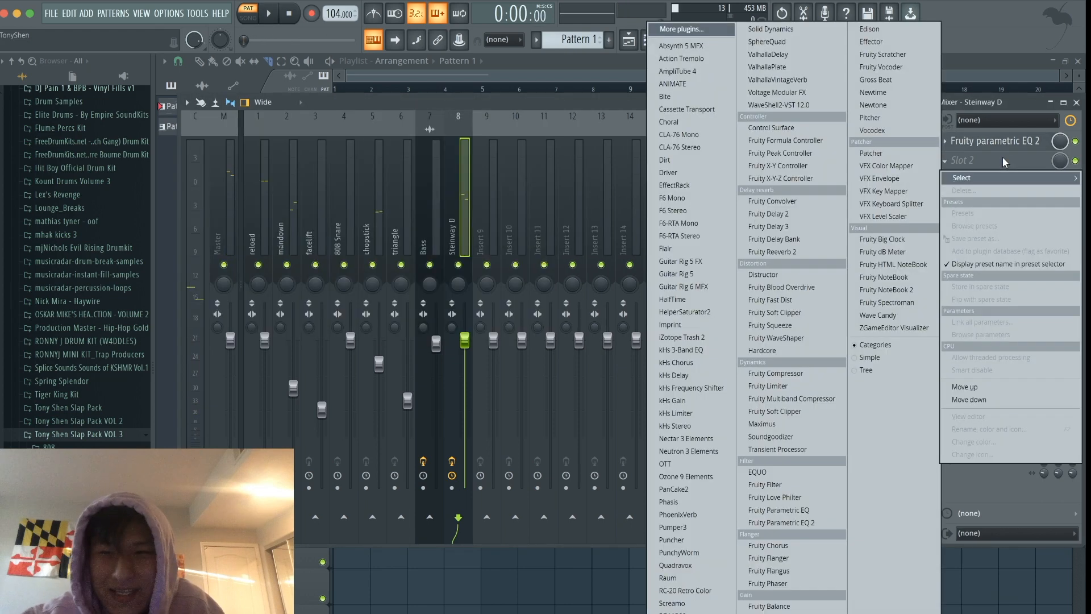
{"action": "left_click", "coordinate": [809, 258]}
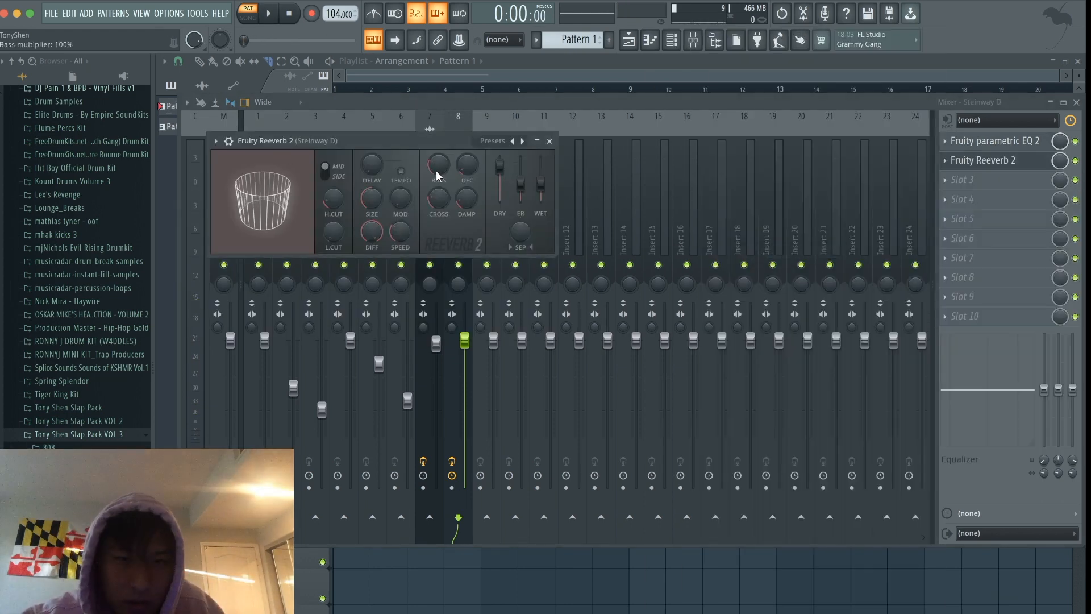
{"action": "key", "text": "space"}
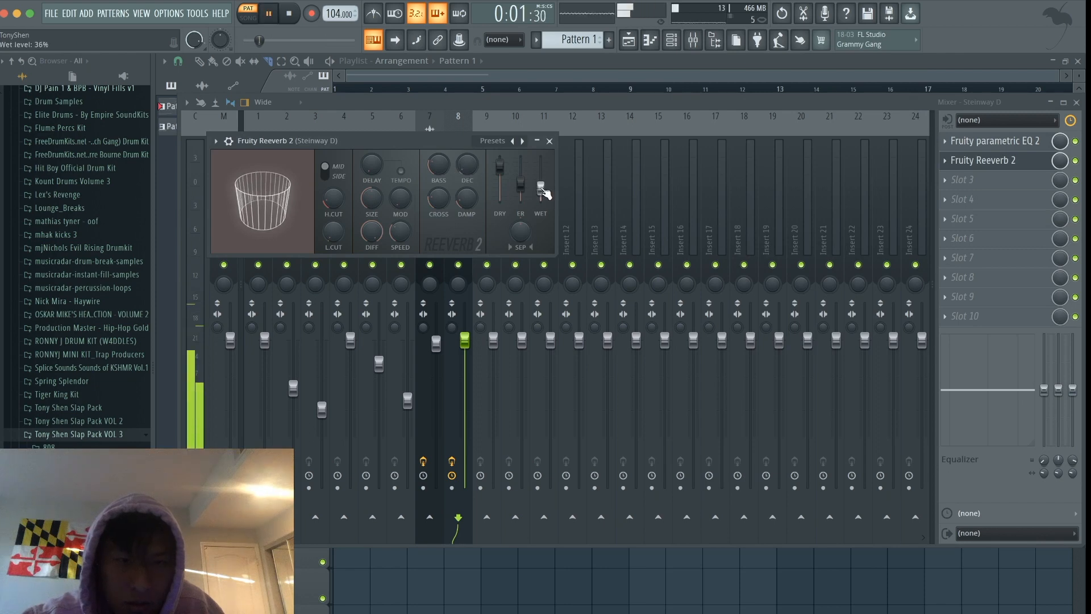
{"action": "left_click_drag", "start_coordinate": [373, 199], "coordinate": [375, 205]}
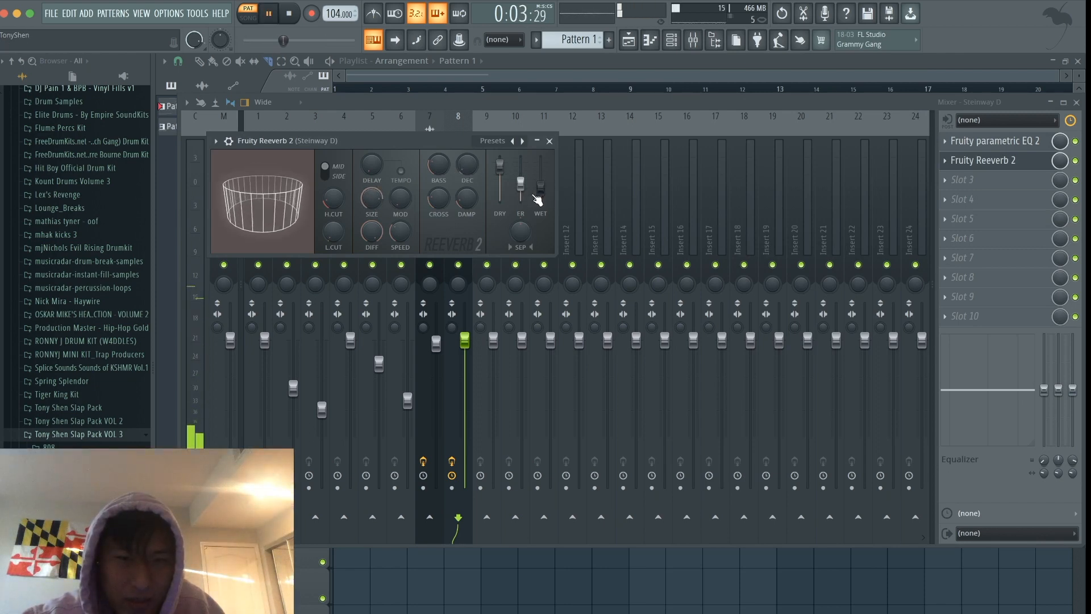
{"action": "left_click_drag", "start_coordinate": [537, 200], "coordinate": [537, 206]}
{"action": "left_click", "coordinate": [549, 141]}
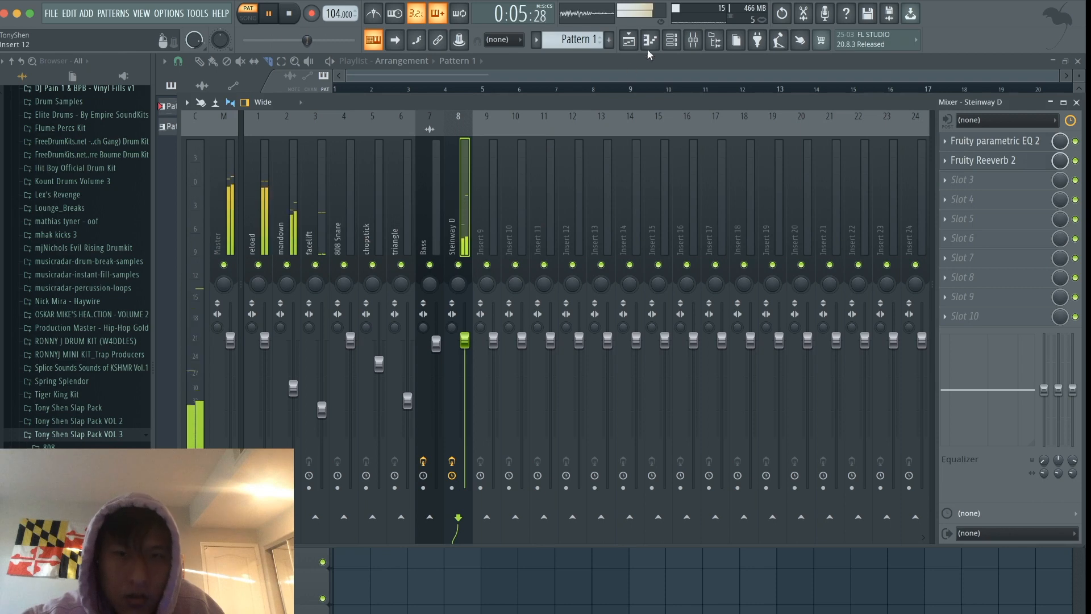
- Strum the first chord in the Steinway D piano roll by nudging G5 slightly later and B5 later still, and play it
{"action": "left_click", "coordinate": [673, 40]}
{"action": "left_click", "coordinate": [471, 349]}
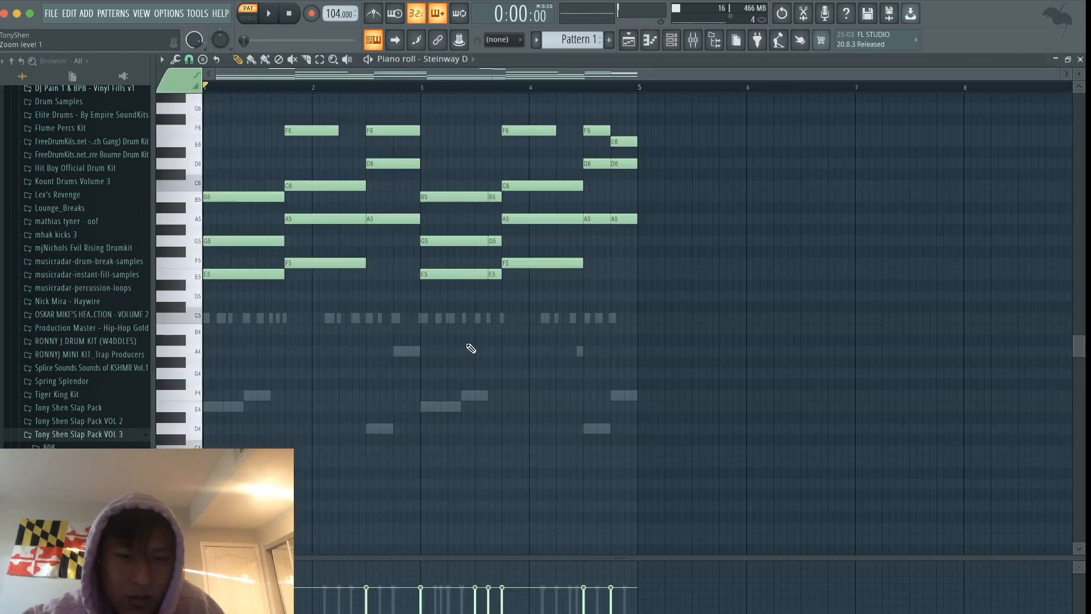
{"action": "scroll", "coordinate": [242, 291], "scroll_direction": "up", "scroll_amount": 3, "text": "ctrl"}
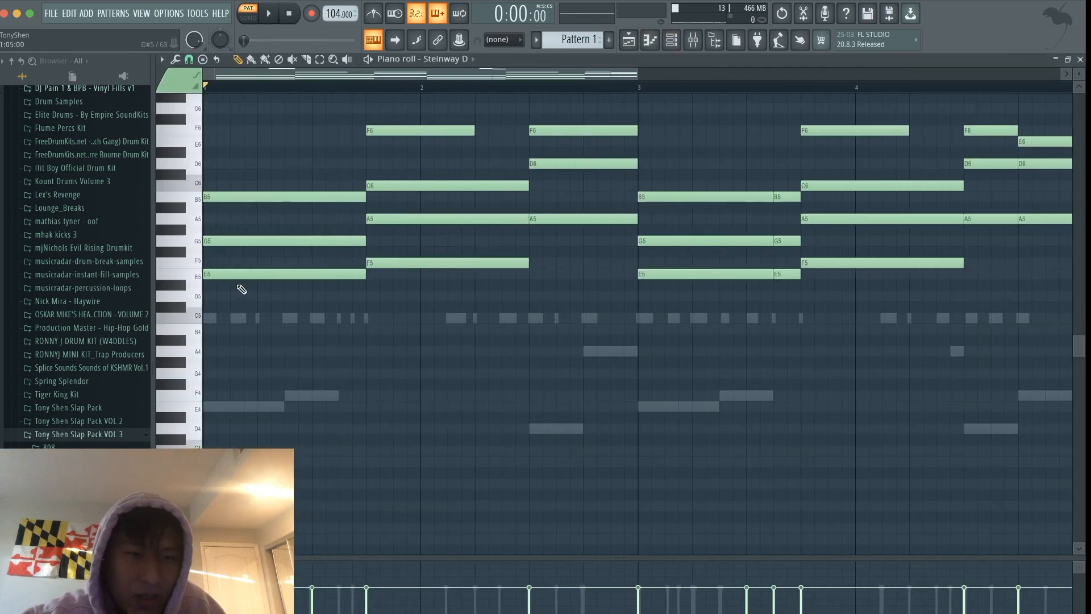
{"action": "key", "text": "shift+Right"}
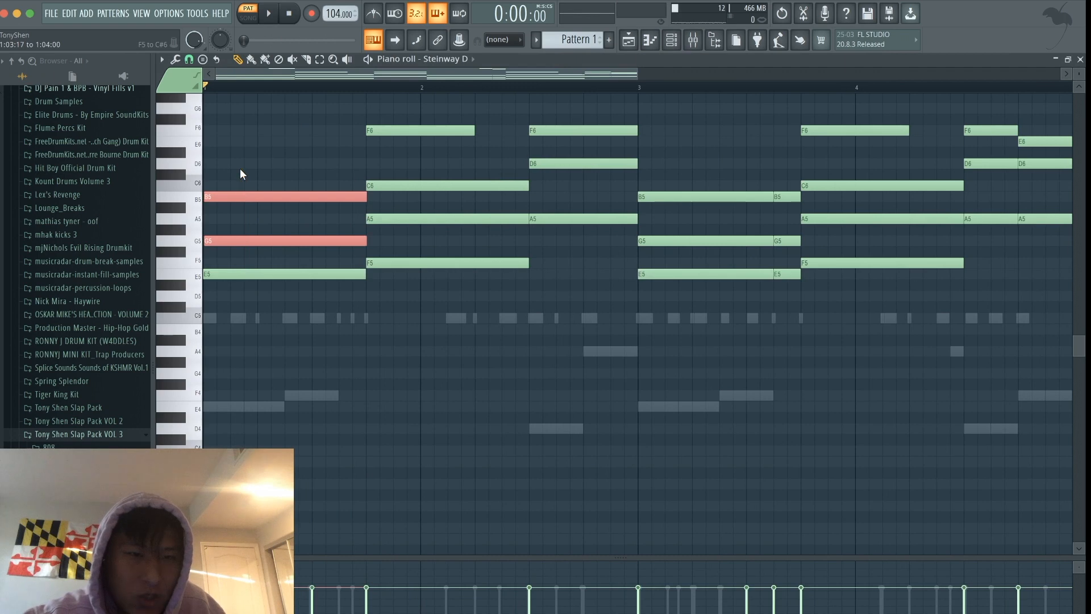
{"action": "key", "text": "shift+Left"}
{"action": "key", "text": "shift+Right"}
{"action": "key", "text": "shift+Right"}
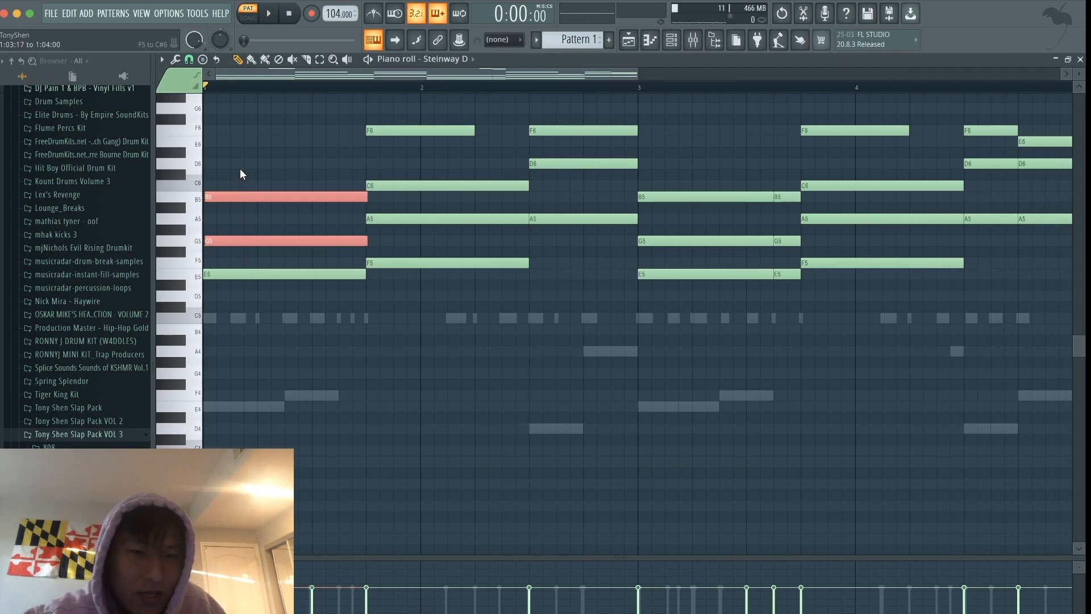
{"action": "left_click_drag", "start_coordinate": [240, 168], "coordinate": [265, 219]}
{"action": "key", "text": "shift+Right"}
{"action": "key", "text": "space"}
{"action": "scroll", "coordinate": [335, 153], "scroll_direction": "up", "scroll_amount": 2}
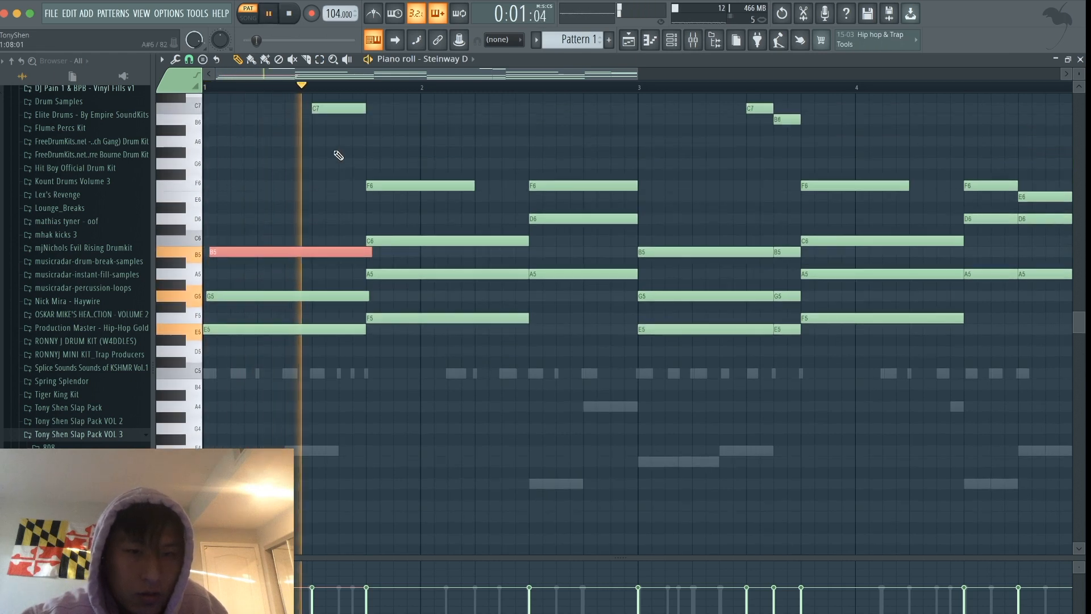
- Shift the C7 note on beat 3 of bar 1 slightly earlier
{"action": "left_click", "coordinate": [334, 151], "text": "ctrl"}
{"action": "scroll", "coordinate": [333, 150], "scroll_direction": "up", "scroll_amount": 3}
{"action": "key", "text": "space"}
{"action": "left_click_drag", "start_coordinate": [339, 212], "coordinate": [327, 153]}
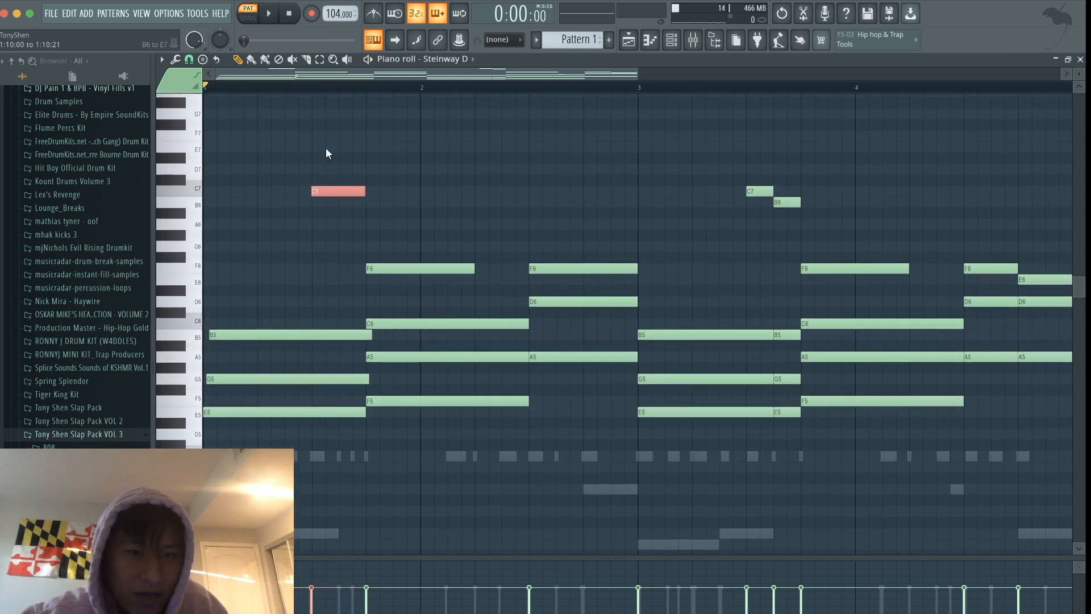
- Strum the chords through bar 2 and the first bar 3 chord by nudging their upper notes slightly later, shortening the first C6
{"action": "left_click_drag", "start_coordinate": [381, 237], "coordinate": [456, 292]}
{"action": "key", "text": "shift+Right"}
{"action": "key", "text": "shift+Right"}
{"action": "key", "text": "ctrl+Right"}
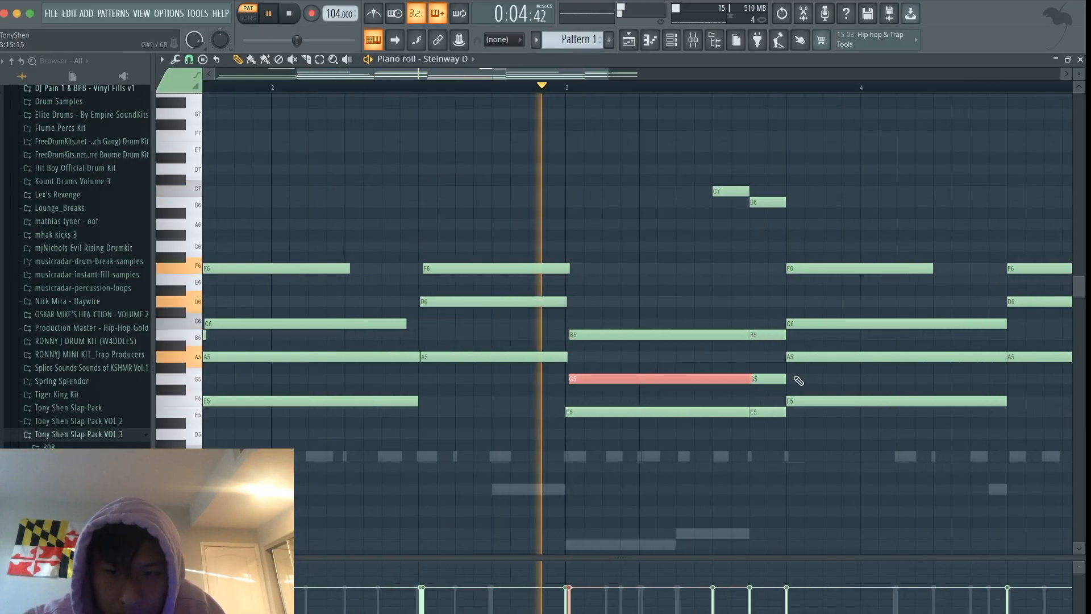
- Shorten the long G5 in bar 3 and nudge the short G5 and B5 that follow it slightly later
{"action": "left_click_drag", "start_coordinate": [750, 379], "coordinate": [733, 379]}
{"action": "left_click_drag", "start_coordinate": [769, 391], "coordinate": [775, 369]}
{"action": "key", "text": "shift+Right"}
{"action": "key", "text": "shift+Right"}
{"action": "key", "text": "shift+Right"}
{"action": "key", "text": "shift+Right"}
{"action": "key", "text": "shift+Right"}
{"action": "key", "text": "shift+Right"}
{"action": "key", "text": "shift+Right"}
{"action": "key", "text": "shift+Right"}
{"action": "key", "text": "shift+Right"}
{"action": "key", "text": "shift+Right"}
- Shift the B6 melody note in bar 3 slightly earlier
{"action": "left_click_drag", "start_coordinate": [771, 345], "coordinate": [764, 197]}
{"action": "key", "text": "shift+Left"}
{"action": "key", "text": "shift+Left"}
{"action": "key", "text": "shift+Left"}
{"action": "key", "text": "shift+Left"}
{"action": "key", "text": "shift+Left"}
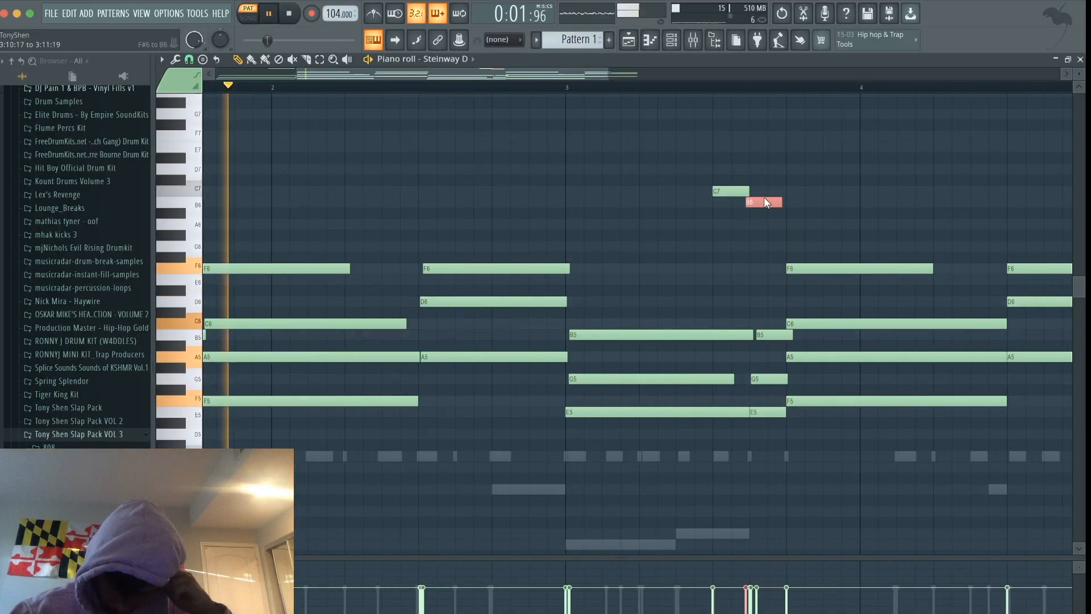
- Stagger the chords from beat 4 of bar 3 to the end of bar 4 by nudging notes slightly later, and shorten the last A5
{"action": "left_click_drag", "start_coordinate": [970, 246], "coordinate": [910, 276]}
{"action": "key", "text": "shift+Right"}
{"action": "key", "text": "shift+Right"}
{"action": "key", "text": "shift+Right"}
{"action": "key", "text": "shift+Right"}
{"action": "key", "text": "shift+Right"}
{"action": "left_click_drag", "start_coordinate": [910, 311], "coordinate": [889, 333]}
{"action": "key", "text": "shift+Right"}
{"action": "key", "text": "shift+Right"}
{"action": "key", "text": "shift+Right"}
{"action": "key", "text": "shift+Right"}
{"action": "key", "text": "shift+Right"}
{"action": "left_click_drag", "start_coordinate": [903, 343], "coordinate": [919, 385]}
{"action": "scroll", "coordinate": [886, 364], "scroll_direction": "right", "scroll_amount": 4}
{"action": "left_click_drag", "start_coordinate": [904, 289], "coordinate": [927, 249]}
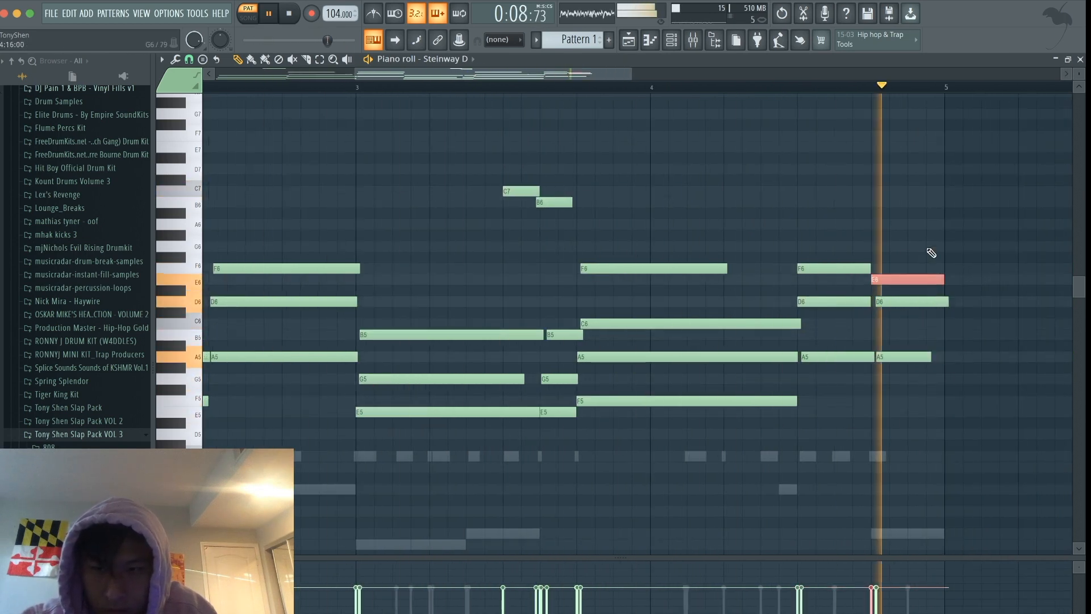
{"action": "key", "text": "shift+Right"}
{"action": "key", "text": "shift+Right"}
{"action": "key", "text": "shift+Right"}
{"action": "key", "text": "shift+Right"}
{"action": "key", "text": "shift+Right"}
{"action": "key", "text": "shift+Right"}
{"action": "key", "text": "shift+Right"}
{"action": "key", "text": "shift+Right"}
- Slice off the note ends that overhang the end of bar 4
{"action": "key", "text": "space"}
{"action": "left_click_drag", "start_coordinate": [825, 289], "coordinate": [853, 318]}
{"action": "scroll", "coordinate": [1001, 271], "scroll_direction": "down", "scroll_amount": 4}
{"action": "key", "text": "c"}
{"action": "left_click_drag", "start_coordinate": [938, 256], "coordinate": [937, 324]}
- Play the humanized chords from beat 3 of bar 3 and return to the Draw tool
{"action": "key", "text": "space"}
{"action": "left_click", "coordinate": [660, 88]}
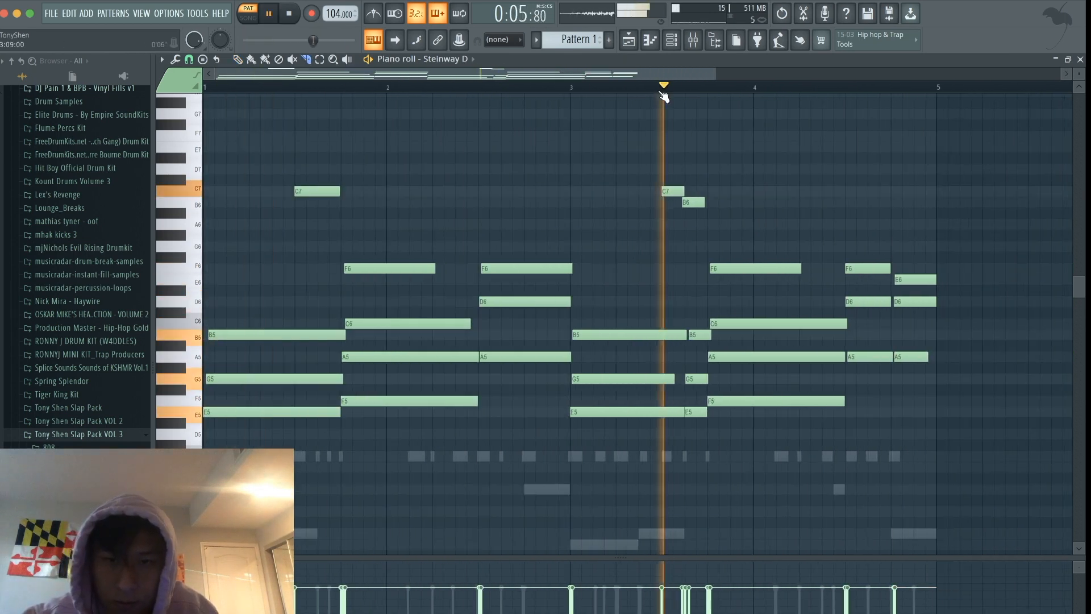
{"action": "scroll", "coordinate": [772, 214], "scroll_direction": "down", "scroll_amount": 2}
{"action": "left_click", "coordinate": [237, 60]}
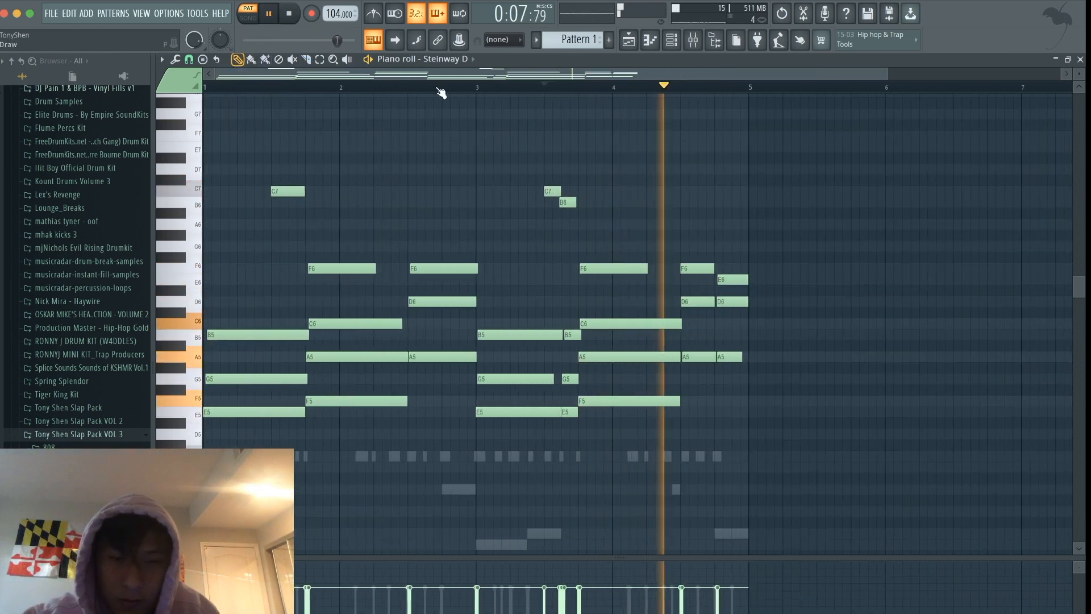
{"action": "scroll", "coordinate": [769, 200], "scroll_direction": "down", "scroll_amount": 1}
{"action": "key", "text": "space"}
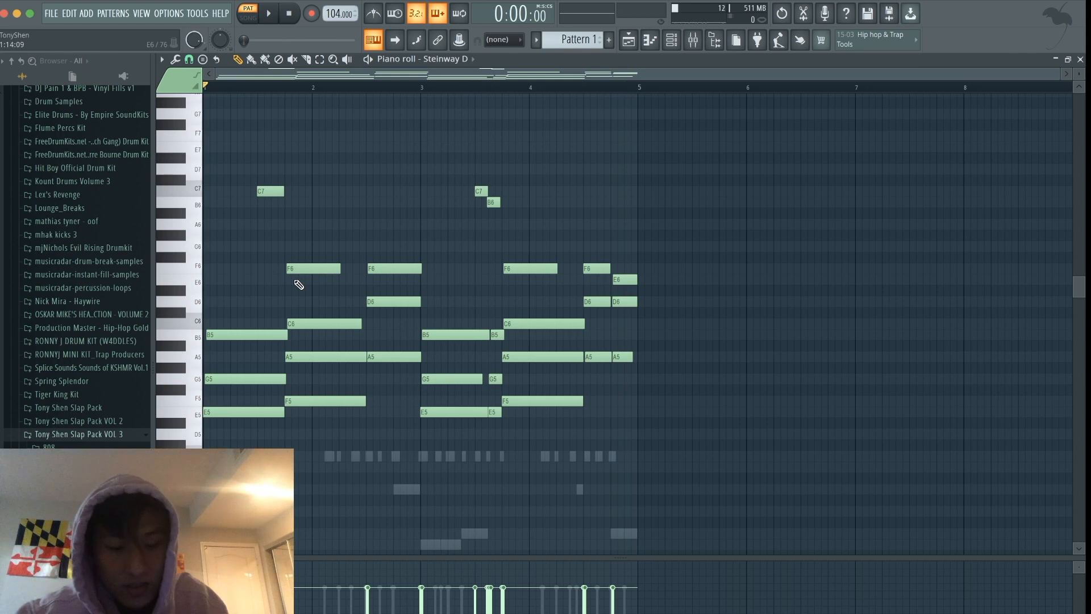
- Randomize the Steinway D note velocities by about 22% with Bipolar enabled
{"action": "key", "text": "alt+r"}
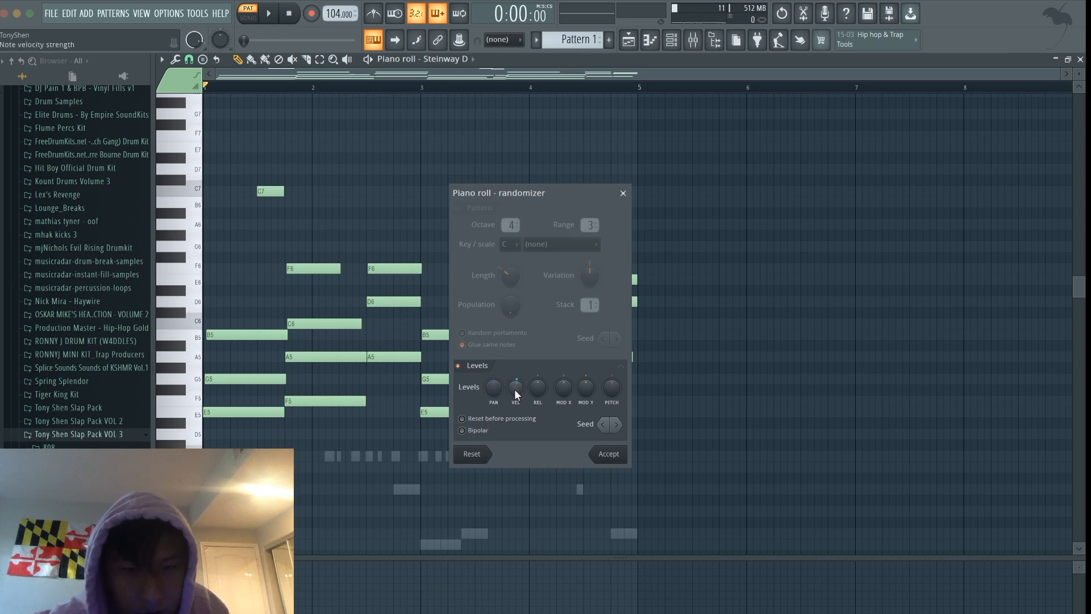
{"action": "left_click_drag", "start_coordinate": [515, 390], "coordinate": [515, 380]}
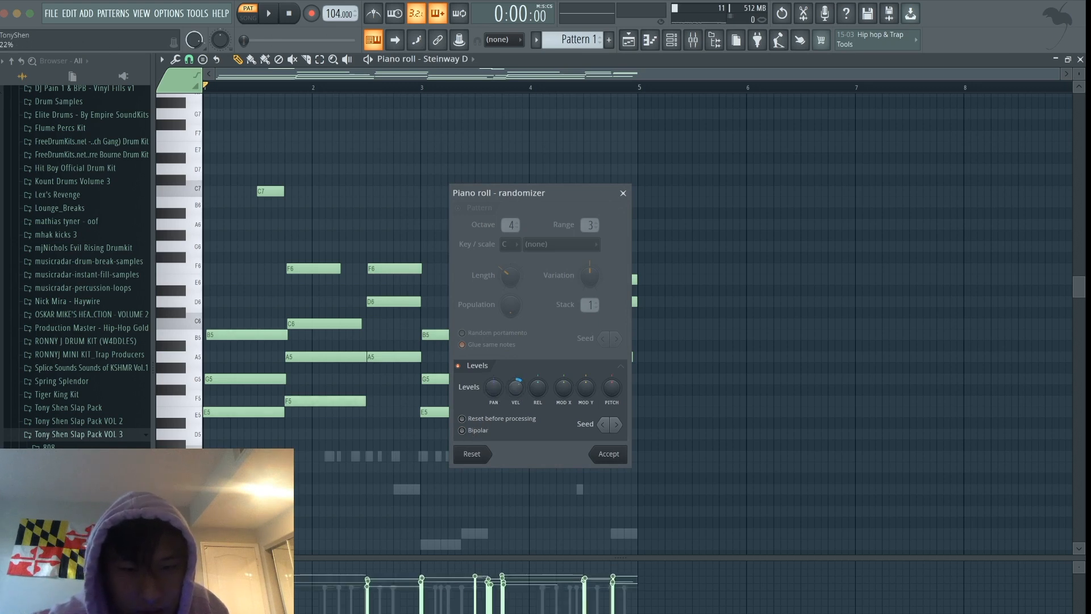
{"action": "left_click", "coordinate": [463, 433]}
{"action": "left_click", "coordinate": [463, 433]}
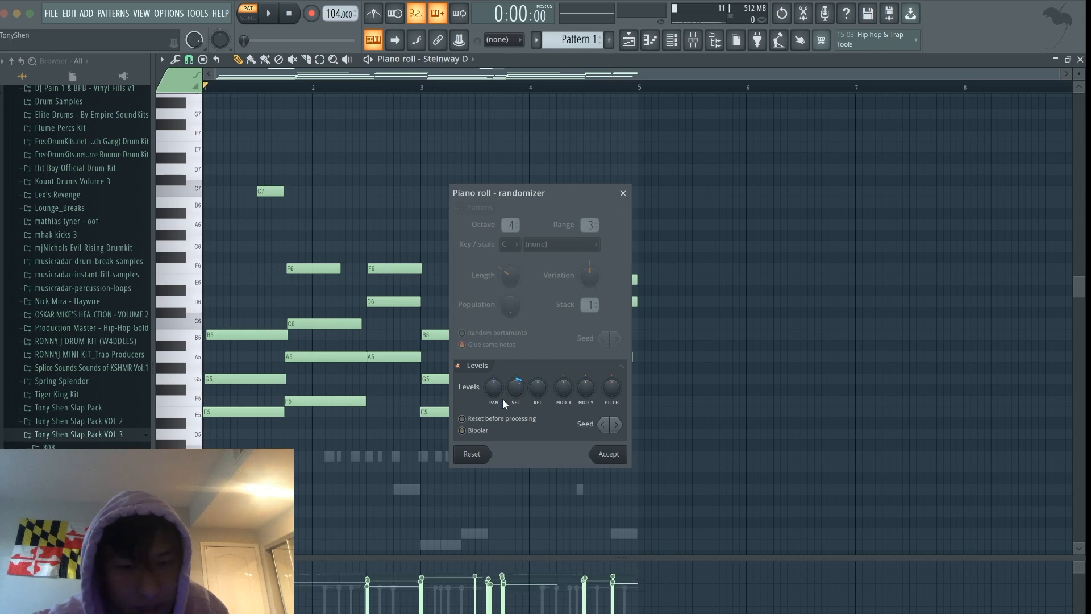
{"action": "left_click_drag", "start_coordinate": [515, 387], "coordinate": [516, 381]}
{"action": "left_click", "coordinate": [469, 434]}
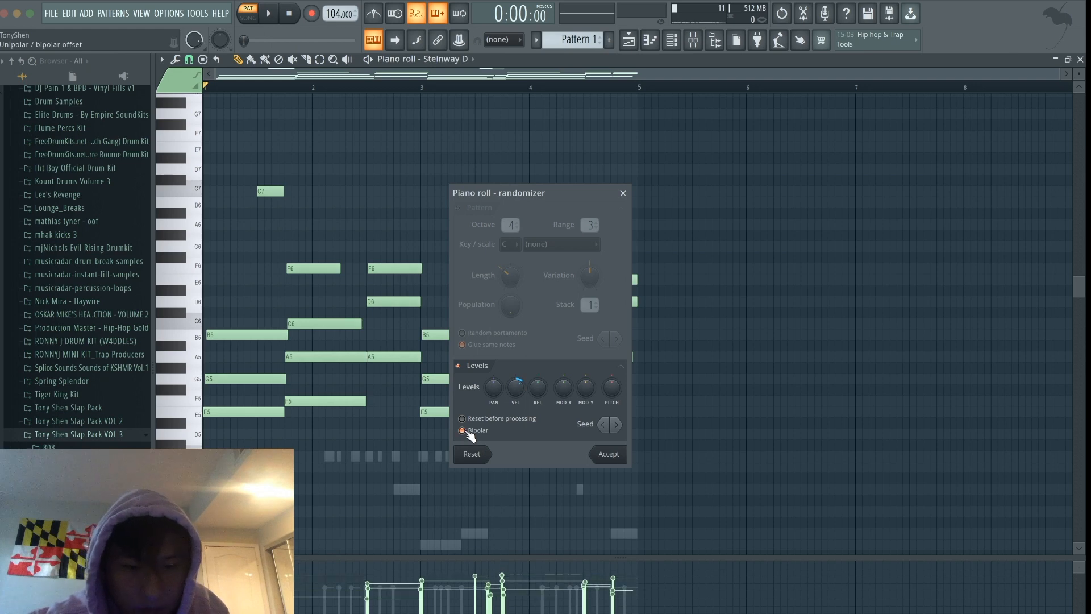
{"action": "left_click", "coordinate": [602, 454]}
- Lower the Steinway D mixer track's level while the pattern plays
{"action": "key", "text": "space"}
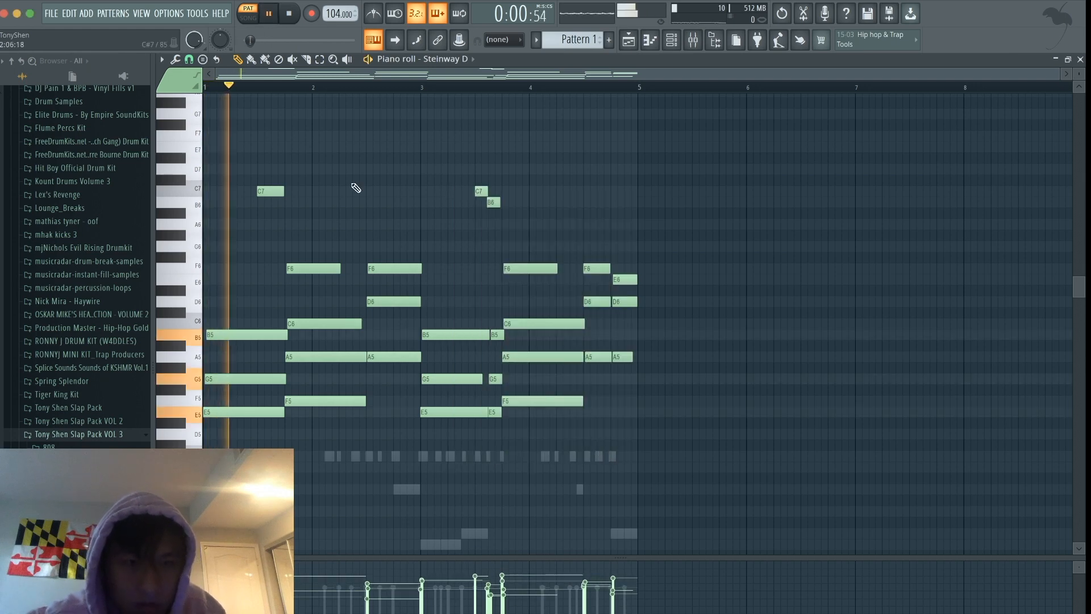
{"action": "left_click", "coordinate": [694, 41]}
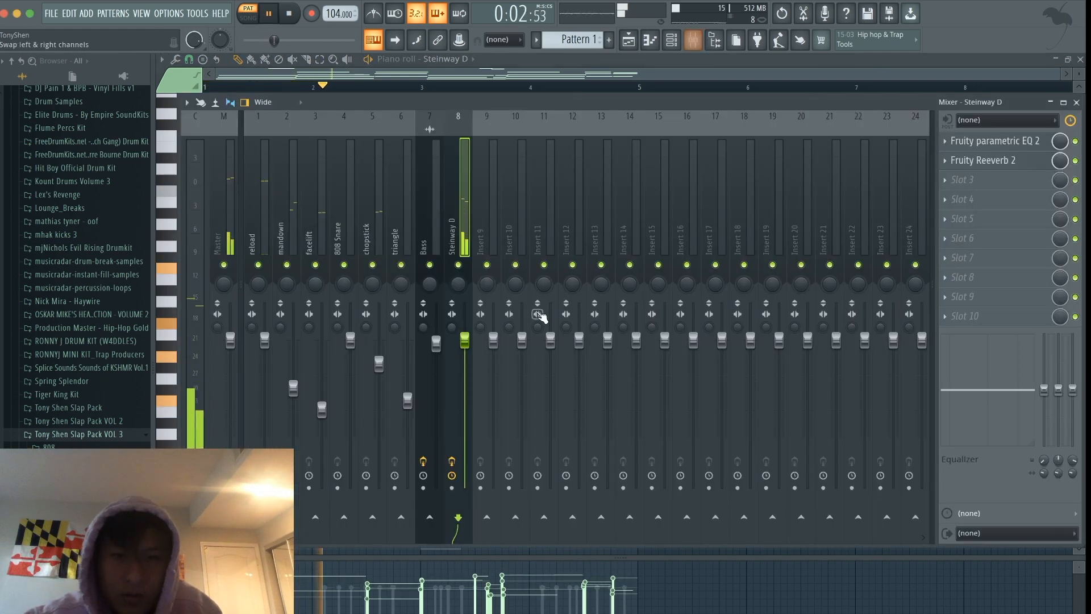
{"action": "left_click_drag", "start_coordinate": [465, 340], "coordinate": [464, 366]}
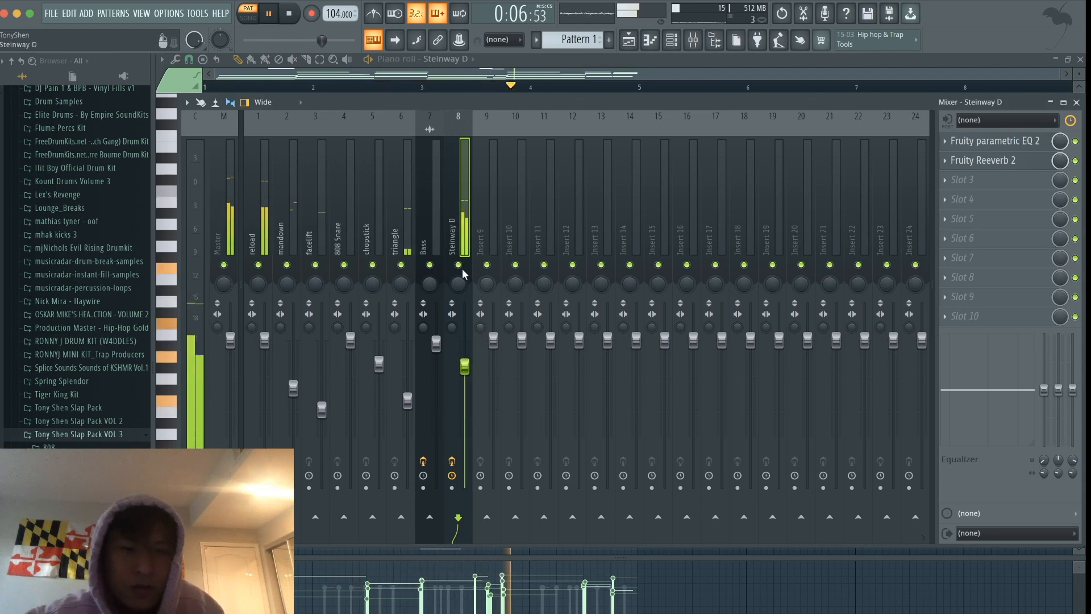
- Add a GMS synth channel, load the Midnight 2 TE preset from the Leads & Synths bank, and close the synth
{"action": "left_click", "coordinate": [629, 41]}
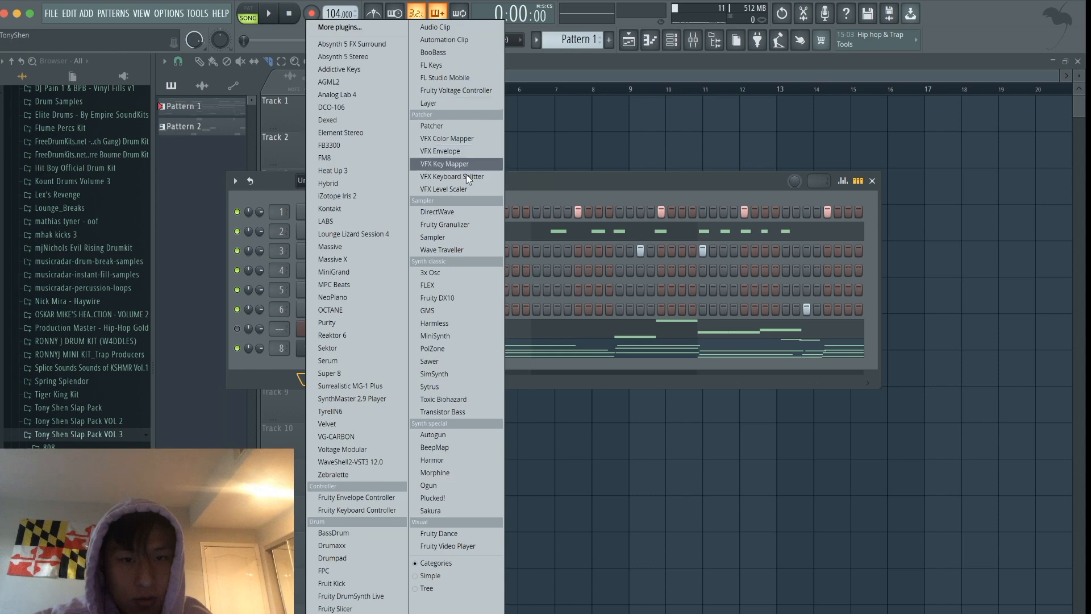
{"action": "left_click", "coordinate": [463, 311]}
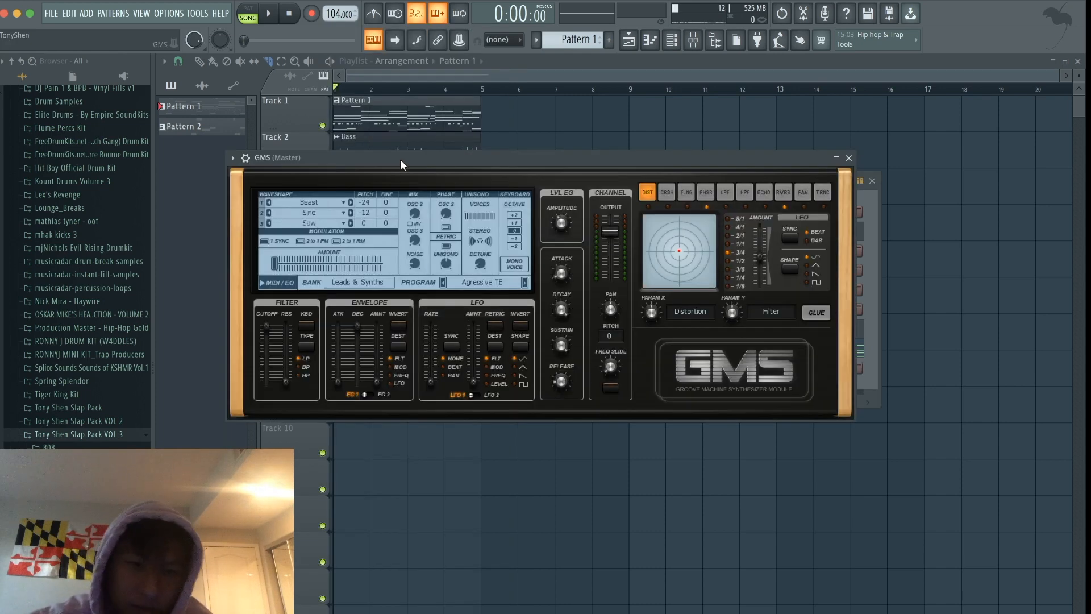
{"action": "left_click", "coordinate": [355, 281]}
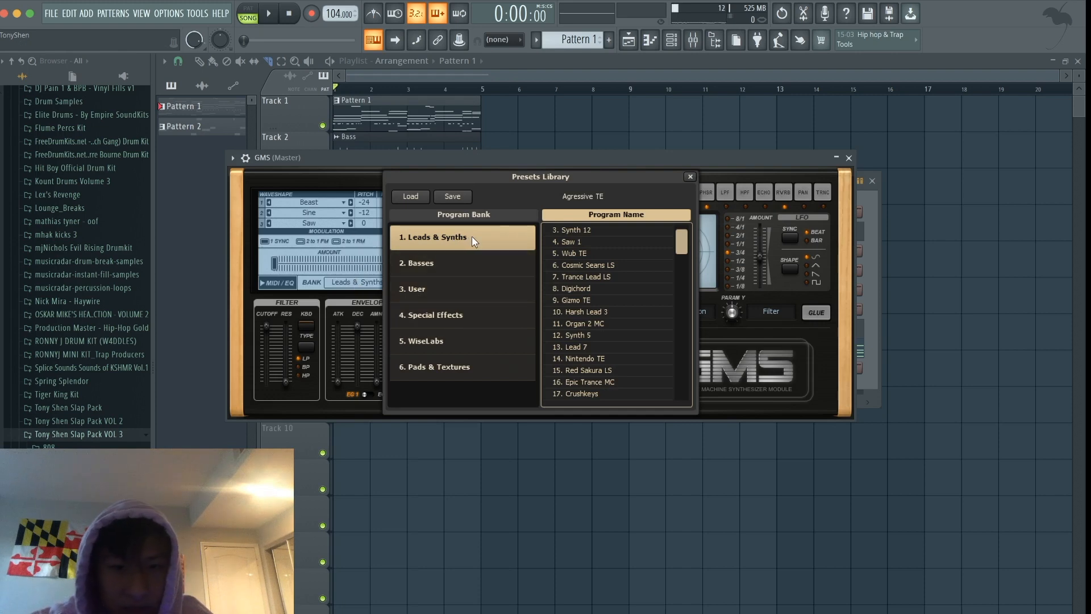
{"action": "scroll", "coordinate": [647, 342], "scroll_direction": "down", "scroll_amount": 6}
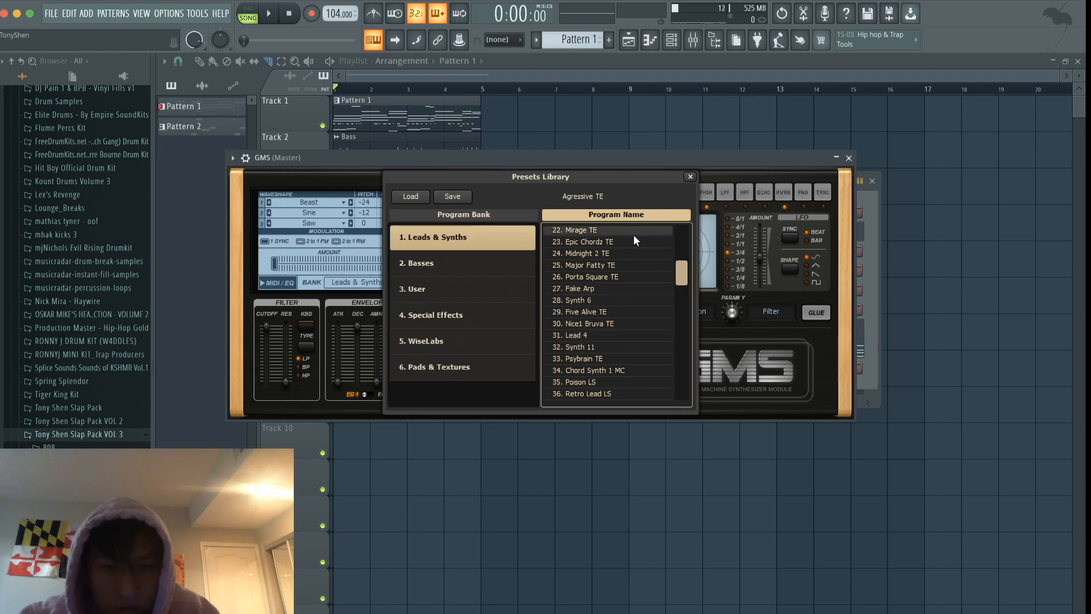
{"action": "left_click", "coordinate": [626, 253]}
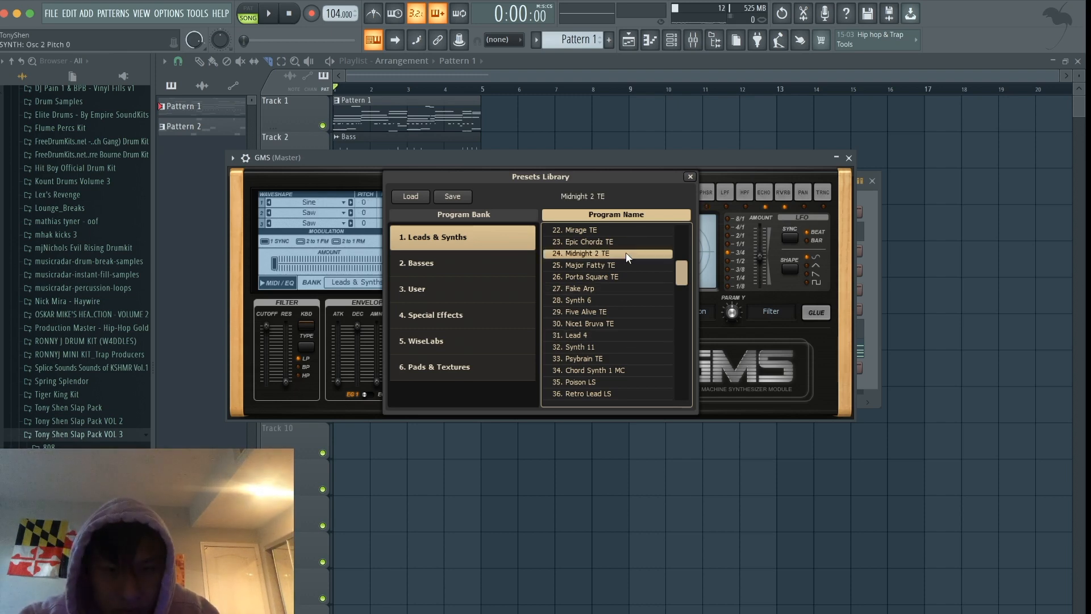
{"action": "left_click", "coordinate": [690, 177]}
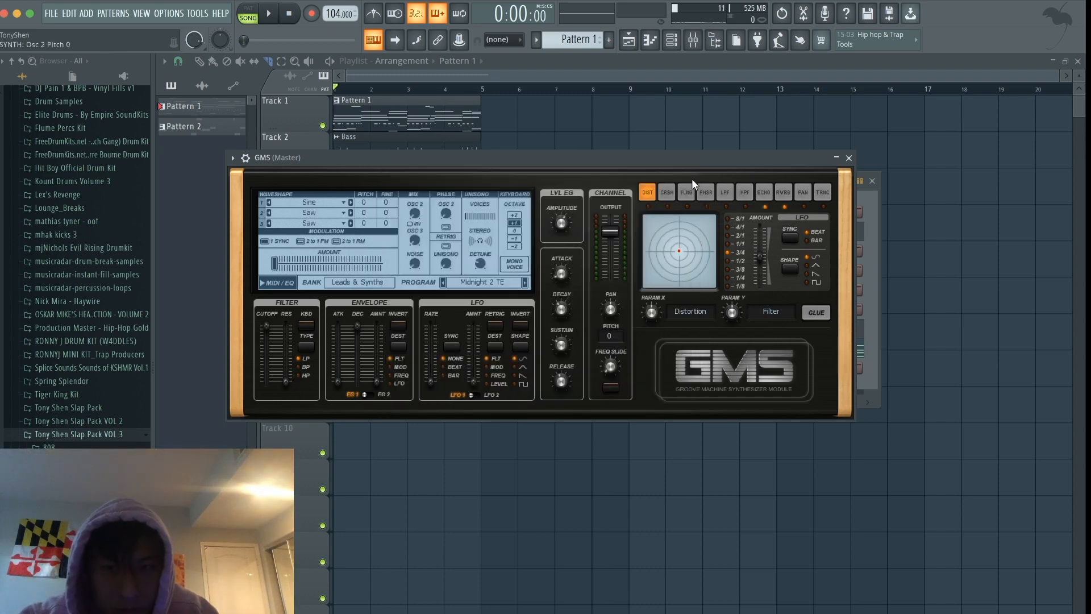
{"action": "left_click", "coordinate": [849, 159]}
- Draw three-step C7 and F6 notes on beats 3 and 4 of bar 1 in the GMS piano roll, and play them
{"action": "left_click", "coordinate": [673, 42]}
{"action": "left_click", "coordinate": [650, 40]}
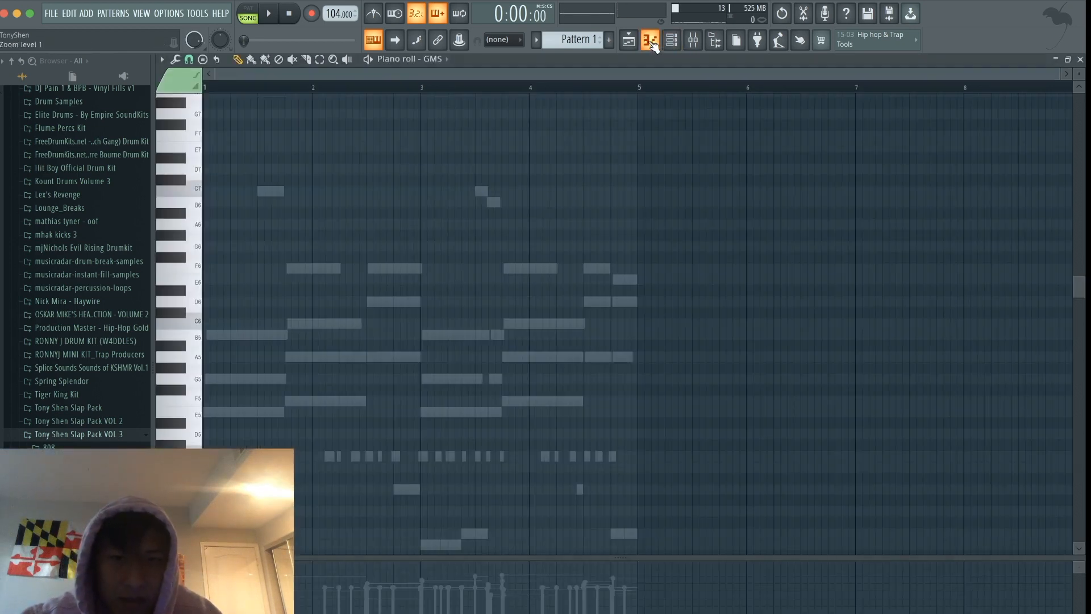
{"action": "key", "text": "space"}
{"action": "key", "text": "space"}
{"action": "left_click", "coordinate": [255, 192]}
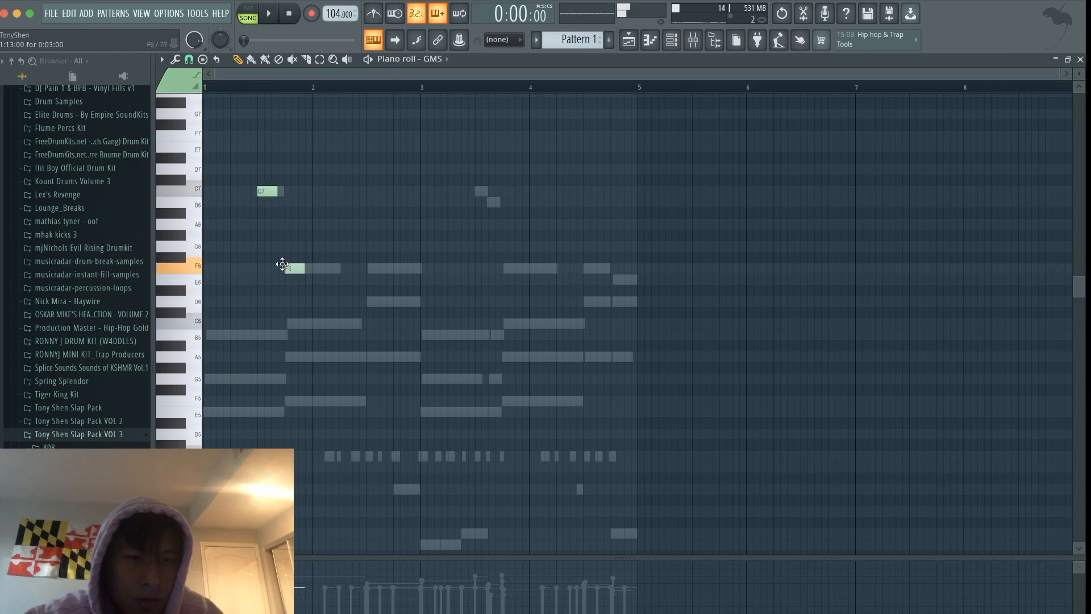
{"action": "key", "text": "space"}
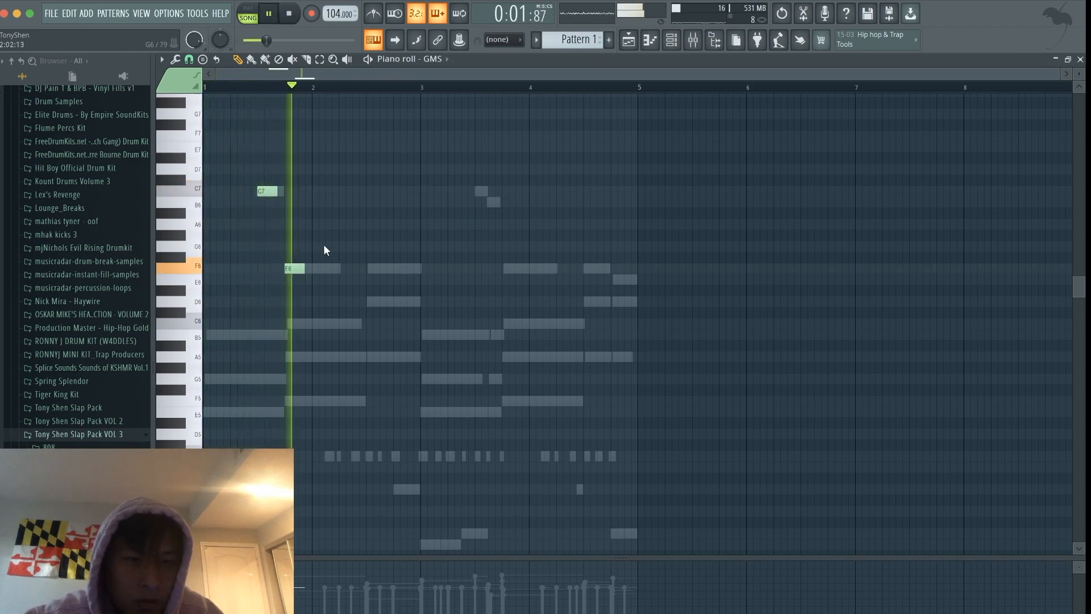
{"action": "key", "text": "space"}
- Add two A6 notes on beats 2 and 3 of bar 2, followed by F6 and D6, and listen to the melody
{"action": "left_click", "coordinate": [348, 225]}
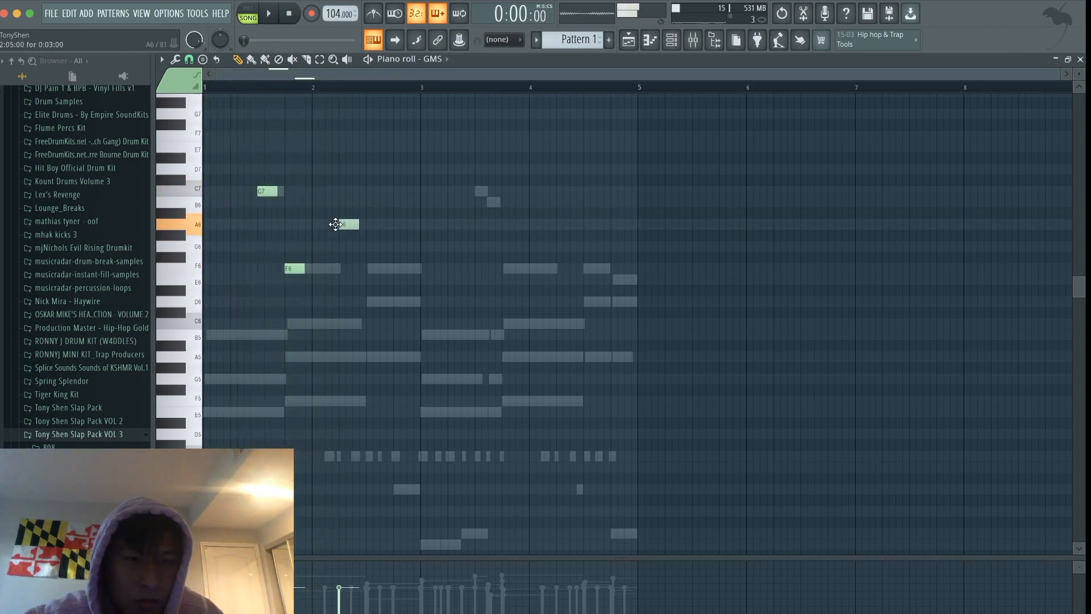
{"action": "key", "text": "space"}
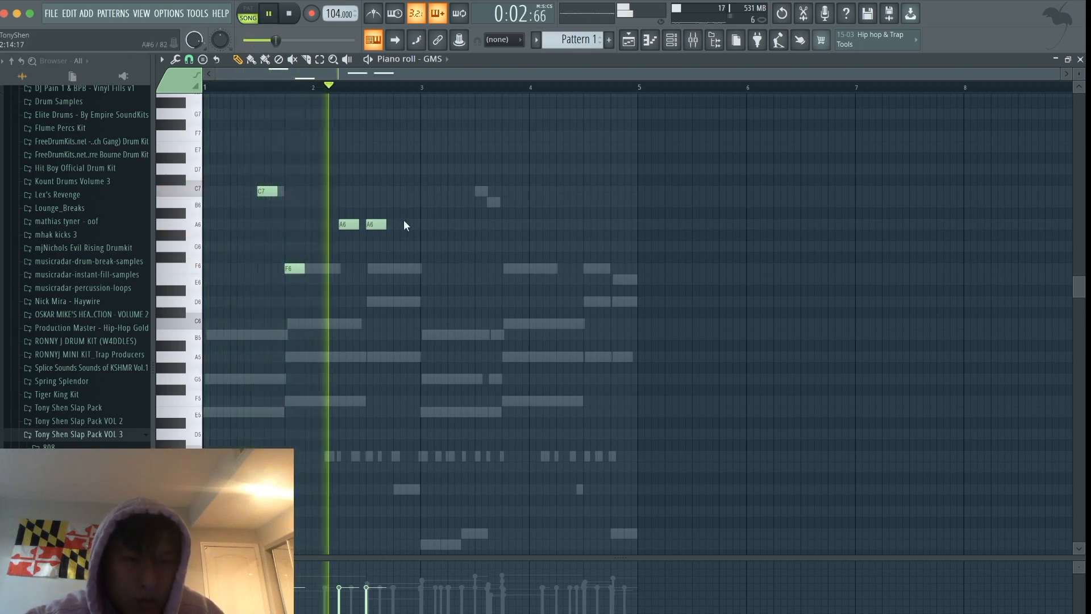
{"action": "key", "text": "space"}
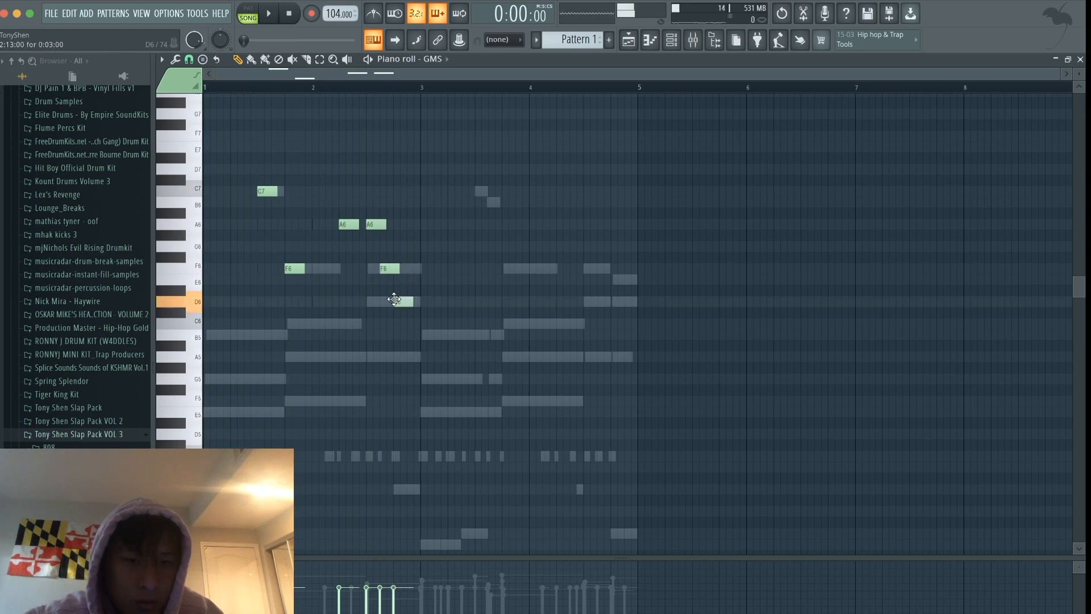
{"action": "key", "text": "space"}
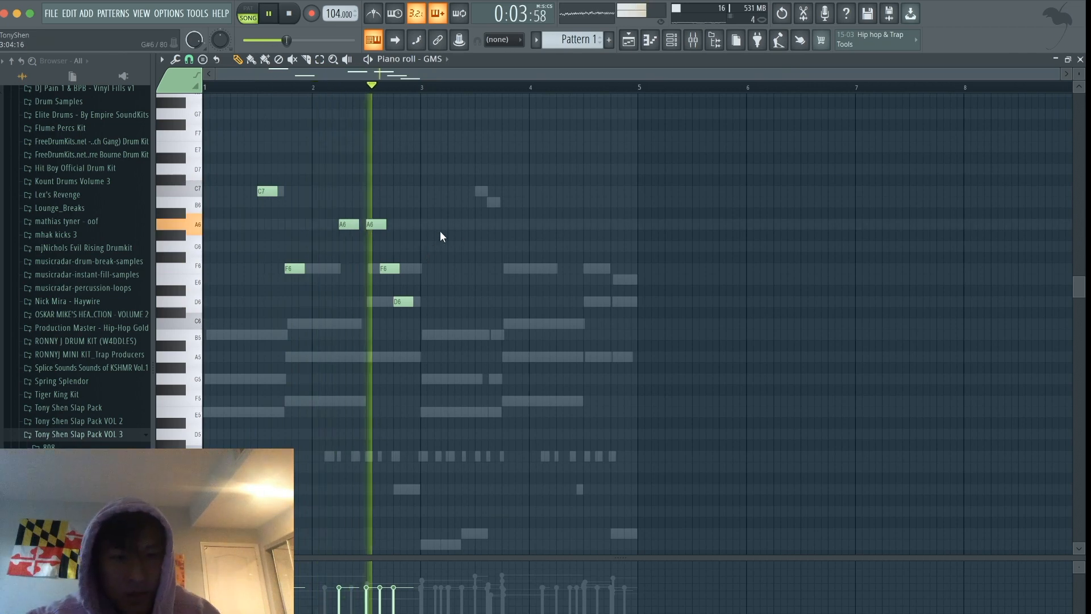
{"action": "key", "text": "space"}
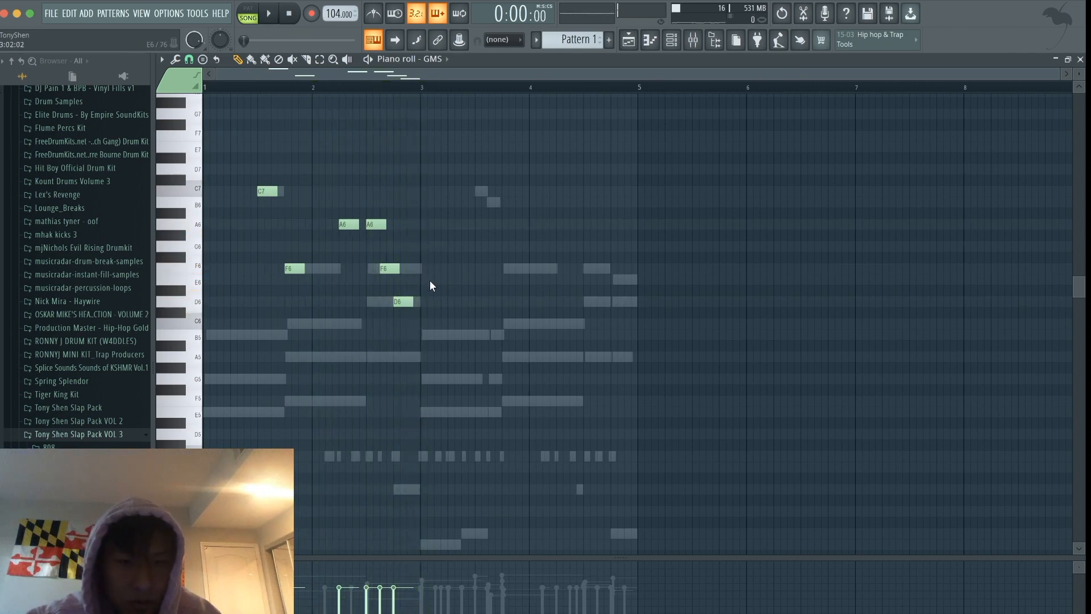
- Continue the GMS melody with E6, C7 and F6 in bar 3 and F6, D6 and E6 in bar 4
{"action": "key", "text": "space"}
{"action": "left_click", "coordinate": [482, 191]}
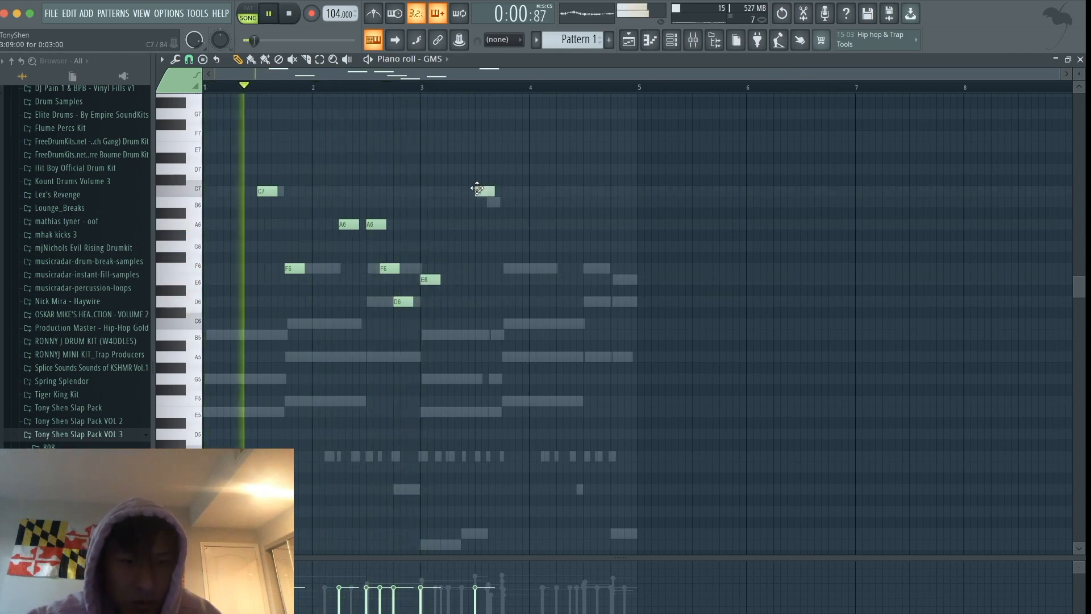
{"action": "left_click", "coordinate": [507, 270]}
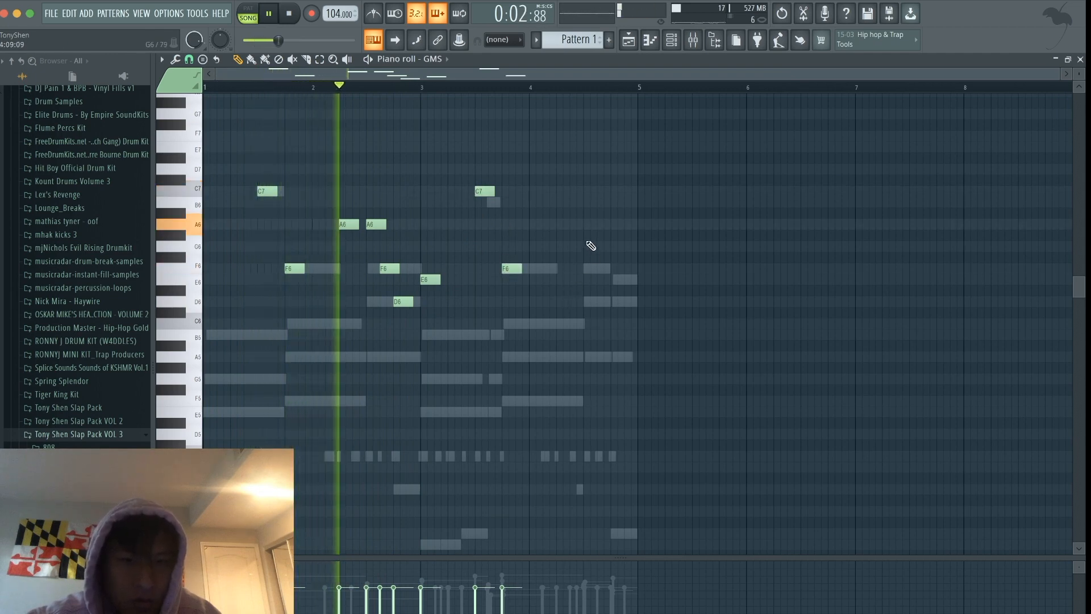
{"action": "left_click", "coordinate": [588, 269]}
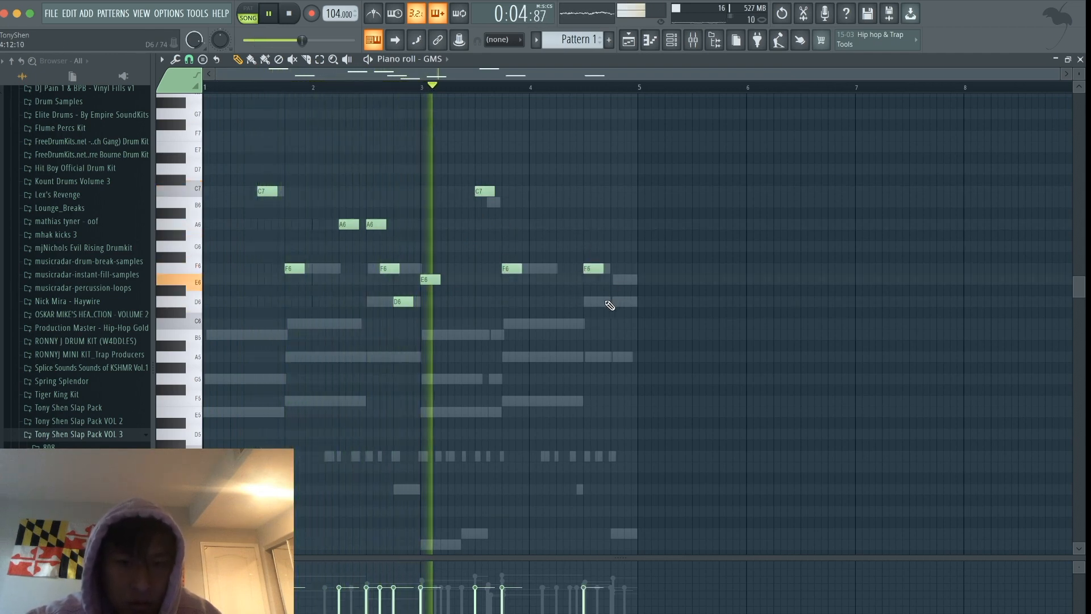
{"action": "left_click", "coordinate": [603, 302]}
{"action": "left_click", "coordinate": [613, 280]}
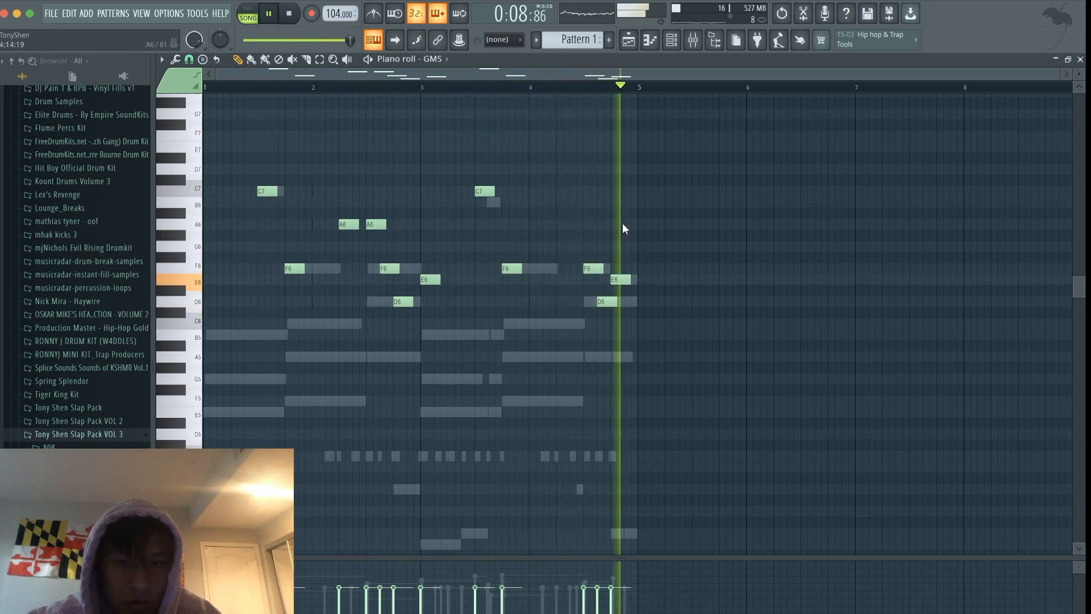
- Stop playback and route the GMS channel to mixer insert 9
{"action": "left_click", "coordinate": [671, 39]}
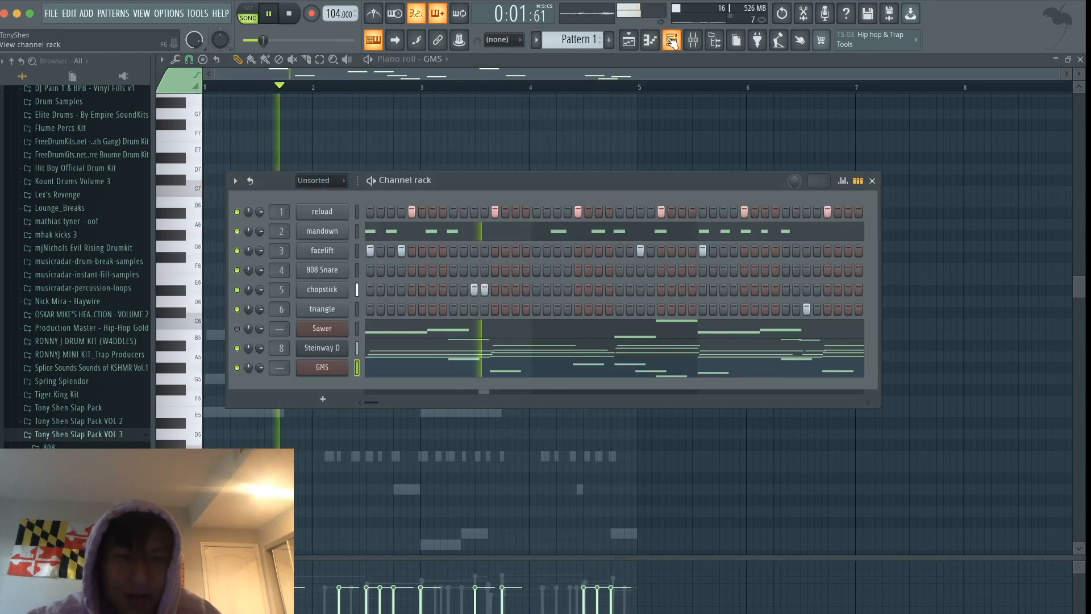
{"action": "left_click", "coordinate": [694, 40]}
{"action": "key", "text": "space"}
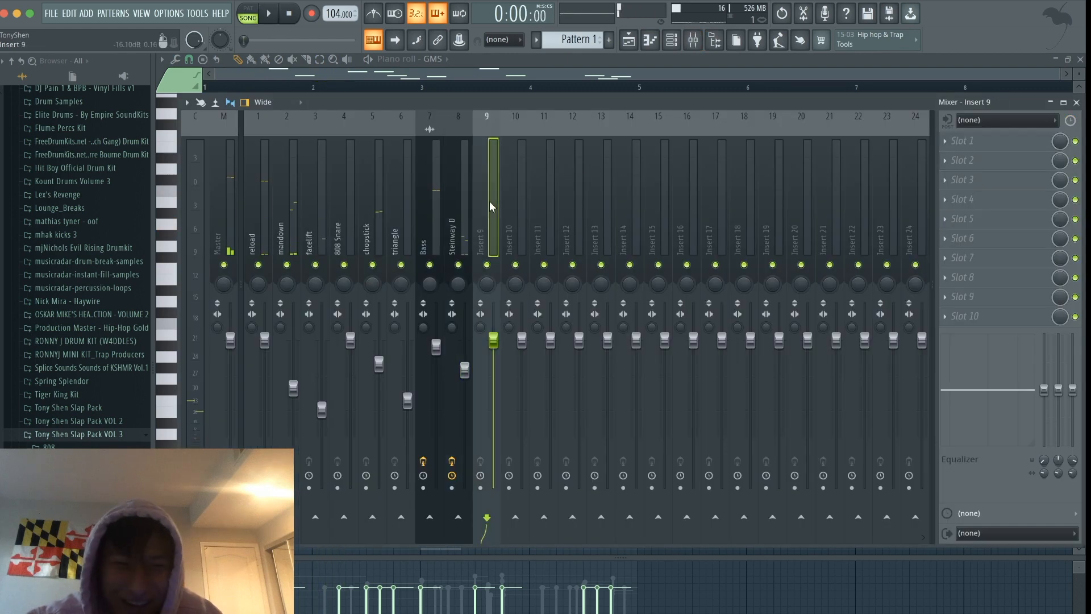
{"action": "left_click", "coordinate": [490, 200]}
- Solo the GMS mixer track during playback and lower its level slightly
{"action": "key", "text": "space"}
{"action": "right_click", "coordinate": [487, 265]}
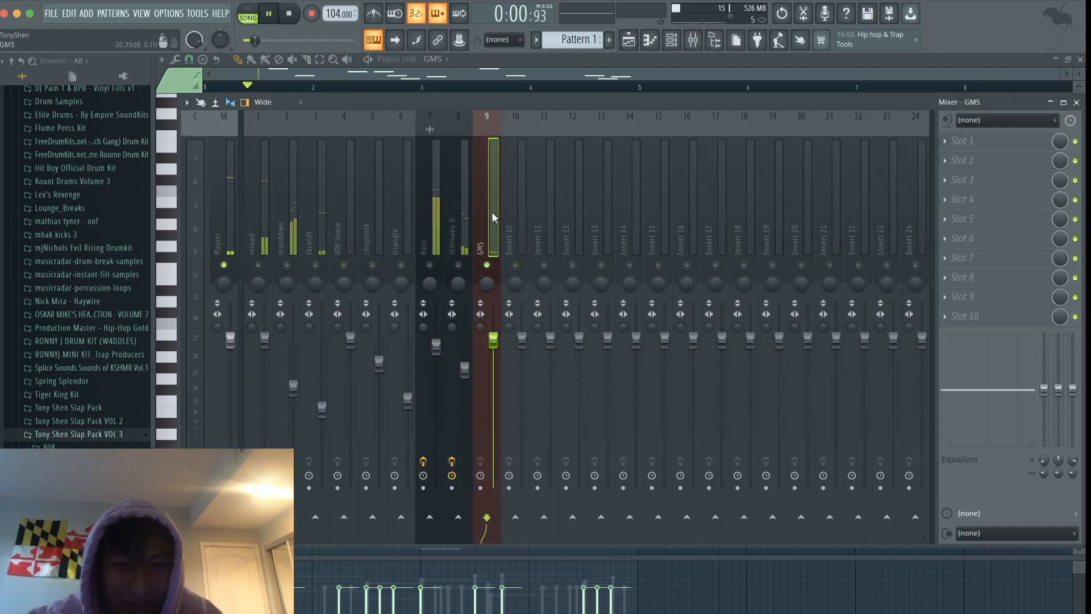
{"action": "left_click_drag", "start_coordinate": [495, 342], "coordinate": [494, 349]}
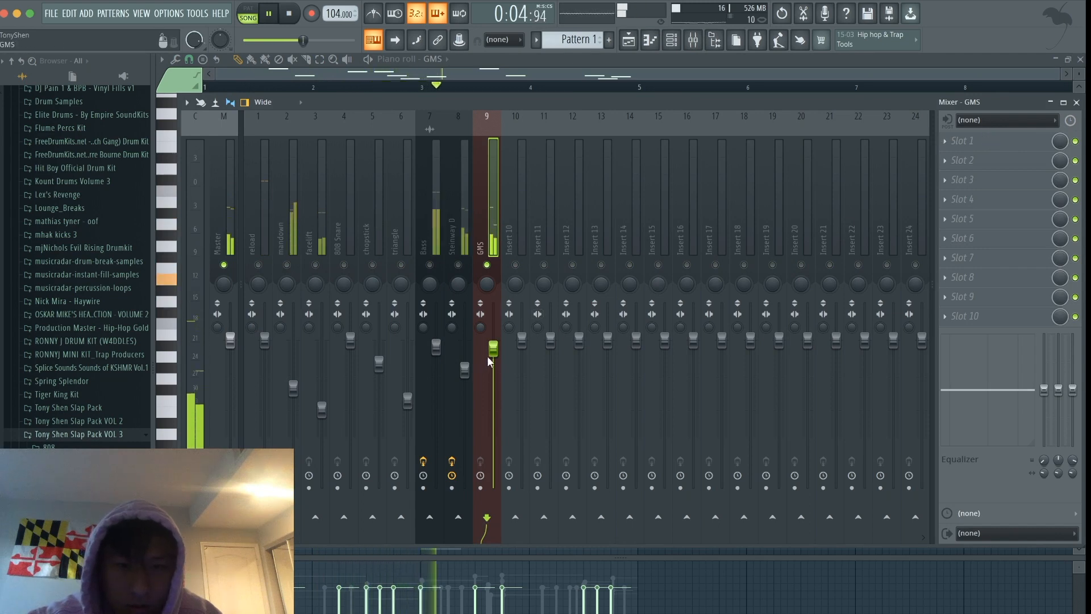
- Lower the GMS mixer track's level further and take it out of solo so all tracks play
{"action": "left_click_drag", "start_coordinate": [493, 349], "coordinate": [493, 370]}
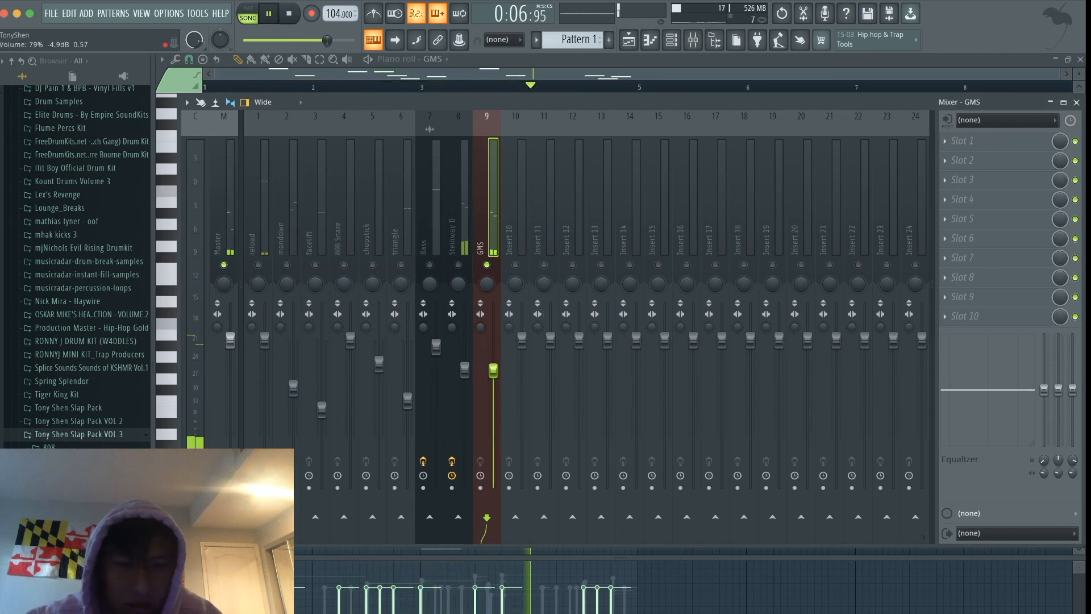
{"action": "left_click", "coordinate": [487, 265], "text": "ctrl"}
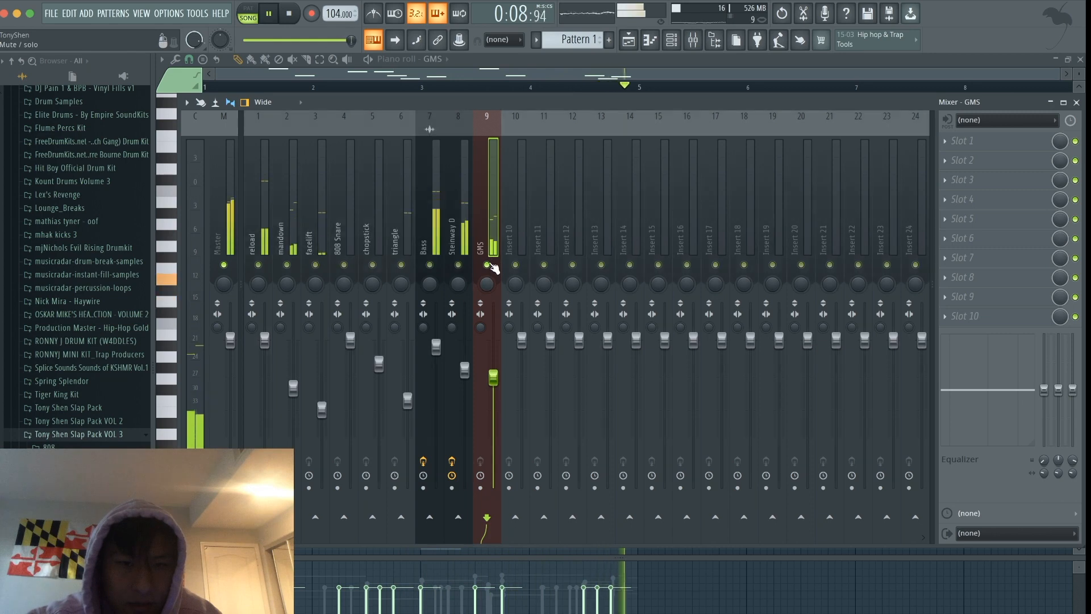
- Add the cake kick from Slap Pack VOL 3 as a new channel, with hits on steps 1 and 7 of bar 1
{"action": "left_click", "coordinate": [673, 39]}
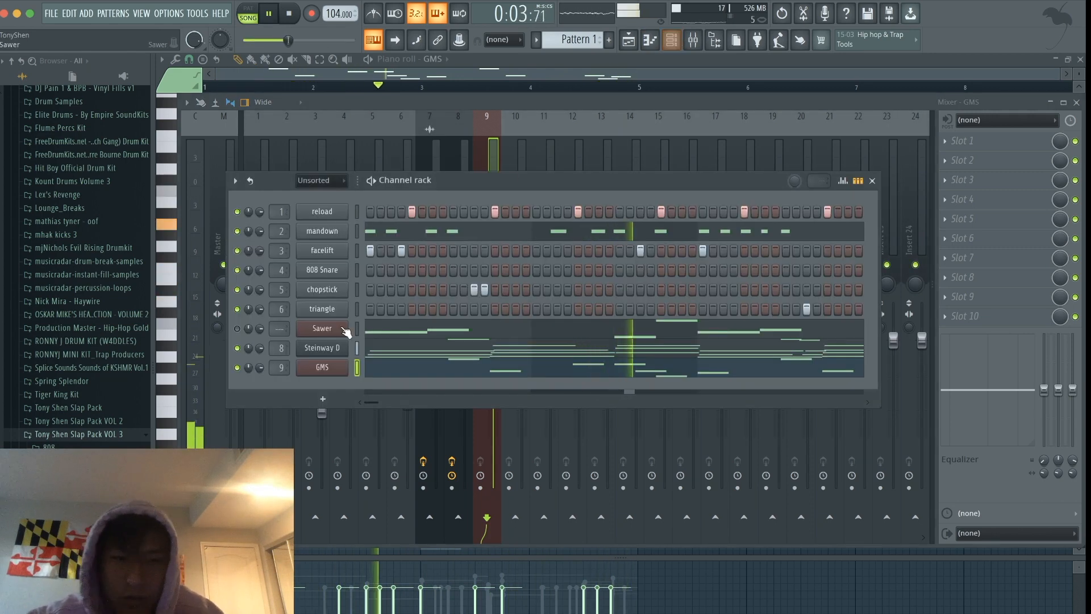
{"action": "scroll", "coordinate": [77, 341], "scroll_direction": "down", "scroll_amount": 2}
{"action": "key", "text": "space"}
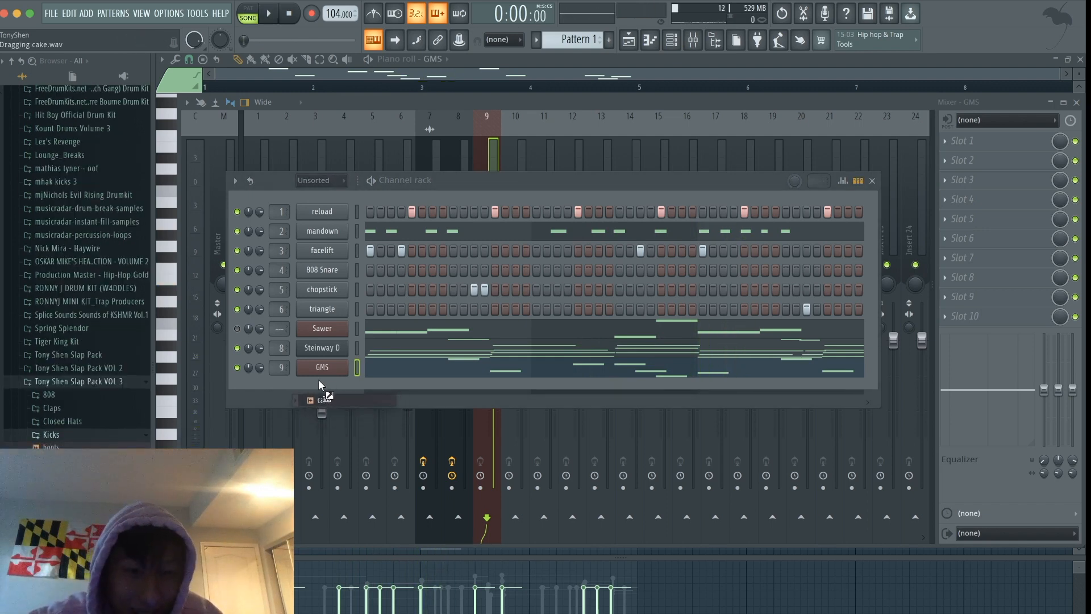
{"action": "left_click_drag", "start_coordinate": [319, 380], "coordinate": [319, 381]}
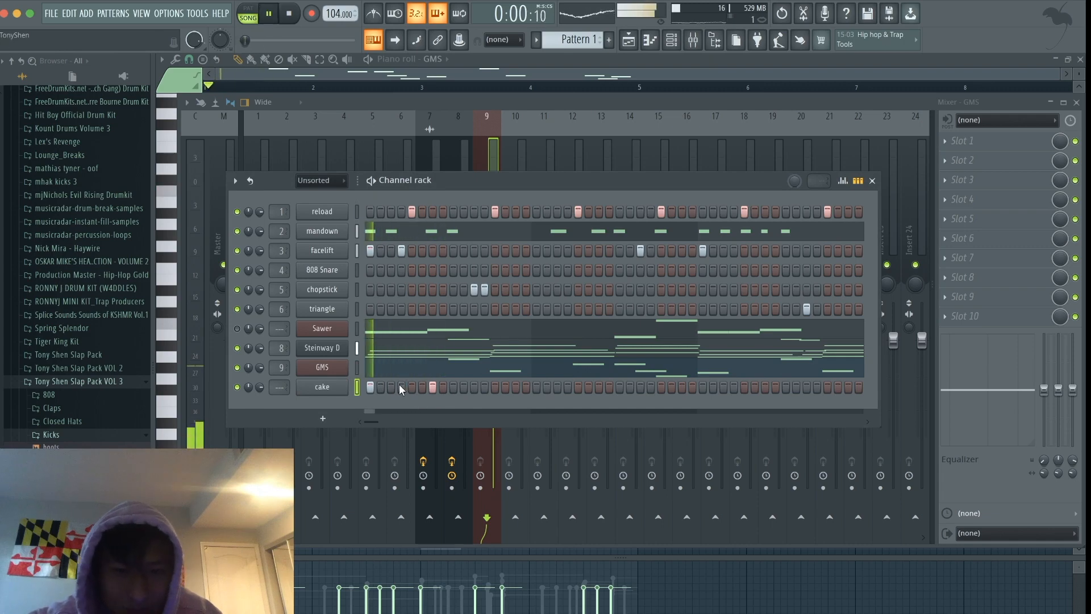
{"action": "key", "text": "ctrl+Up"}
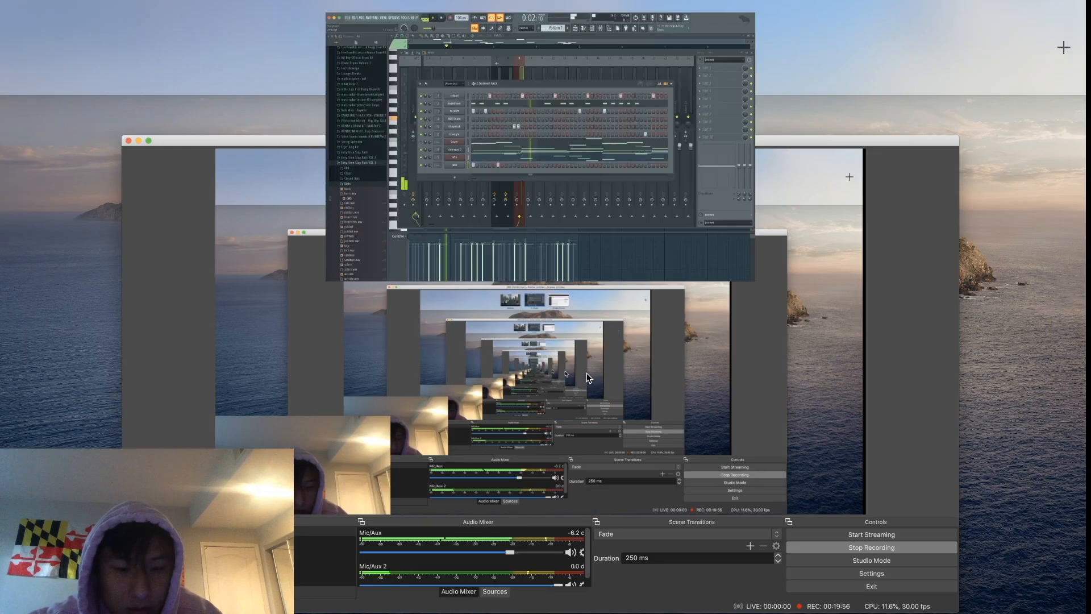
{"action": "key", "text": "ctrl+Up"}
{"action": "key", "text": "ctrl+Up"}
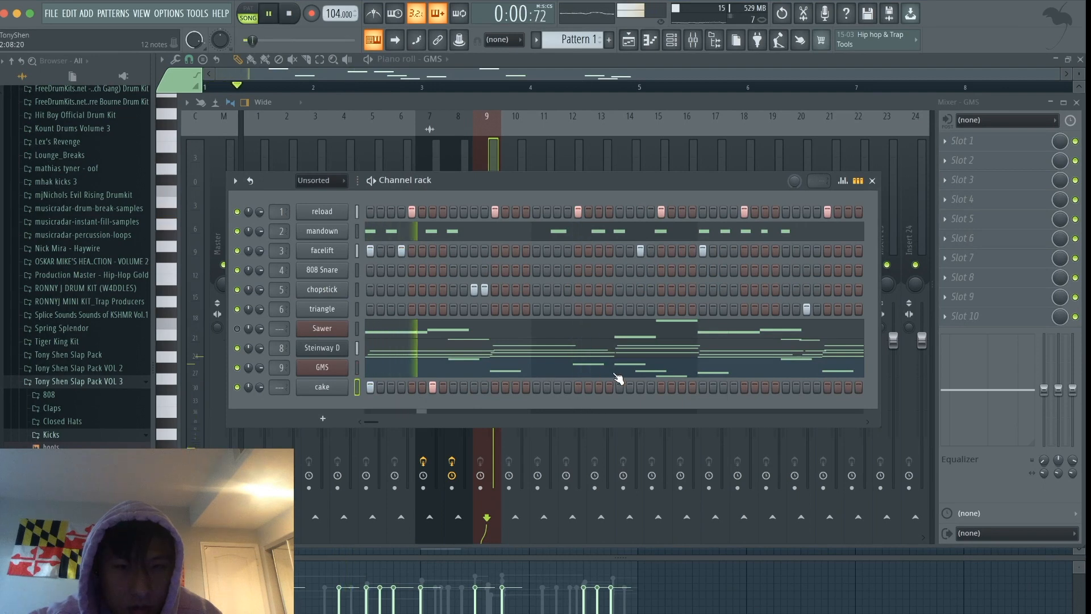
- Place cake kick hits on steps 7, 9 and 13 of bar 2 and steps 1, 4 and 7 of bar 3
{"action": "left_click", "coordinate": [597, 387]}
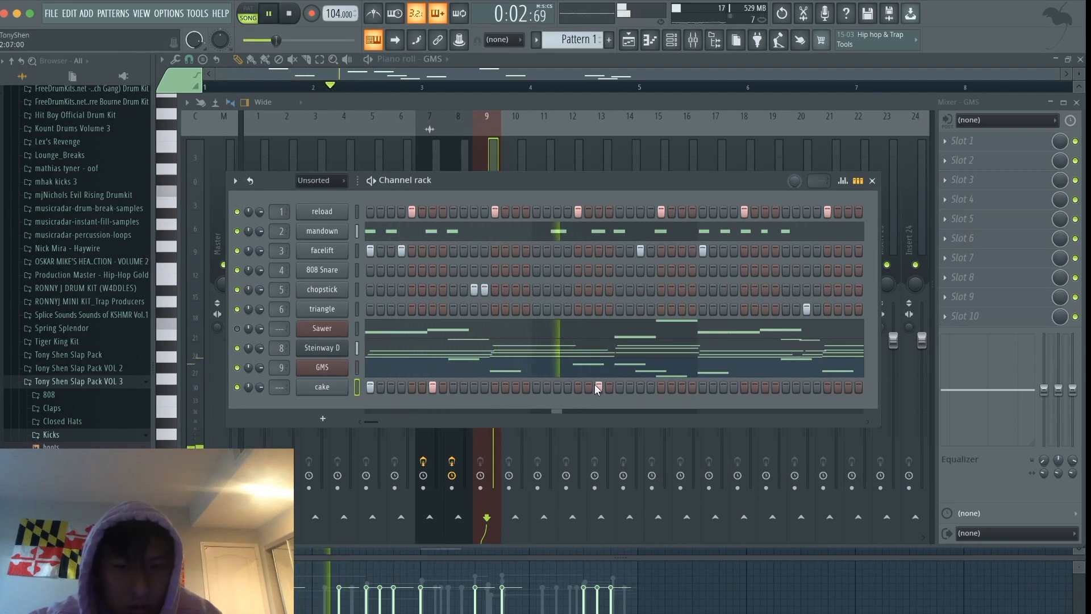
{"action": "left_click", "coordinate": [620, 387]}
{"action": "key", "text": "space"}
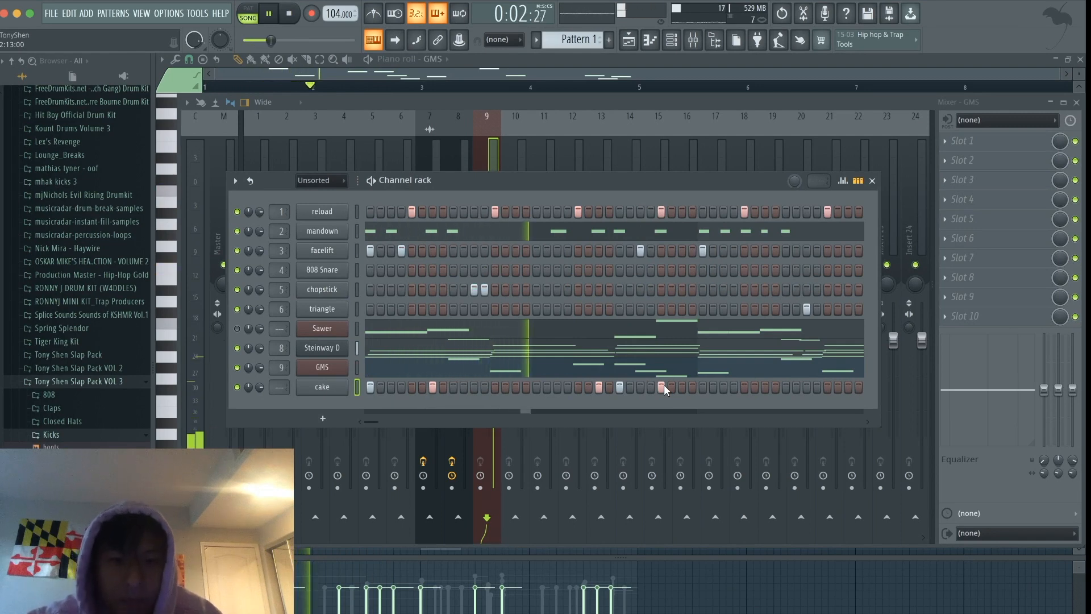
{"action": "left_click", "coordinate": [703, 387]}
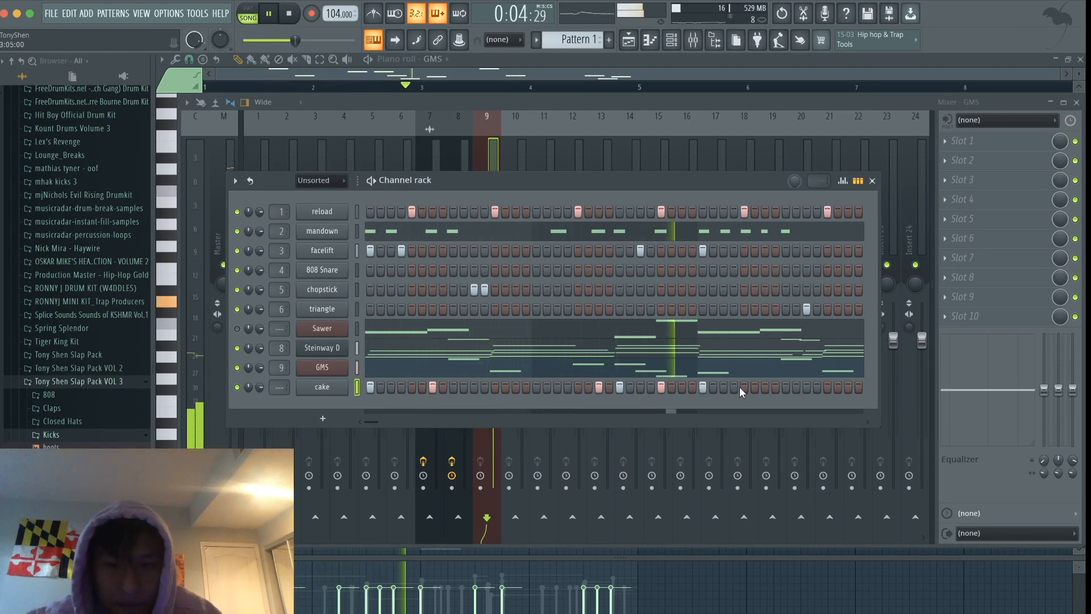
{"action": "left_click", "coordinate": [733, 387]}
{"action": "left_click", "coordinate": [765, 387]}
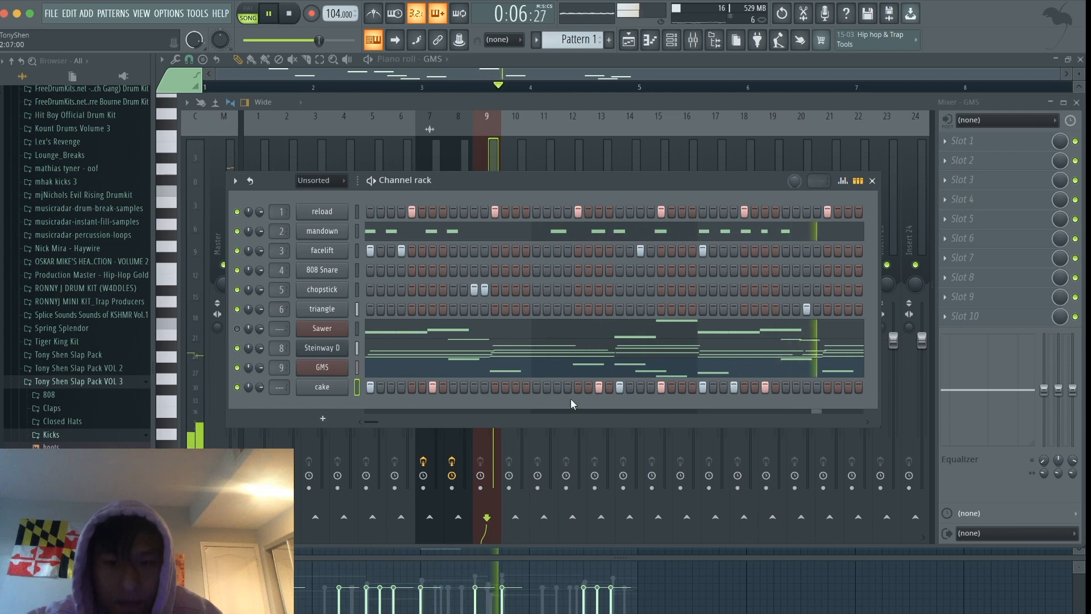
- Stop playback and place cake kick hits on steps 9, 11 and 13 of bar 4
{"action": "left_click_drag", "start_coordinate": [376, 423], "coordinate": [394, 418]}
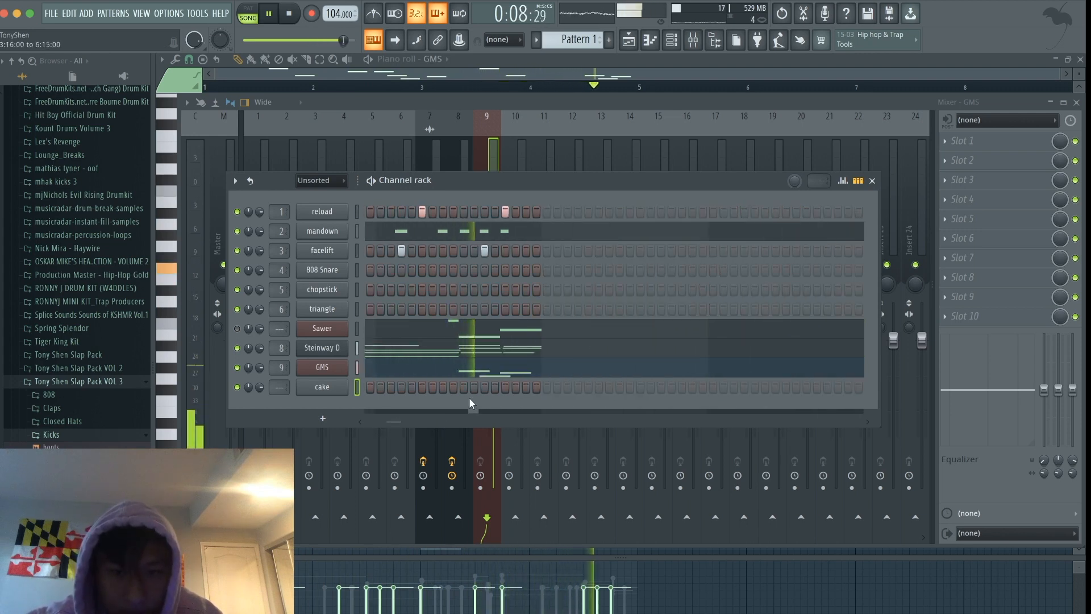
{"action": "key", "text": "space"}
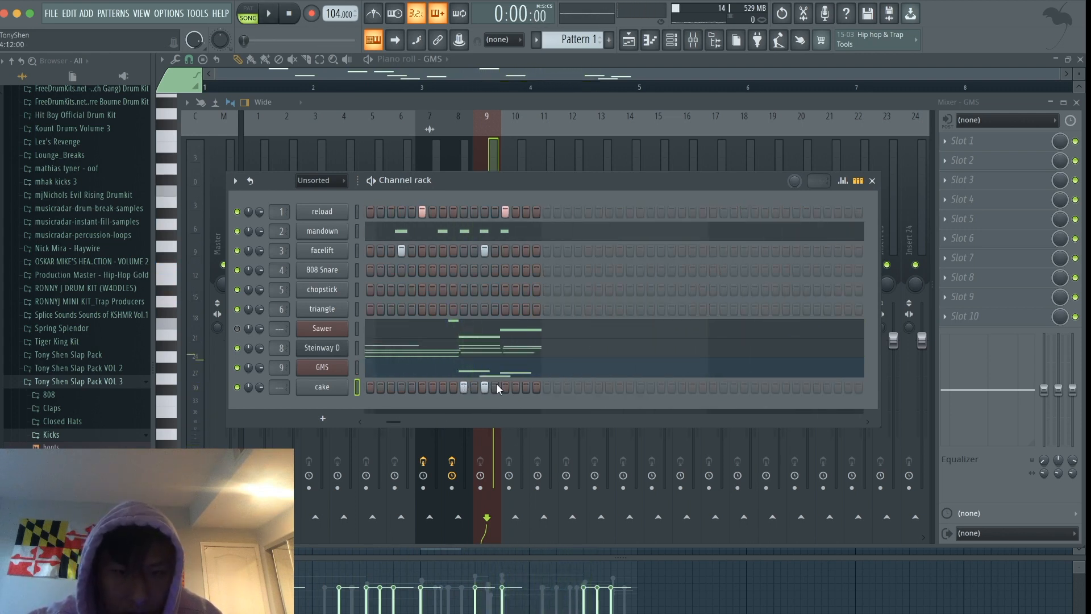
{"action": "left_click", "coordinate": [495, 387]}
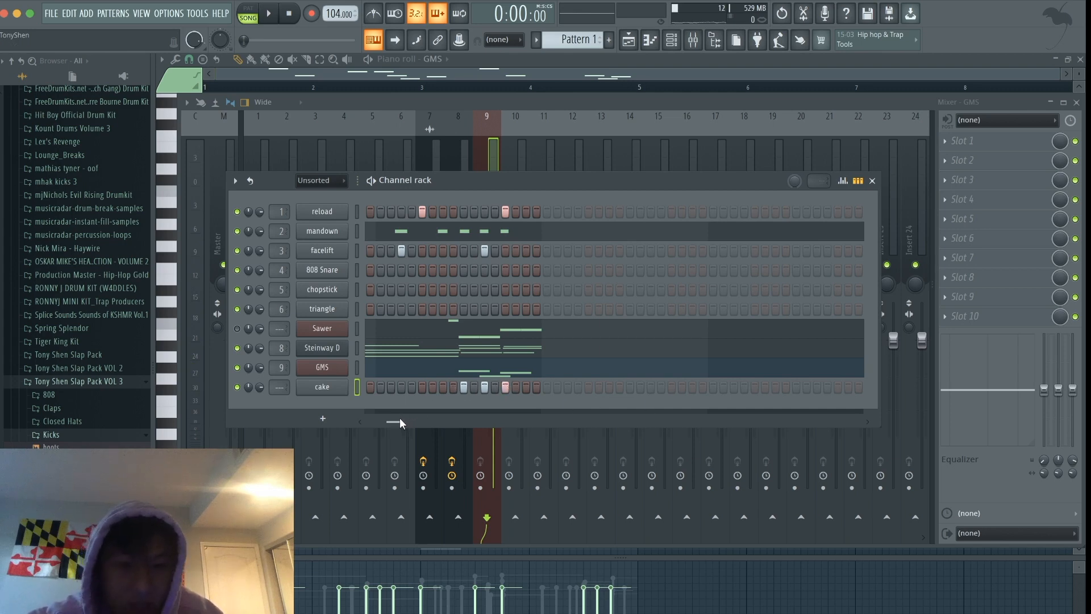
{"action": "left_click_drag", "start_coordinate": [401, 419], "coordinate": [325, 418]}
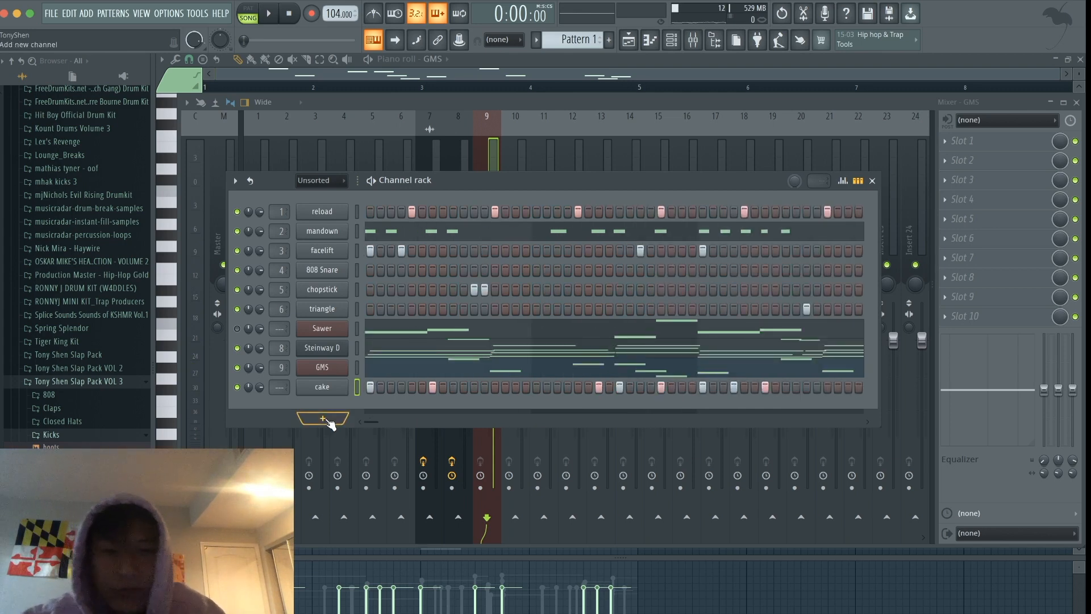
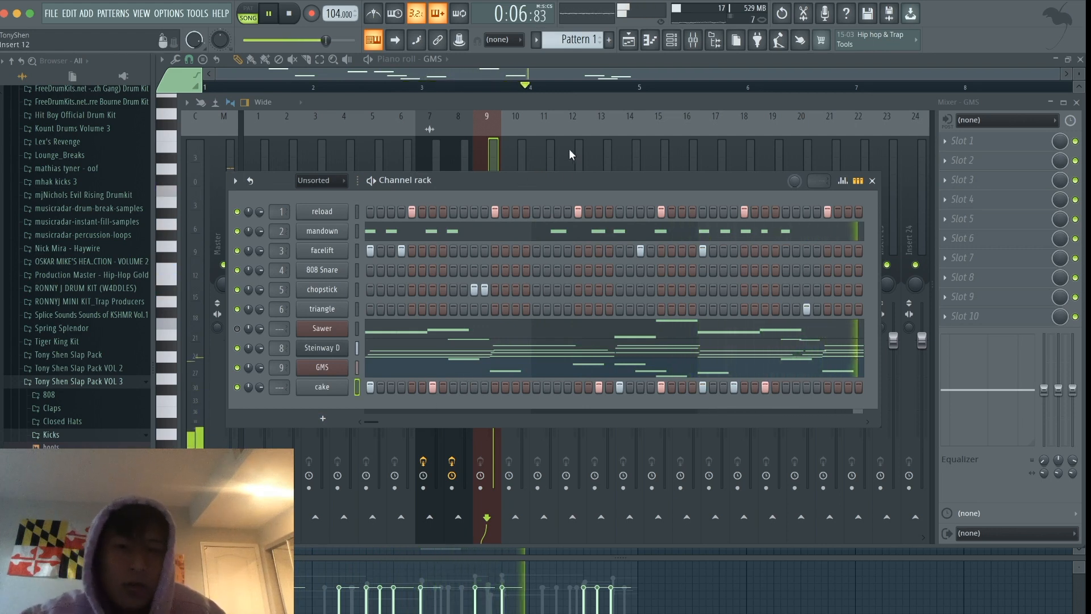
- Route the cake channel to mixer track 10 and lower its level slightly during playback
{"action": "left_click_drag", "start_coordinate": [384, 422], "coordinate": [398, 422]}
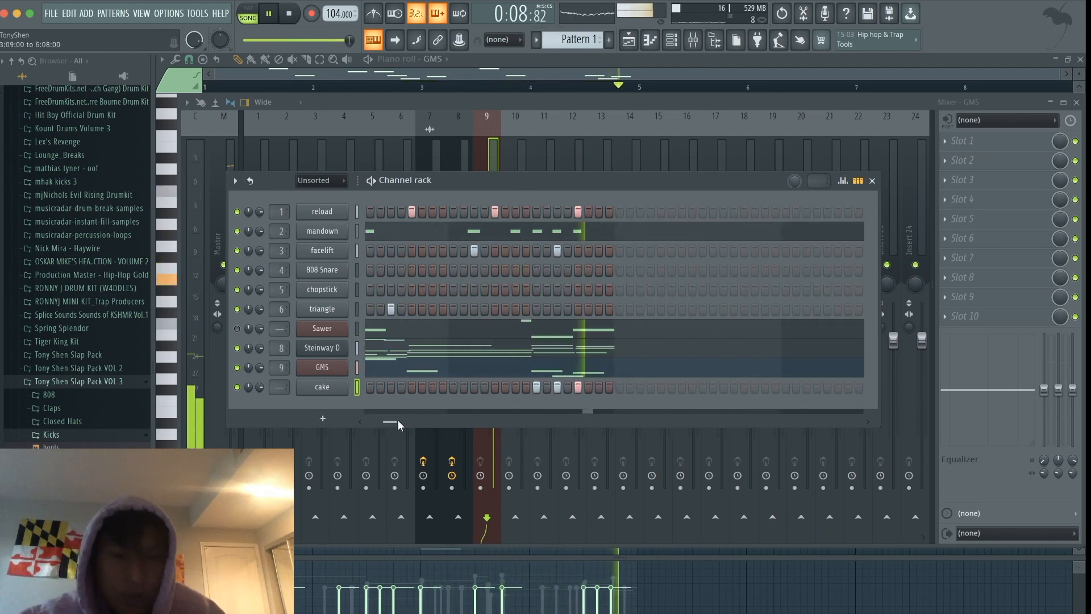
{"action": "left_click", "coordinate": [516, 151]}
{"action": "key", "text": "space"}
{"action": "key", "text": "ctrl+l"}
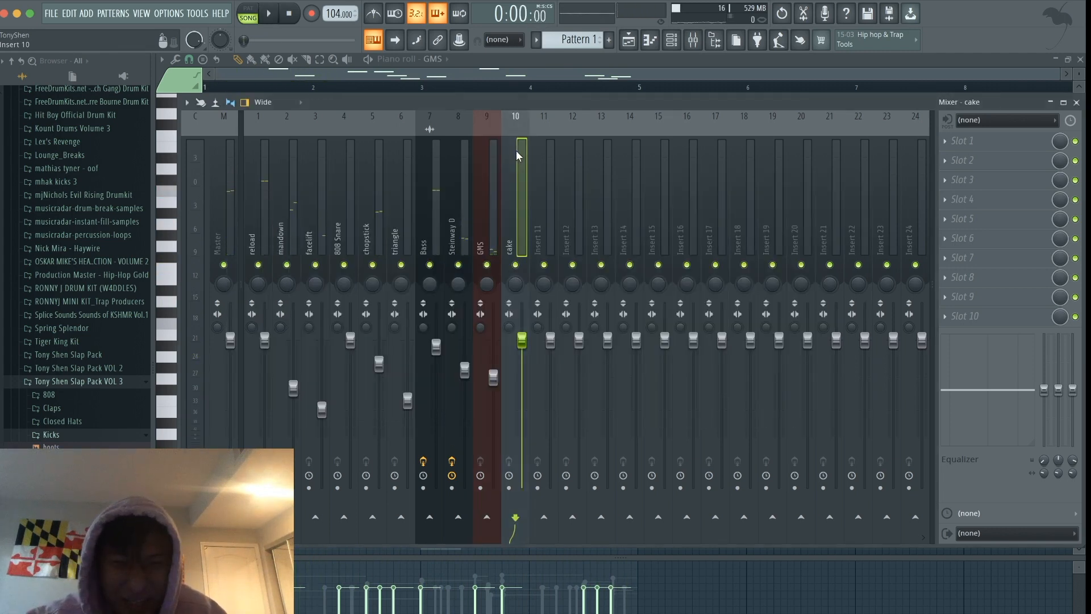
{"action": "key", "text": "space"}
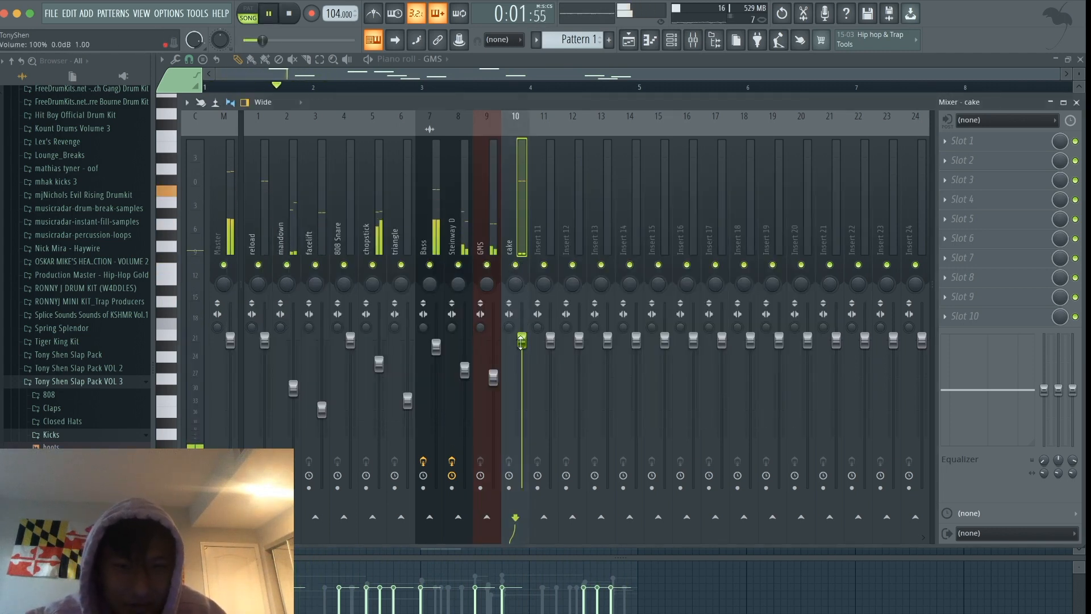
{"action": "left_click_drag", "start_coordinate": [522, 341], "coordinate": [522, 345]}
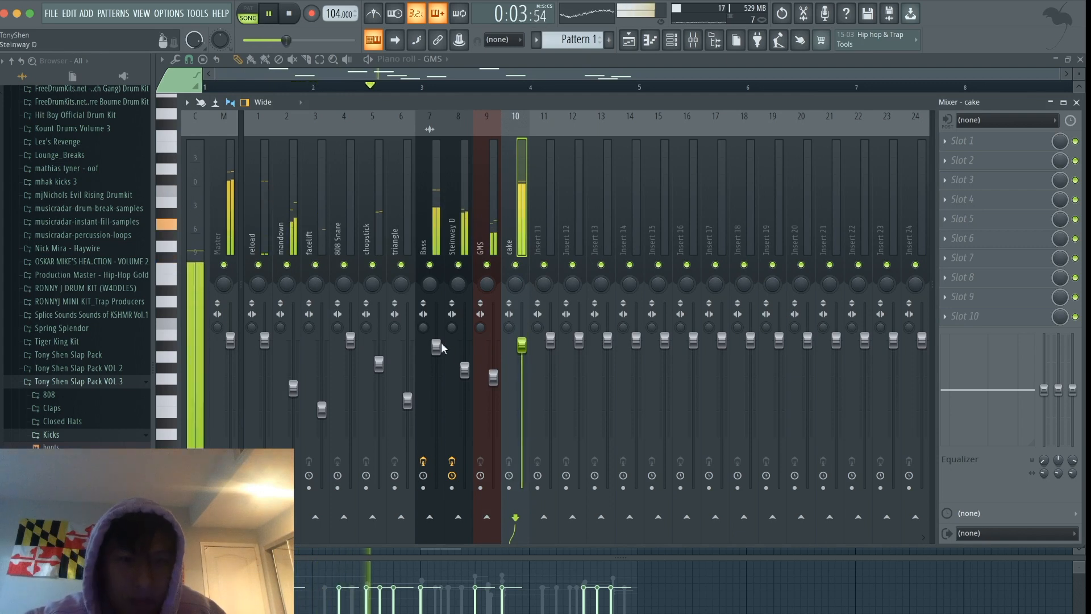
- Stop playback, move the Pattern 1 clip to track 3 of the playlist and split the pattern by channel
{"action": "left_click", "coordinate": [629, 42]}
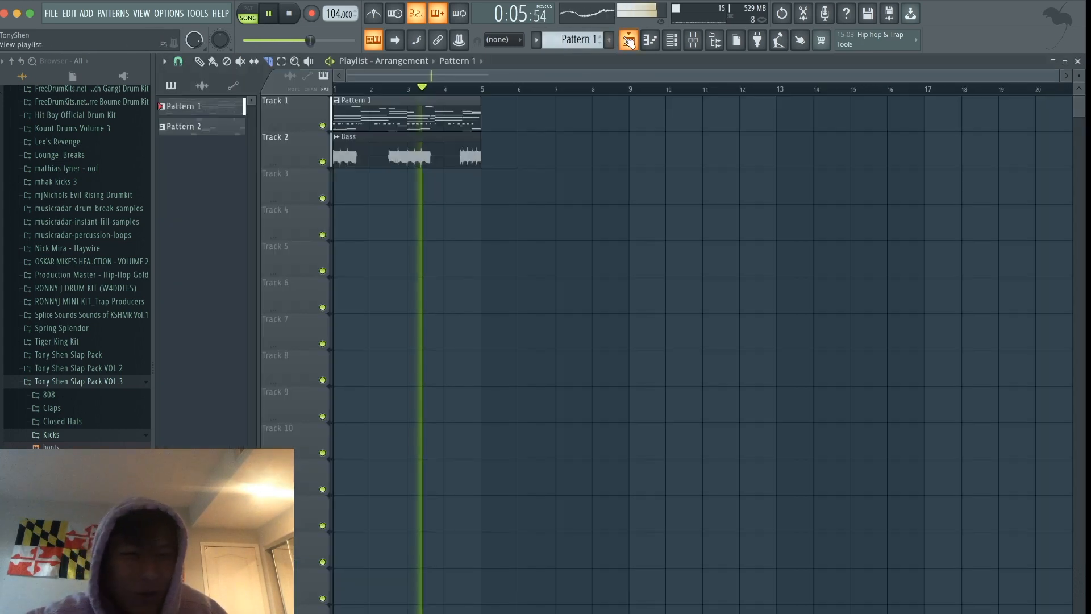
{"action": "key", "text": "space"}
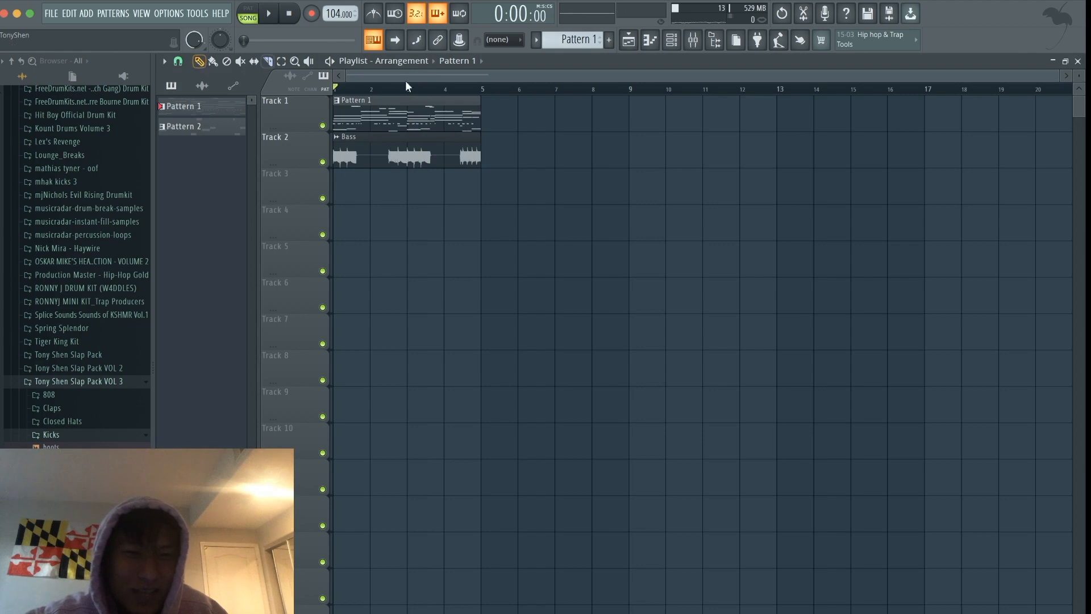
{"action": "left_click_drag", "start_coordinate": [385, 101], "coordinate": [372, 189]}
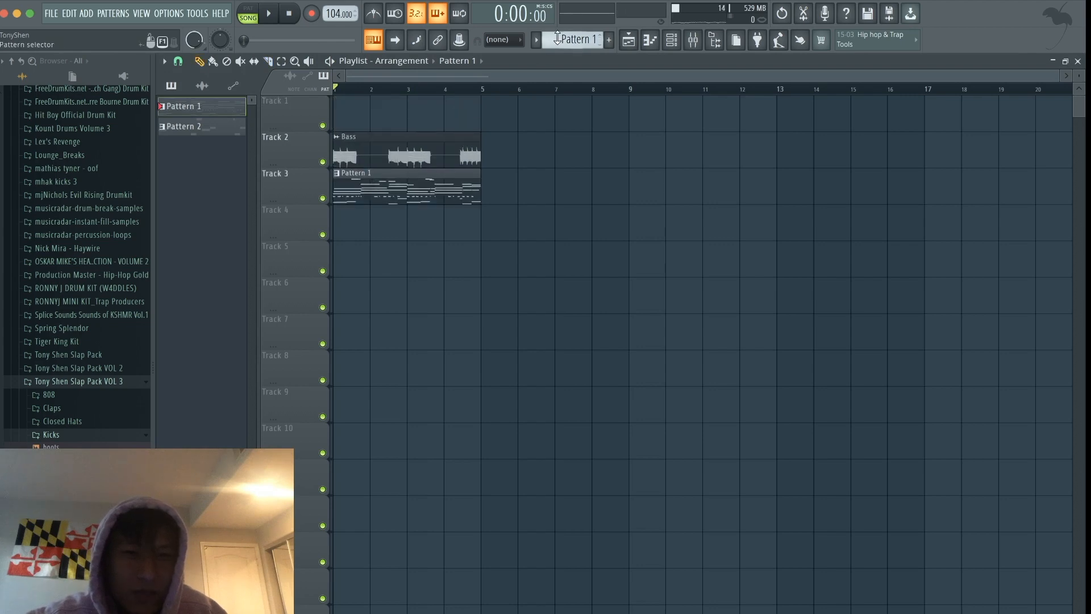
{"action": "left_click", "coordinate": [559, 38]}
{"action": "left_click", "coordinate": [645, 235]}
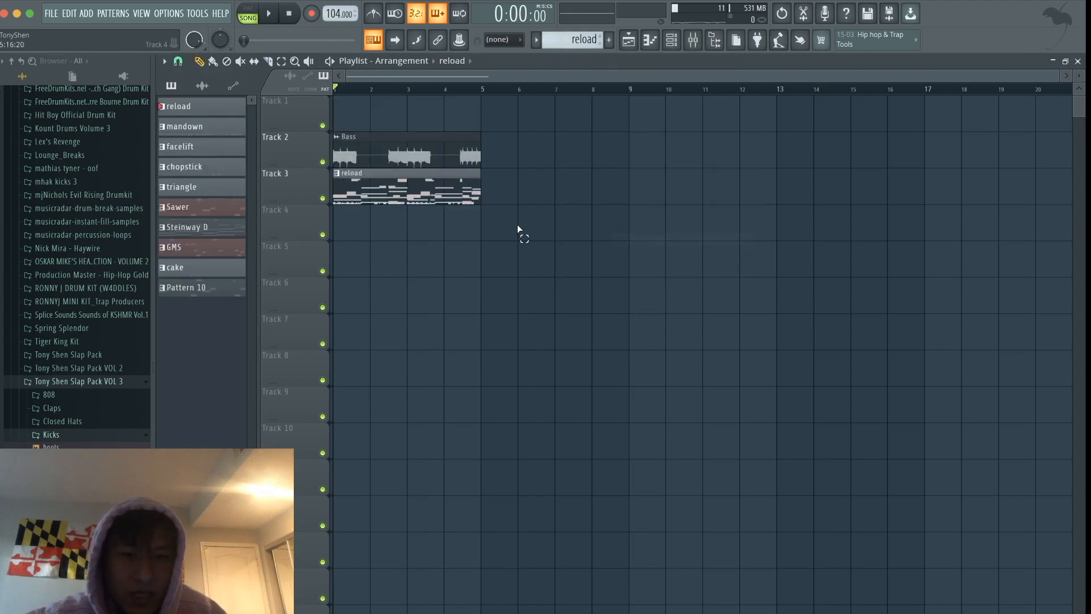
- Spread the split clips from reload through GMS over consecutive tracks from track 4, and put cake at bar 9 of track 4
{"action": "left_click_drag", "start_coordinate": [415, 195], "coordinate": [385, 281]}
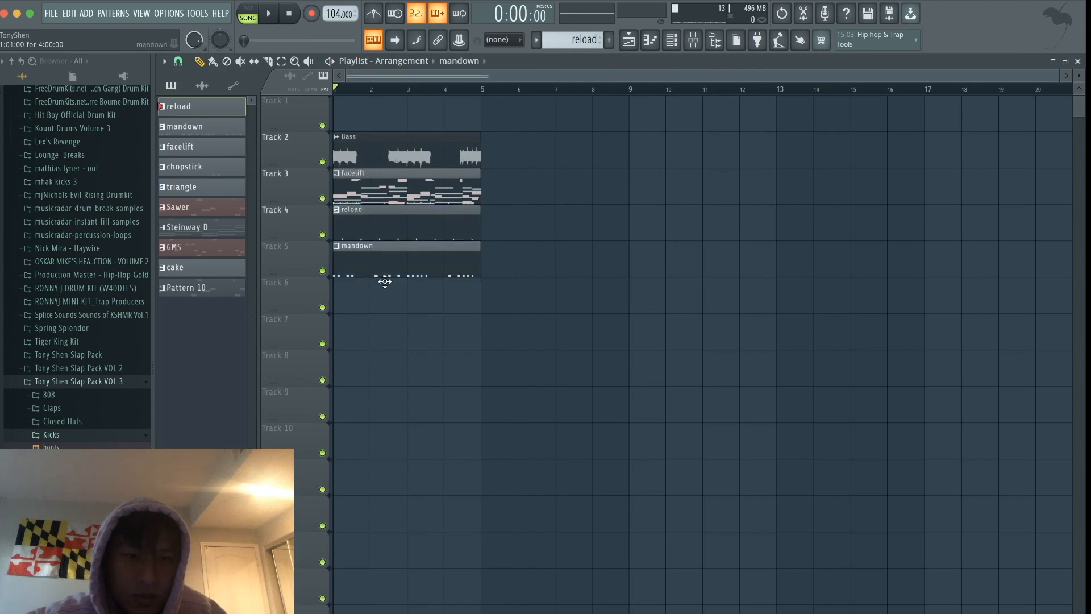
{"action": "left_click_drag", "start_coordinate": [369, 196], "coordinate": [354, 392]}
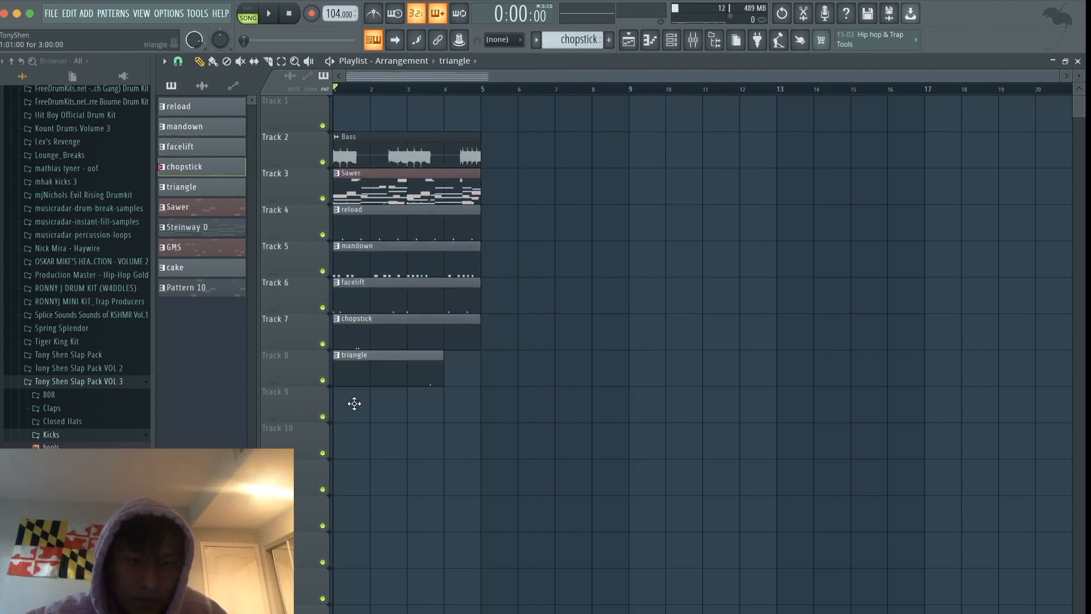
{"action": "left_click_drag", "start_coordinate": [378, 190], "coordinate": [673, 219]}
- Move the Bass clip to track 3 and Steinway D to track 1, and delete the Sawer clip
{"action": "left_click_drag", "start_coordinate": [402, 142], "coordinate": [403, 178]}
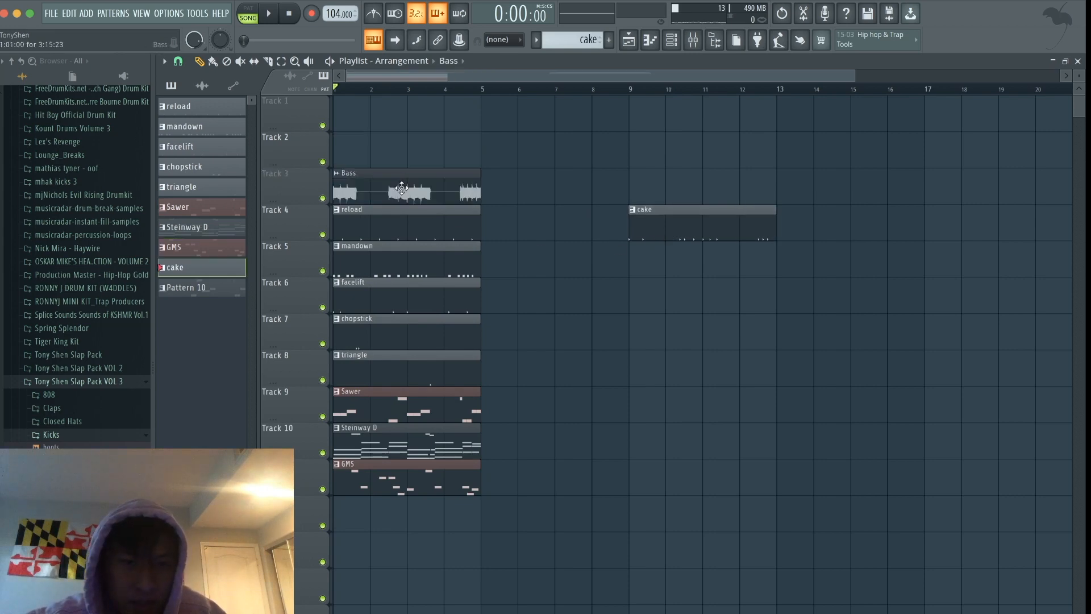
{"action": "left_click_drag", "start_coordinate": [402, 427], "coordinate": [398, 104]}
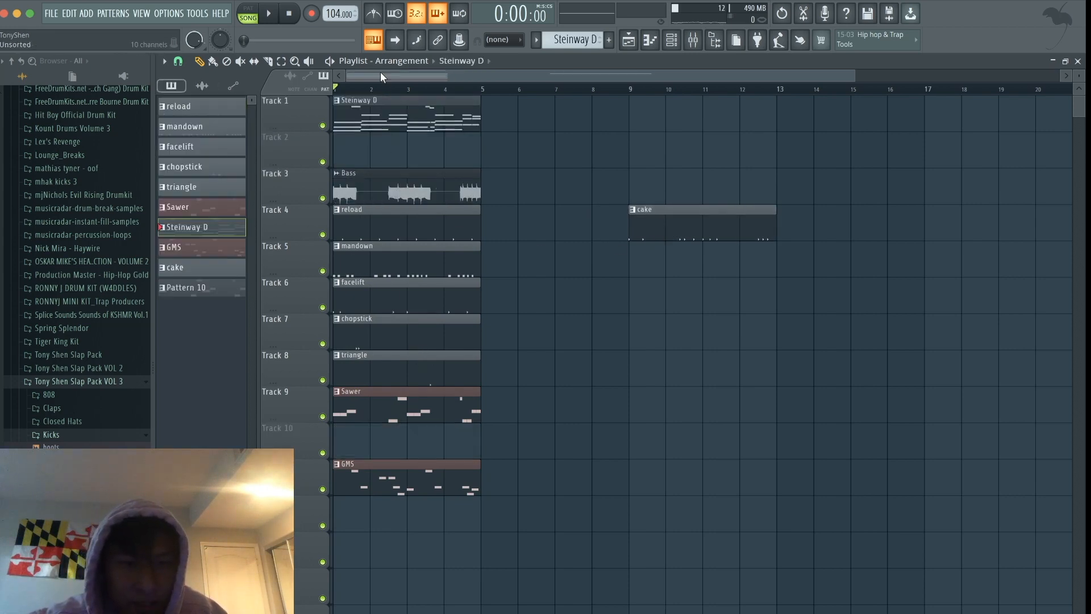
{"action": "left_click_drag", "start_coordinate": [391, 405], "coordinate": [539, 151]}
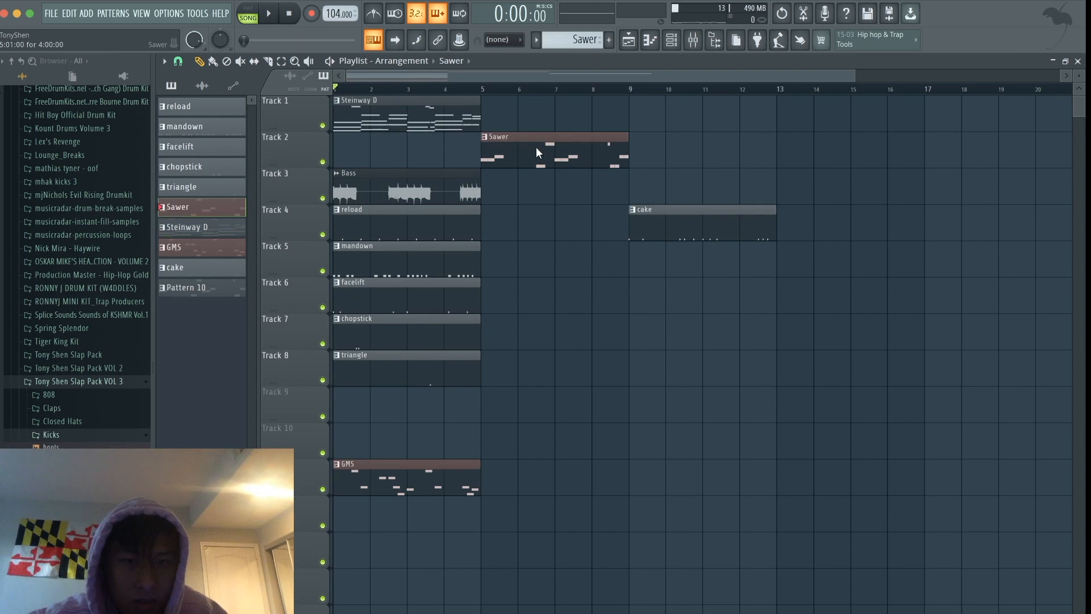
{"action": "right_click", "coordinate": [539, 153]}
- Rearrange the bar 1 clips with GMS on track 2, Bass on track 4, cake on track 5 and reload through triangle on tracks 6–10
{"action": "left_click_drag", "start_coordinate": [357, 188], "coordinate": [542, 372]}
{"action": "left_click_drag", "start_coordinate": [425, 187], "coordinate": [407, 401]}
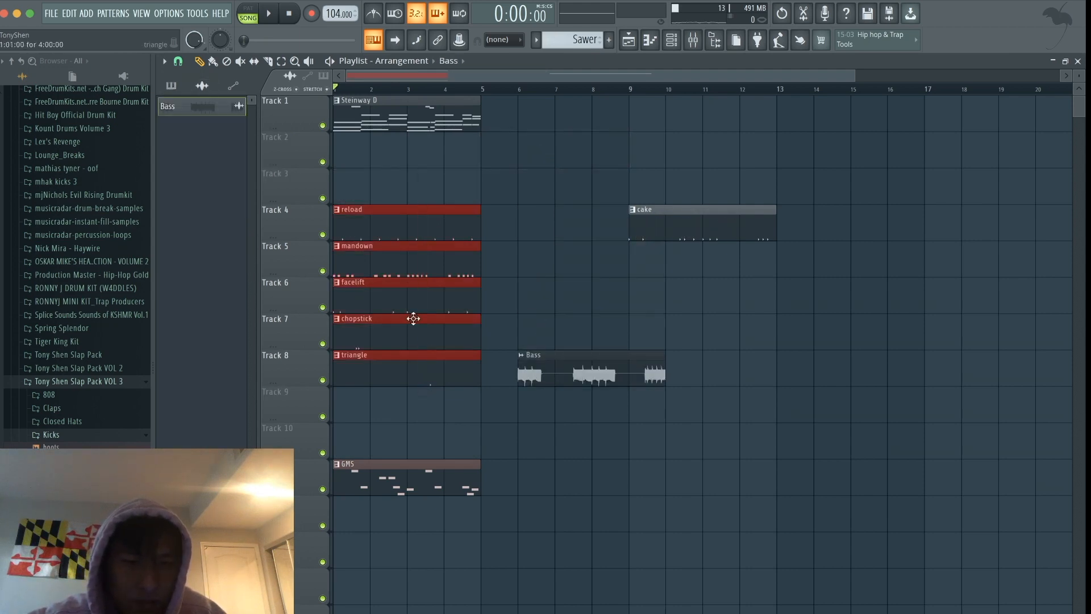
{"action": "left_click_drag", "start_coordinate": [396, 224], "coordinate": [389, 304]}
{"action": "left_click", "coordinate": [388, 292]}
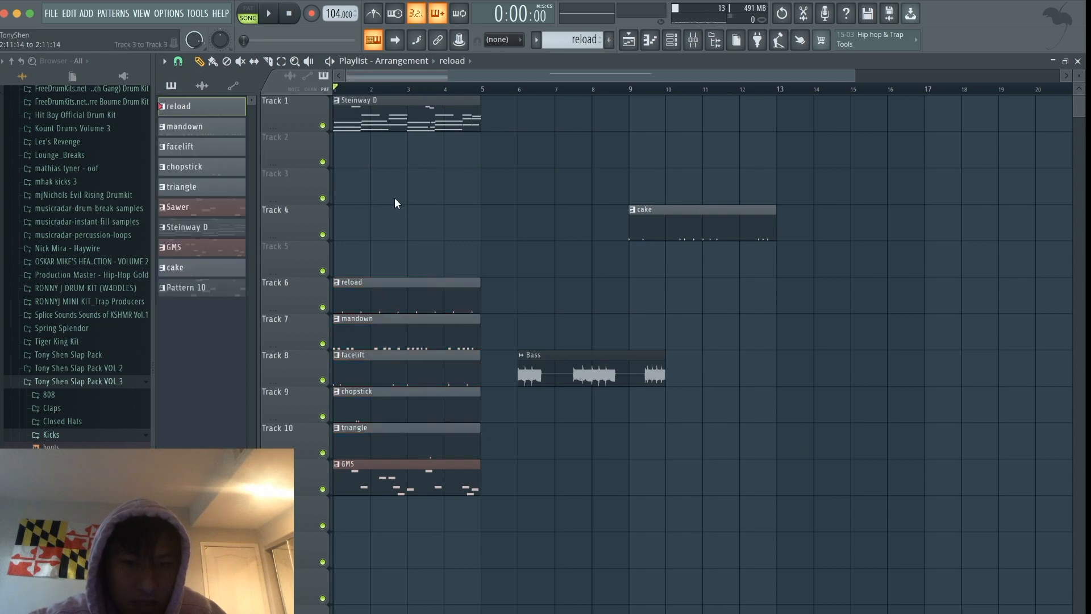
{"action": "left_click_drag", "start_coordinate": [659, 207], "coordinate": [363, 244]}
{"action": "left_click_drag", "start_coordinate": [585, 354], "coordinate": [401, 209]}
{"action": "left_click_drag", "start_coordinate": [405, 496], "coordinate": [405, 168]}
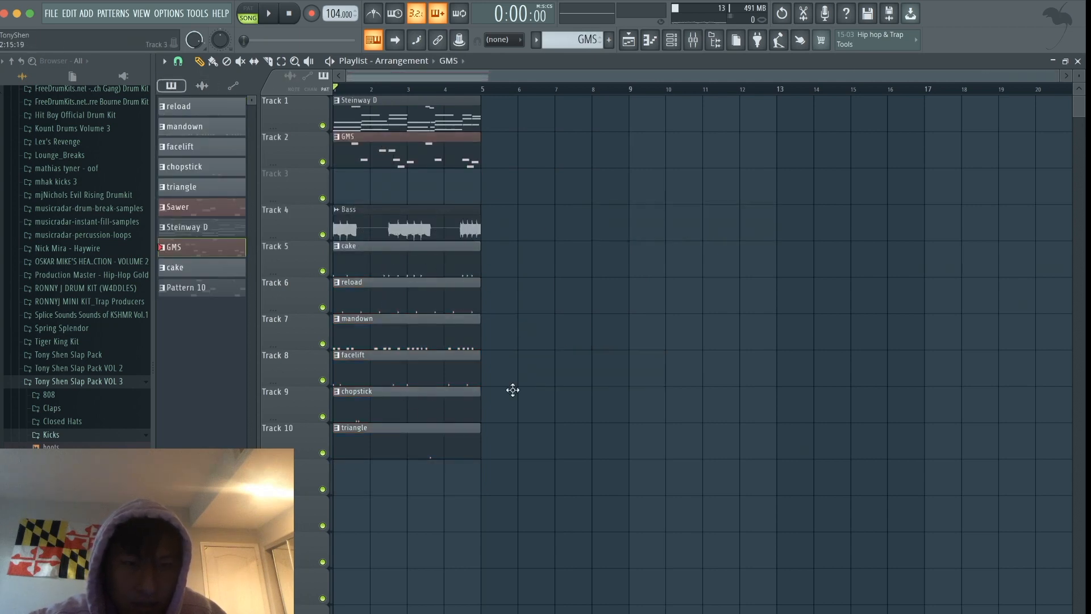
- Shift all clips to bar 5 with an extra Steinway D clip at bar 1, and start playback
{"action": "left_click_drag", "start_coordinate": [549, 497], "coordinate": [590, 112]}
{"action": "key", "text": "space"}
{"action": "left_click", "coordinate": [402, 180], "text": "super"}
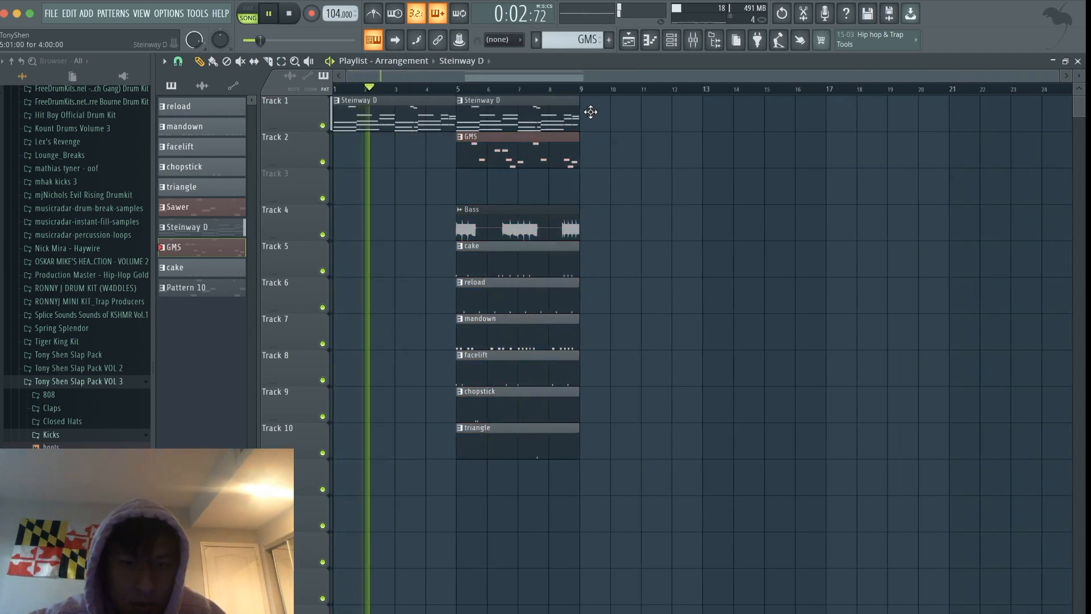
- Move the GMS and drum clips to bar 9 and duplicate the Steinway D and Bass clips there
{"action": "left_click_drag", "start_coordinate": [541, 145], "coordinate": [663, 145]}
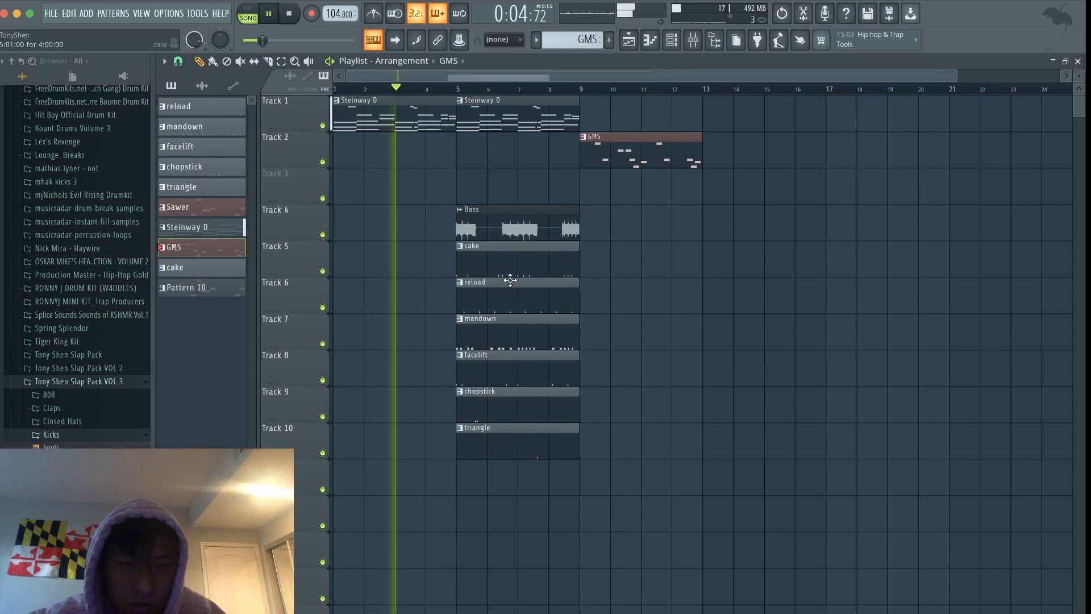
{"action": "left_click_drag", "start_coordinate": [567, 493], "coordinate": [602, 253], "text": "ctrl"}
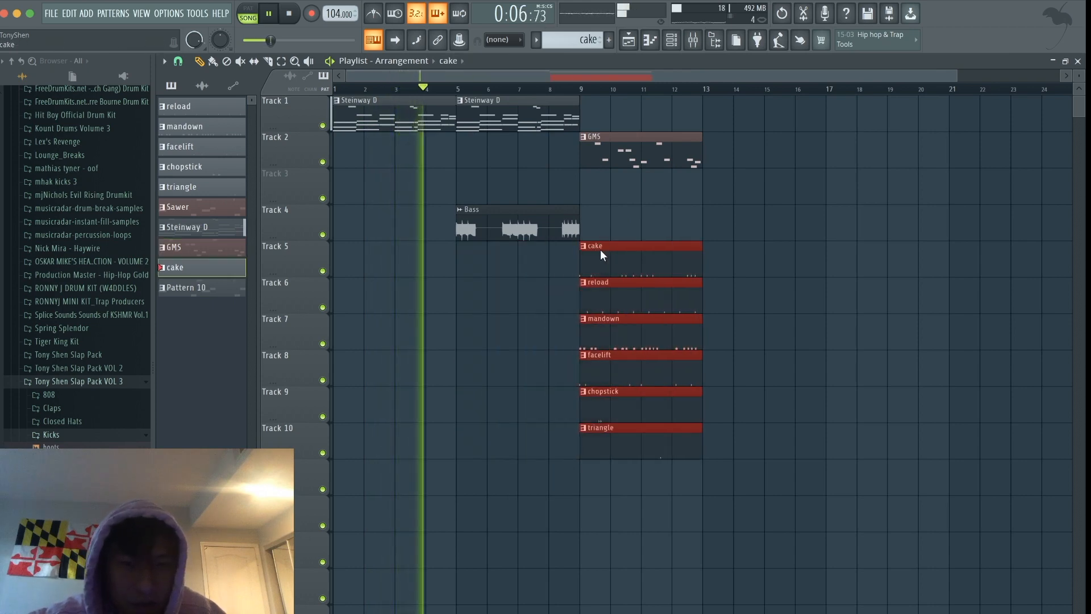
{"action": "left_click", "coordinate": [526, 141], "text": "super"}
{"action": "left_click_drag", "start_coordinate": [531, 114], "coordinate": [653, 114], "text": "shift"}
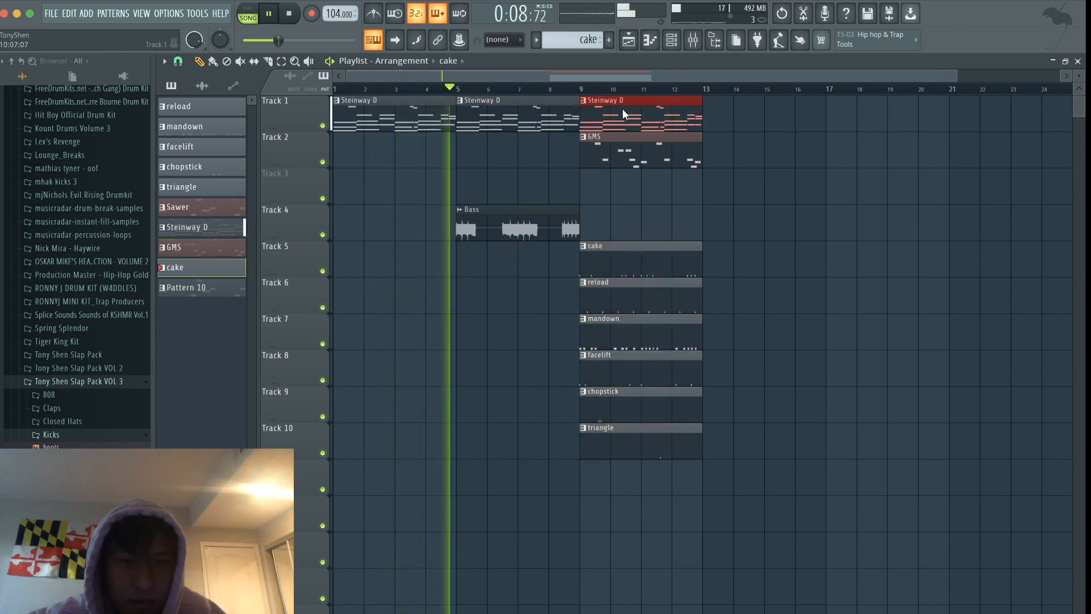
{"action": "left_click", "coordinate": [540, 218]}
{"action": "left_click_drag", "start_coordinate": [540, 218], "coordinate": [663, 210], "text": "shift"}
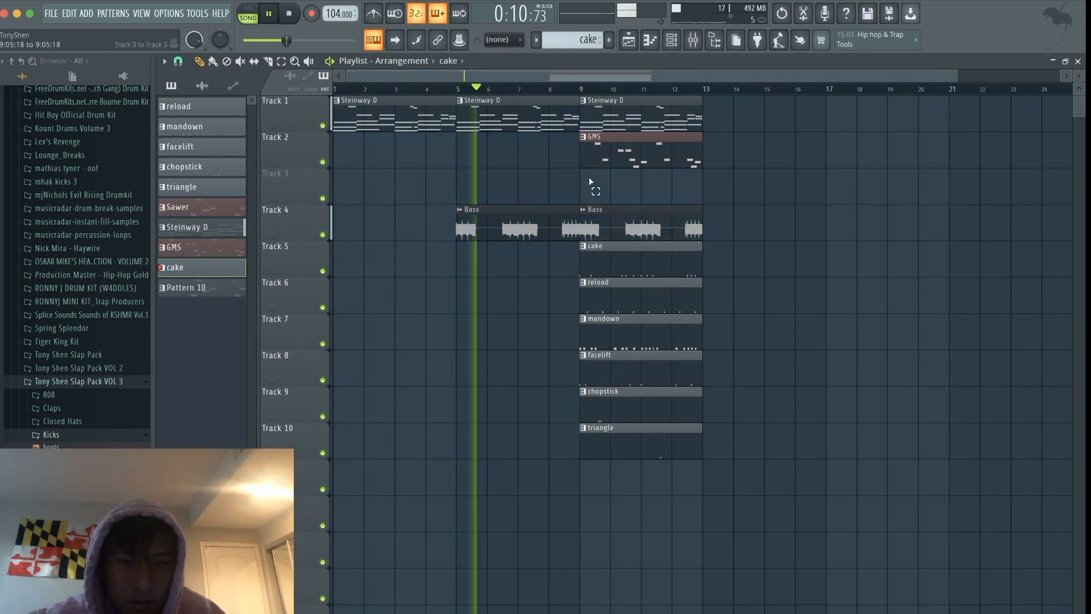
- Move the GMS clip to bar 21 and the cake, facelift, chopstick and triangle clips to bar 13
{"action": "scroll", "coordinate": [591, 182], "scroll_direction": "down", "scroll_amount": 1}
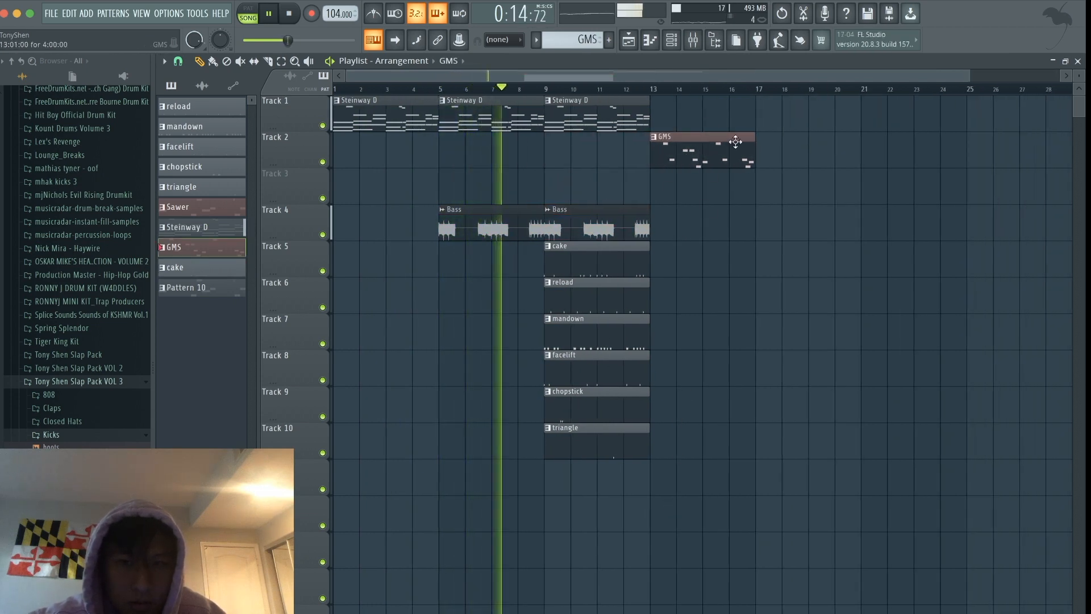
{"action": "left_click_drag", "start_coordinate": [708, 137], "coordinate": [919, 137]}
{"action": "left_click_drag", "start_coordinate": [694, 492], "coordinate": [717, 371]}
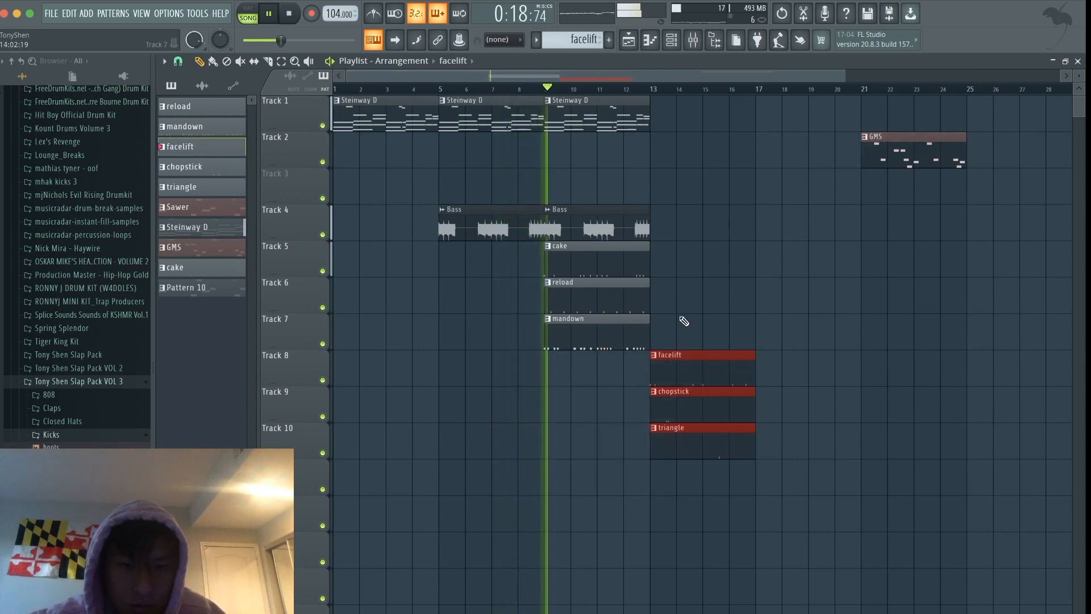
{"action": "left_click_drag", "start_coordinate": [653, 348], "coordinate": [745, 253]}
- Duplicate the bar 9 Steinway D, Bass, reload and mandown clips to bar 13
{"action": "left_click_drag", "start_coordinate": [624, 348], "coordinate": [567, 104]}
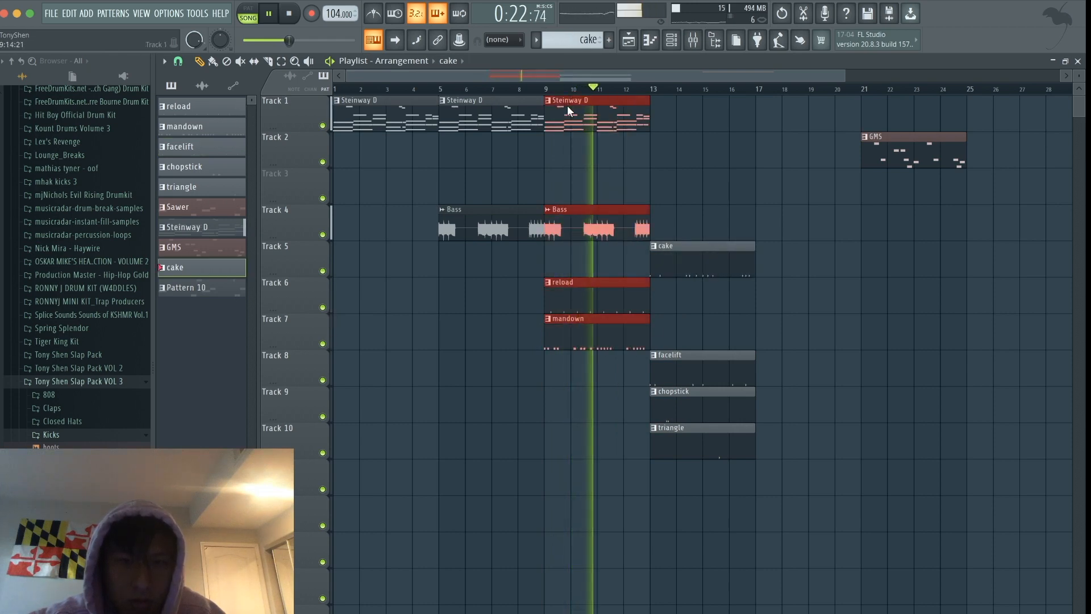
{"action": "key", "text": "ctrl+b"}
{"action": "left_click", "coordinate": [530, 405]}
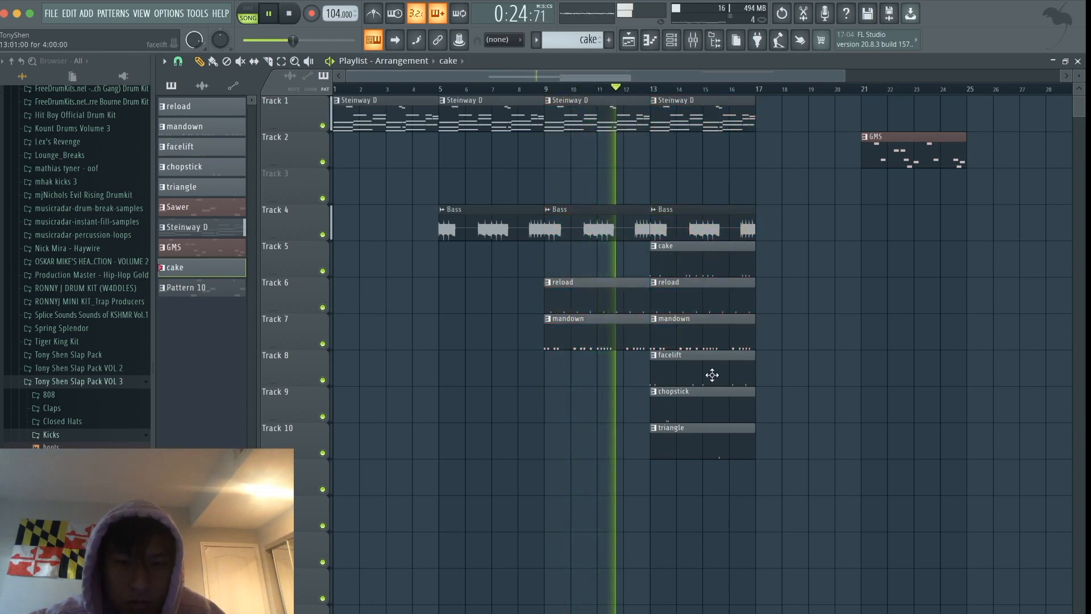
- Copy facelift to bar 9 and repeat the bar 13 section at bar 17, with chopstick and triangle only at bar 17
{"action": "left_click_drag", "start_coordinate": [711, 373], "coordinate": [614, 373]}
{"action": "left_click_drag", "start_coordinate": [756, 498], "coordinate": [683, 96]}
{"action": "key", "text": "ctrl+b"}
{"action": "left_click", "coordinate": [759, 159], "text": "ctrl"}
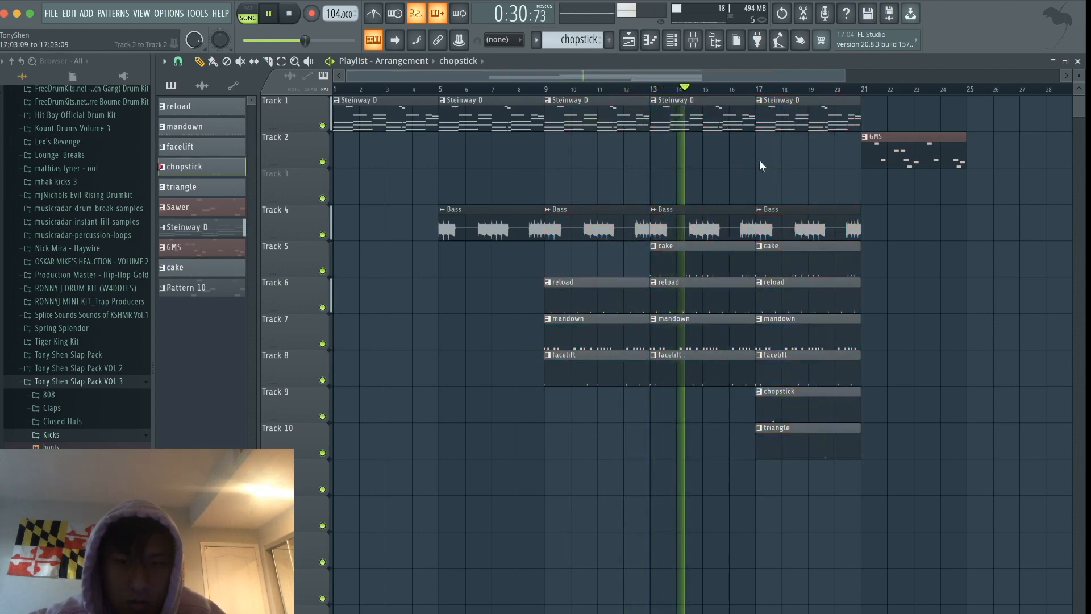
- Duplicate the GMS clip at bar 25 and copy four Steinway D clips to fill bars 21 to 36
{"action": "scroll", "coordinate": [759, 159], "scroll_direction": "down", "scroll_amount": 3}
{"action": "left_click_drag", "start_coordinate": [741, 150], "coordinate": [817, 148]}
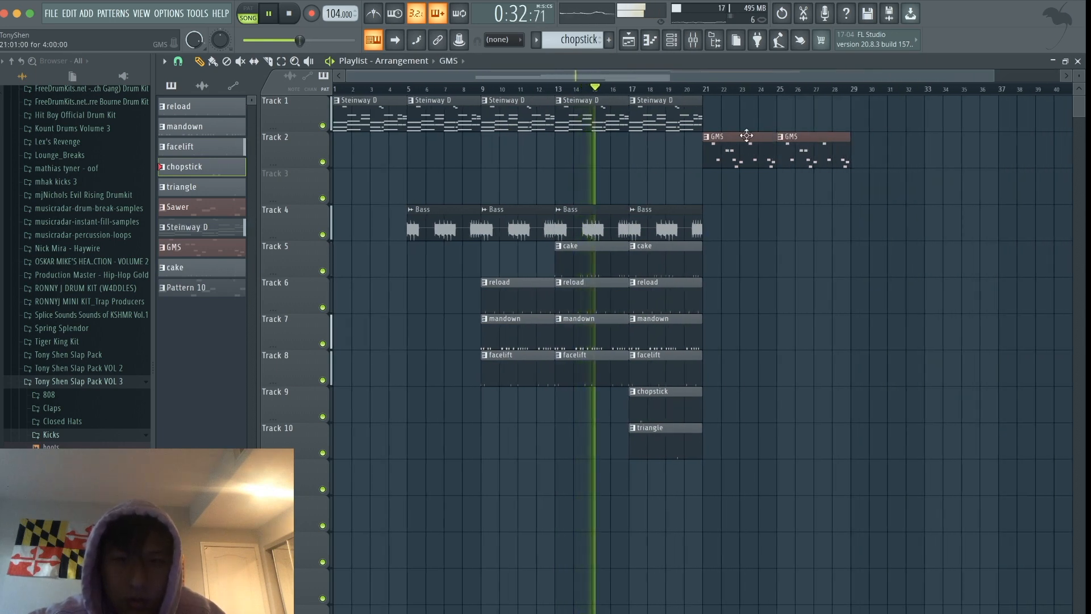
{"action": "left_click_drag", "start_coordinate": [718, 123], "coordinate": [449, 114]}
{"action": "left_click_drag", "start_coordinate": [446, 109], "coordinate": [739, 109]}
- Add copies of the Bass clip on track 4 at bars 21, 25 and 29
{"action": "mouse_move", "coordinate": [715, 240]}
{"action": "left_mouse_down"}
{"action": "mouse_move", "coordinate": [589, 225]}
{"action": "mouse_move", "coordinate": [826, 223]}
{"action": "mouse_move", "coordinate": [728, 231]}
{"action": "left_mouse_up"}
{"action": "right_click", "coordinate": [815, 226]}
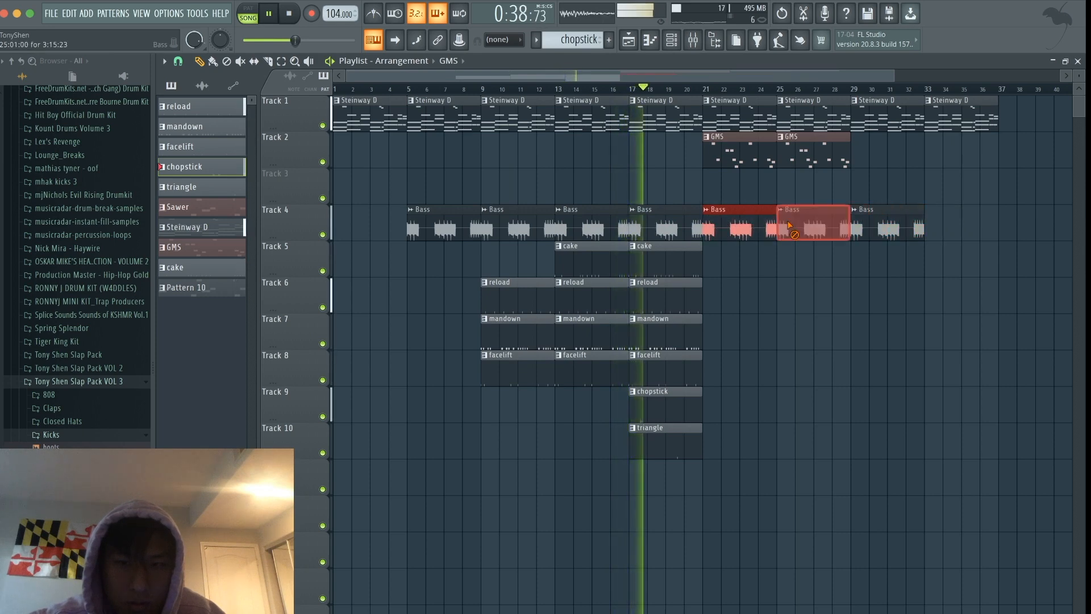
{"action": "left_click", "coordinate": [836, 161], "text": "super"}
- Copy the reload and mandown clips to bars 21 and 25
{"action": "left_click", "coordinate": [755, 314], "text": "super"}
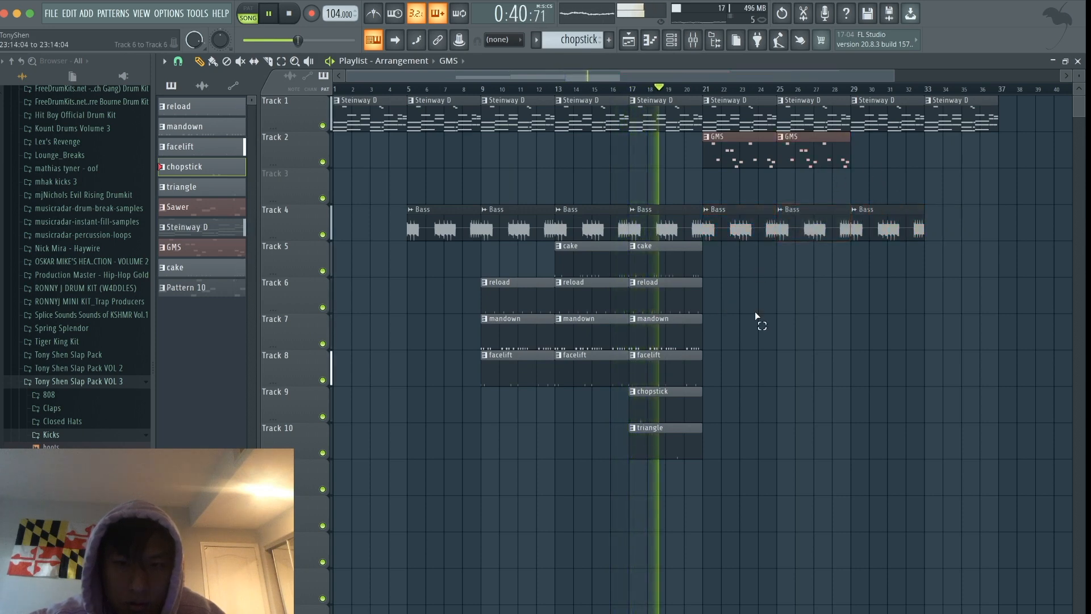
{"action": "mouse_move", "coordinate": [714, 348]}
{"action": "left_mouse_down"}
{"action": "mouse_move", "coordinate": [647, 286]}
{"action": "mouse_move", "coordinate": [823, 292]}
{"action": "mouse_move", "coordinate": [798, 294]}
{"action": "left_mouse_up"}
{"action": "left_click", "coordinate": [794, 256], "text": "super"}
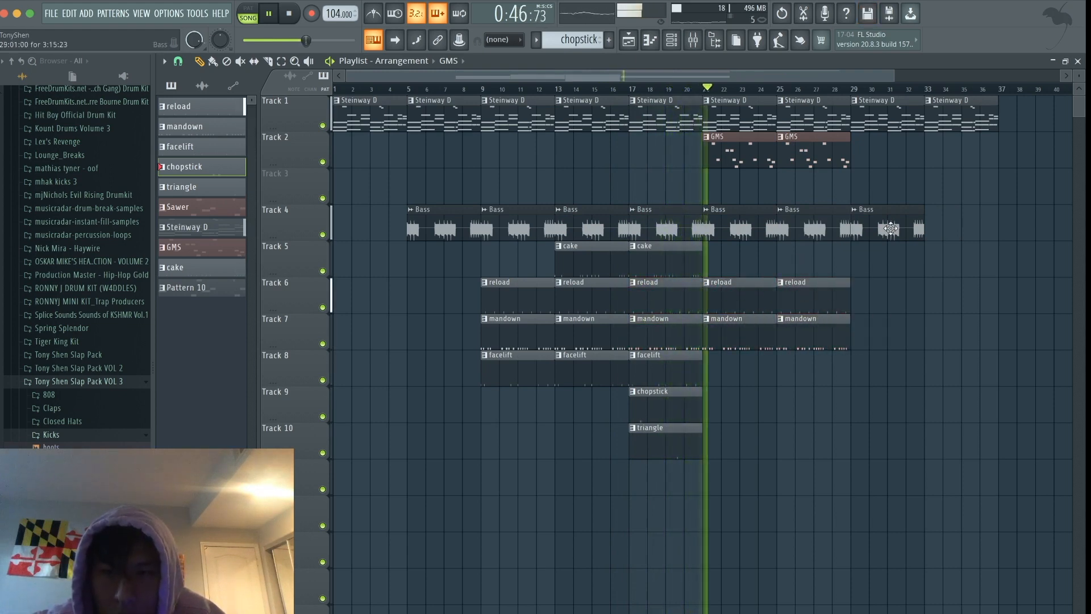
- Add GMS clips on track 2 at bars 29 and 33
{"action": "left_click", "coordinate": [891, 149]}
{"action": "left_click_drag", "start_coordinate": [890, 149], "coordinate": [876, 150]}
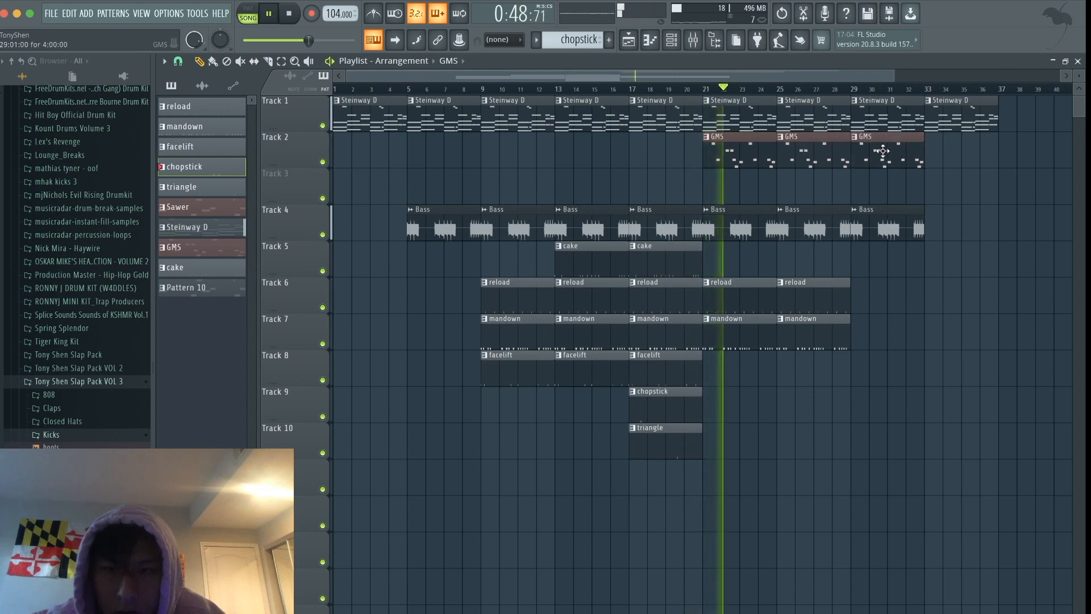
{"action": "left_click", "coordinate": [939, 150]}
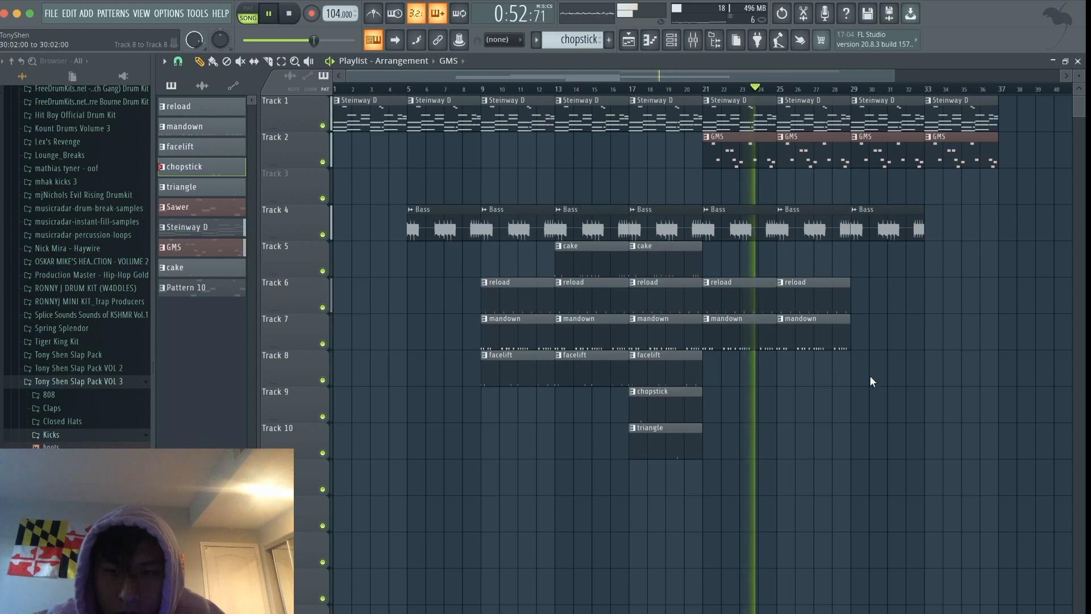
- Copy facelift, chopstick and triangle to bar 25, repeat the bar 21–28 drums at bar 29, and copy cake to bars 29 and 33
{"action": "left_click_drag", "start_coordinate": [724, 448], "coordinate": [795, 373]}
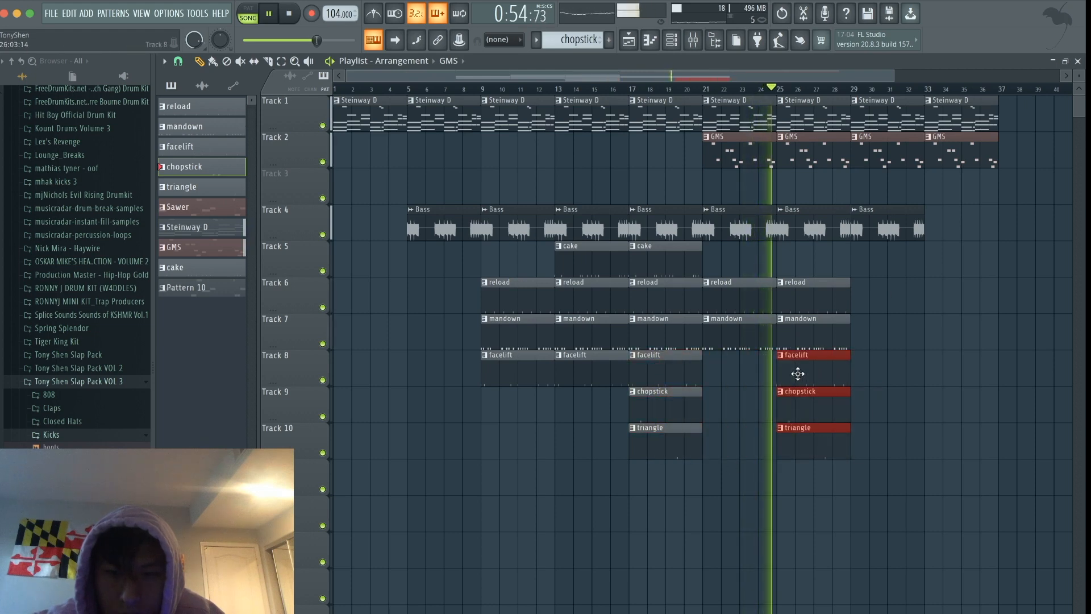
{"action": "left_click_drag", "start_coordinate": [853, 439], "coordinate": [882, 300]}
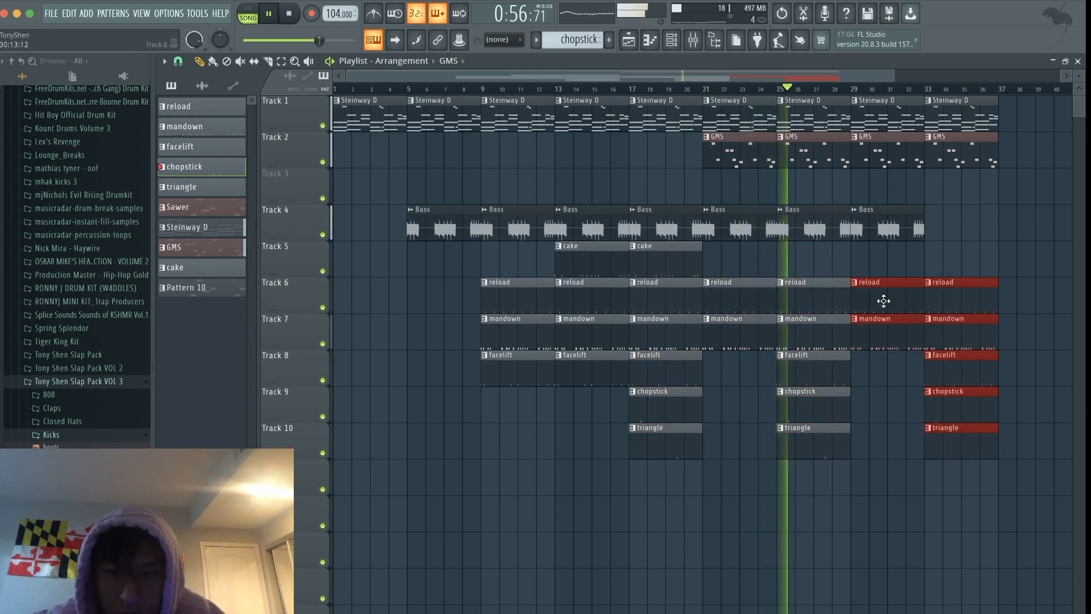
{"action": "left_click_drag", "start_coordinate": [757, 266], "coordinate": [870, 259]}
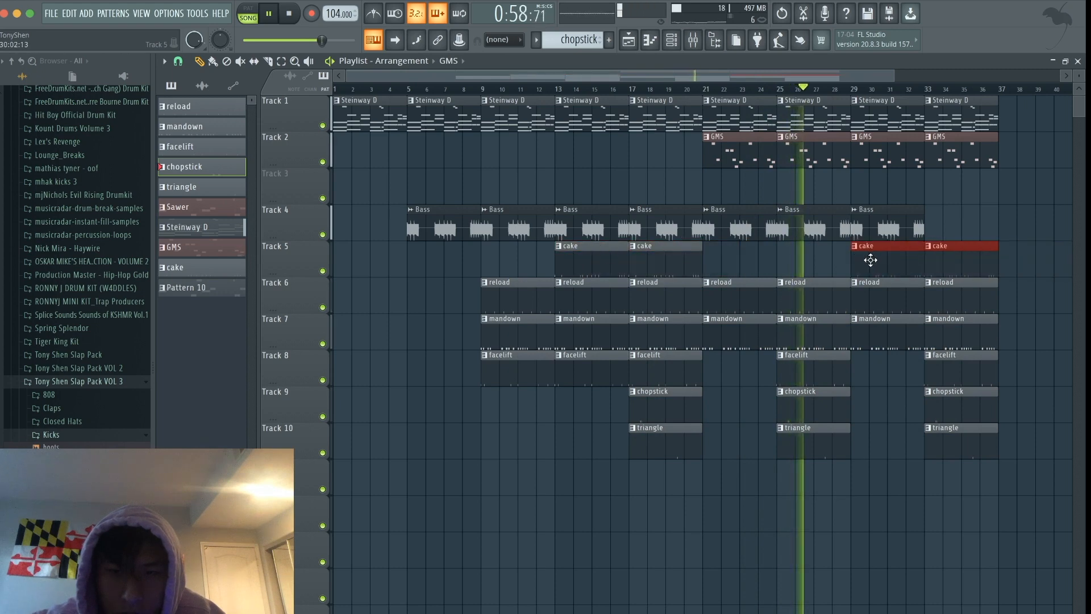
- Copy all the clips from bars 5–20 to bar 37, filling bars 37–52
{"action": "left_click", "coordinate": [914, 400]}
{"action": "scroll", "coordinate": [914, 400], "scroll_direction": "down", "scroll_amount": 2}
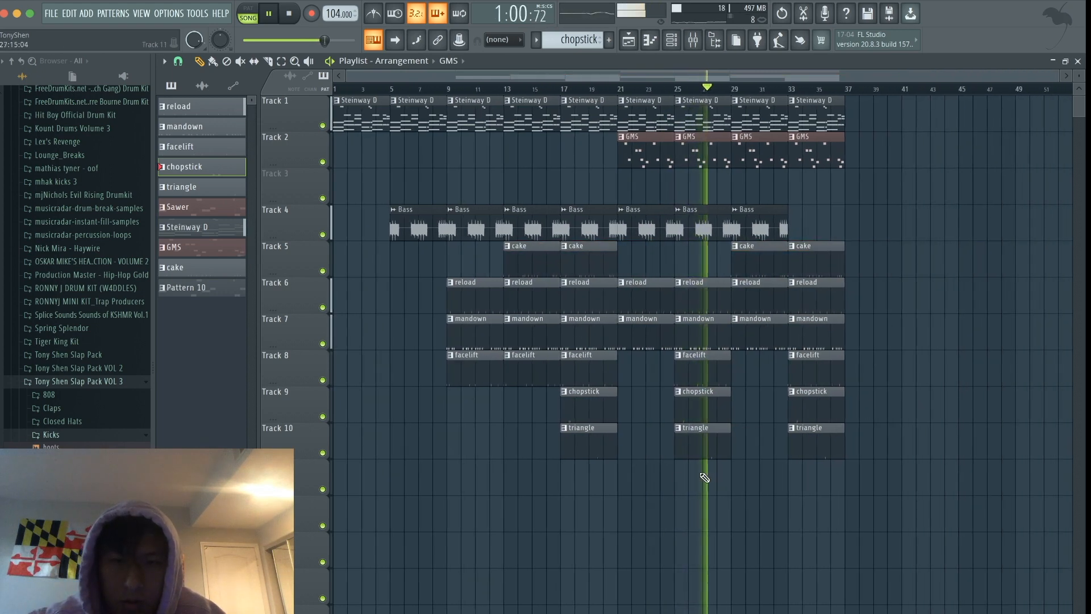
{"action": "left_click_drag", "start_coordinate": [617, 467], "coordinate": [865, 116]}
{"action": "left_click", "coordinate": [872, 162], "text": "ctrl"}
{"action": "scroll", "coordinate": [871, 160], "scroll_direction": "down", "scroll_amount": 1}
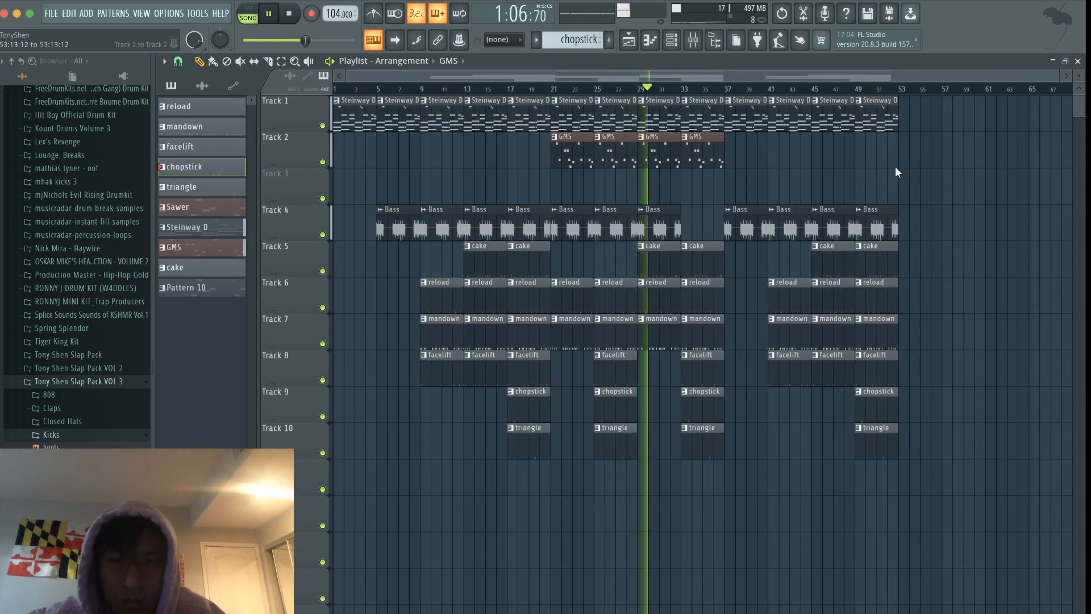
- Add a reload clip at bar 37 and chopstick clips on track 9 at bars 37 and 41
{"action": "scroll", "coordinate": [893, 236], "scroll_direction": "up", "scroll_amount": 2}
{"action": "scroll", "coordinate": [893, 236], "scroll_direction": "up", "scroll_amount": 1}
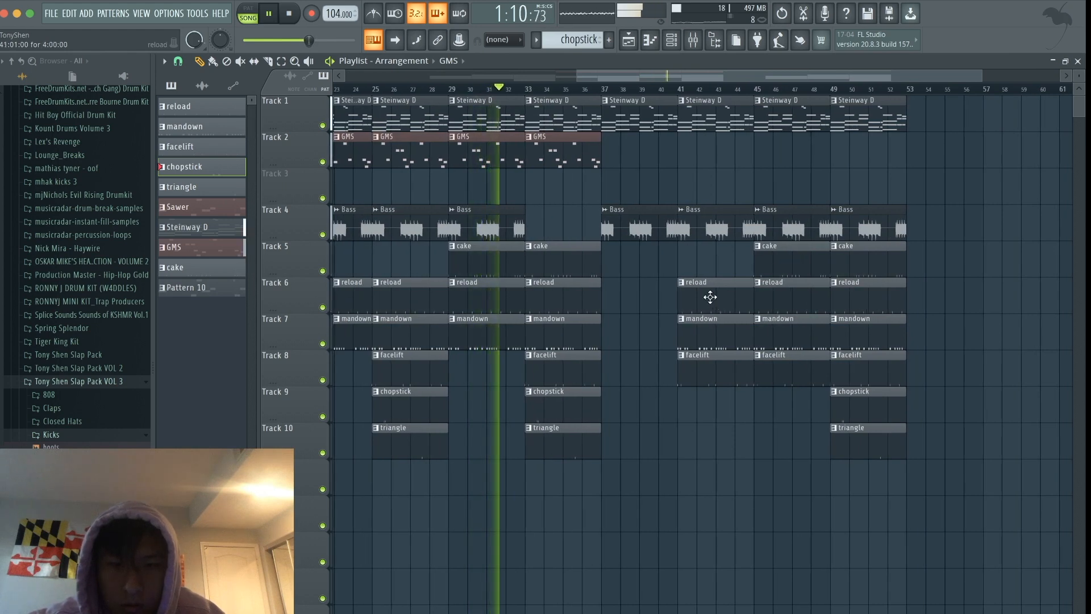
{"action": "left_click", "coordinate": [628, 296]}
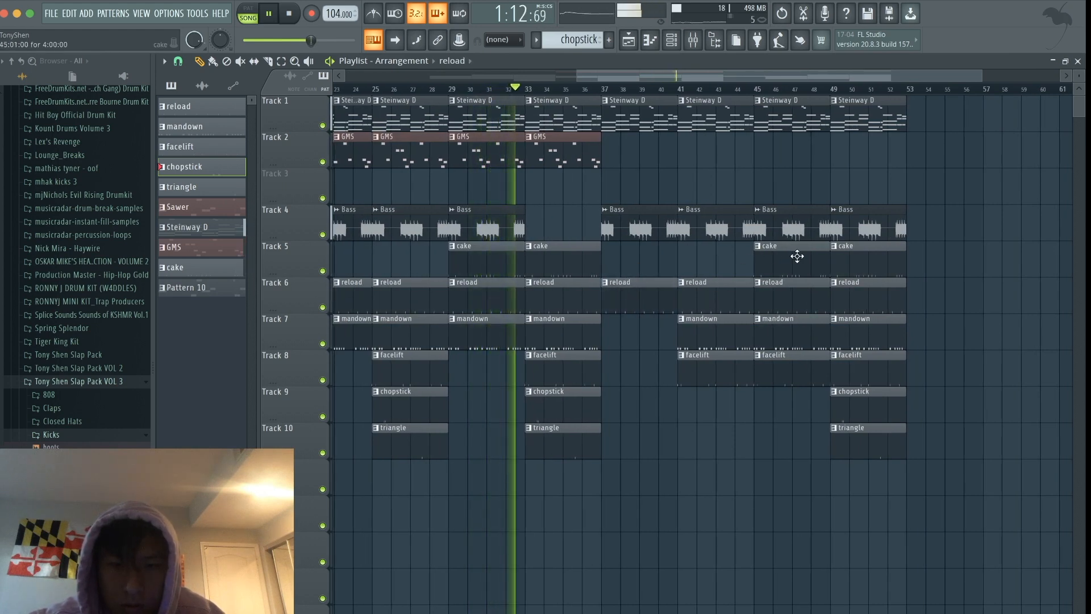
{"action": "left_click", "coordinate": [692, 407]}
{"action": "left_click_drag", "start_coordinate": [691, 407], "coordinate": [615, 406]}
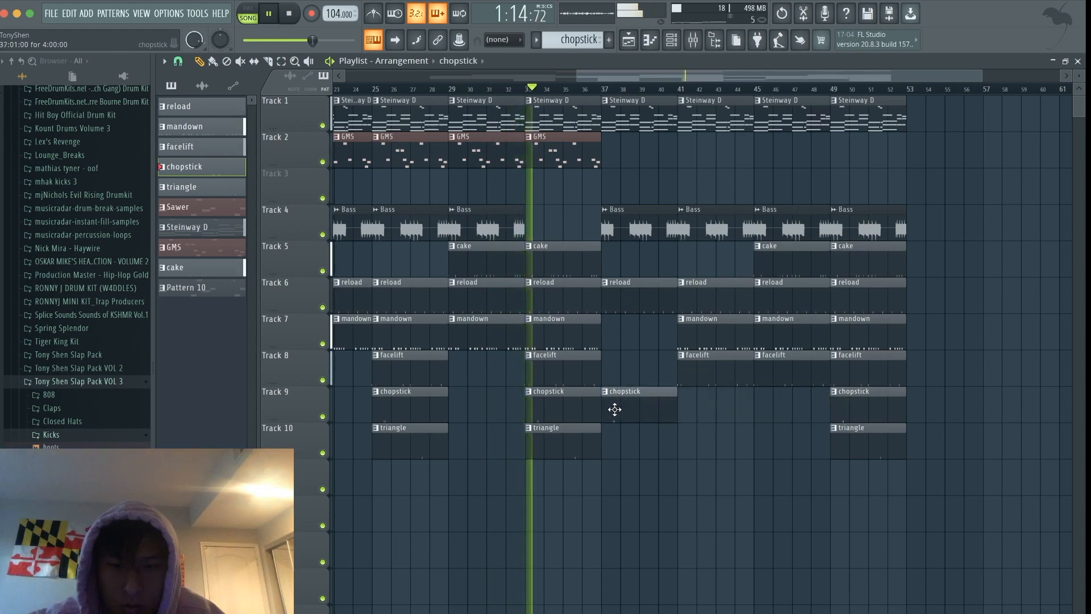
{"action": "left_click", "coordinate": [699, 409]}
- Copy all the clips from bars 29–36 to bar 53, and add Steinway D clips on track 1 at bars 61 and 65
{"action": "scroll", "coordinate": [705, 445], "scroll_direction": "down", "scroll_amount": 3, "text": "ctrl"}
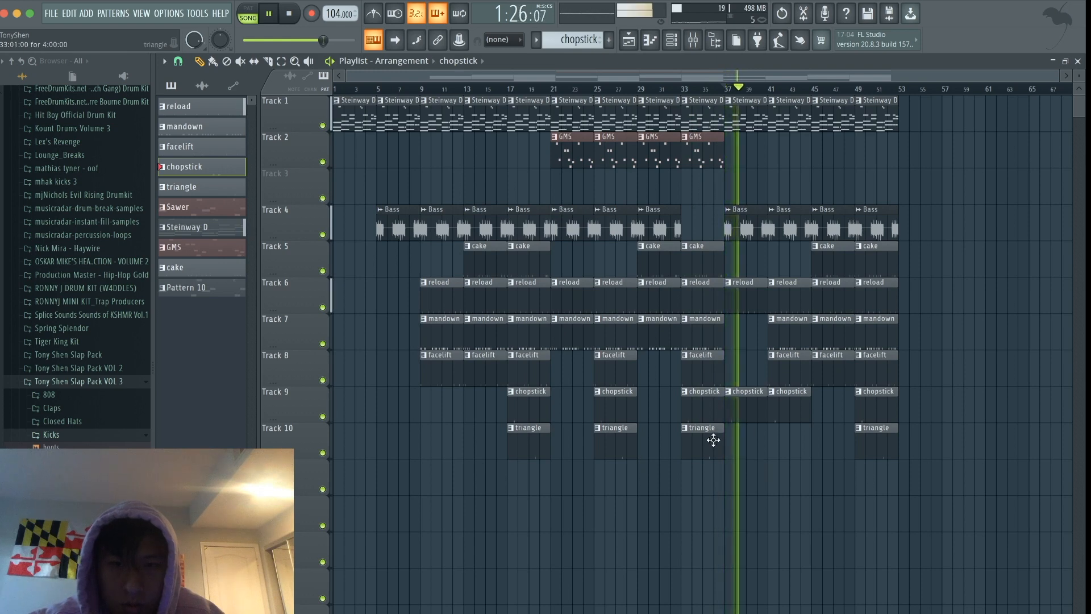
{"action": "left_click_drag", "start_coordinate": [711, 458], "coordinate": [916, 123]}
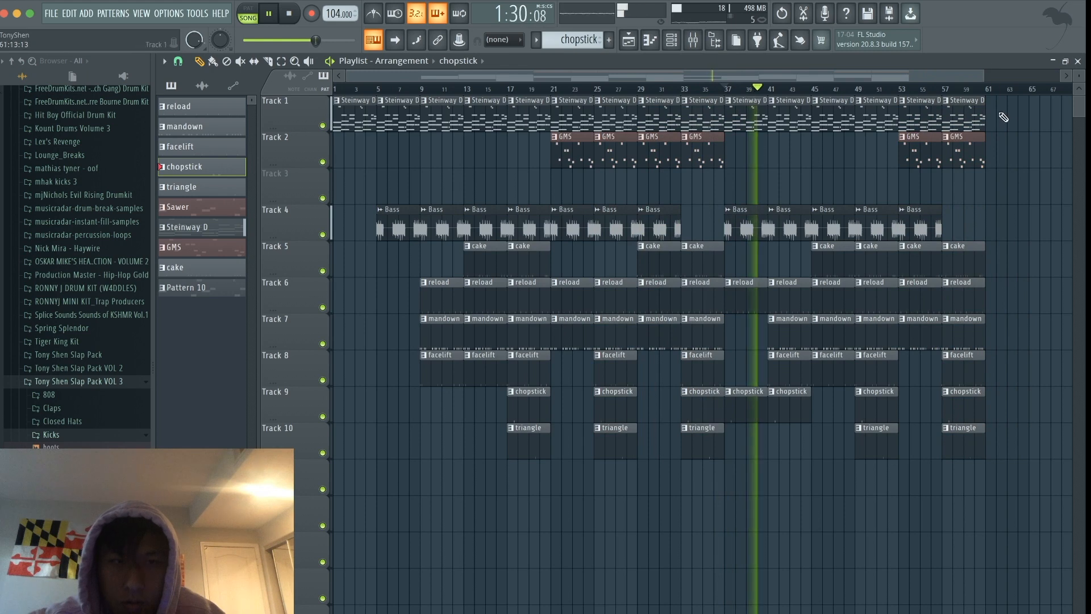
{"action": "scroll", "coordinate": [1012, 144], "scroll_direction": "right", "scroll_amount": 4}
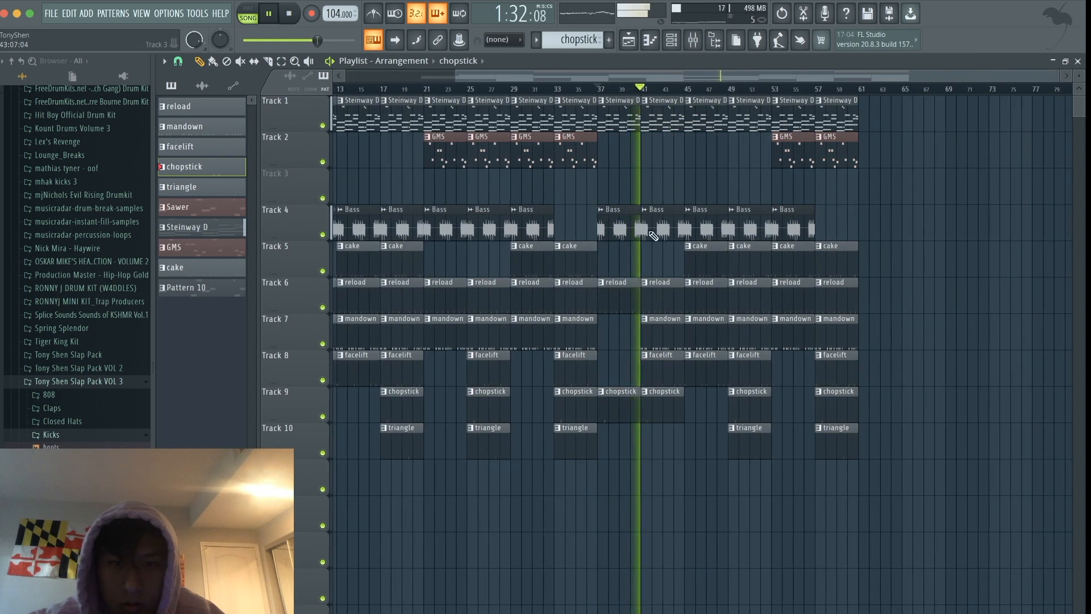
{"action": "left_click", "coordinate": [575, 108]}
{"action": "left_click", "coordinate": [881, 117]}
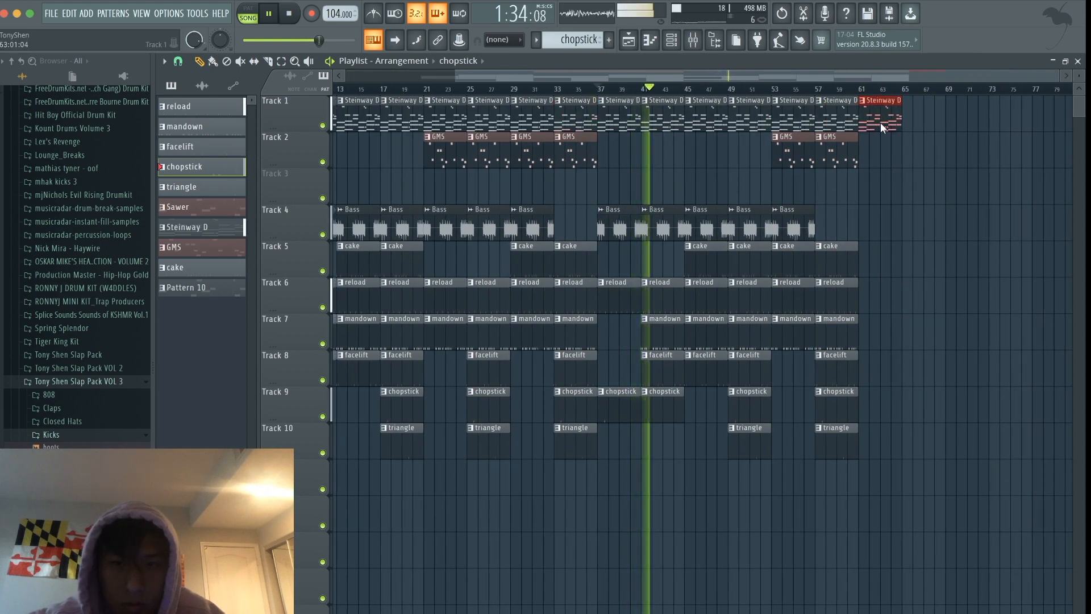
{"action": "left_click", "coordinate": [932, 109]}
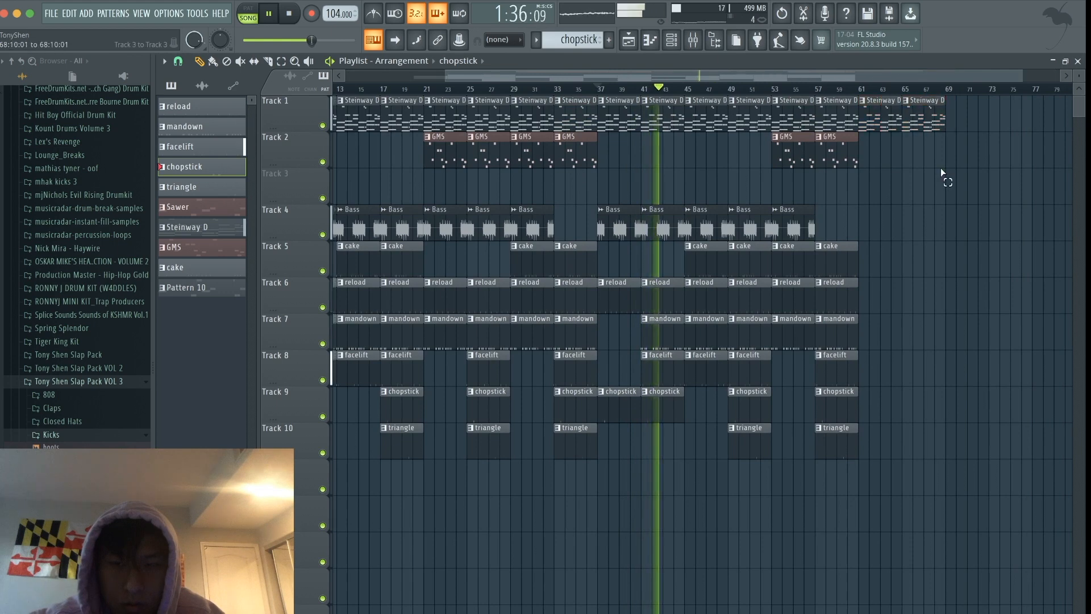
- Duplicate the cake and reload clips from bars 53–60 to bars 61 and 65, and stop playback
{"action": "left_click_drag", "start_coordinate": [867, 300], "coordinate": [794, 265]}
{"action": "key", "text": "ctrl+b"}
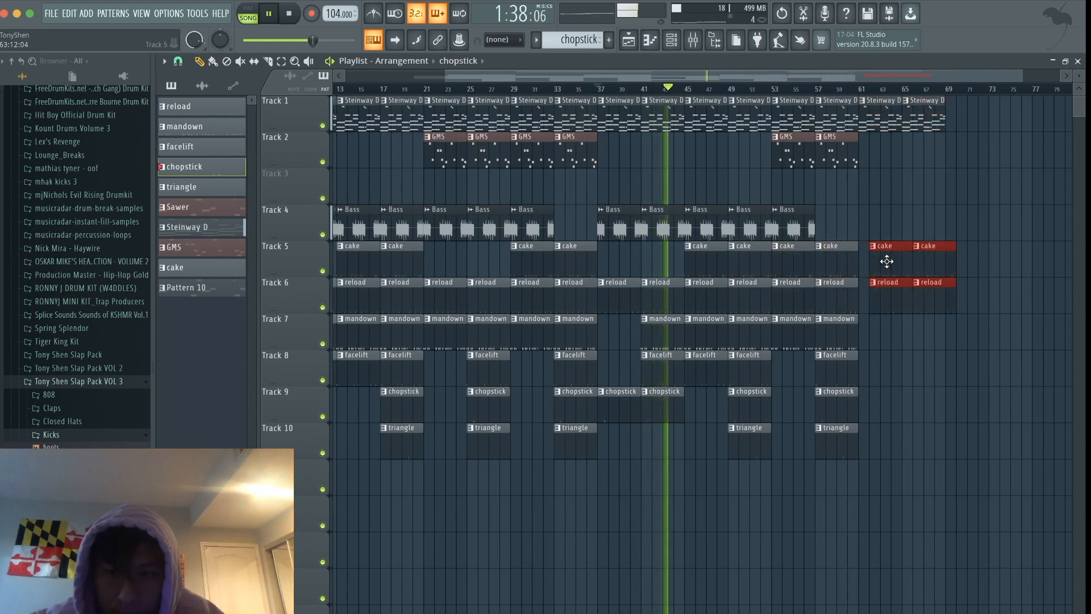
{"action": "key", "text": "space"}
{"action": "left_click", "coordinate": [873, 211]}
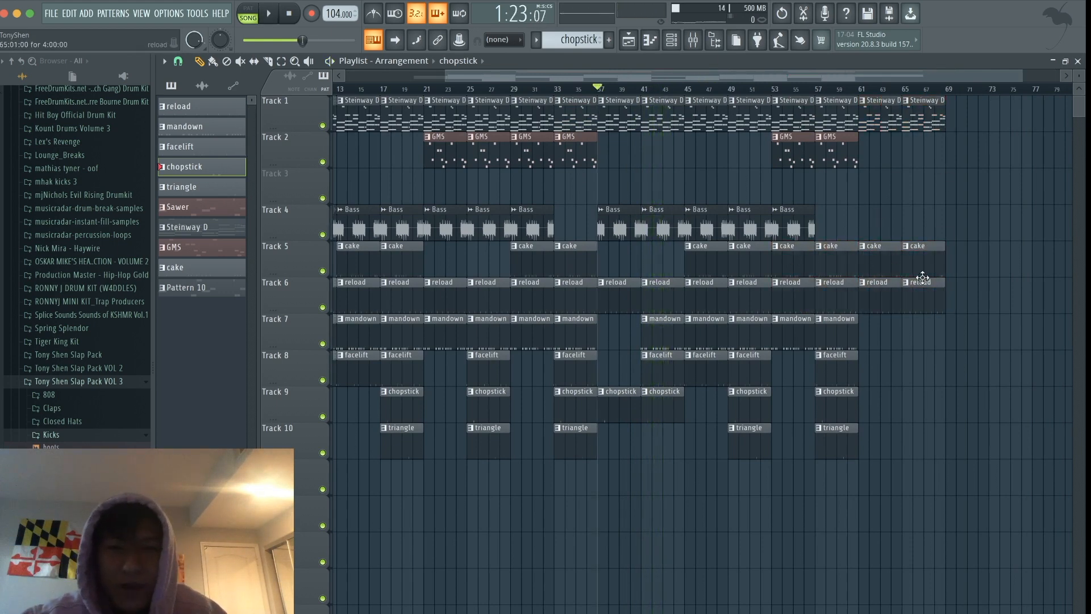
- Play the song from bar 53, and add a mandown clip on track 7 and a facelift clip on track 8 at bar 61
{"action": "scroll", "coordinate": [923, 278], "scroll_direction": "down", "scroll_amount": 1}
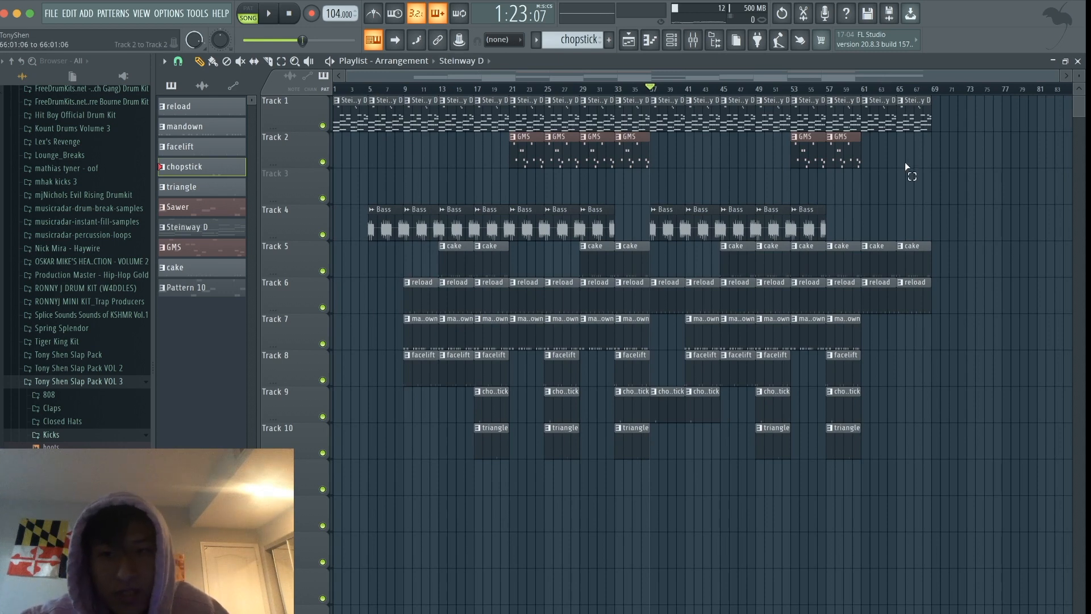
{"action": "scroll", "coordinate": [905, 163], "scroll_direction": "up", "scroll_amount": 2}
{"action": "scroll", "coordinate": [905, 161], "scroll_direction": "down", "scroll_amount": 2}
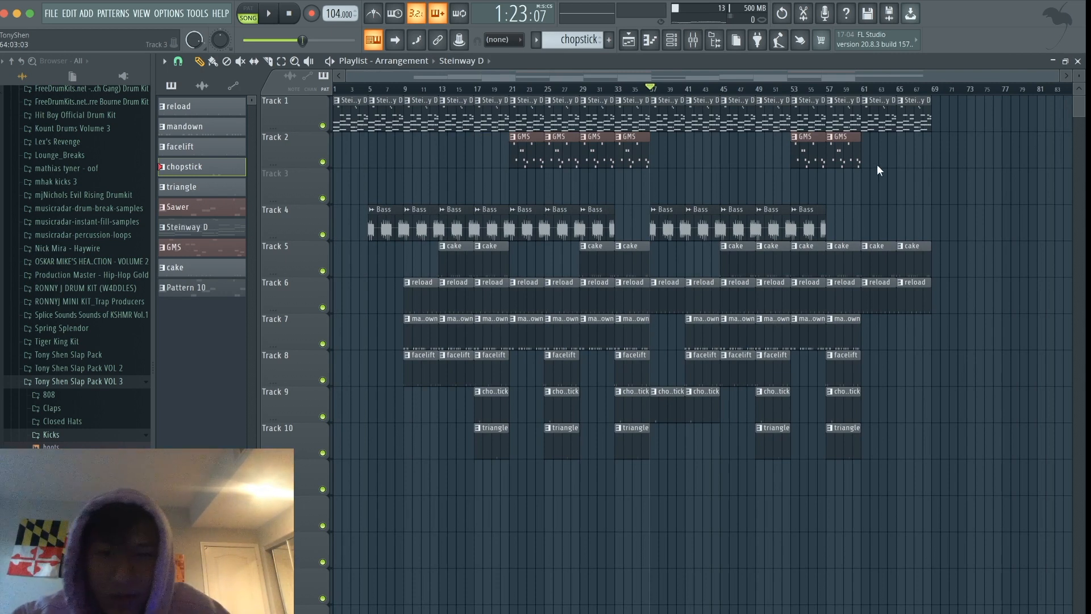
{"action": "key", "text": "space"}
{"action": "left_click", "coordinate": [793, 89]}
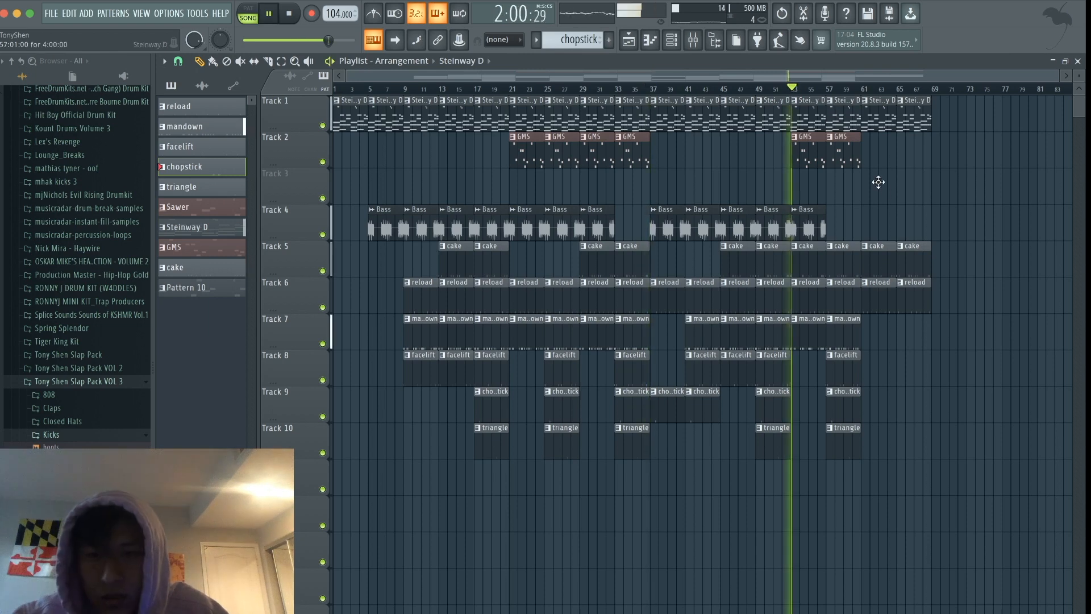
{"action": "left_click", "coordinate": [867, 341]}
{"action": "left_click", "coordinate": [870, 363]}
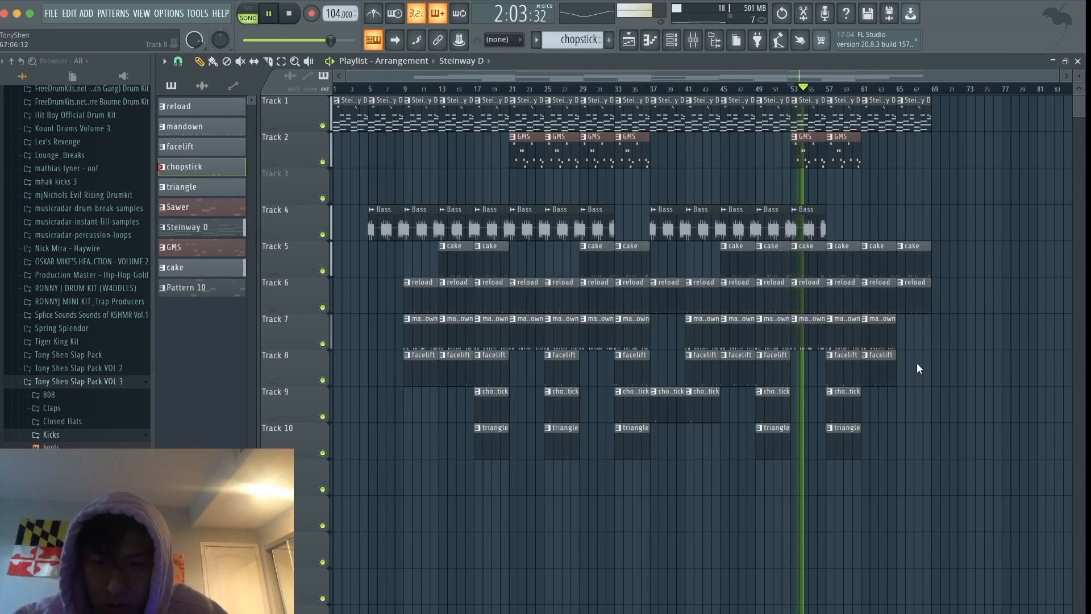
- Extend the outro with Steinway D, reload and mandown clips at bar 69
{"action": "scroll", "coordinate": [916, 362], "scroll_direction": "up", "scroll_amount": 2}
{"action": "left_click", "coordinate": [919, 108]}
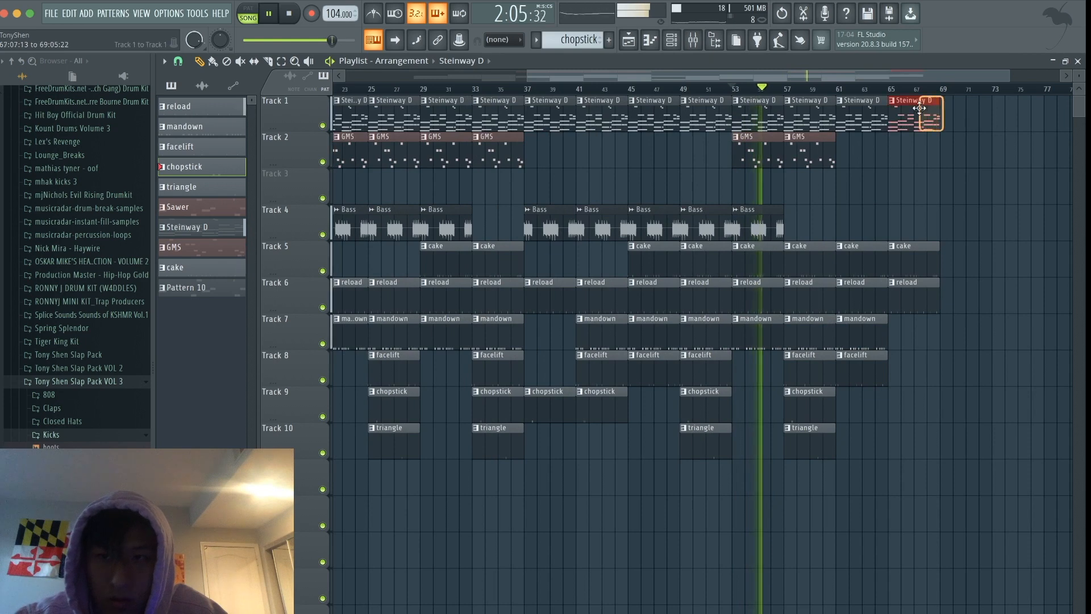
{"action": "left_click", "coordinate": [960, 108]}
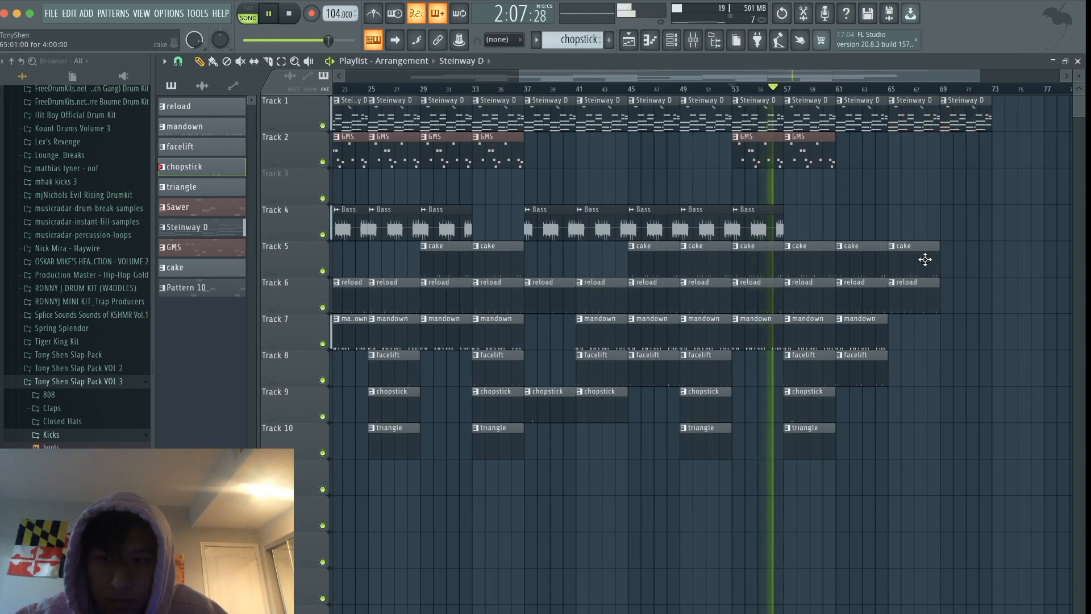
{"action": "left_click", "coordinate": [965, 302]}
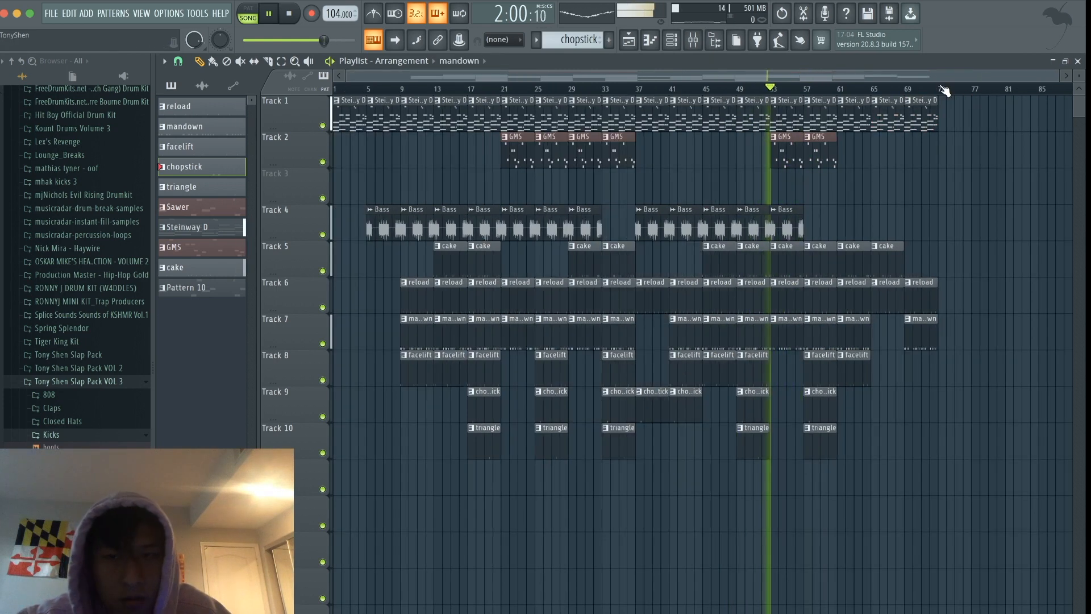
- Stop playback and play the whole arrangement from bar 1
{"action": "key", "text": "space"}
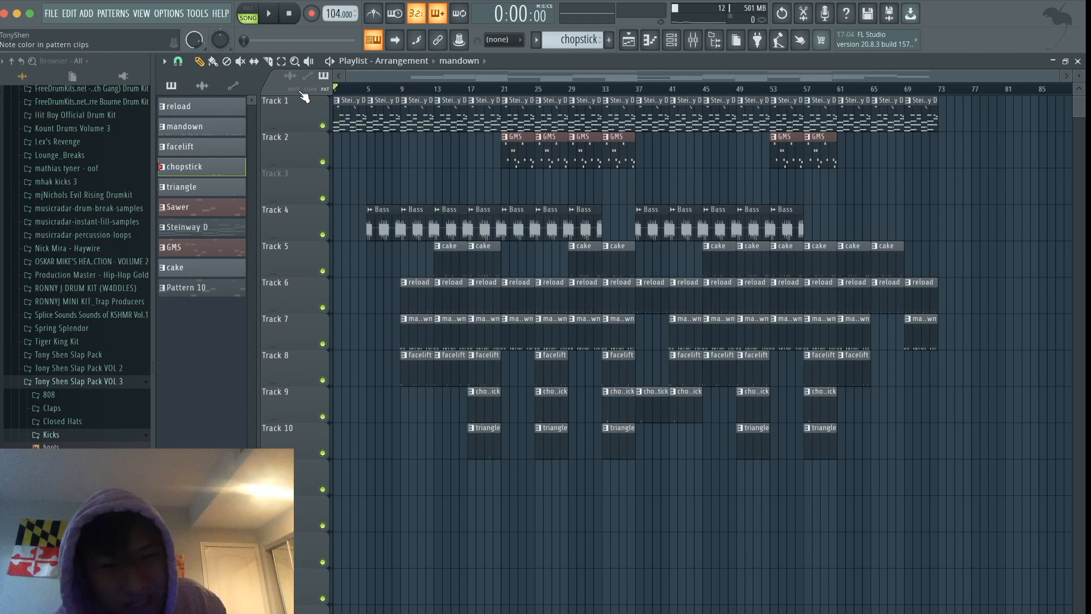
{"action": "key", "text": "space"}
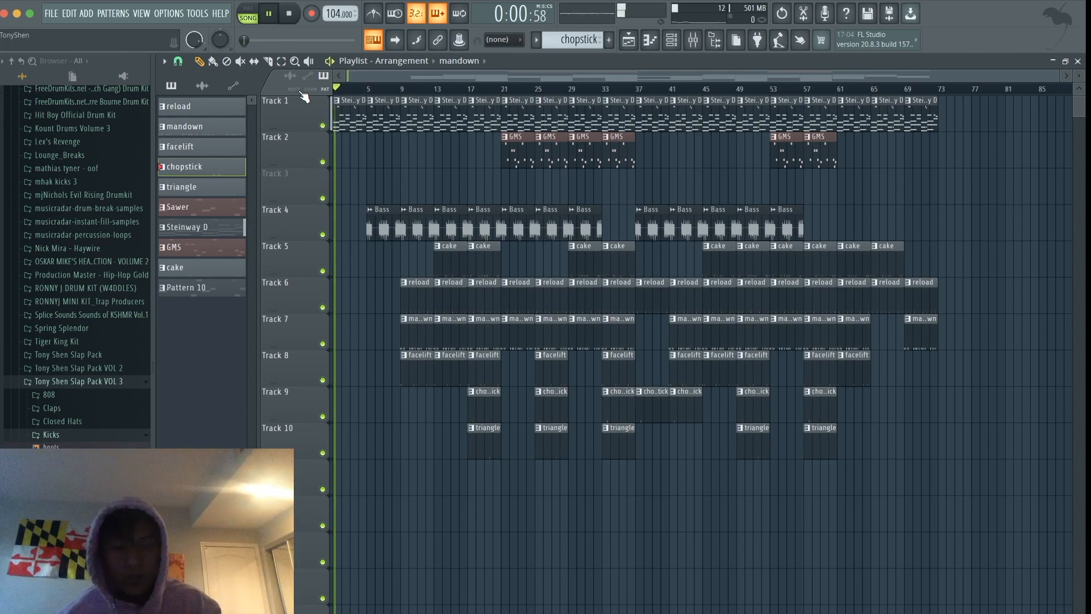